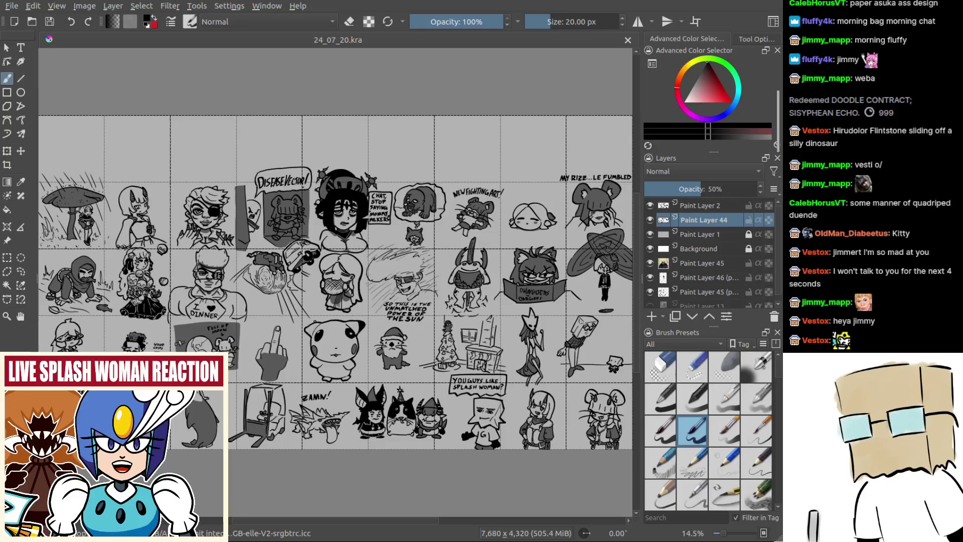
Look over the existing doodles across the sheet, including the eyepatch character, and the empty row of cells above them
left_click_drag(336, 281, 294, 311)
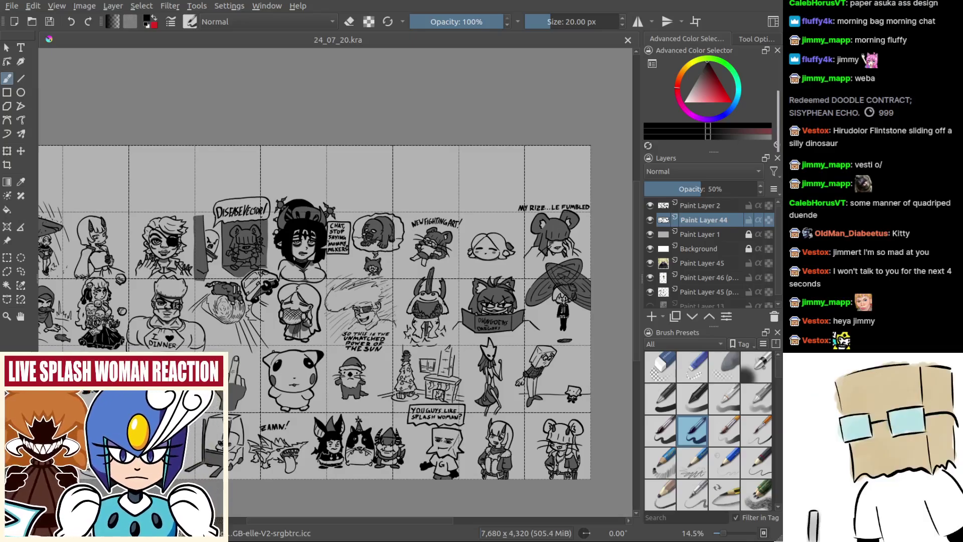
left_click_drag(226, 306, 308, 272)
scroll(308, 272, "up", 2)
scroll(471, 268, "up", 2)
left_click_drag(248, 234, 508, 290)
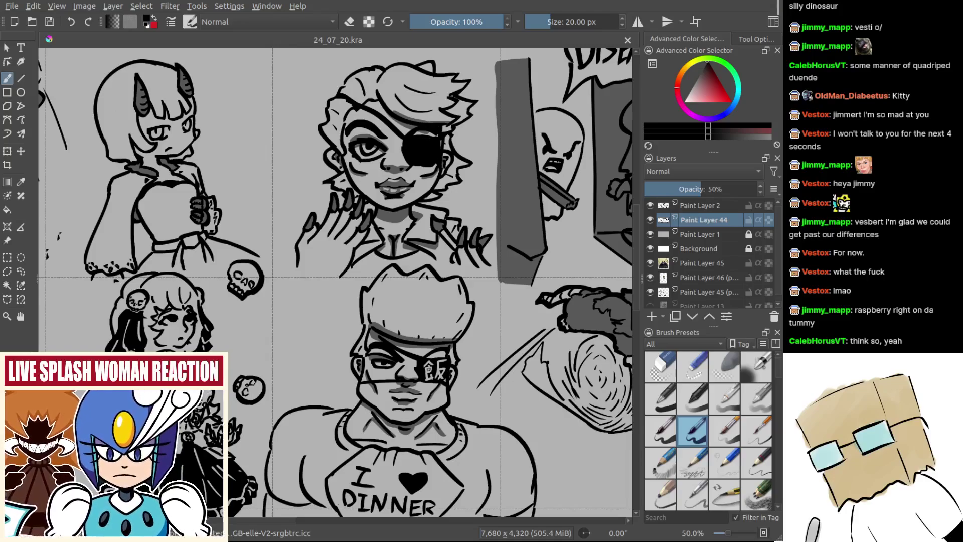
left_click_drag(462, 113, 455, 267)
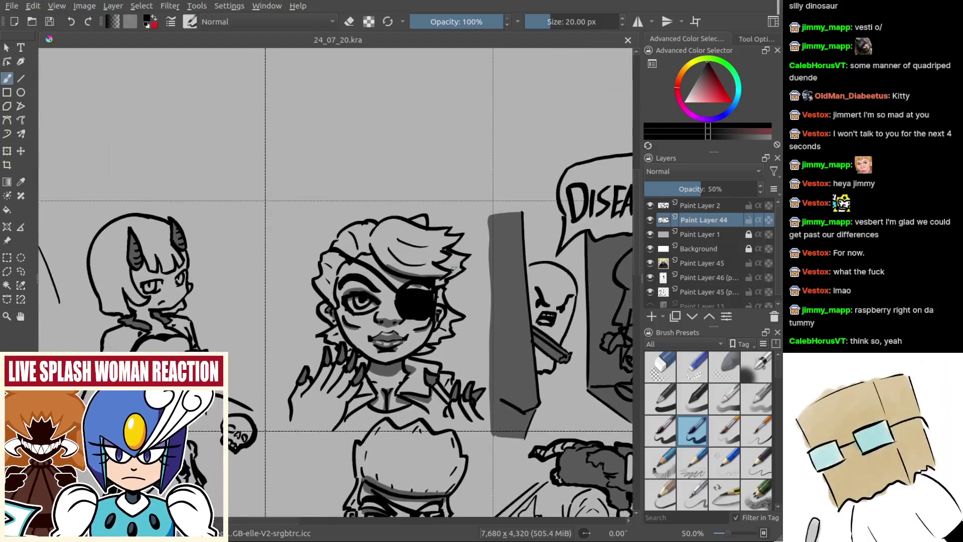
key("Tab")
scroll(454, 267, "down", 5)
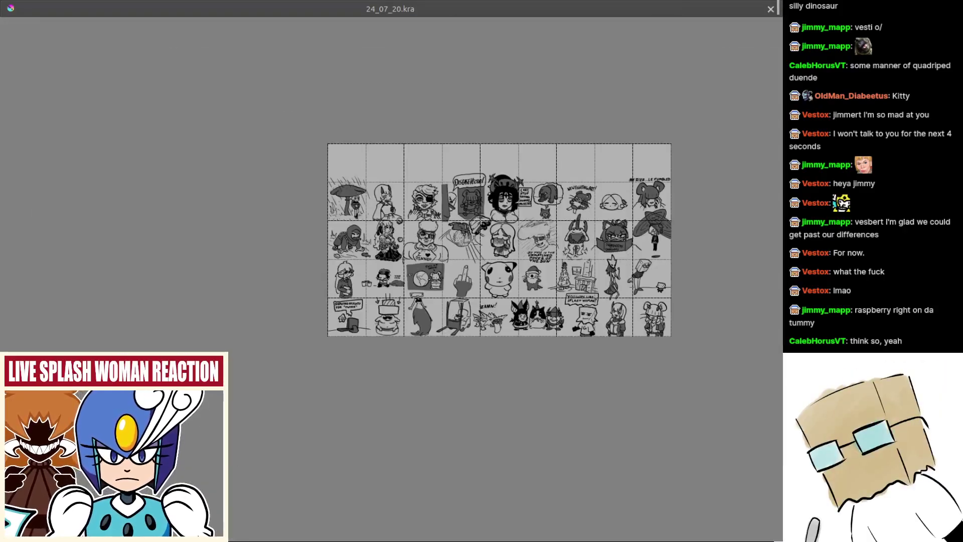
scroll(420, 168, "up", 3)
key("Tab")
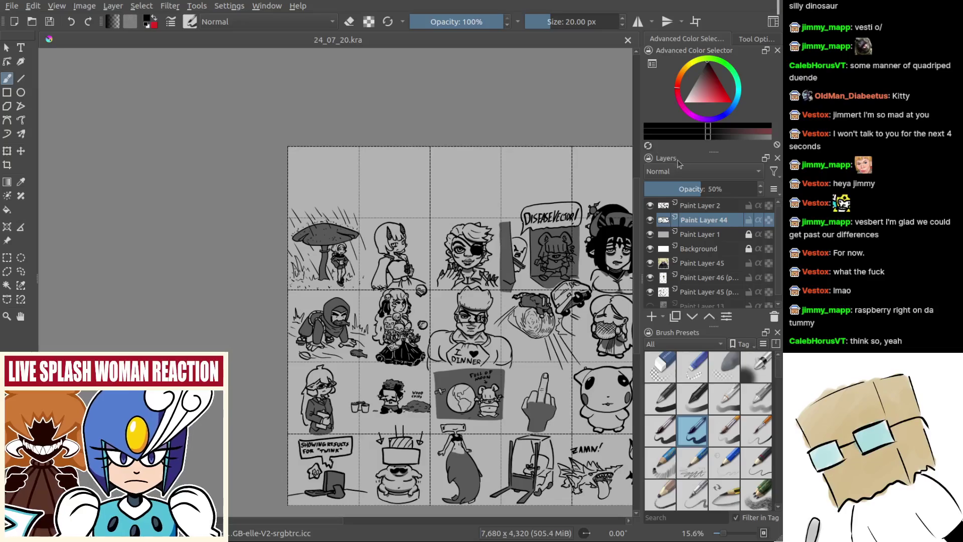
Make Paint Layer 2 the active layer for drawing in the empty cell above the mushroom doodle
left_click(684, 207)
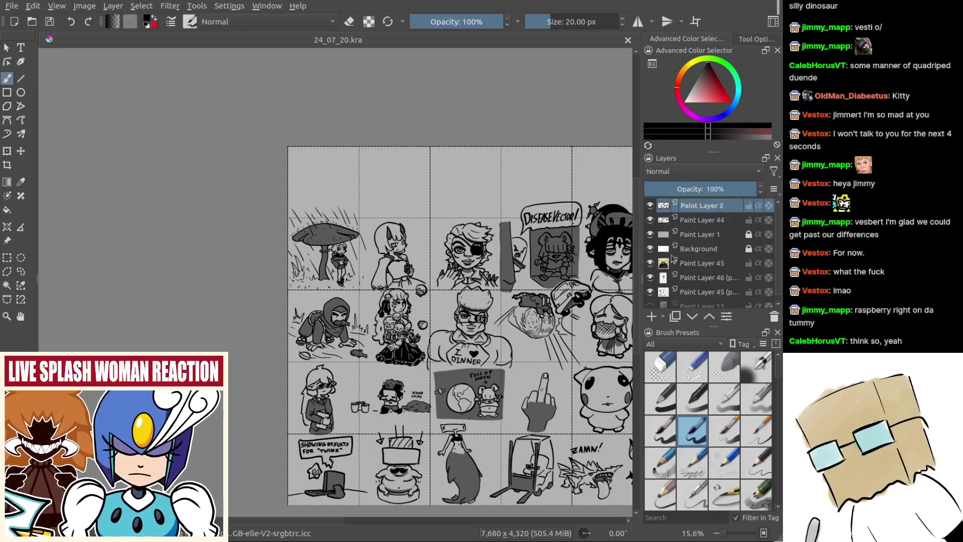
scroll(348, 226, "up", 5)
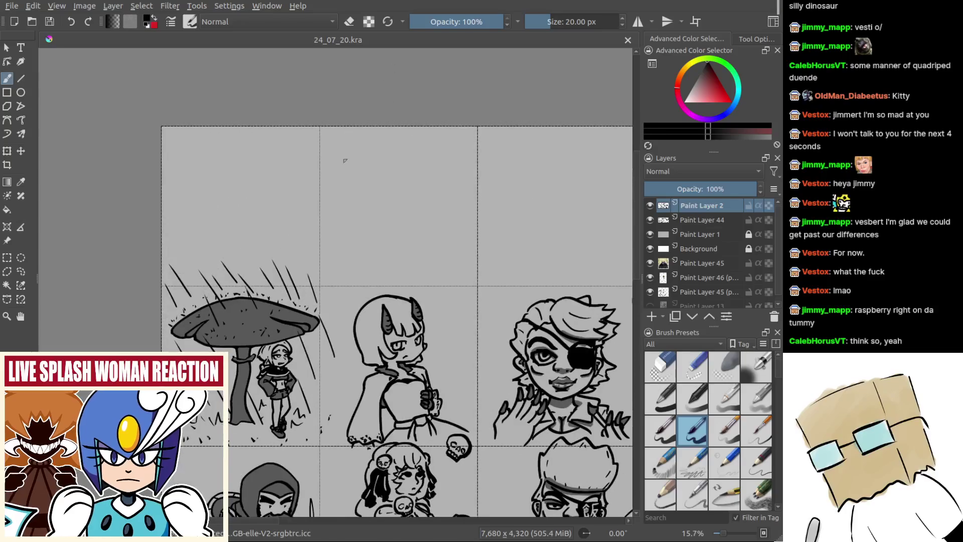
key("Tab")
scroll(304, 215, "up", 1)
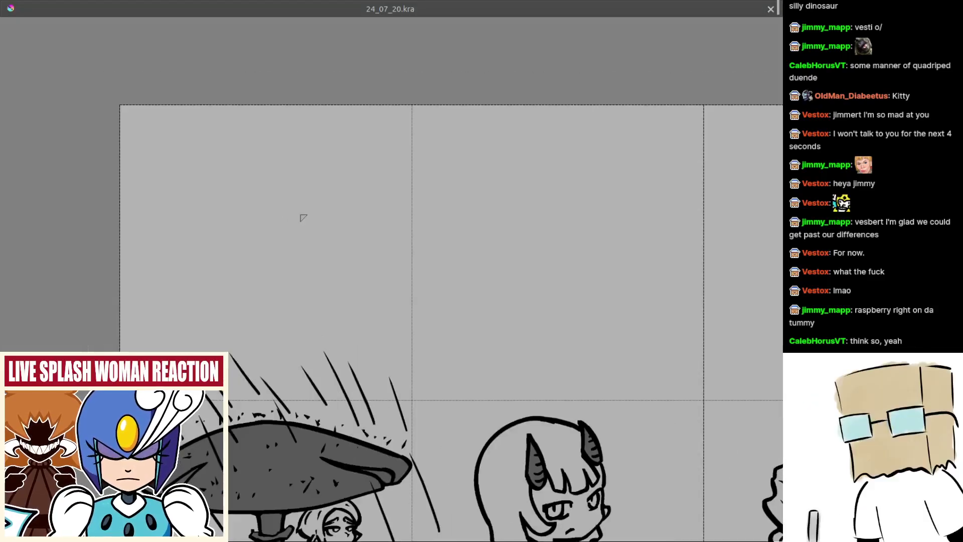
scroll(231, 221, "up", 2)
left_click_drag(249, 188, 250, 176)
mouse_move(252, 200)
left_mouse_down()
mouse_move(330, 213)
mouse_move(329, 239)
left_mouse_up()
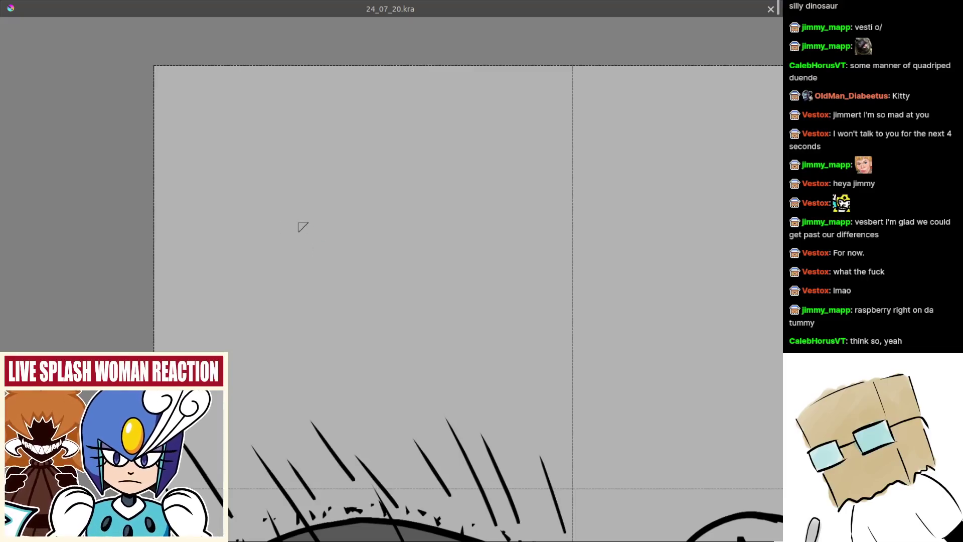
scroll(298, 220, "up", 1)
scroll(308, 219, "down", 1)
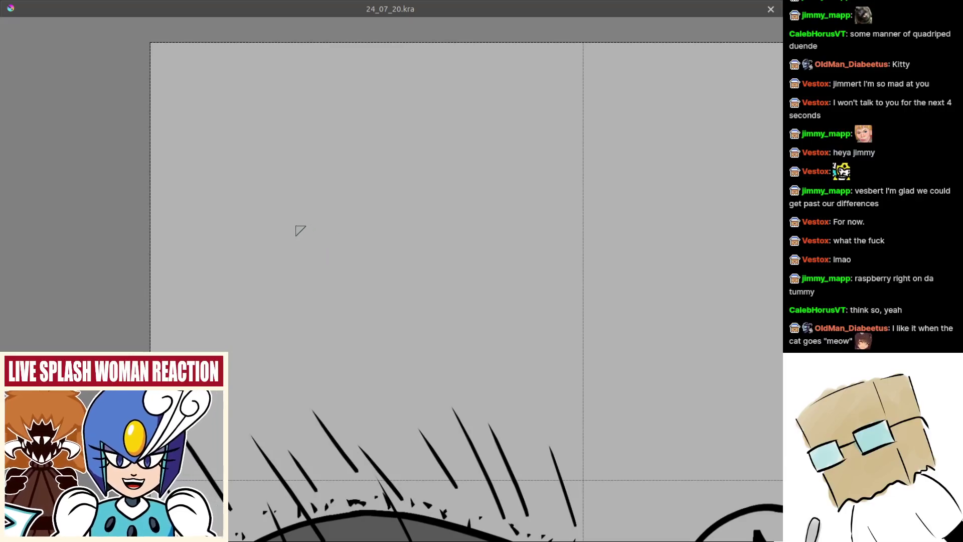
left_click_drag(253, 213, 303, 241)
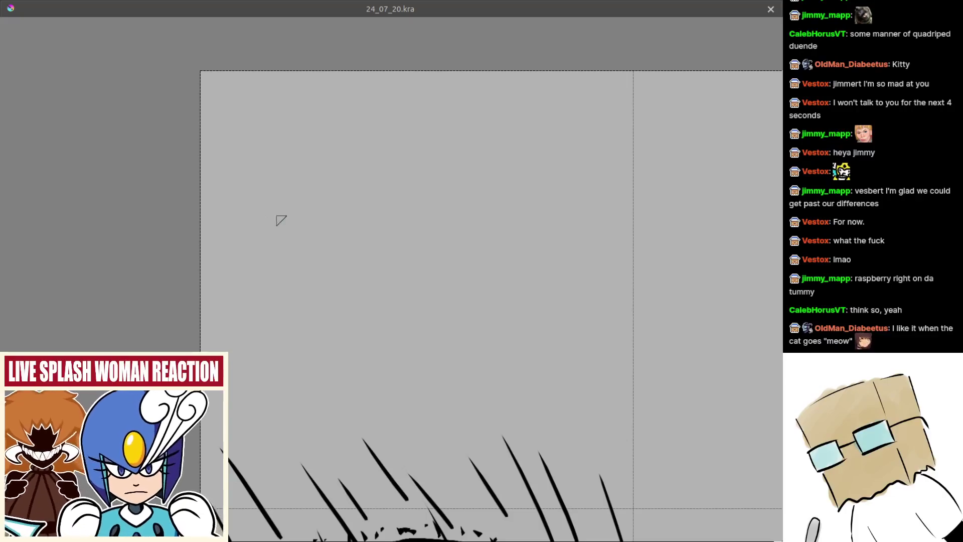
mouse_move(450, 209)
left_mouse_down()
mouse_move(418, 202)
mouse_move(508, 180)
mouse_move(483, 182)
left_mouse_up()
key("ctrl+z")
key("Tab")
key("Tab")
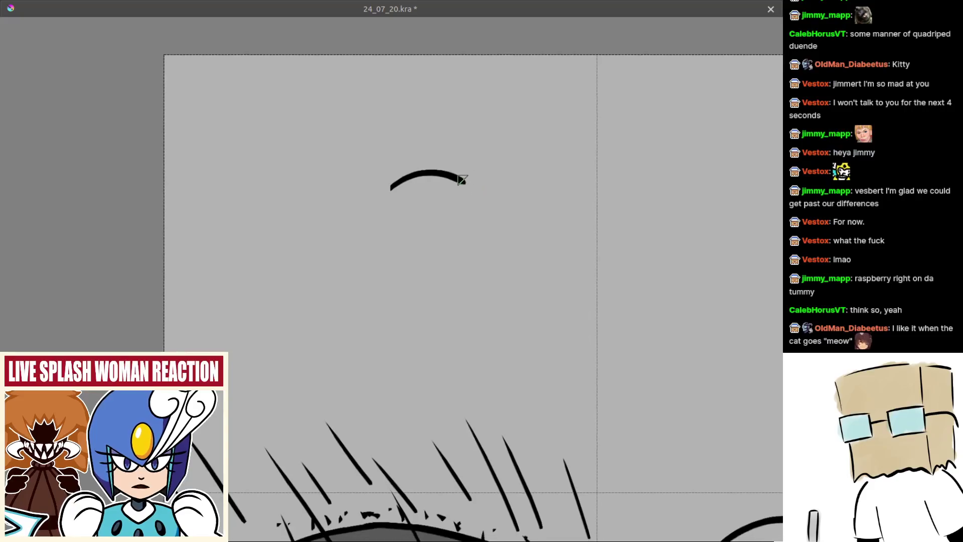
left_click_drag(497, 221, 497, 214)
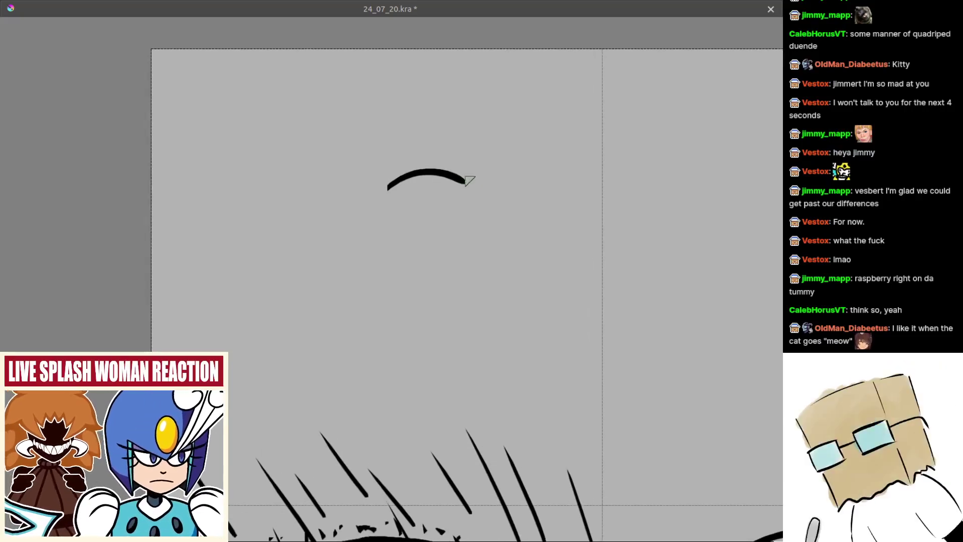
mouse_move(468, 175)
left_mouse_down()
mouse_move(509, 162)
mouse_move(489, 189)
mouse_move(492, 209)
mouse_move(484, 206)
mouse_move(509, 211)
left_mouse_up()
key("ctrl+z")
key("ctrl+z")
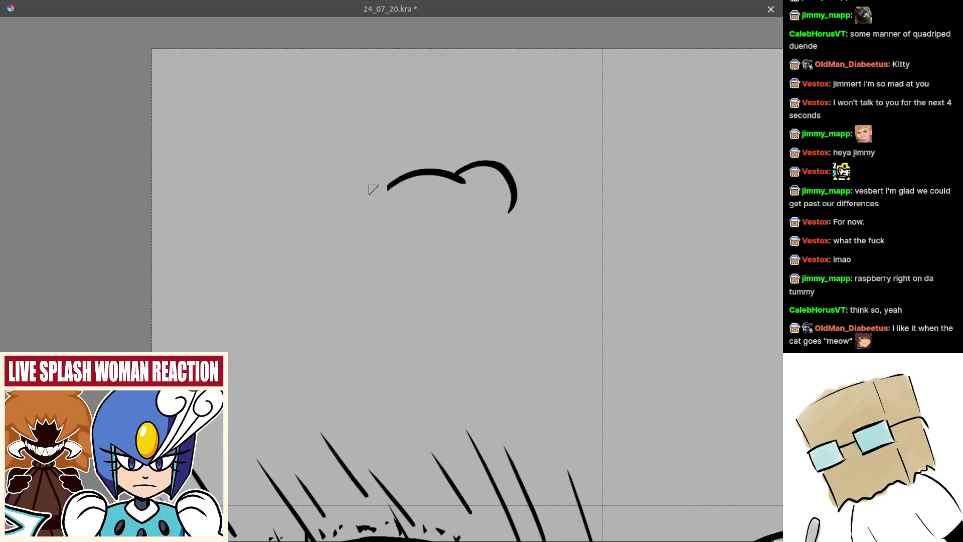
key("ctrl")
key("ctrl+z")
key("ctrl+z")
Draw the curved top of a head with a round ear outline at each end in the empty cell above the mushroom doodle
mouse_move(392, 175)
left_mouse_down()
mouse_move(456, 175)
mouse_move(443, 187)
mouse_move(471, 190)
left_mouse_up()
key("ctrl+z")
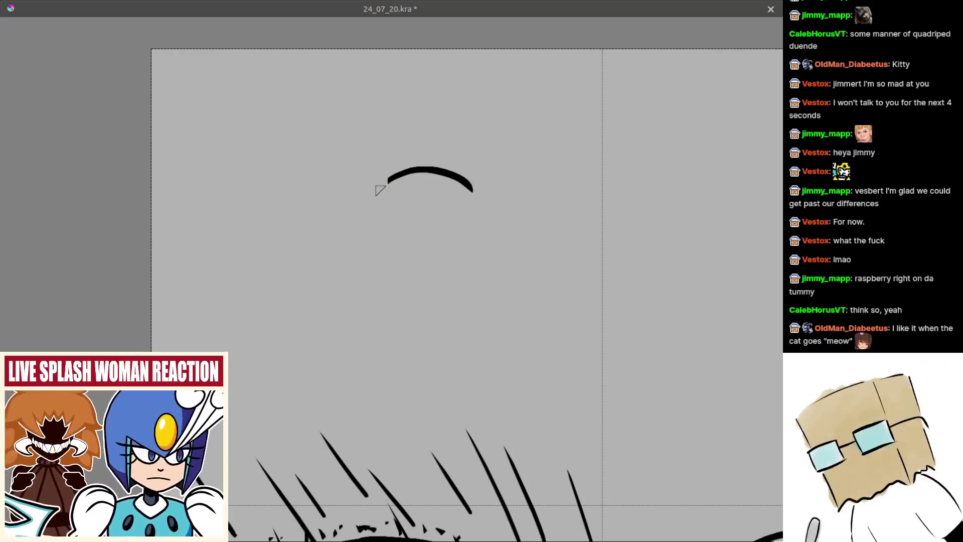
mouse_move(399, 193)
left_mouse_down()
mouse_move(370, 173)
mouse_move(351, 183)
mouse_move(346, 211)
left_mouse_up()
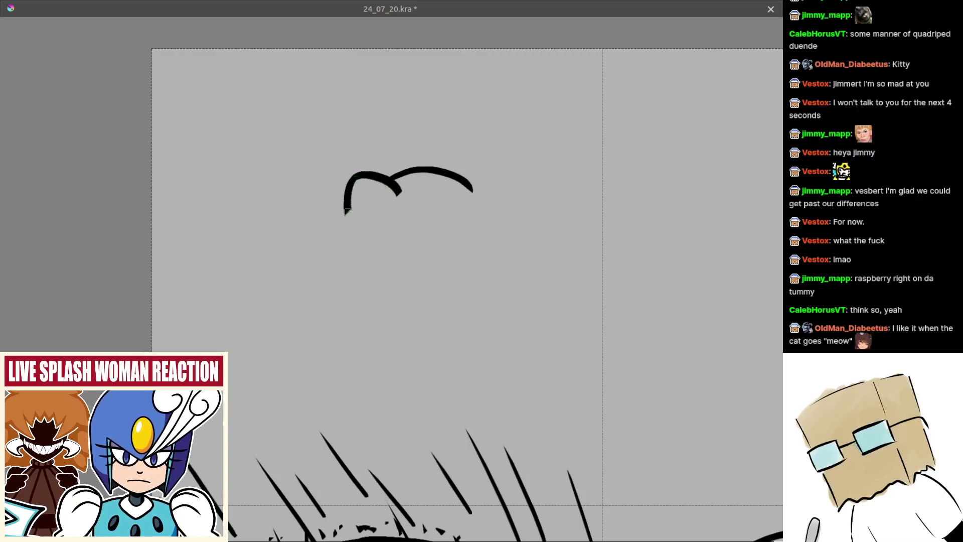
key("ctrl+z")
mouse_move(394, 189)
left_mouse_down()
mouse_move(378, 176)
mouse_move(352, 183)
mouse_move(343, 211)
mouse_move(370, 224)
left_mouse_up()
mouse_move(456, 175)
left_mouse_down()
mouse_move(466, 159)
mouse_move(494, 162)
mouse_move(497, 199)
mouse_move(482, 200)
mouse_move(459, 167)
mouse_move(486, 162)
mouse_move(497, 183)
mouse_move(483, 193)
mouse_move(461, 166)
mouse_move(495, 174)
mouse_move(499, 190)
mouse_move(486, 197)
mouse_move(491, 163)
mouse_move(500, 193)
mouse_move(487, 197)
left_mouse_up()
key("ctrl+z")
key("ctrl+z")
key("ctrl+z")
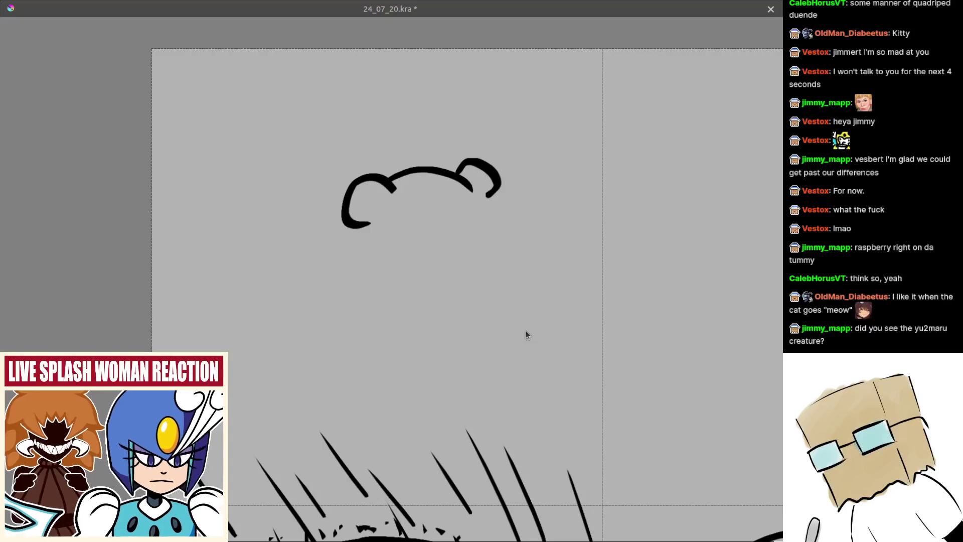
Examine the orange robot reference image overlapping the doodle sheet and return to the head sketch
scroll(652, 388, "down", 10)
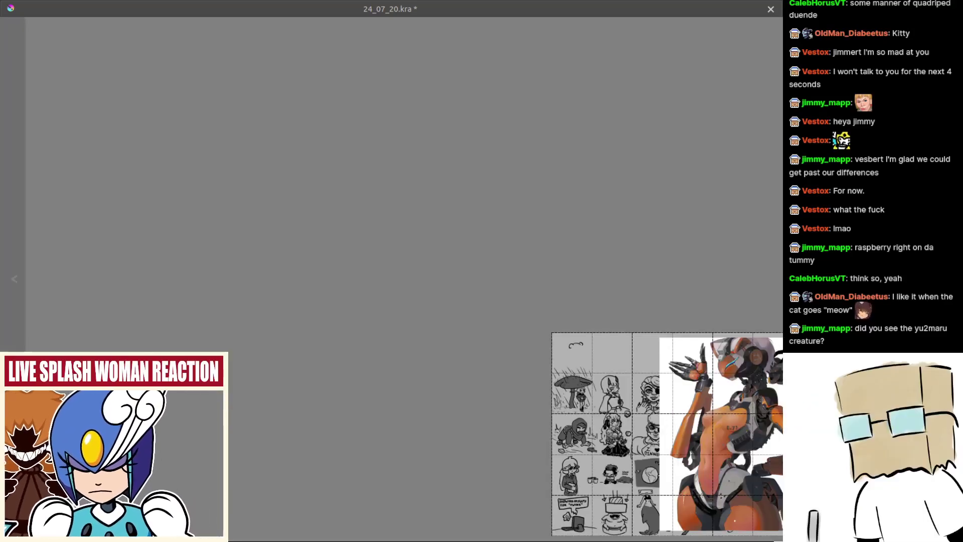
scroll(654, 404, "down", 2)
scroll(525, 335, "up", 3)
left_click_drag(764, 463, 662, 439)
scroll(475, 343, "up", 4)
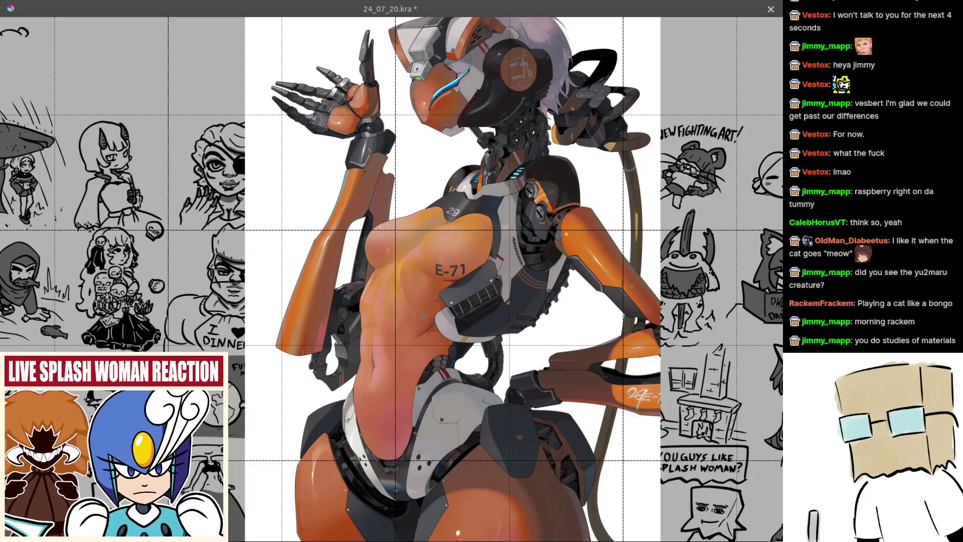
mouse_move(327, 240)
left_mouse_down()
mouse_move(327, 281)
mouse_move(327, 238)
left_mouse_up()
key("ctrl+z")
mouse_move(210, 117)
left_mouse_down()
mouse_move(257, 171)
mouse_move(420, 285)
left_mouse_up()
scroll(246, 226, "up", 8)
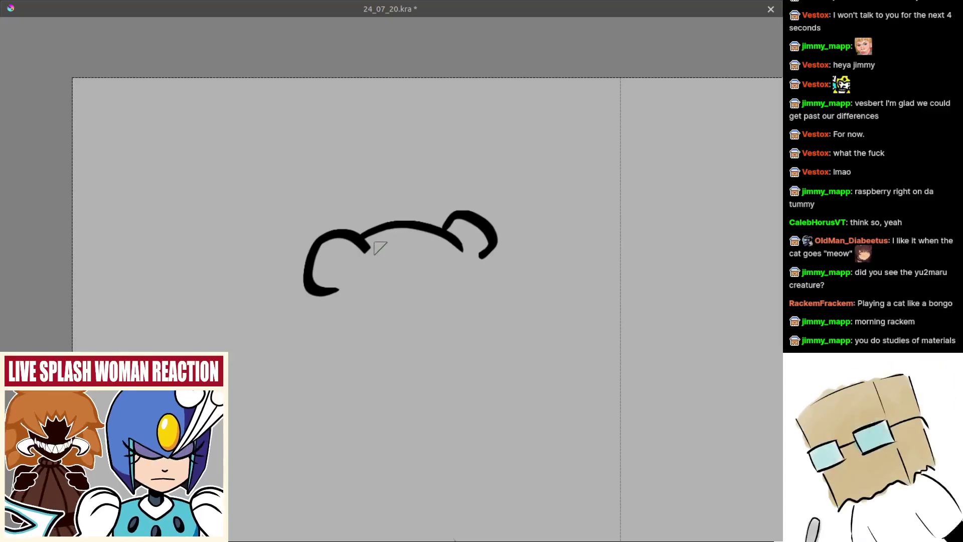
Draw the left side of the head as a slanted line closing off the left ear, and fill that ear black
mouse_move(364, 320)
left_mouse_down()
mouse_move(373, 261)
mouse_move(354, 209)
left_mouse_up()
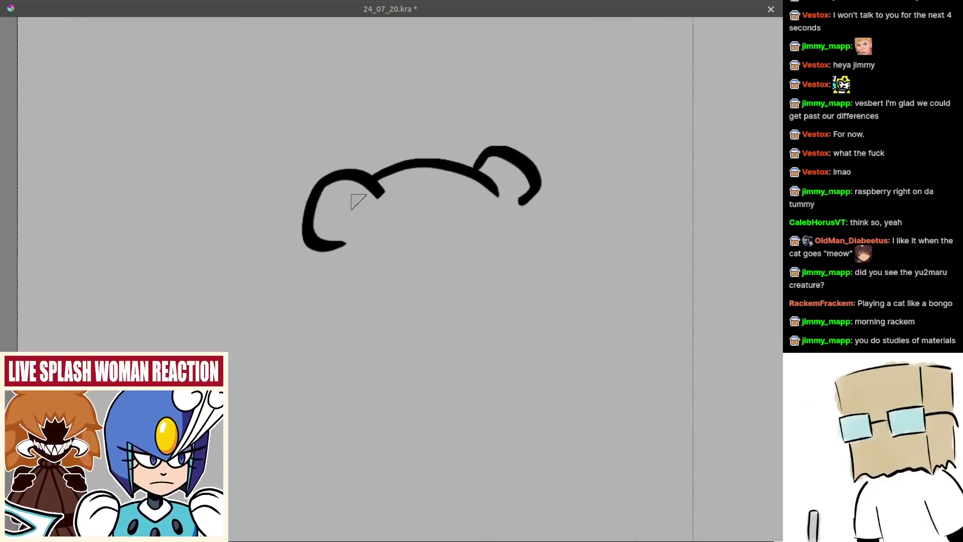
left_click_drag(401, 187, 336, 276)
key("ctrl+z")
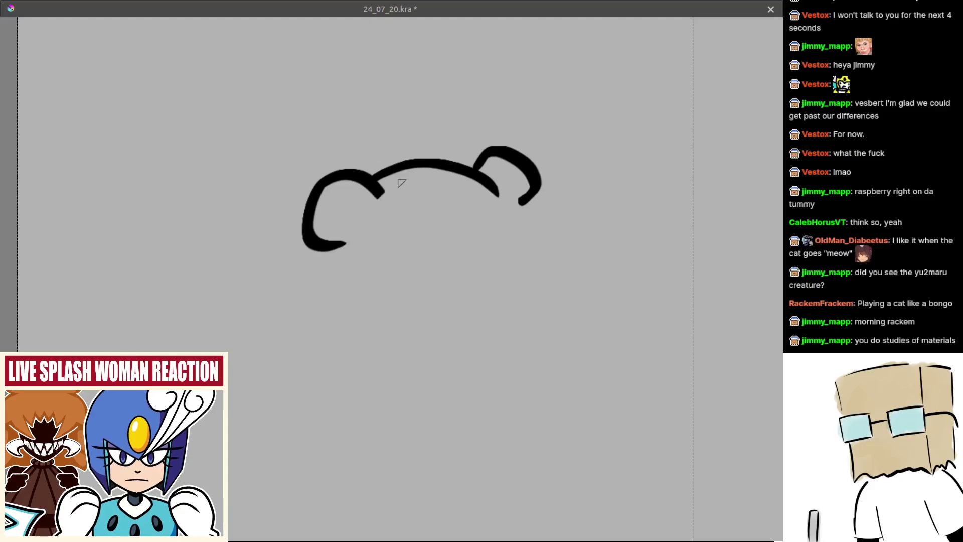
left_click_drag(389, 187, 329, 274)
key("ctrl+z")
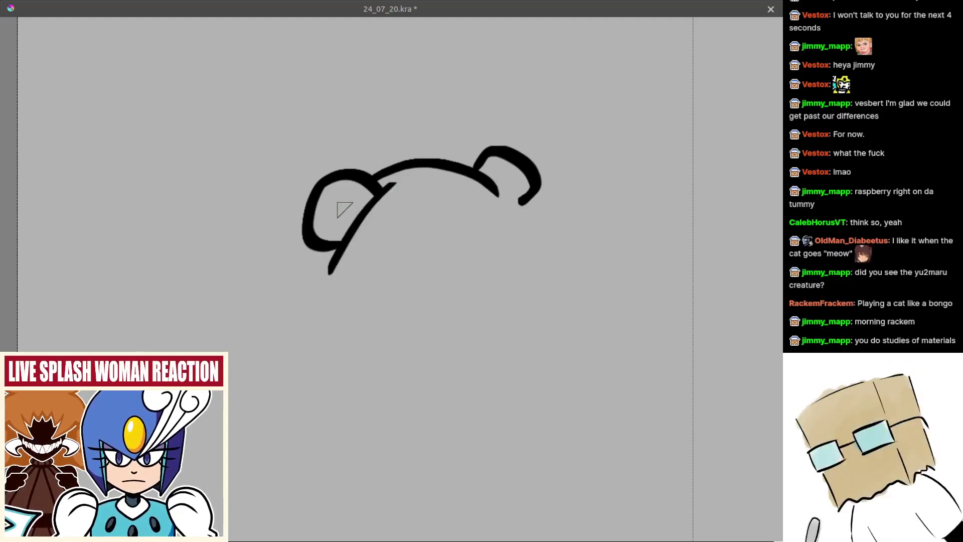
left_click(350, 218)
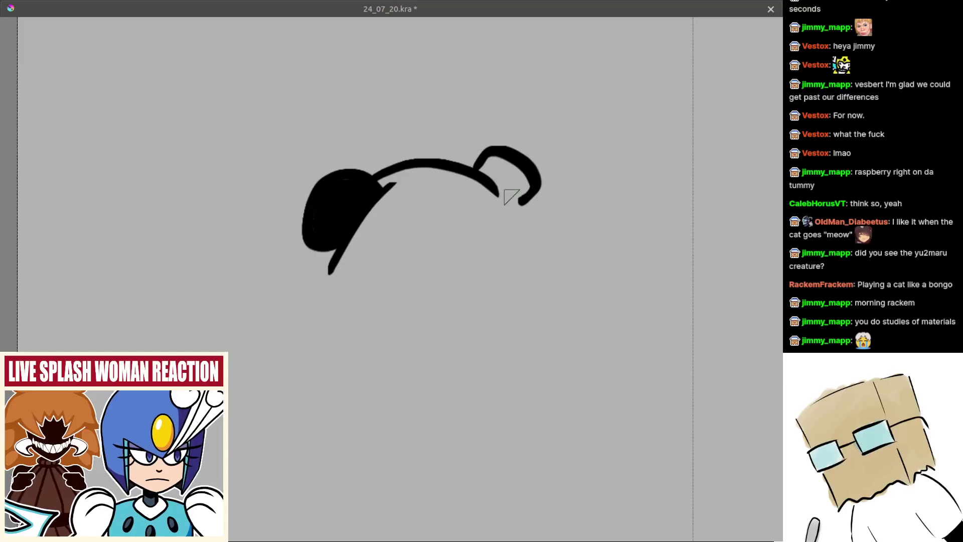
Draw the right side of the head as a downward curve closing off the right ear, and fill that ear black
key("ctrl+z")
mouse_move(492, 189)
left_mouse_down()
mouse_move(547, 259)
mouse_move(534, 254)
left_mouse_up()
key("ctrl+z")
key("ctrl+z")
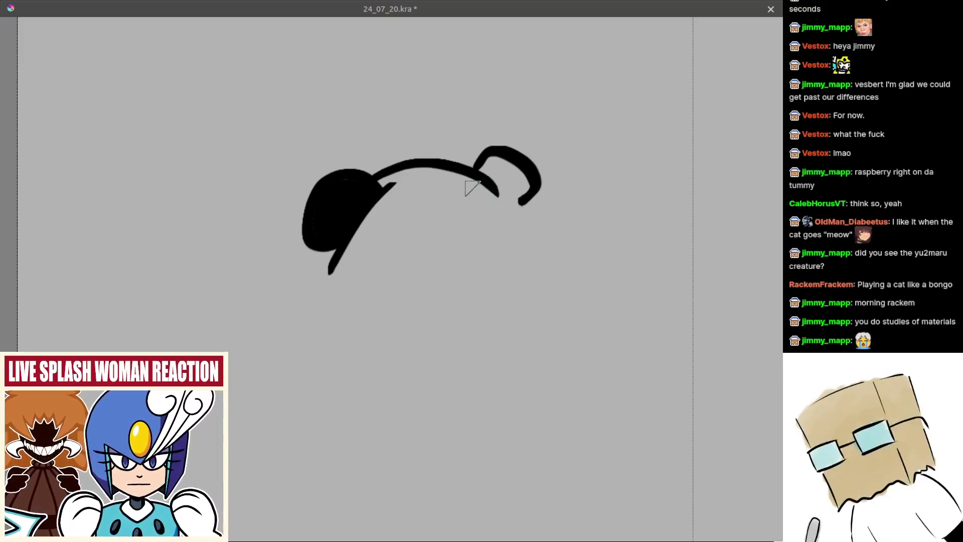
left_click_drag(470, 169, 528, 210)
key("ctrl+z")
left_click_drag(471, 170, 537, 229)
key("ctrl+z")
mouse_move(471, 171)
left_mouse_down()
mouse_move(534, 226)
mouse_move(526, 254)
mouse_move(533, 241)
left_mouse_up()
key("ctrl+z")
key("ctrl+z")
key("ctrl+z")
left_click_drag(469, 170, 528, 233)
key("f")
left_click(497, 170)
key("b")
Draw two small vertical dot eyes and a wavy, smiling cat-like mouth below the head's top curve
scroll(486, 186, "down", 6)
scroll(472, 198, "up", 3)
left_click_drag(480, 172, 440, 249)
left_click_drag(440, 249, 437, 103)
left_click_drag(411, 350, 440, 303)
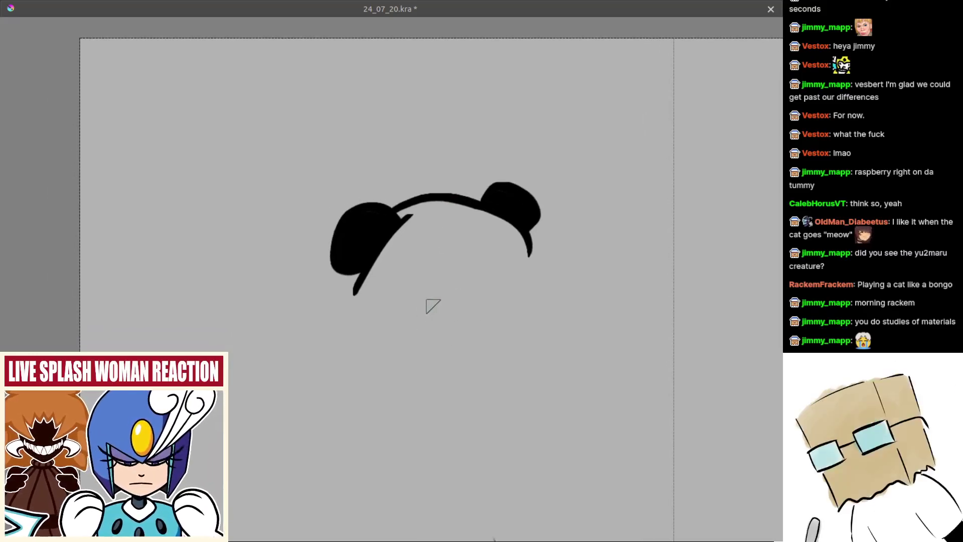
left_click_drag(471, 262, 446, 322)
key("ctrl+z")
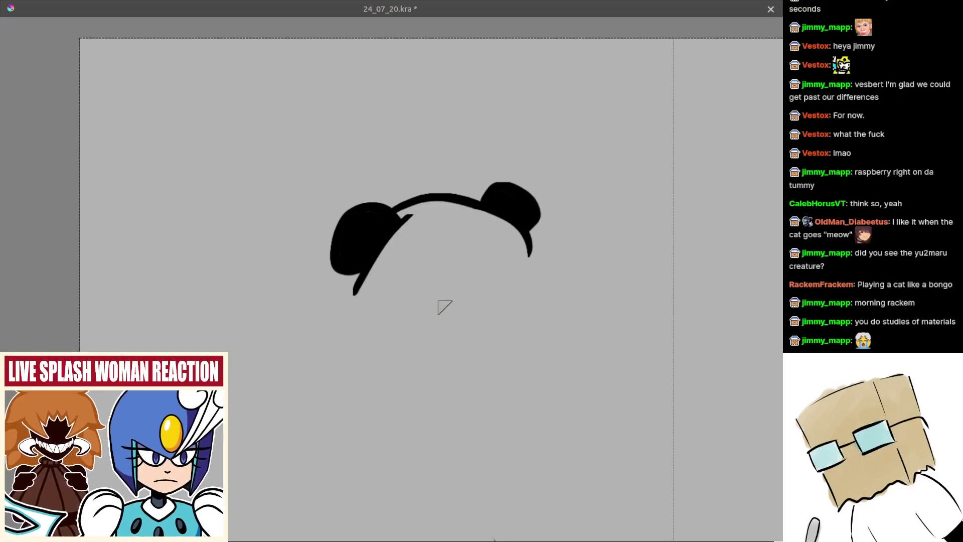
mouse_move(439, 254)
left_mouse_down()
mouse_move(431, 305)
mouse_move(447, 332)
mouse_move(448, 315)
mouse_move(457, 318)
left_mouse_up()
key("ctrl+z")
mouse_move(470, 309)
left_mouse_down()
mouse_move(449, 247)
mouse_move(421, 273)
left_mouse_up()
key("ctrl+z")
left_click_drag(479, 245, 481, 260)
key("ctrl+z")
mouse_move(415, 317)
left_mouse_down()
mouse_move(449, 322)
mouse_move(461, 298)
mouse_move(450, 301)
mouse_move(483, 281)
left_mouse_up()
key("ctrl+z")
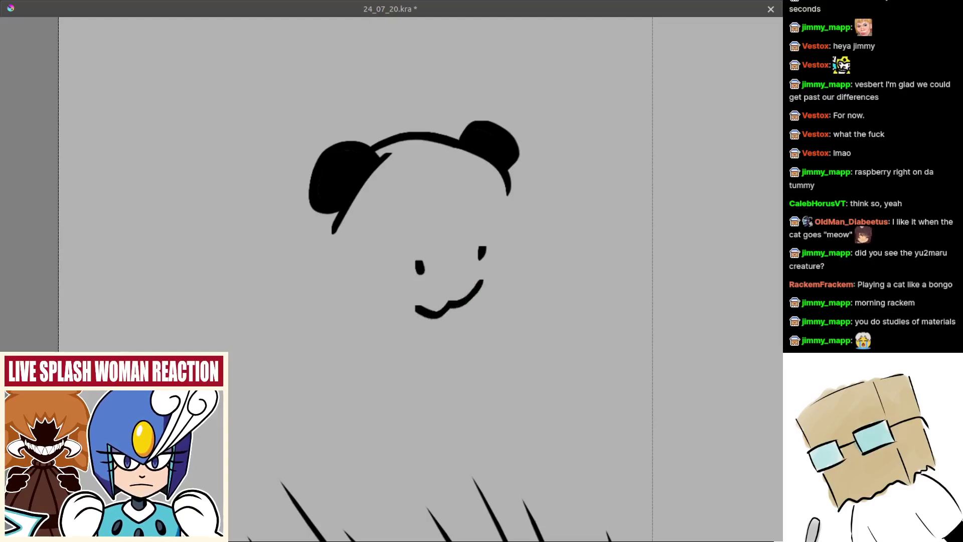
Redraw the mouth as a smaller wavy smile and add a long rounded jaw line curving beneath it
key("ctrl+z")
key("ctrl+z")
key("ctrl+shift+z")
left_click(420, 271, "ctrl")
mouse_move(419, 303)
left_mouse_down()
mouse_move(460, 302)
mouse_move(419, 300)
mouse_move(477, 285)
left_mouse_up()
key("ctrl+z")
key("ctrl+z")
mouse_move(421, 301)
left_mouse_down()
mouse_move(401, 347)
mouse_move(523, 324)
left_mouse_up()
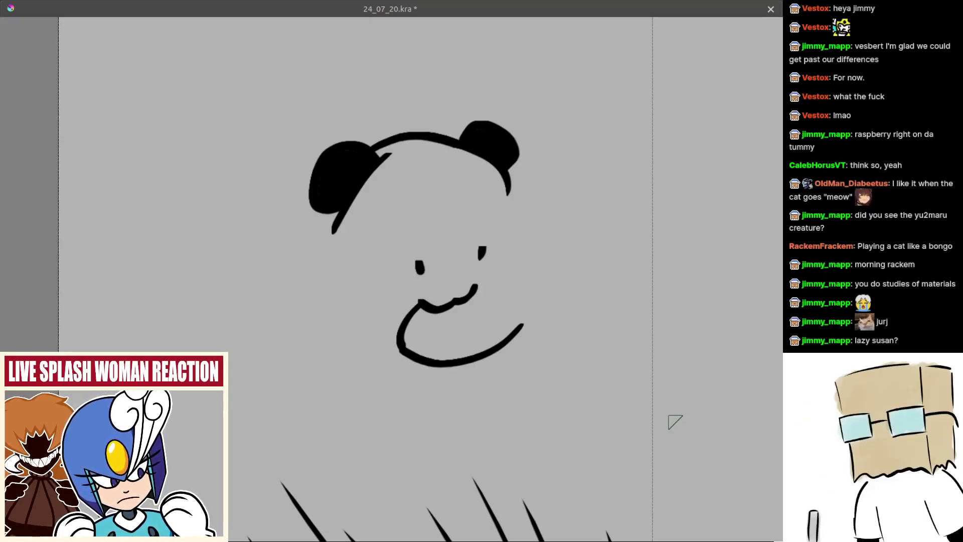
Draw a hair strand hanging below the left ear that ends in a small pointed hook
left_click_drag(467, 294, 474, 304)
mouse_move(433, 264)
left_mouse_down()
mouse_move(454, 270)
mouse_move(444, 277)
left_mouse_up()
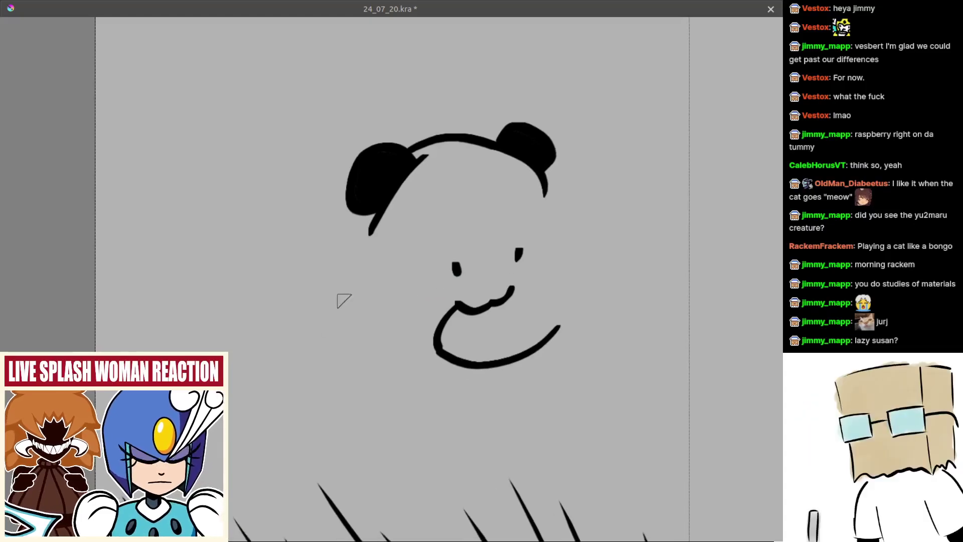
key("ctrl+z")
mouse_move(354, 218)
left_mouse_down()
mouse_move(351, 269)
mouse_move(341, 264)
mouse_move(374, 277)
mouse_move(368, 269)
left_mouse_up()
key("ctrl+z")
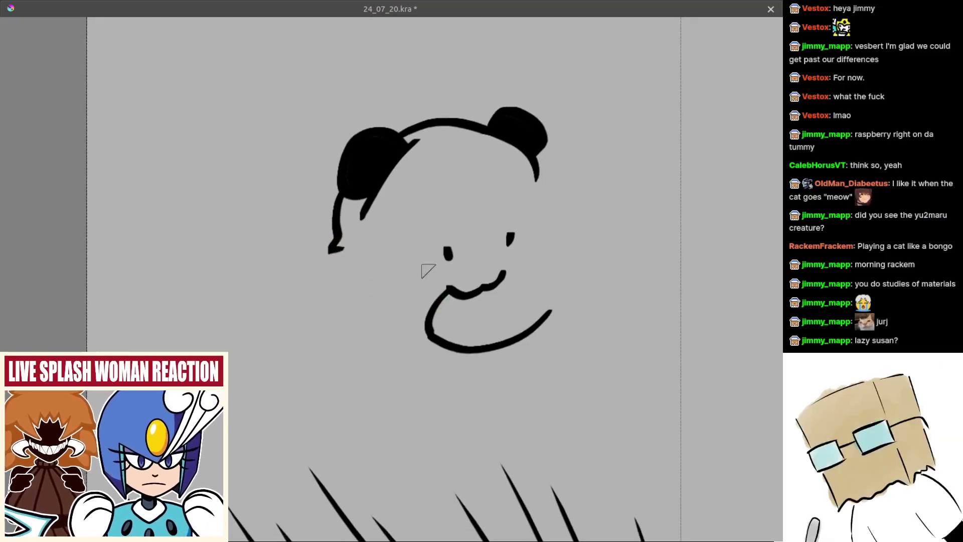
Draw a hair lock beside the left eye with a jagged lower tip and a rounded outer curve
mouse_move(433, 213)
left_mouse_down()
mouse_move(421, 227)
mouse_move(441, 270)
mouse_move(426, 255)
mouse_move(435, 266)
mouse_move(425, 274)
mouse_move(437, 284)
mouse_move(374, 292)
left_mouse_up()
key("ctrl+z")
key("ctrl+z")
key("ctrl+z")
key("ctrl+z")
left_click_drag(436, 283, 361, 262)
key("ctrl+z")
left_click_drag(435, 283, 357, 268)
key("ctrl+z")
mouse_move(386, 224)
left_mouse_down()
mouse_move(416, 305)
mouse_move(438, 286)
left_mouse_up()
key("ctrl+z")
left_click_drag(433, 251, 366, 273)
key("ctrl+z")
mouse_move(309, 244)
left_mouse_down()
mouse_move(354, 311)
mouse_move(381, 305)
mouse_move(369, 308)
left_mouse_up()
key("ctrl+z")
key("ctrl+z")
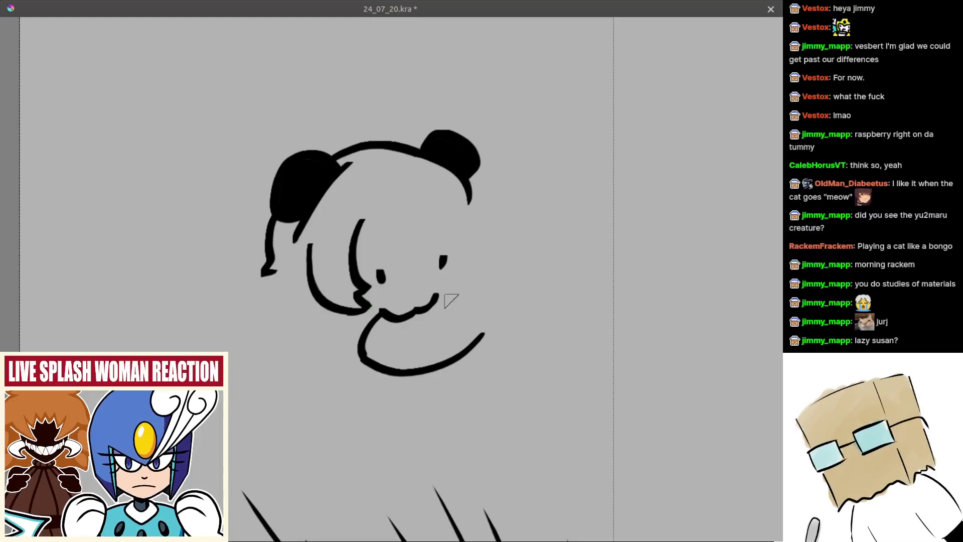
Draw a short curved bang from the top of the hair lock, ending in a pointed tip above the left eye
left_click_drag(365, 223, 399, 255)
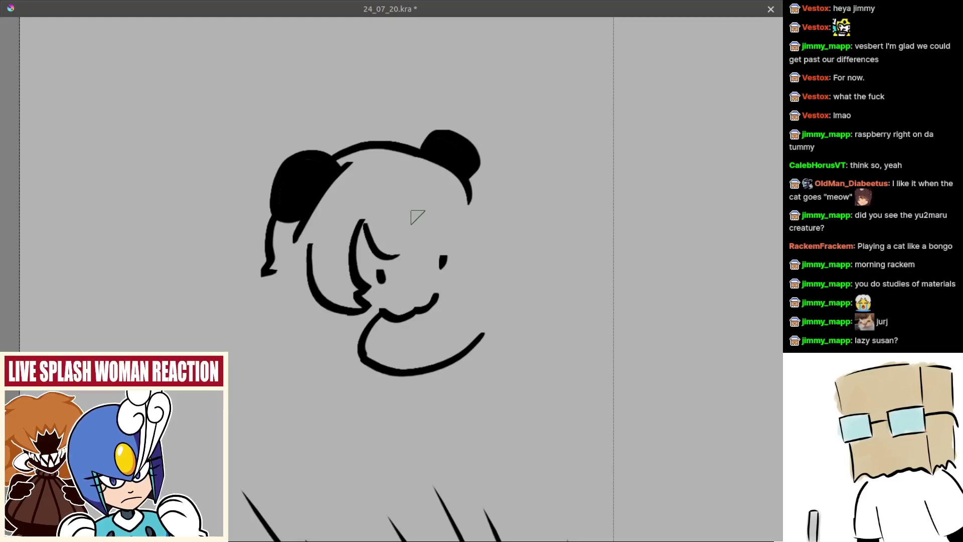
left_click_drag(333, 341, 351, 362)
scroll(410, 296, "up", 1)
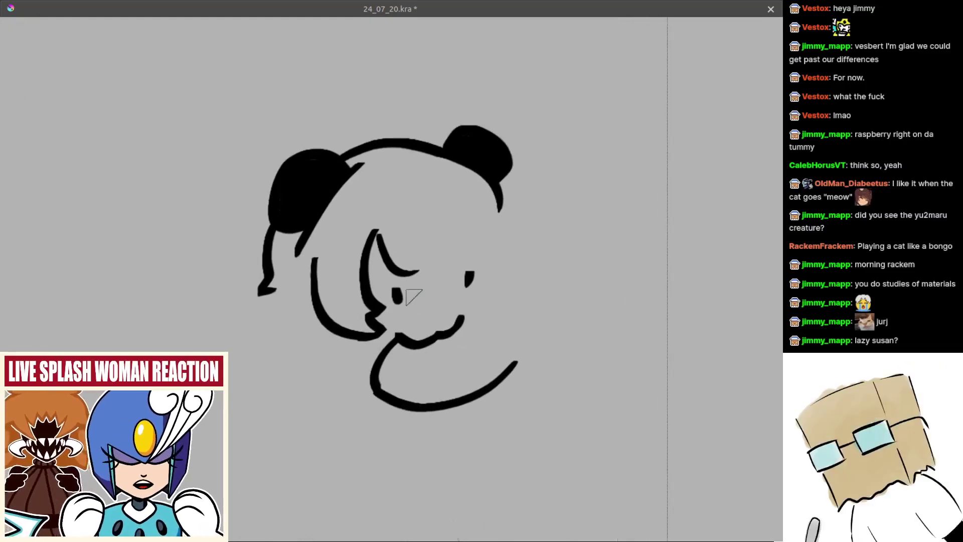
scroll(418, 302, "up", 1)
key("ctrl+z")
left_click_drag(372, 238, 394, 268)
key("ctrl+z")
mouse_move(371, 238)
left_mouse_down()
mouse_move(370, 253)
mouse_move(392, 271)
mouse_move(408, 266)
left_mouse_up()
key("ctrl+z")
key("ctrl+z")
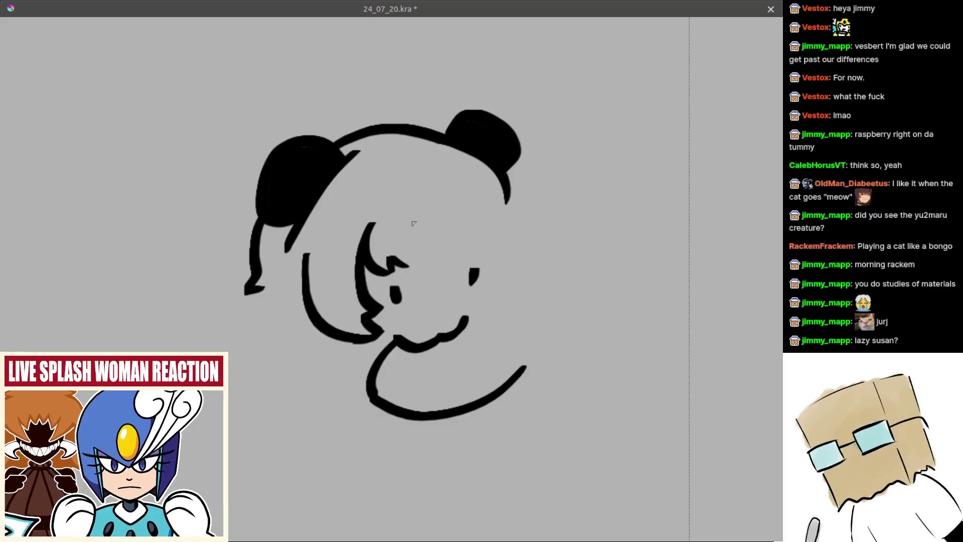
Draw jagged, pointed bangs across the forehead from above the left eye to above the right eye
left_click_drag(403, 228, 412, 268)
key("ctrl+z")
left_click_drag(408, 245, 412, 269)
mouse_move(402, 227)
left_mouse_down()
mouse_move(428, 263)
mouse_move(400, 236)
mouse_move(434, 265)
left_mouse_up()
key("ctrl+z")
key("ctrl+z")
mouse_move(453, 211)
left_mouse_down()
mouse_move(453, 256)
mouse_move(432, 261)
mouse_move(441, 246)
mouse_move(452, 258)
left_mouse_up()
key("ctrl+z")
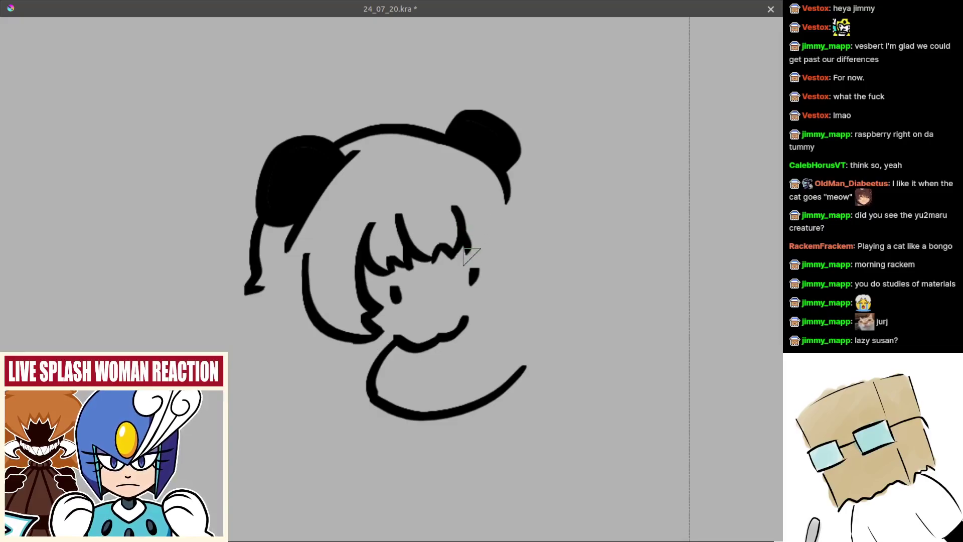
left_click_drag(476, 249, 479, 248)
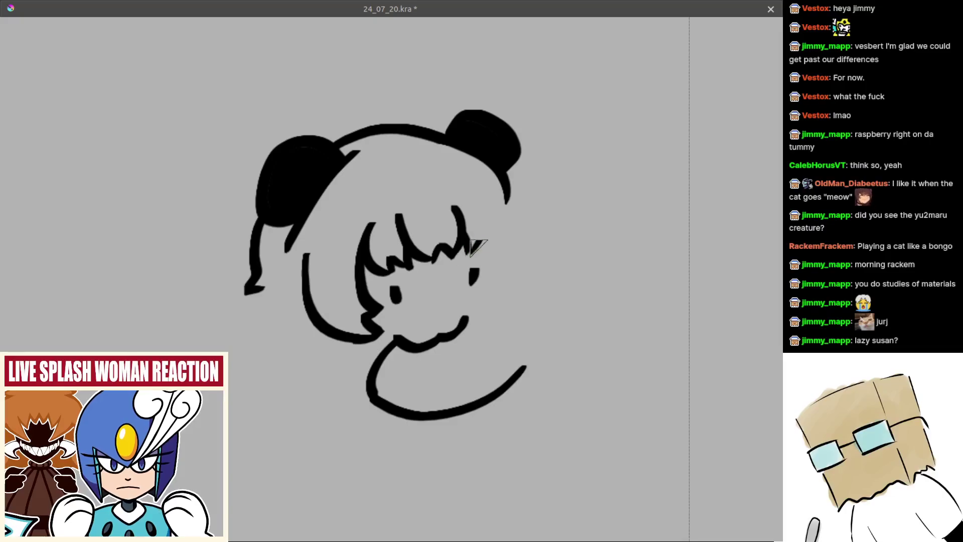
Draw the last curved bang above the right eye and a hair lock with a jagged tip down that side of the face
mouse_move(488, 210)
left_mouse_down()
mouse_move(475, 251)
mouse_move(483, 300)
left_mouse_up()
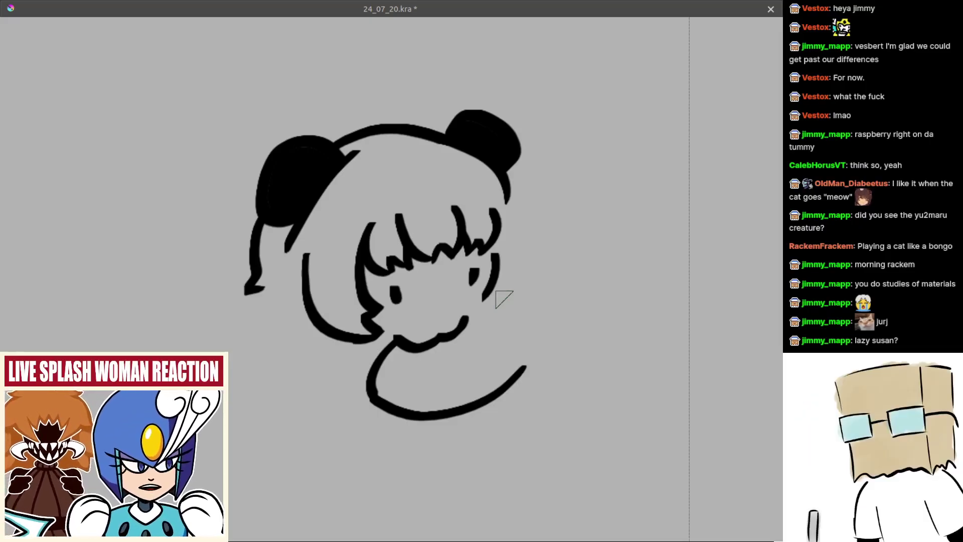
scroll(396, 300, "down", 1)
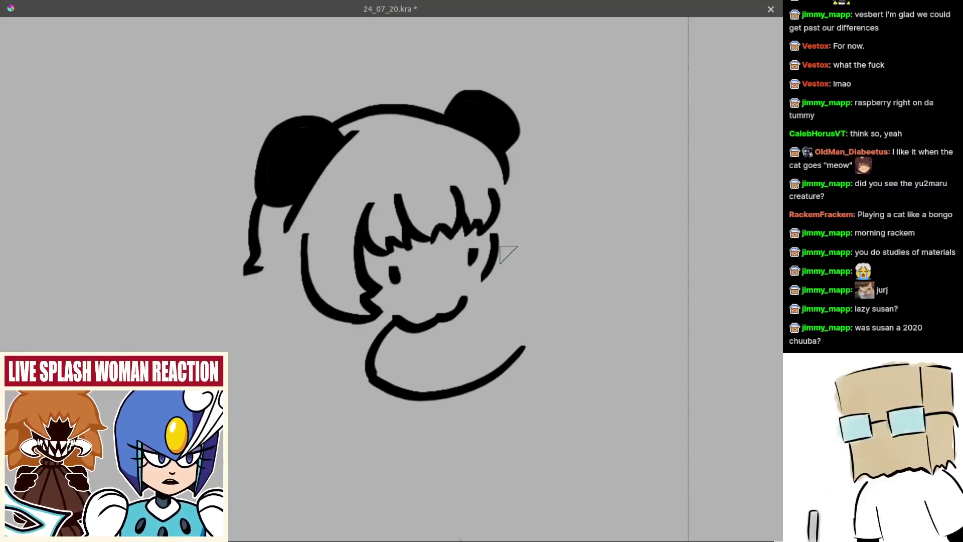
left_click_drag(498, 250, 493, 242)
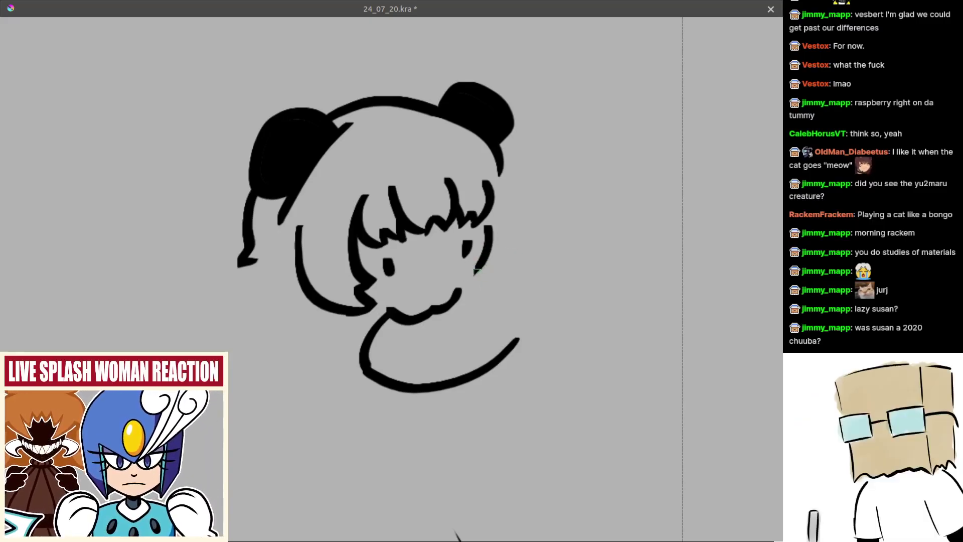
left_click_drag(477, 272, 494, 269)
left_click_drag(485, 215, 489, 232)
Draw a long, nearly vertical outer hair strand hanging down from below the right ear
mouse_move(508, 187)
left_mouse_down()
mouse_move(512, 277)
mouse_move(486, 289)
mouse_move(502, 288)
mouse_move(541, 315)
left_mouse_up()
key("ctrl+z")
key("ctrl+z")
key("ctrl+z")
key("ctrl+z")
Draw the fish's back as a gently arched line running from the right corner of the mouth past the outer hair strand
left_click_drag(472, 301, 541, 310)
key("ctrl+z")
key("ctrl+z")
mouse_move(470, 296)
left_mouse_down()
mouse_move(537, 294)
mouse_move(532, 301)
mouse_move(451, 289)
mouse_move(536, 300)
left_mouse_up()
key("ctrl+z")
key("ctrl+z")
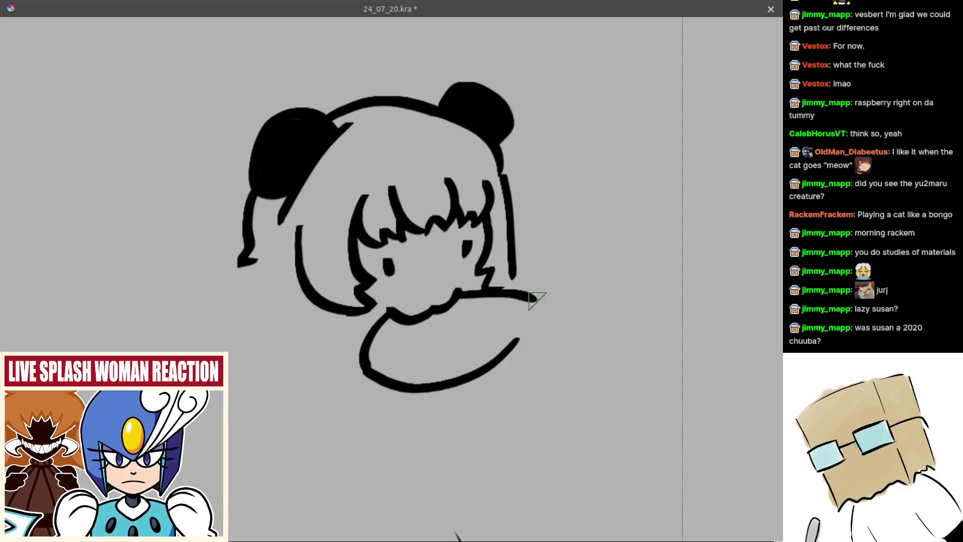
Draw a tapered tail with a small squared fin on top, joining the back line to the curved belly to close the fish outline
mouse_move(519, 338)
left_mouse_down()
mouse_move(533, 316)
mouse_move(556, 314)
mouse_move(530, 284)
mouse_move(581, 310)
mouse_move(555, 317)
left_mouse_up()
key("ctrl+z")
key("ctrl+z")
key("ctrl+z")
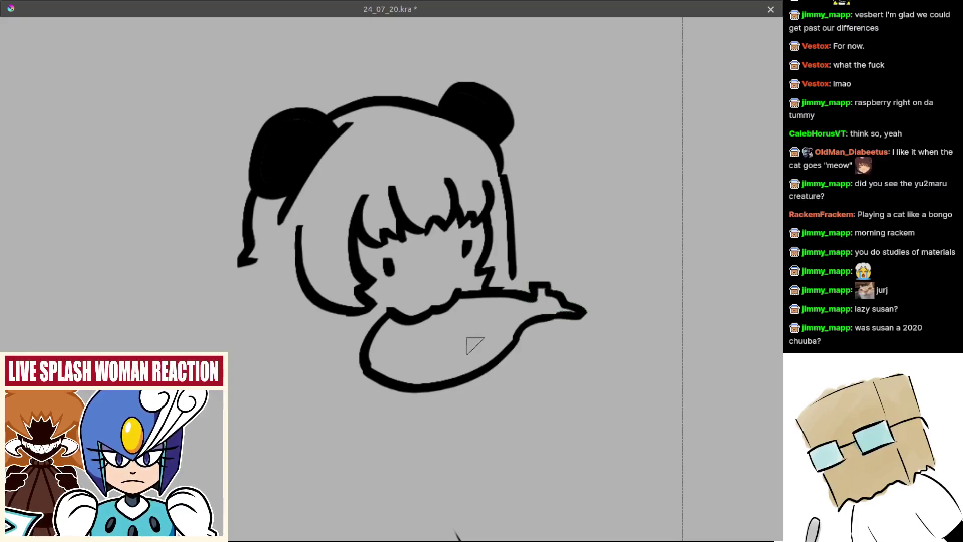
Draw the fish's small eye, mouth line and three short stripes on its body
left_click_drag(482, 345, 491, 291)
mouse_move(399, 284)
left_mouse_down()
mouse_move(442, 308)
mouse_move(457, 291)
mouse_move(461, 309)
left_mouse_up()
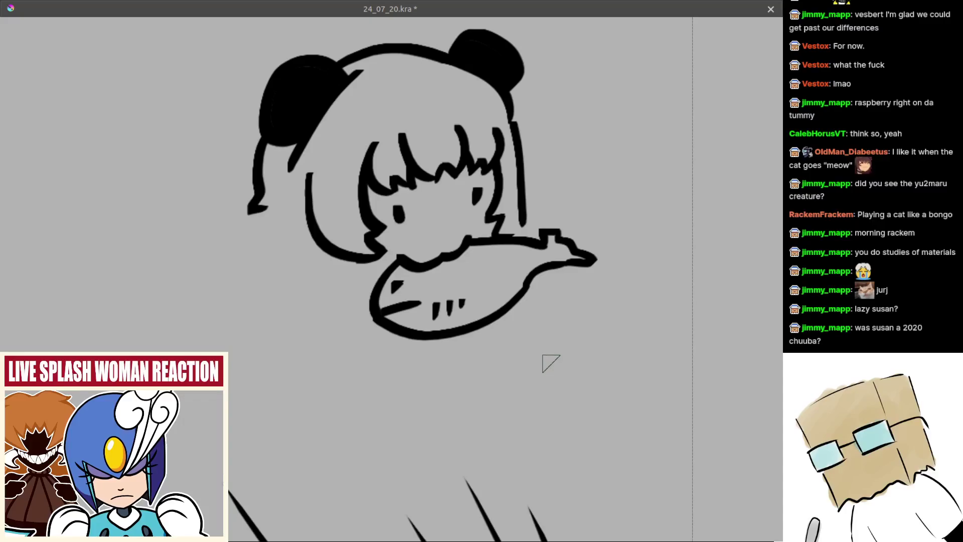
Add a small fin on the fish's lower edge near the tail and a slanted, open oval fin on its side
scroll(430, 276, "up", 2)
left_click_drag(467, 274, 446, 289)
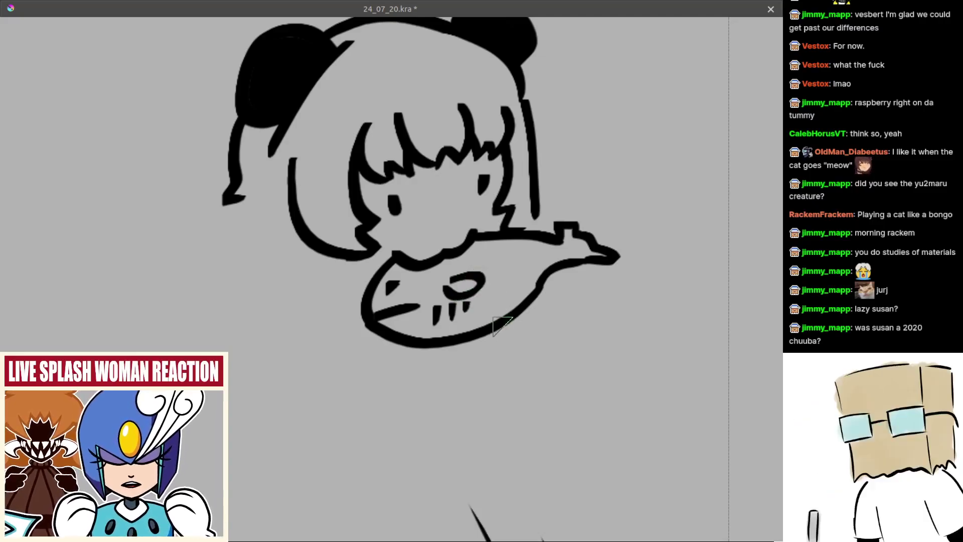
key("ctrl+z")
mouse_move(511, 317)
left_mouse_down()
mouse_move(535, 305)
mouse_move(520, 302)
left_mouse_up()
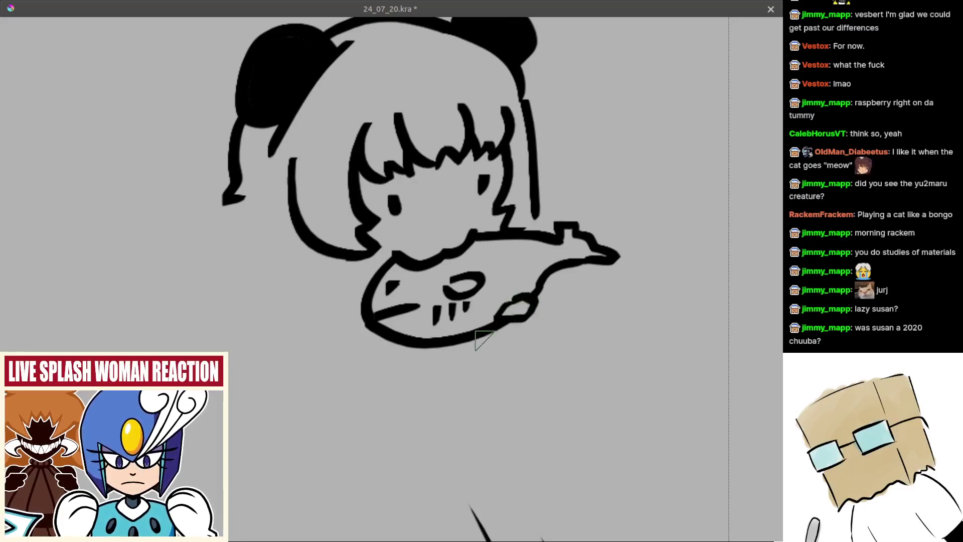
left_click_drag(486, 339, 490, 326)
mouse_move(447, 273)
left_mouse_down()
mouse_move(476, 286)
mouse_move(456, 289)
mouse_move(472, 286)
mouse_move(455, 272)
mouse_move(471, 274)
mouse_move(471, 286)
mouse_move(504, 270)
left_mouse_up()
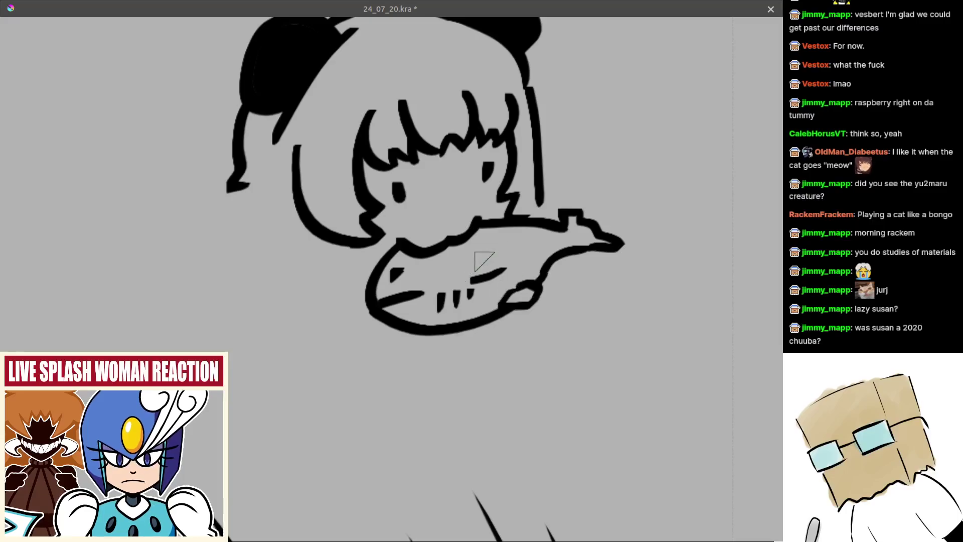
mouse_move(465, 245)
left_mouse_down()
mouse_move(499, 246)
mouse_move(497, 276)
left_mouse_up()
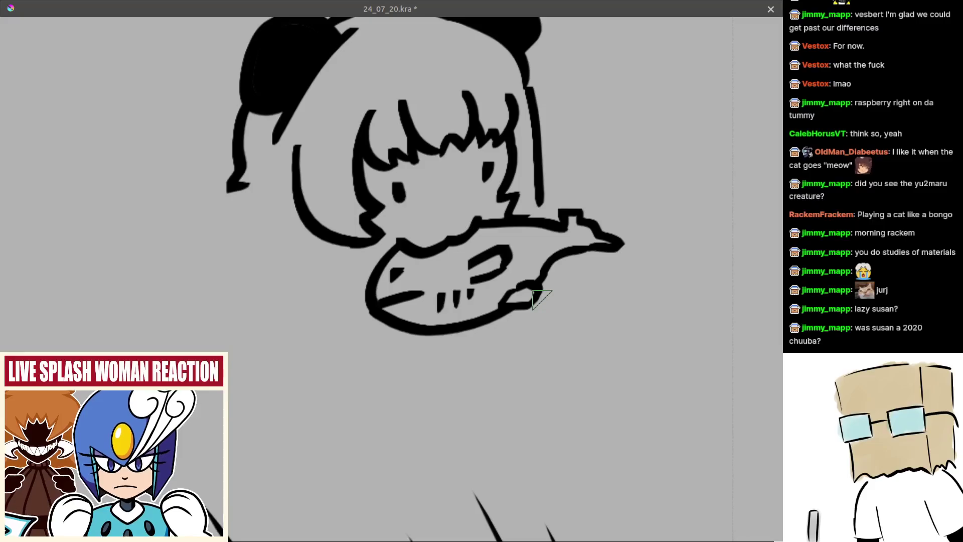
mouse_move(384, 328)
left_mouse_down()
mouse_move(414, 309)
mouse_move(388, 324)
mouse_move(390, 346)
left_mouse_up()
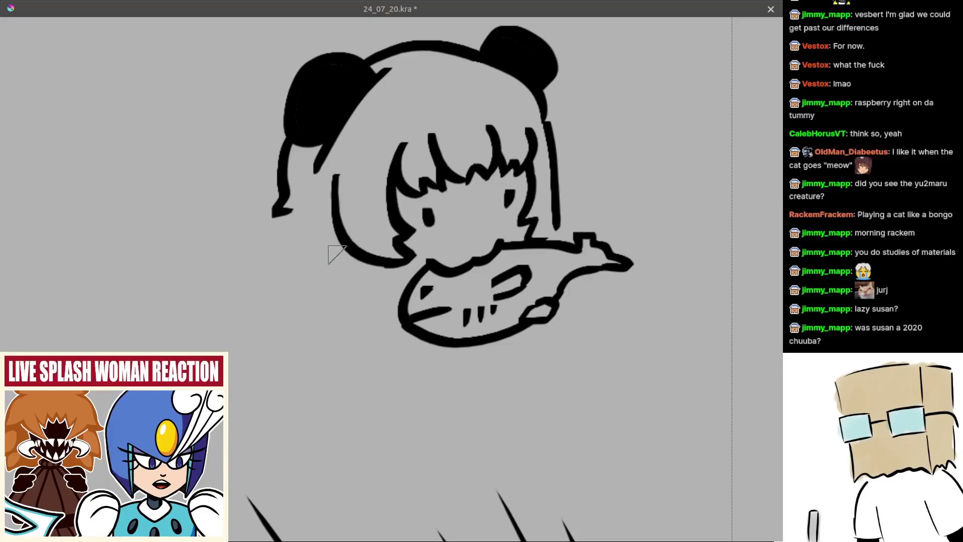
mouse_move(314, 240)
left_mouse_down()
mouse_move(326, 321)
mouse_move(316, 313)
mouse_move(329, 349)
left_mouse_up()
key("ctrl+z")
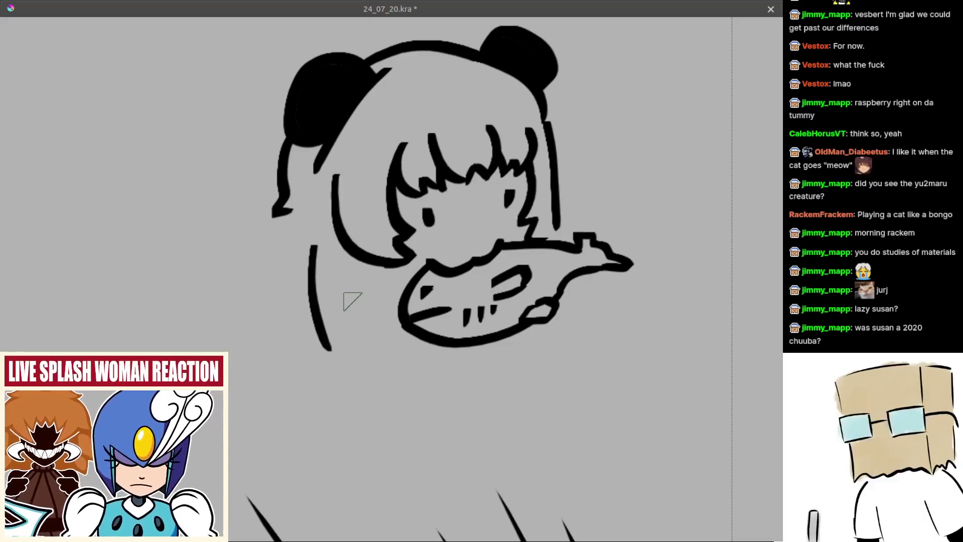
mouse_move(323, 247)
left_mouse_down()
mouse_move(297, 222)
mouse_move(301, 231)
left_mouse_up()
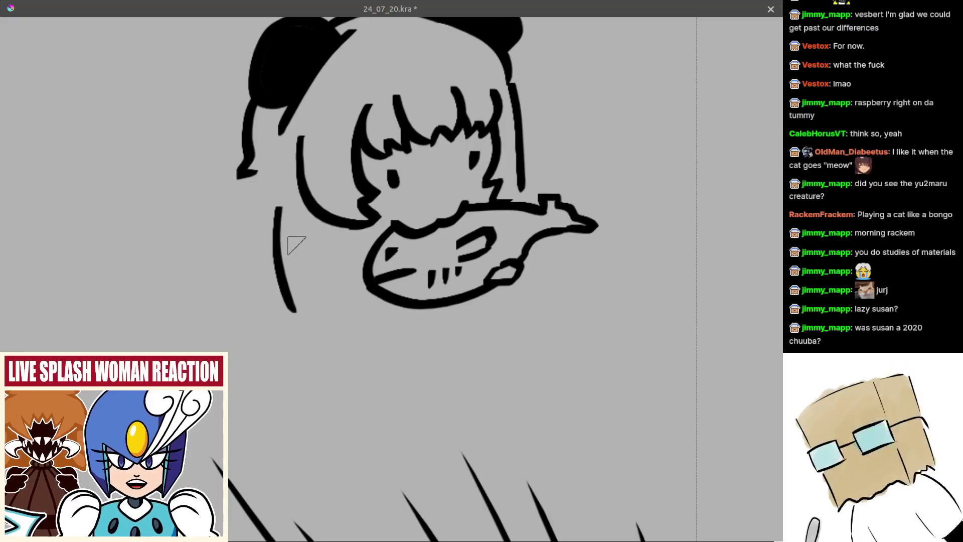
mouse_move(300, 204)
left_mouse_down()
mouse_move(297, 215)
mouse_move(313, 227)
left_mouse_up()
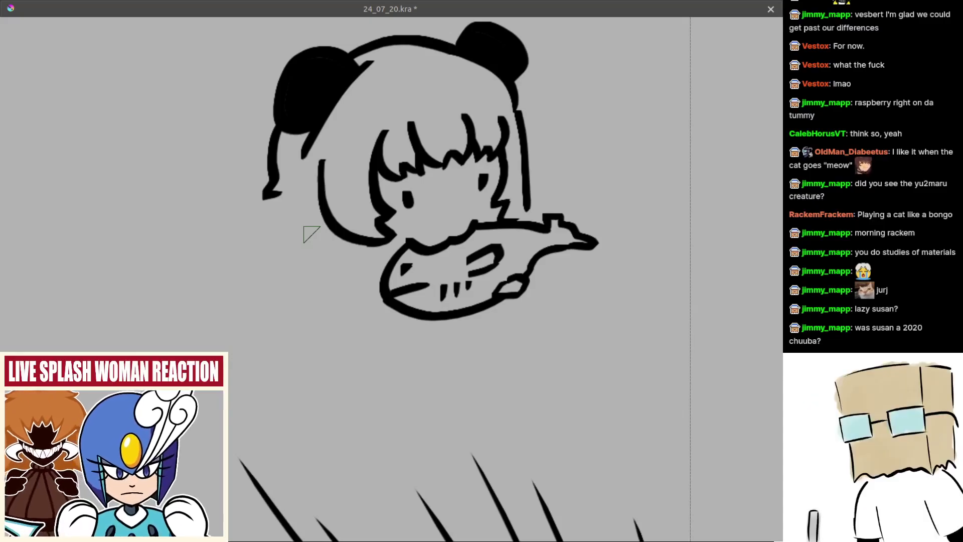
left_click_drag(295, 231, 275, 218)
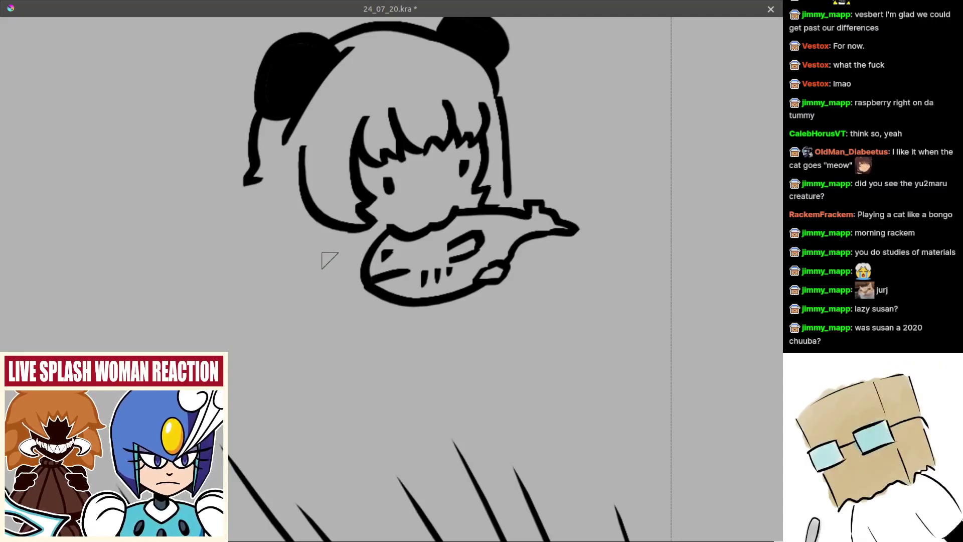
Draw a long front hair lock hanging below the left side of the face, ending in a forked, pointed tip
left_click_drag(323, 231, 353, 286)
left_click_drag(304, 217, 290, 271)
key("ctrl+z")
mouse_move(283, 213)
left_mouse_down()
mouse_move(298, 303)
mouse_move(319, 333)
mouse_move(317, 293)
left_mouse_up()
key("ctrl+z")
key("ctrl+z")
mouse_move(321, 337)
left_mouse_down()
mouse_move(321, 302)
mouse_move(346, 320)
mouse_move(348, 307)
mouse_move(360, 311)
mouse_move(342, 305)
mouse_move(355, 310)
mouse_move(344, 377)
mouse_move(298, 264)
left_mouse_up()
key("ctrl+z")
Redraw the strand under the left ear as jagged, stepped back hair and extend the right outer strand to the fish
scroll(298, 265, "up", 2)
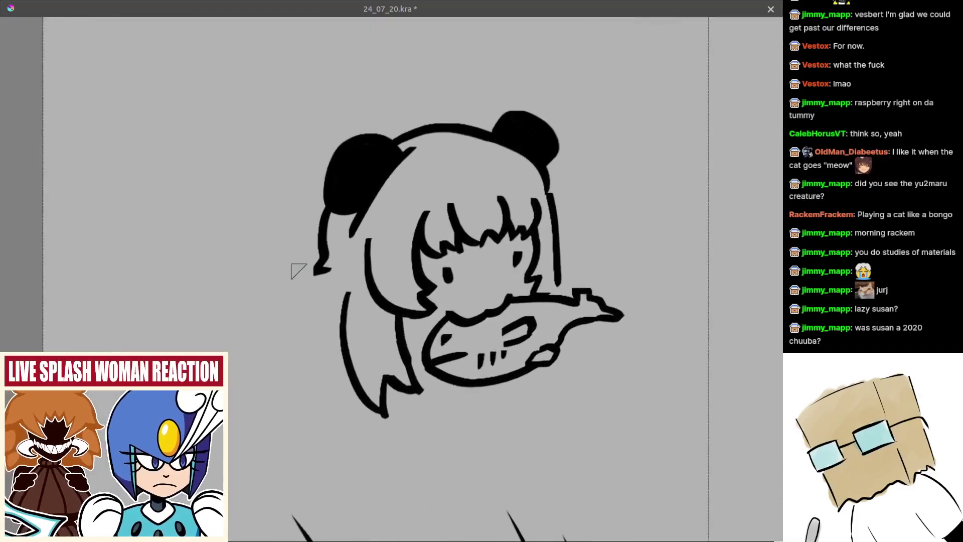
key("ctrl+z")
mouse_move(312, 302)
left_mouse_down()
mouse_move(336, 297)
mouse_move(340, 316)
left_mouse_up()
mouse_move(552, 301)
left_mouse_down()
mouse_move(448, 304)
mouse_move(448, 296)
left_mouse_up()
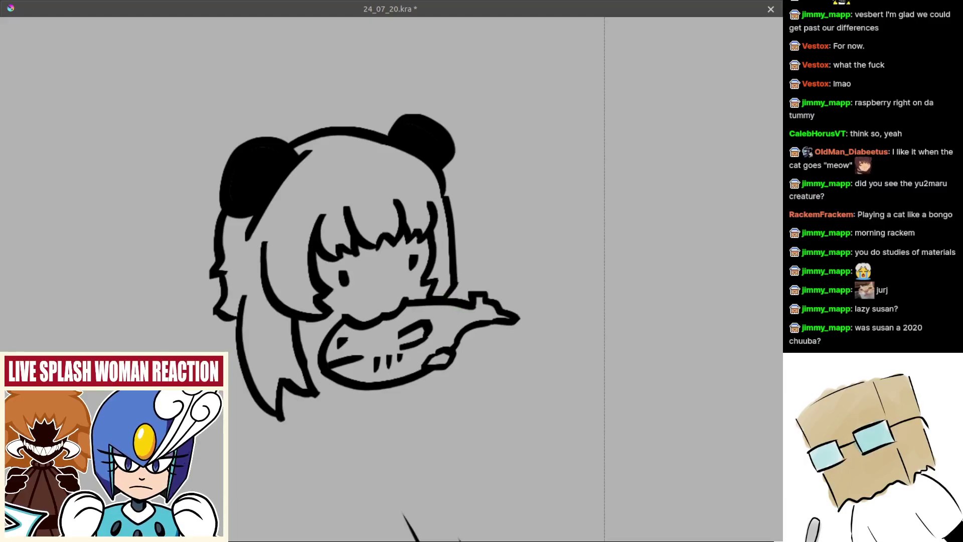
Draw a small rounded edge behind the left back hair and short lines closing the gap between the long lock and the fish
scroll(408, 365, "down", 4)
scroll(396, 341, "up", 4)
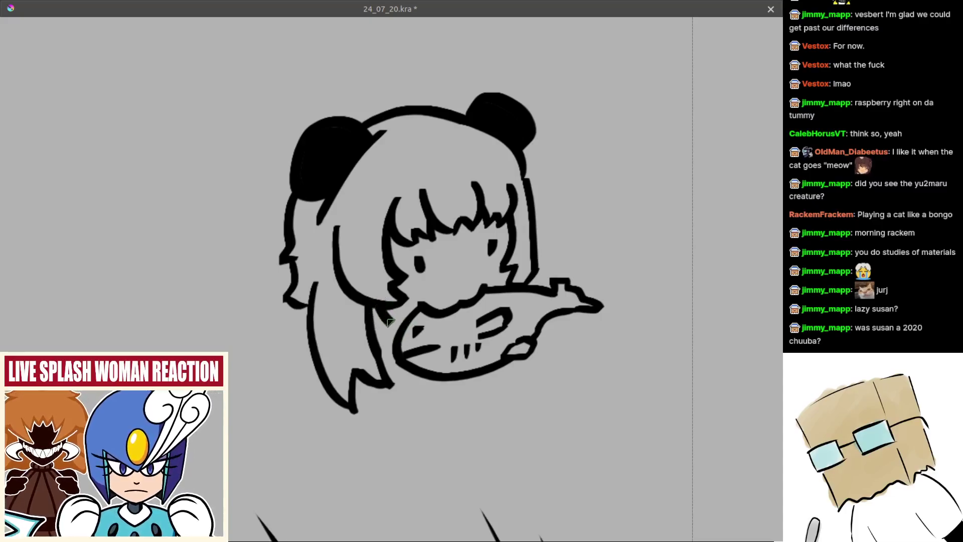
key("ctrl+z")
mouse_move(379, 311)
left_mouse_down()
mouse_move(402, 333)
mouse_move(402, 401)
mouse_move(373, 343)
left_mouse_up()
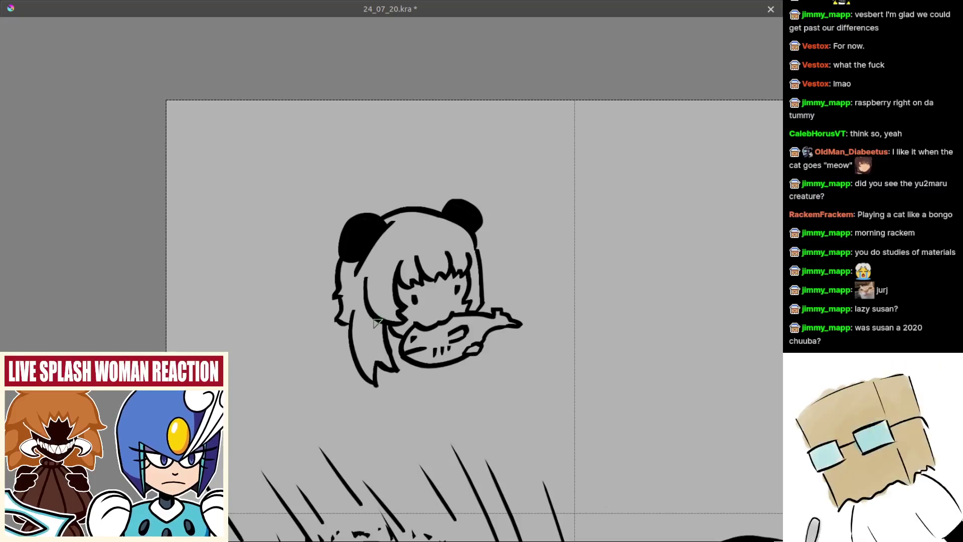
scroll(372, 326, "up", 1)
mouse_move(336, 325)
left_mouse_down()
mouse_move(366, 351)
mouse_move(401, 348)
left_mouse_up()
key("ctrl+z")
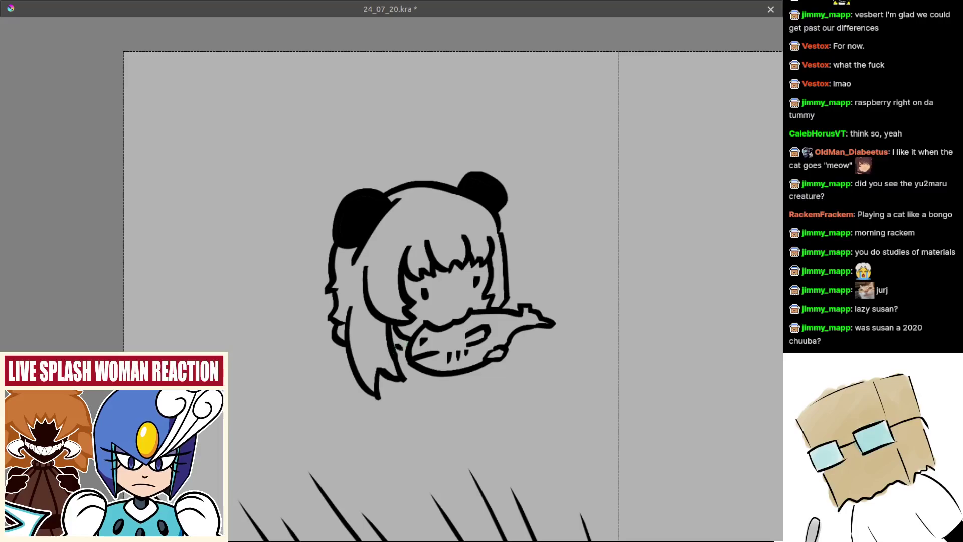
mouse_move(334, 377)
left_mouse_down()
mouse_move(348, 337)
mouse_move(359, 348)
left_mouse_up()
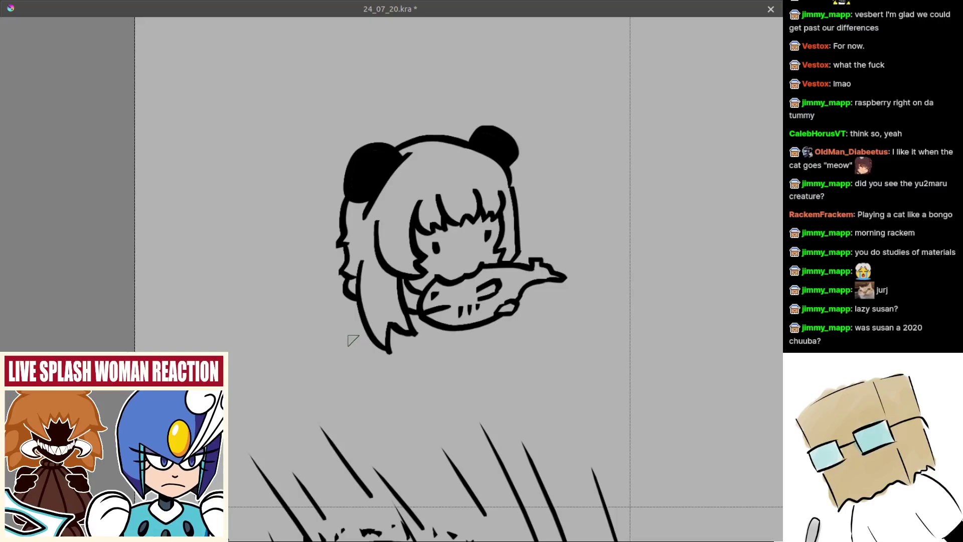
Fill the two enclosed gaps on either side of the long hair lock with black
scroll(350, 337, "down", 2)
left_click_drag(316, 188, 474, 316)
key("t")
key("f")
left_click(392, 290)
left_click(353, 280)
scroll(372, 334, "down", 3)
scroll(376, 303, "up", 2)
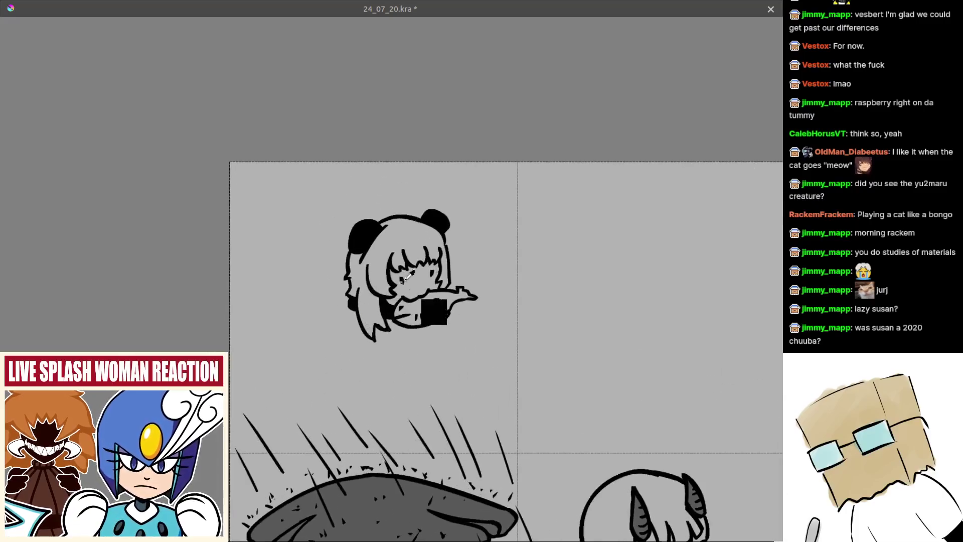
scroll(372, 321, "up", 1)
left_click_drag(336, 348, 355, 323)
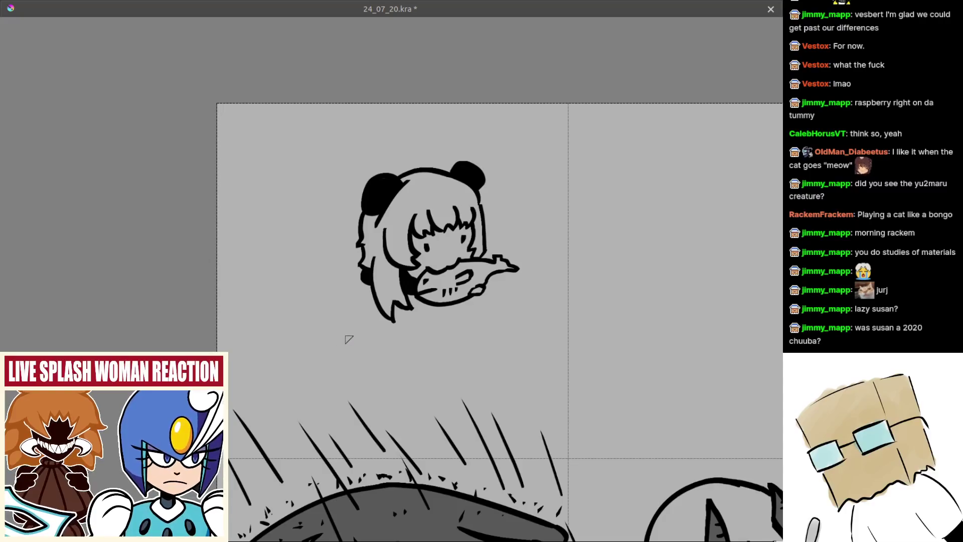
Draw a thick left leg with a wide, rounded foot below the long hair lock
left_click_drag(365, 305, 360, 345)
key("ctrl+z")
mouse_move(364, 301)
left_mouse_down()
mouse_move(345, 371)
mouse_move(400, 385)
left_mouse_up()
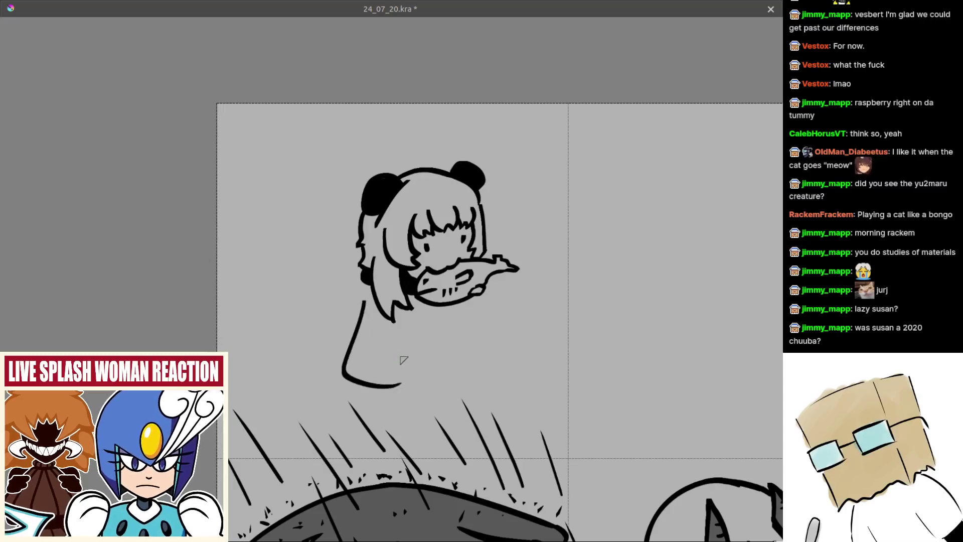
key("ctrl+z")
key("ctrl+z")
mouse_move(365, 303)
left_mouse_down()
mouse_move(347, 347)
mouse_move(370, 385)
mouse_move(392, 380)
left_mouse_up()
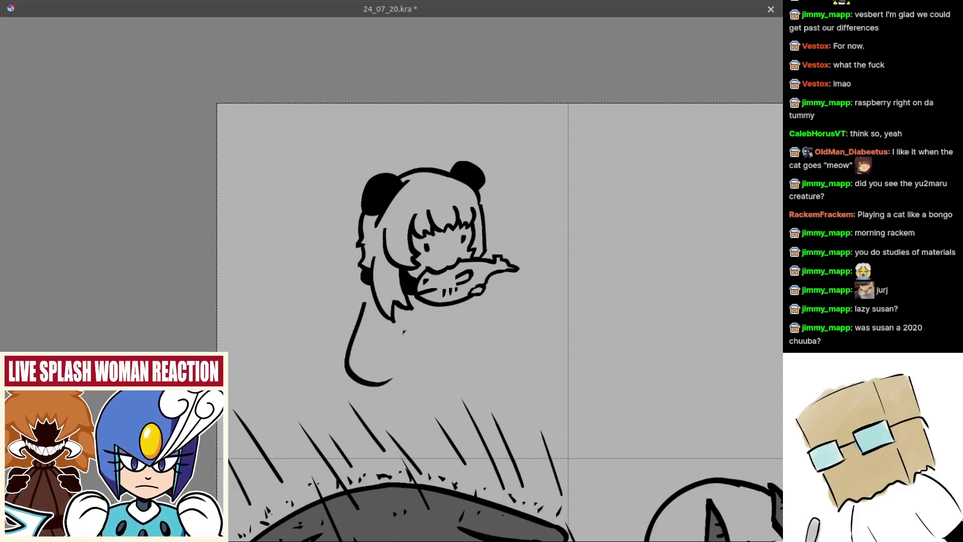
left_click_drag(400, 319, 392, 384)
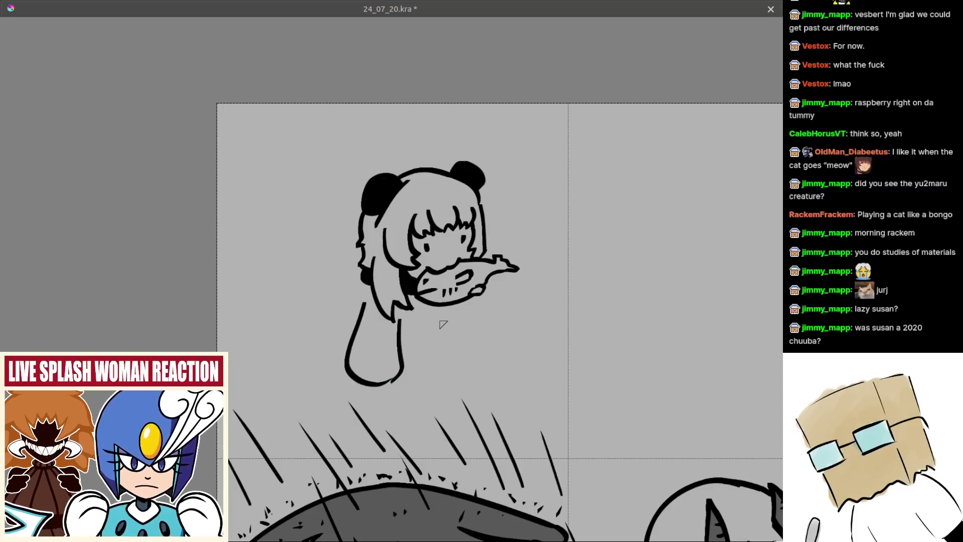
Draw a matching thick right leg with a rounded foot below the fish
mouse_move(439, 314)
left_mouse_down()
mouse_move(440, 366)
mouse_move(482, 362)
left_mouse_up()
mouse_move(471, 300)
left_mouse_down()
mouse_move(487, 335)
mouse_move(481, 362)
mouse_move(486, 337)
mouse_move(488, 350)
left_mouse_up()
key("ctrl+z")
key("ctrl+z")
left_click_drag(466, 304, 480, 366)
left_click_drag(393, 348, 413, 351)
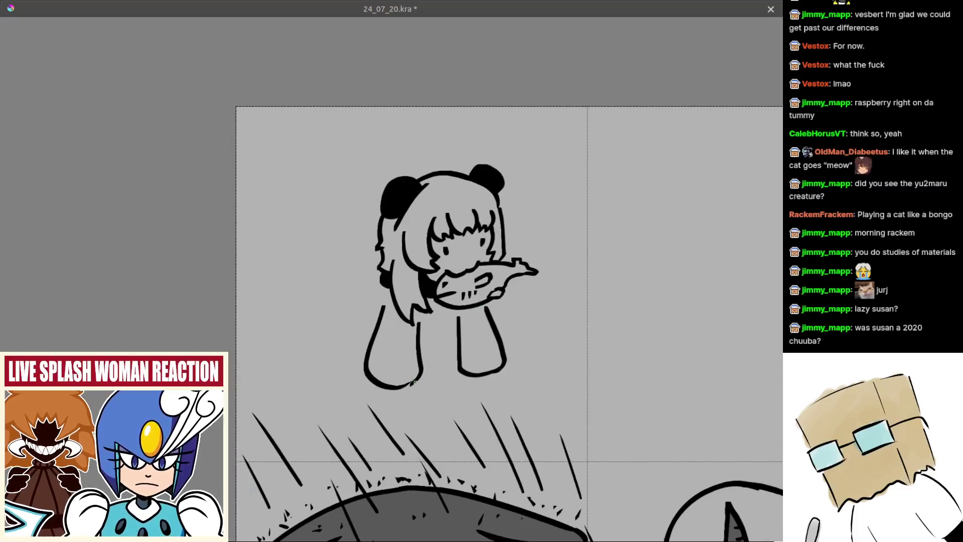
scroll(376, 387, "up", 1)
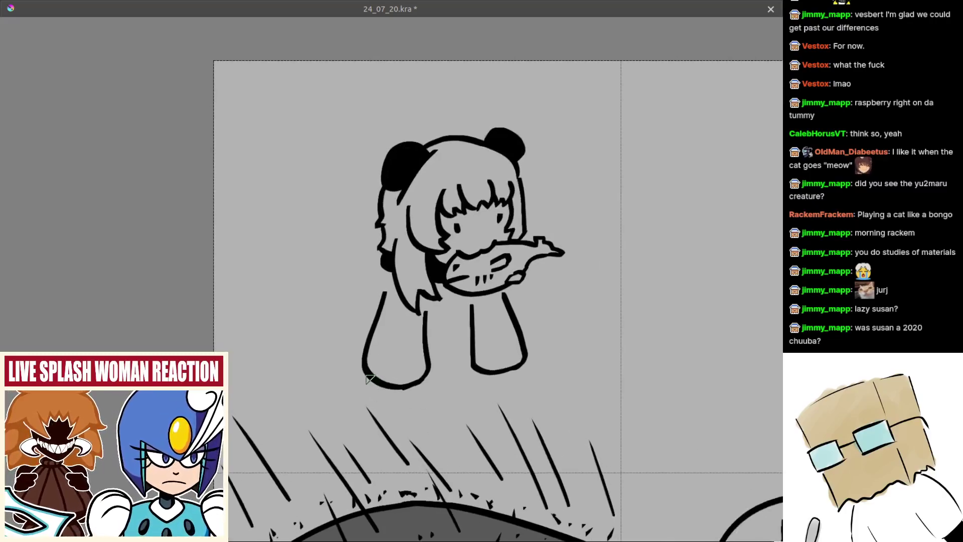
left_click_drag(355, 365, 366, 393)
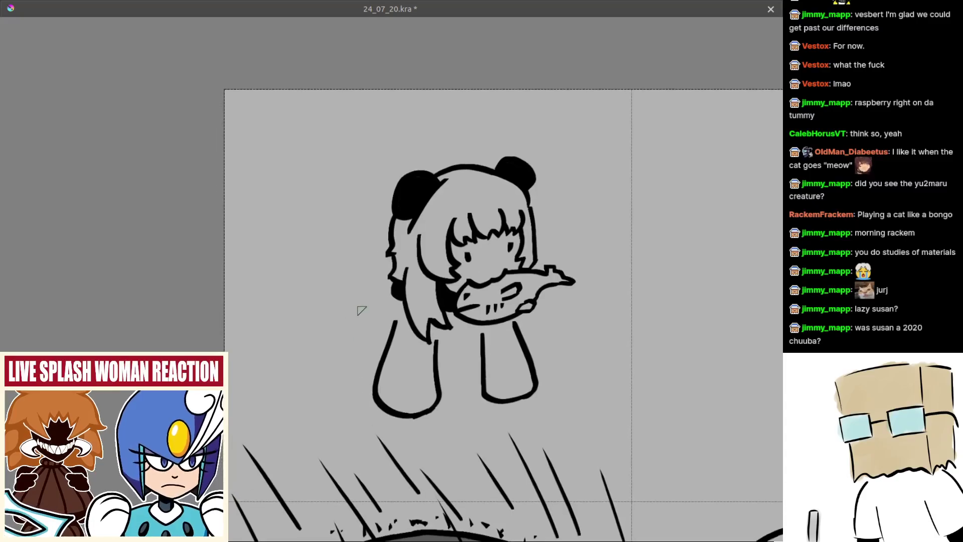
Draw a large rounded rump behind the hair down to the left leg, and a belly line connecting the two legs
left_click_drag(385, 244, 391, 323)
key("ctrl+z")
mouse_move(391, 234)
left_mouse_down()
mouse_move(343, 261)
mouse_move(386, 315)
left_mouse_up()
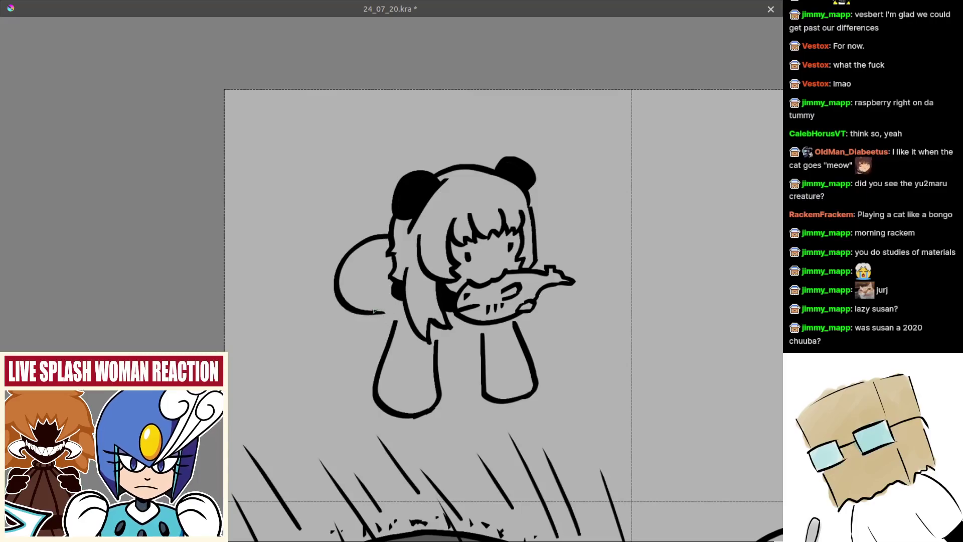
scroll(377, 315, "down", 4)
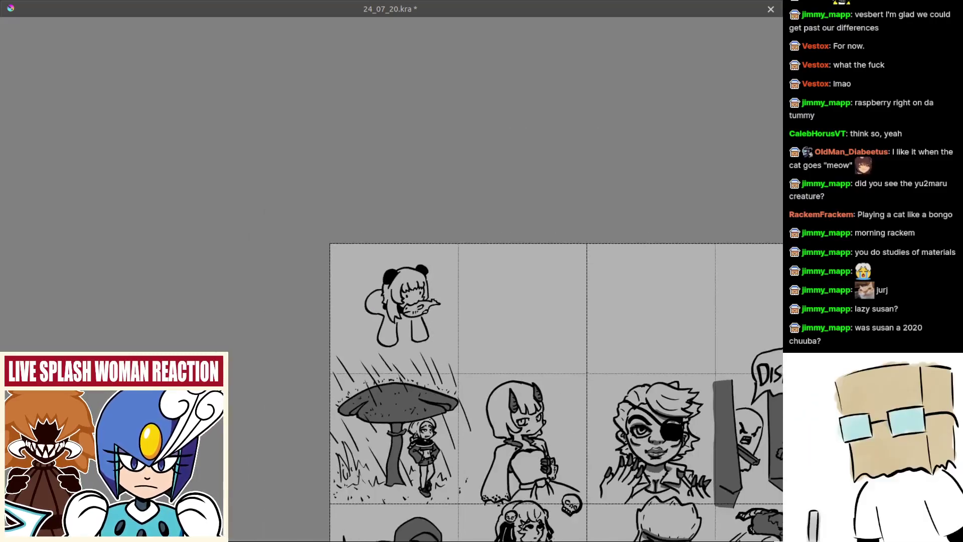
scroll(380, 352, "up", 4)
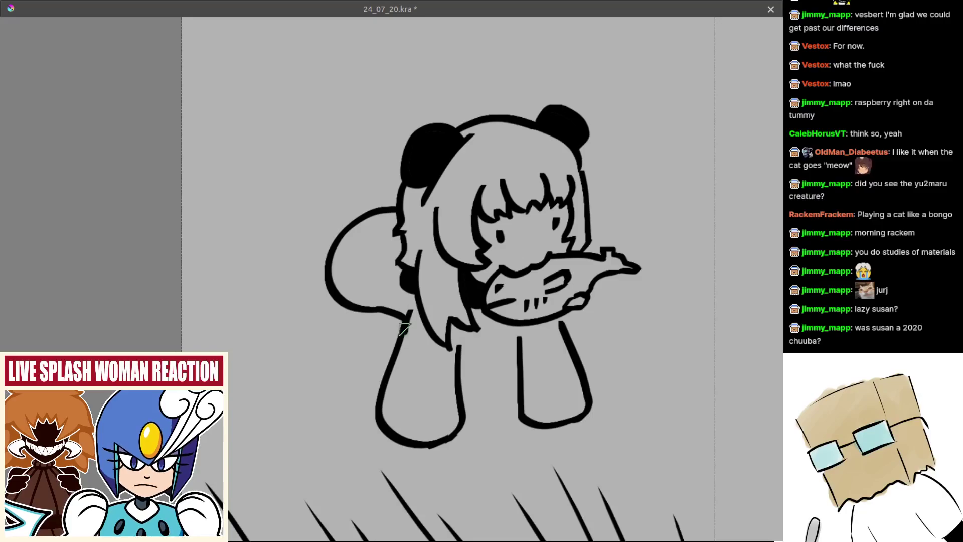
mouse_move(422, 341)
left_mouse_down()
mouse_move(406, 330)
mouse_move(502, 331)
left_mouse_up()
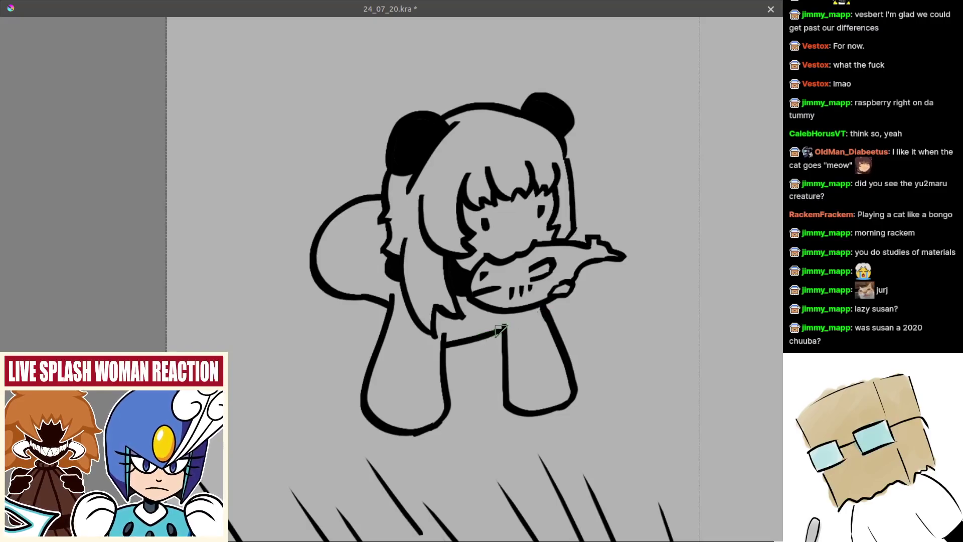
Fill the rump, the torso and both legs with solid black
left_click(404, 396)
scroll(411, 381, "down", 3)
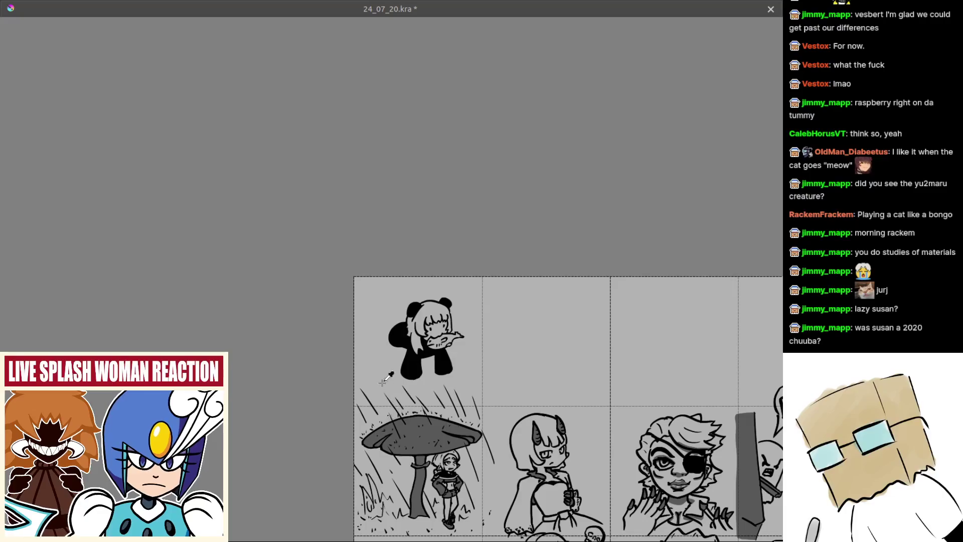
scroll(434, 355, "up", 1)
scroll(435, 354, "down", 1)
scroll(390, 364, "up", 2)
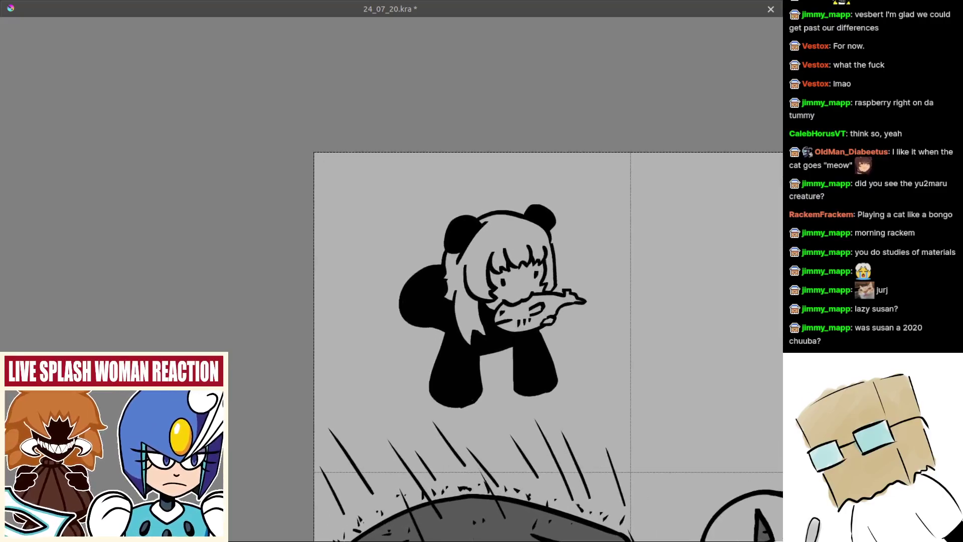
scroll(381, 366, "up", 3)
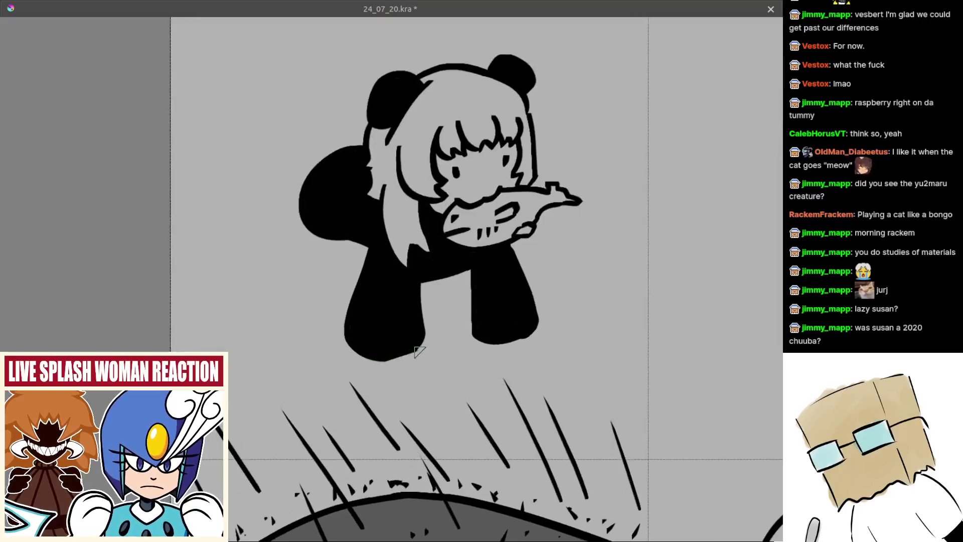
key("ctrl+z")
mouse_move(425, 276)
left_mouse_down()
mouse_move(466, 267)
mouse_move(444, 262)
left_mouse_up()
key("ctrl+z")
key("ctrl+z")
key("ctrl+z")
key("ctrl+z")
Draw a narrow light belt across the belly between the legs, with one light and one black string hanging from it
scroll(444, 262, "up", 2)
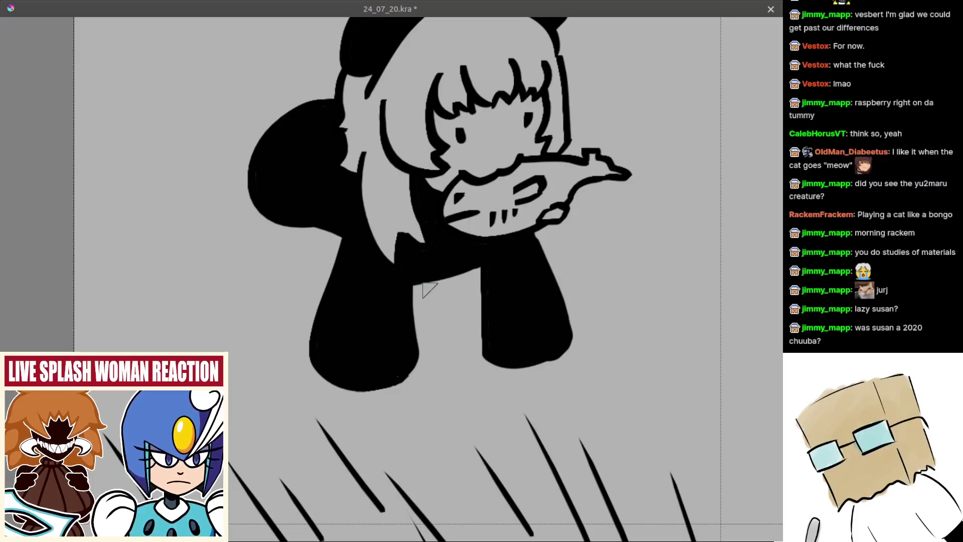
mouse_move(416, 276)
left_mouse_down()
mouse_move(443, 258)
mouse_move(415, 270)
mouse_move(470, 257)
mouse_move(431, 303)
left_mouse_up()
key("ctrl+z")
key("ctrl+z")
left_click_drag(438, 249, 433, 303)
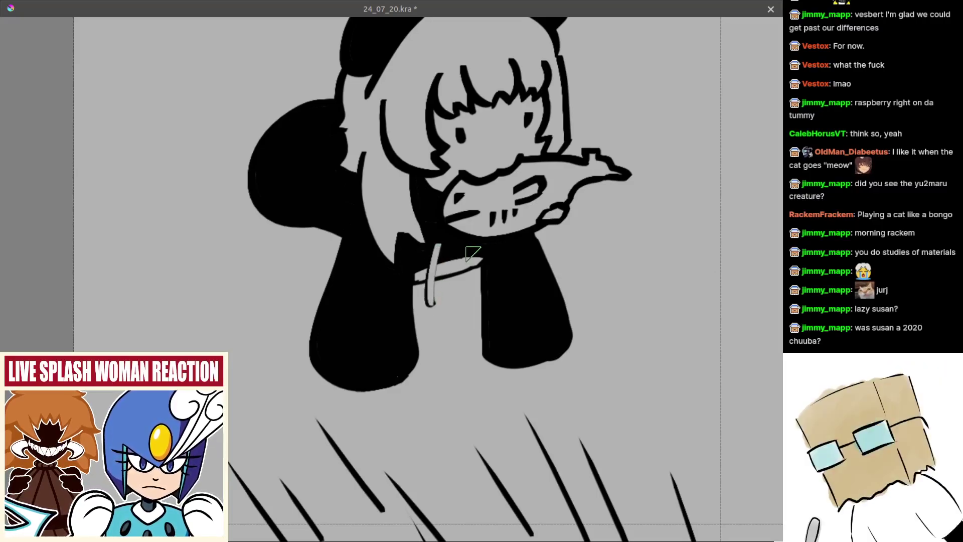
left_click_drag(474, 253, 470, 303)
left_click_drag(473, 252, 471, 371)
left_click_drag(459, 293, 441, 250)
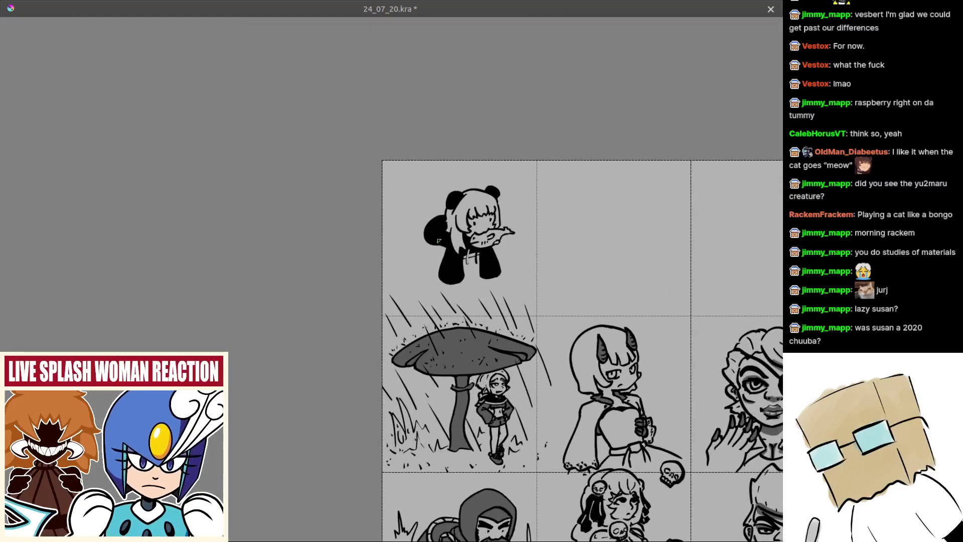
scroll(437, 240, "up", 5)
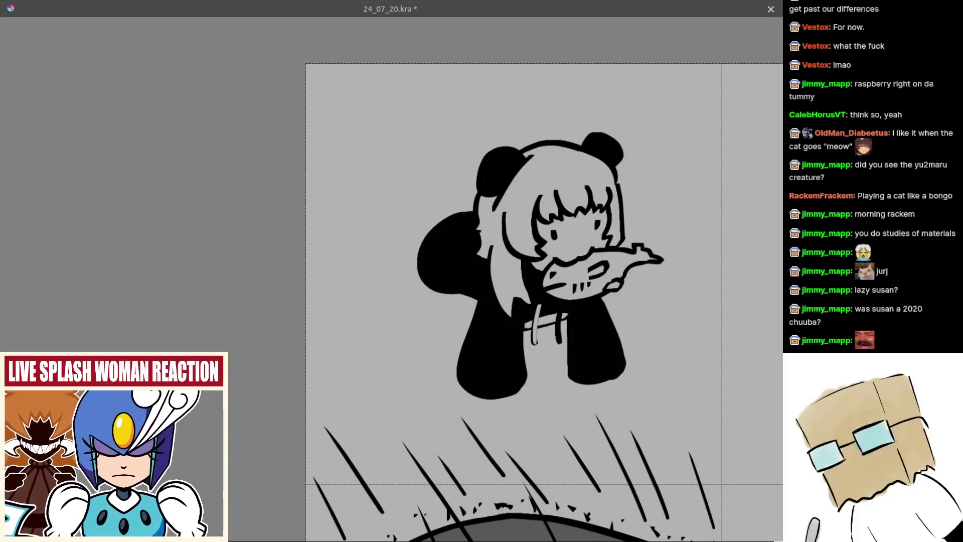
left_click_drag(447, 317, 428, 317)
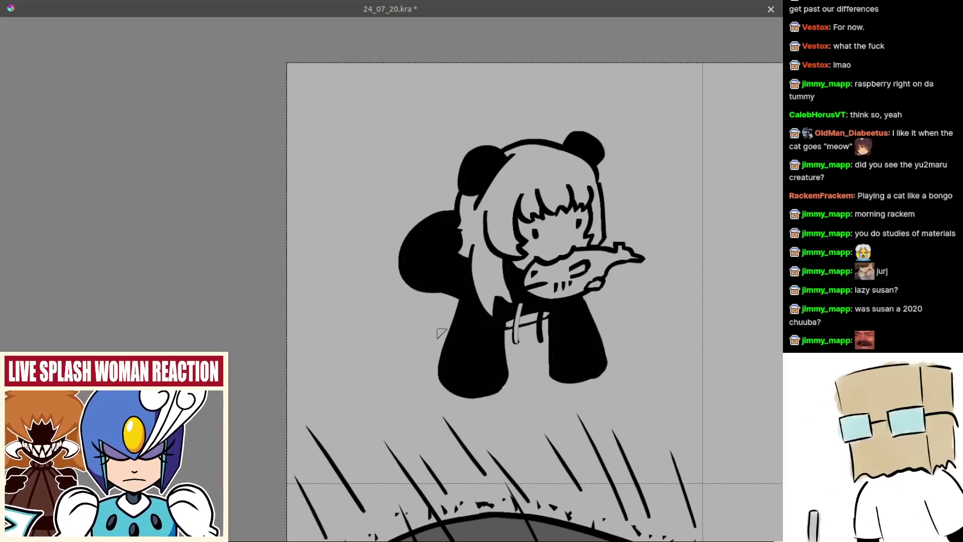
left_click_drag(428, 290, 441, 316)
scroll(436, 288, "up", 1)
key("ctrl+z")
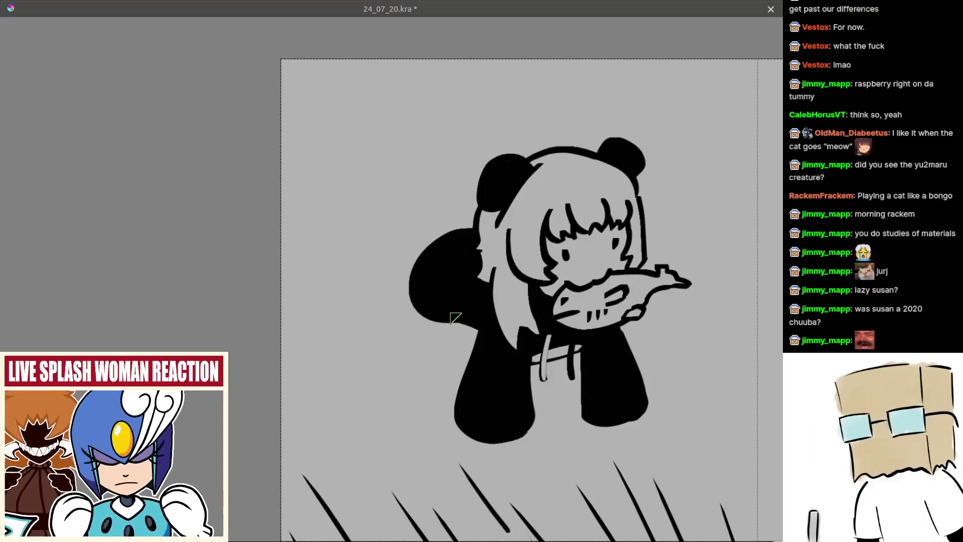
Build out the rear edge of the black rump into a fuller, rounder curve
scroll(458, 281, "up", 3)
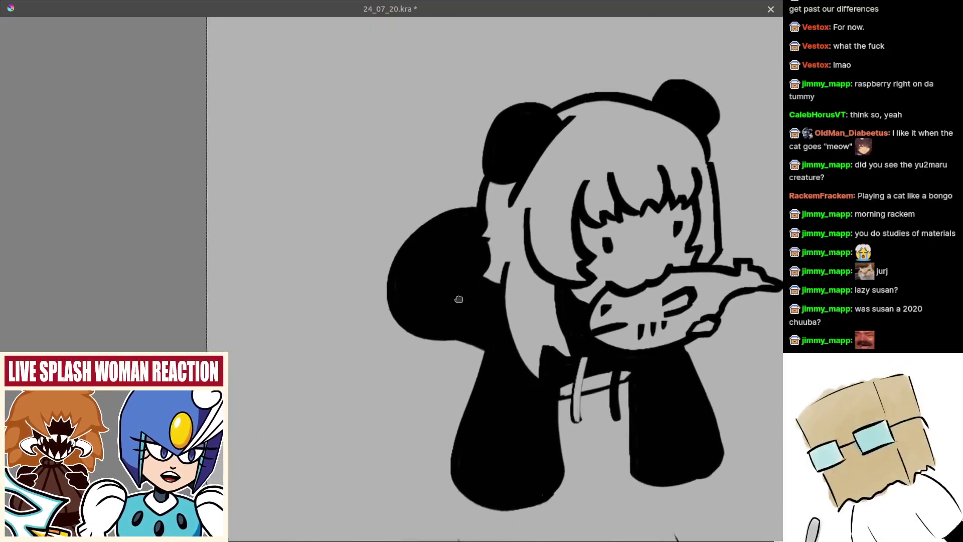
left_click_drag(460, 297, 449, 309)
left_click_drag(403, 267, 431, 288)
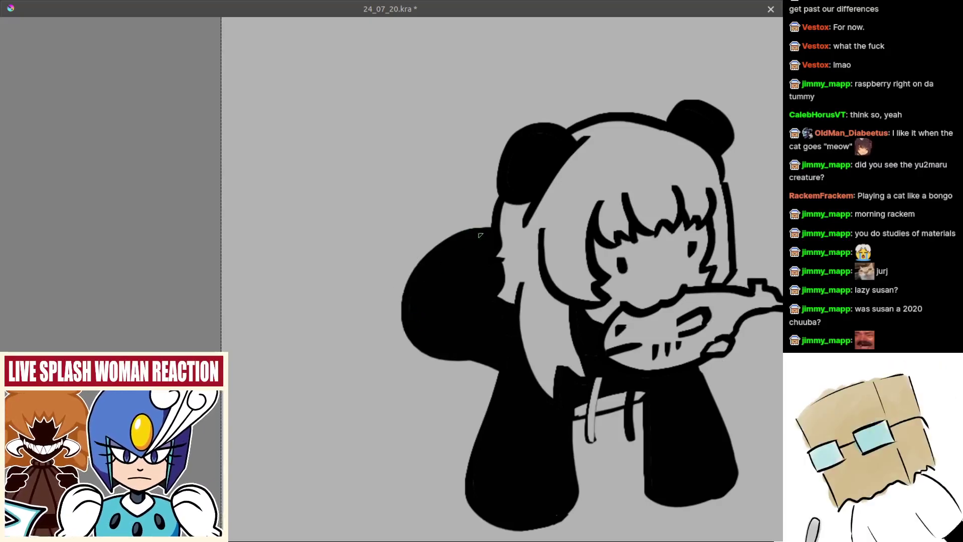
mouse_move(403, 313)
left_mouse_down()
mouse_move(482, 231)
mouse_move(422, 251)
left_mouse_up()
key("ctrl+z")
key("ctrl+z")
mouse_move(483, 238)
left_mouse_down()
mouse_move(395, 316)
mouse_move(409, 293)
left_mouse_up()
key("ctrl+z")
key("ctrl+z")
mouse_move(480, 237)
left_mouse_down()
mouse_move(399, 290)
mouse_move(433, 314)
mouse_move(428, 338)
mouse_move(406, 264)
mouse_move(455, 239)
left_mouse_up()
key("ctrl+z")
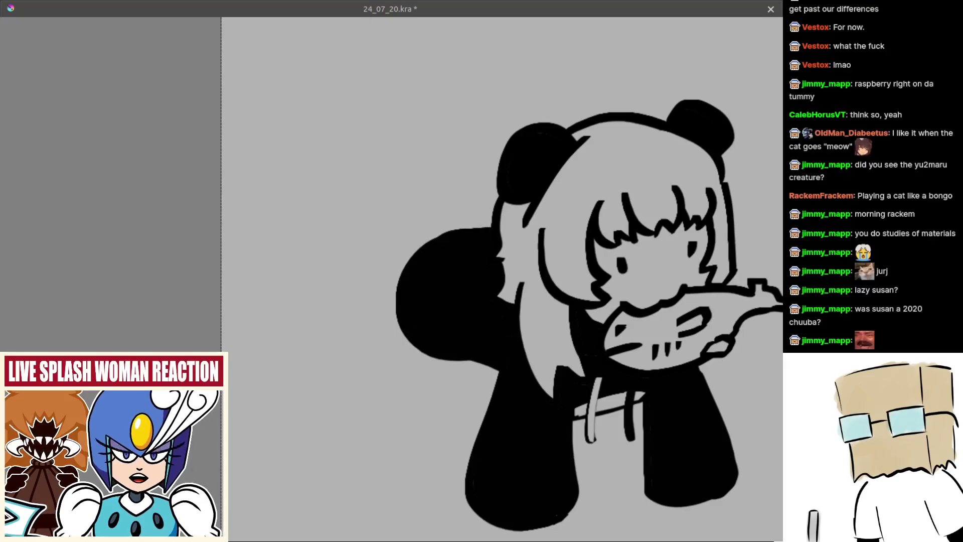
Extend the rump backward into a blunt point with a new outline and fill the gap inside it with black
left_click_drag(480, 235, 427, 251)
mouse_move(484, 231)
left_mouse_down()
mouse_move(401, 254)
mouse_move(422, 255)
mouse_move(471, 226)
mouse_move(403, 264)
mouse_move(408, 311)
mouse_move(393, 287)
mouse_move(415, 322)
left_mouse_up()
key("ctrl+z")
key("ctrl+z")
mouse_move(405, 282)
left_mouse_down()
mouse_move(413, 329)
mouse_move(402, 303)
mouse_move(428, 324)
mouse_move(399, 316)
mouse_move(418, 313)
mouse_move(413, 294)
mouse_move(390, 314)
mouse_move(399, 271)
mouse_move(393, 289)
mouse_move(423, 315)
left_mouse_up()
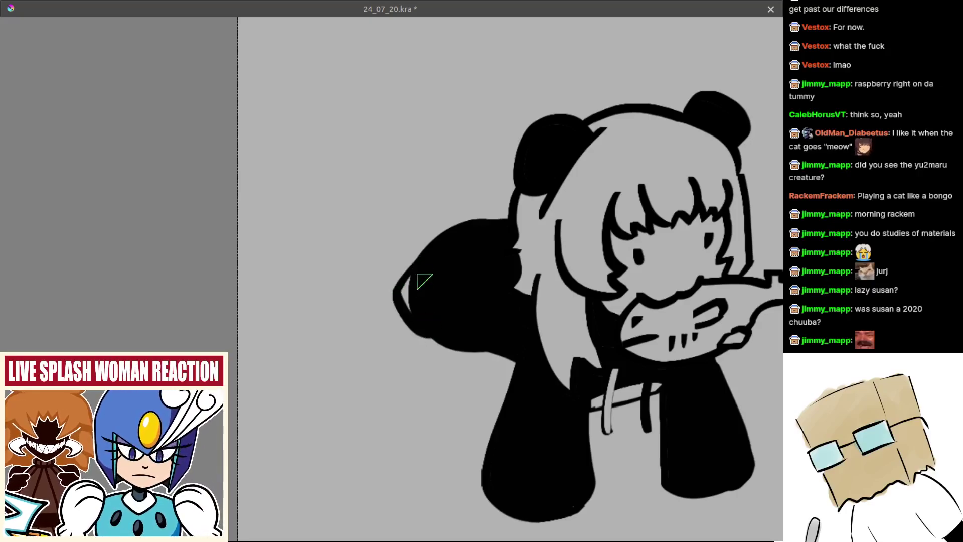
key("ctrl+z")
key("ctrl+z")
mouse_move(420, 269)
left_mouse_down()
mouse_move(394, 300)
mouse_move(451, 351)
left_mouse_up()
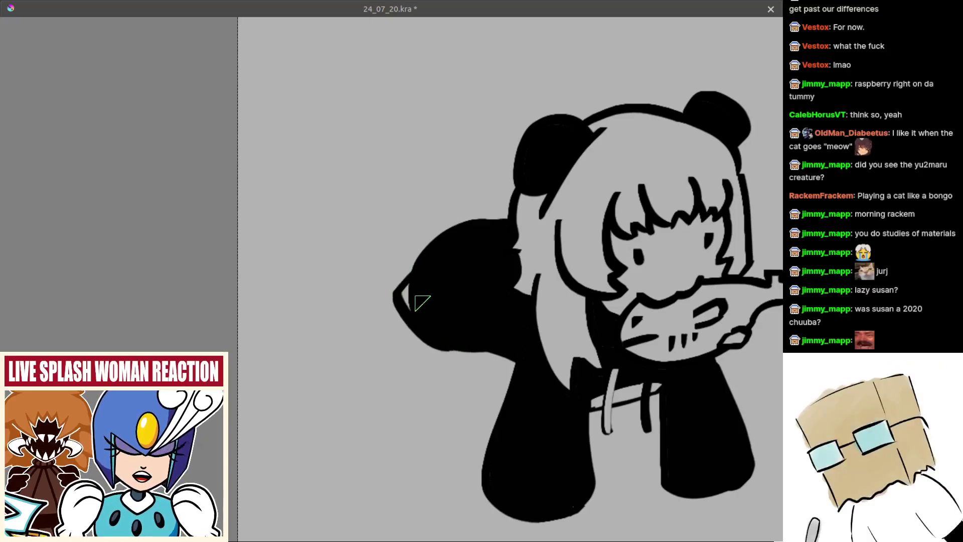
left_click_drag(405, 284, 408, 297)
scroll(442, 346, "down", 2)
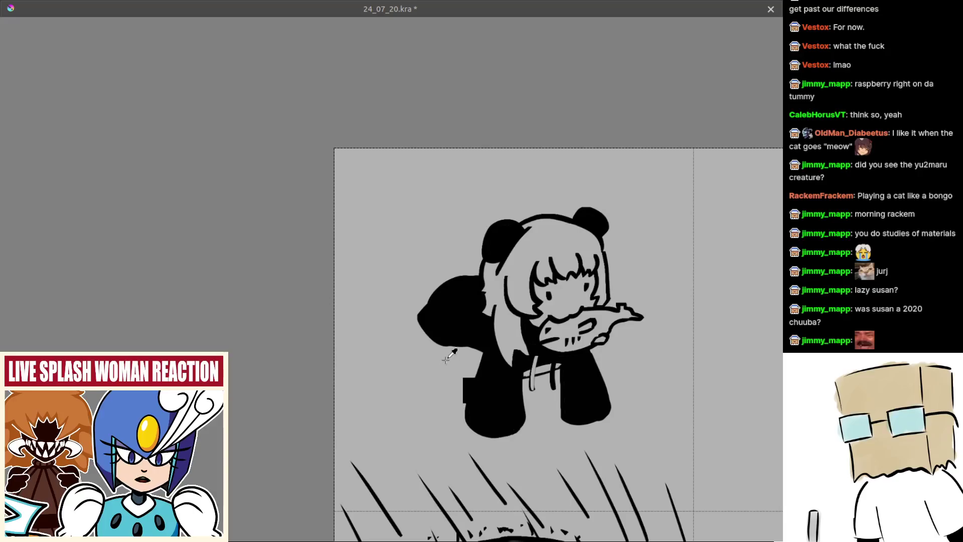
Refine the lower edge of the rump with small black strokes near its rear corner
scroll(437, 328, "up", 1)
mouse_move(440, 335)
left_mouse_down()
mouse_move(419, 330)
mouse_move(424, 322)
left_mouse_up()
scroll(413, 327, "up", 4)
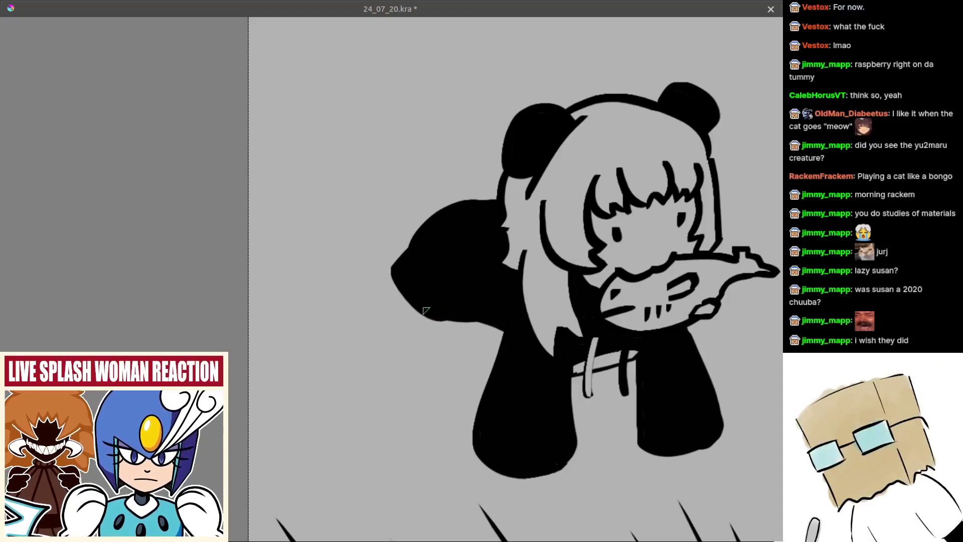
left_click_drag(435, 317, 443, 320)
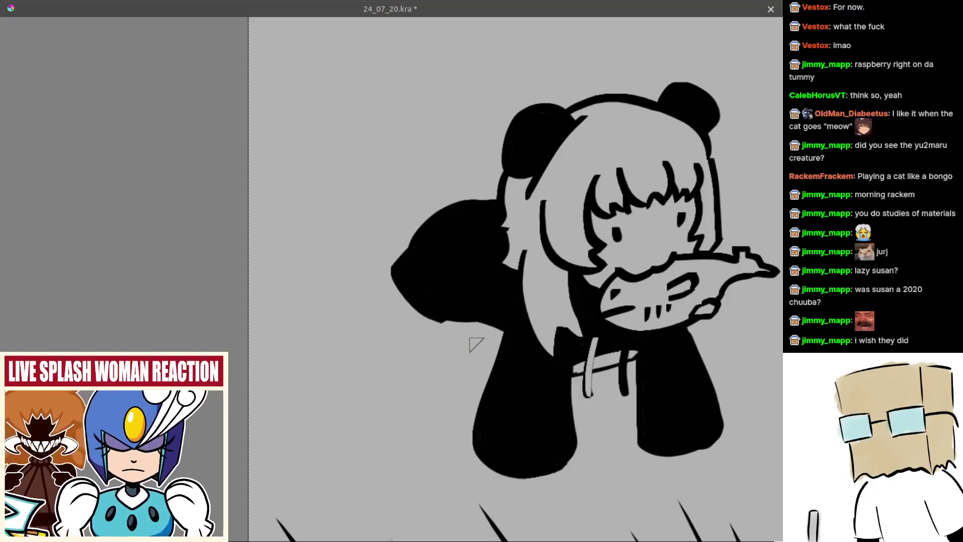
scroll(442, 331, "up", 2)
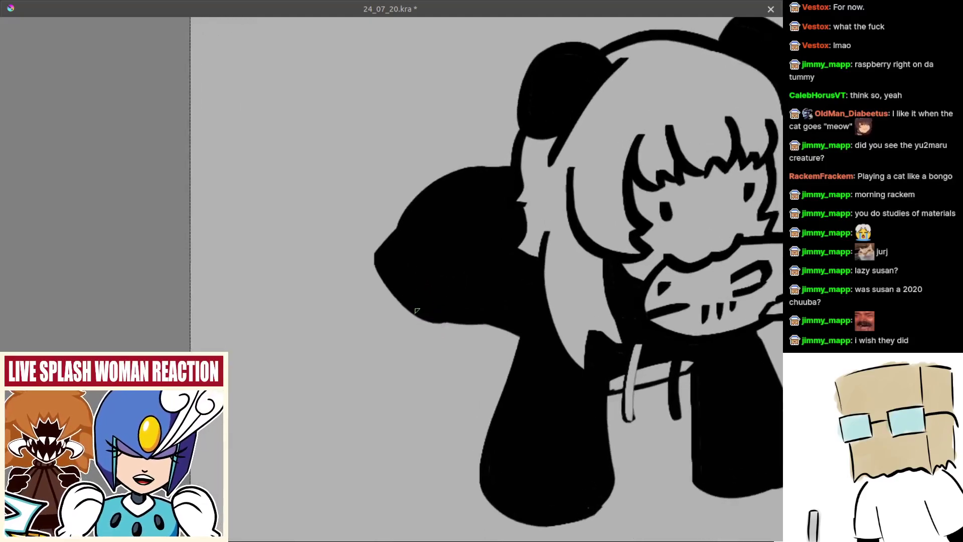
mouse_move(444, 323)
left_mouse_down()
mouse_move(457, 323)
mouse_move(454, 299)
left_mouse_up()
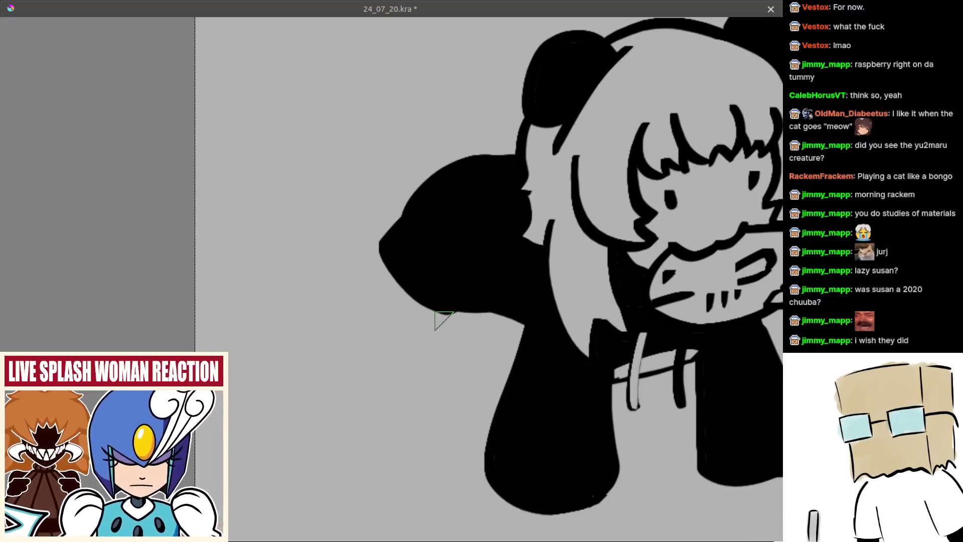
scroll(445, 320, "down", 2)
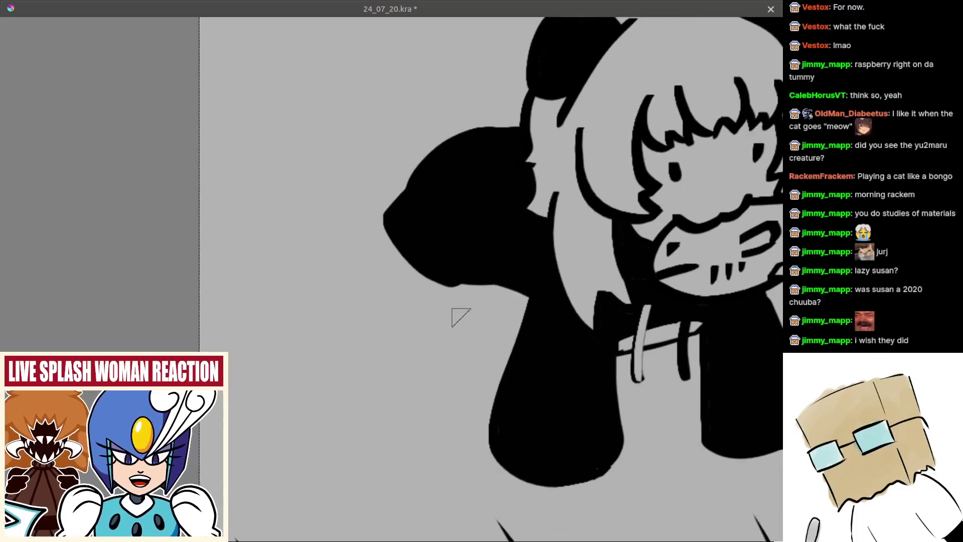
scroll(467, 317, "down", 4)
Draw a flat outlined foot with bumpy toes beneath the left leg and start the heel of the right foot
scroll(466, 321, "up", 2)
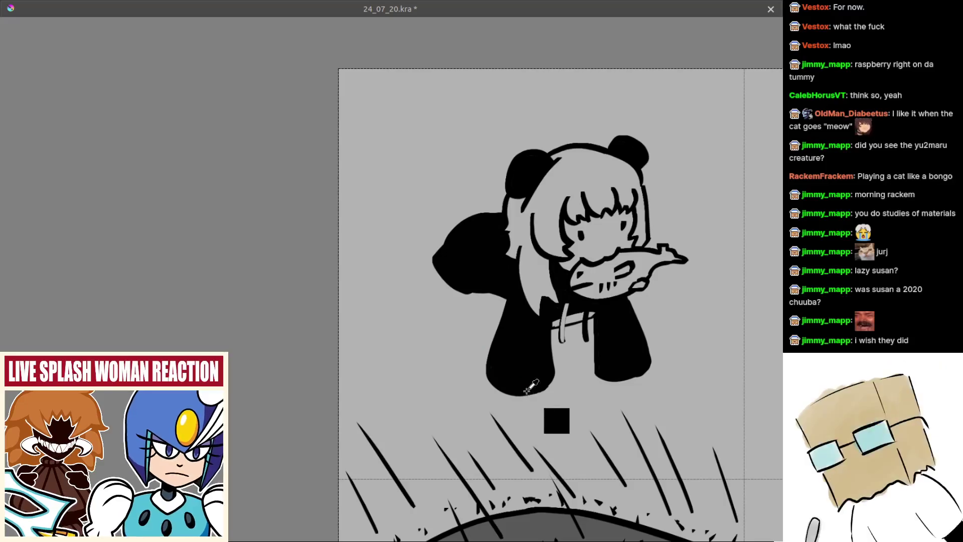
scroll(518, 386, "up", 1)
scroll(489, 397, "up", 1)
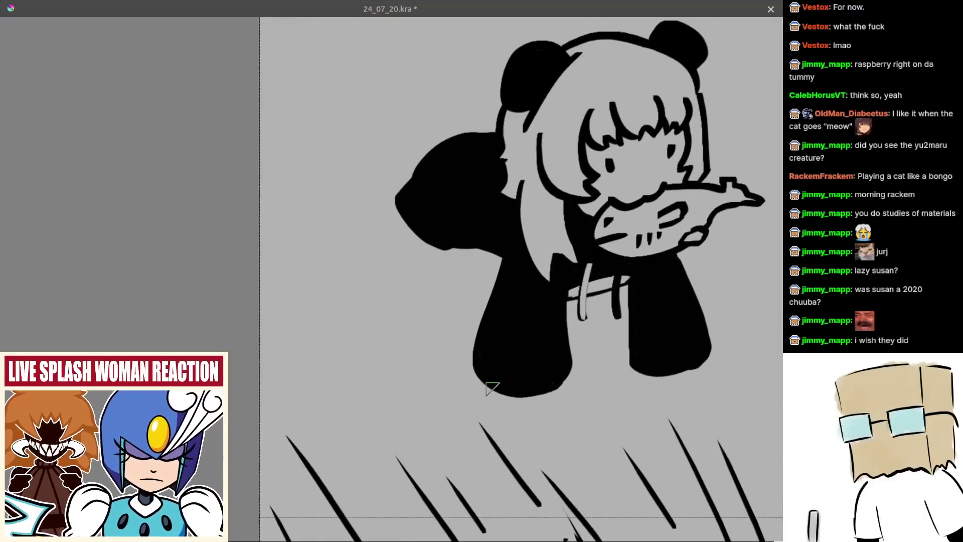
mouse_move(552, 389)
left_mouse_down()
mouse_move(548, 403)
mouse_move(531, 402)
mouse_move(557, 392)
mouse_move(532, 405)
mouse_move(569, 390)
mouse_move(529, 403)
mouse_move(565, 401)
mouse_move(541, 381)
left_mouse_up()
key("ctrl+z")
key("ctrl+z")
key("ctrl+z")
key("ctrl+z")
mouse_move(477, 372)
left_mouse_down()
mouse_move(445, 383)
mouse_move(461, 404)
mouse_move(529, 404)
mouse_move(488, 414)
mouse_move(464, 393)
mouse_move(473, 366)
mouse_move(498, 439)
mouse_move(548, 417)
mouse_move(527, 384)
mouse_move(524, 393)
mouse_move(542, 382)
left_mouse_up()
key("ctrl+z")
key("ctrl+z")
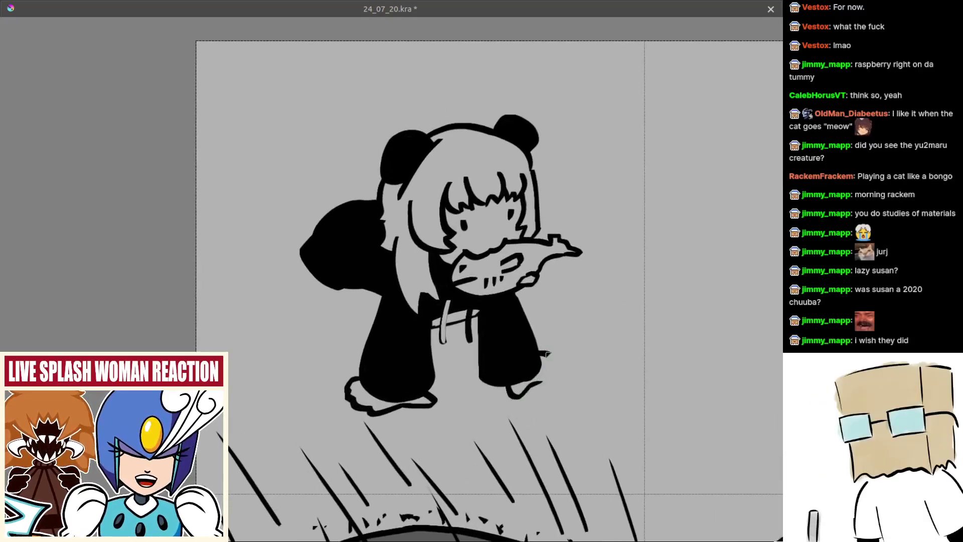
Try to draw the right foot with a long line extending outward from its heel
key("ctrl+z")
left_click_drag(524, 392, 556, 380)
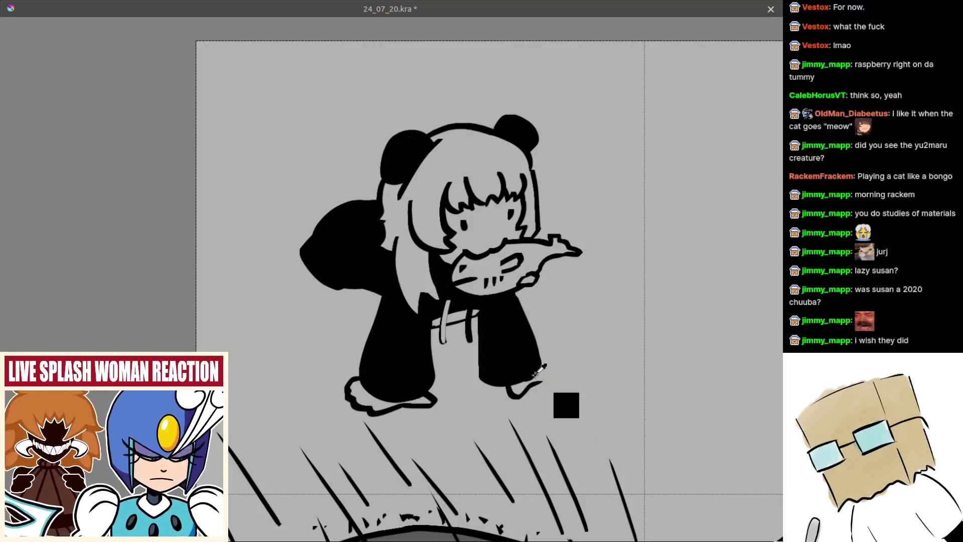
scroll(552, 392, "up", 3)
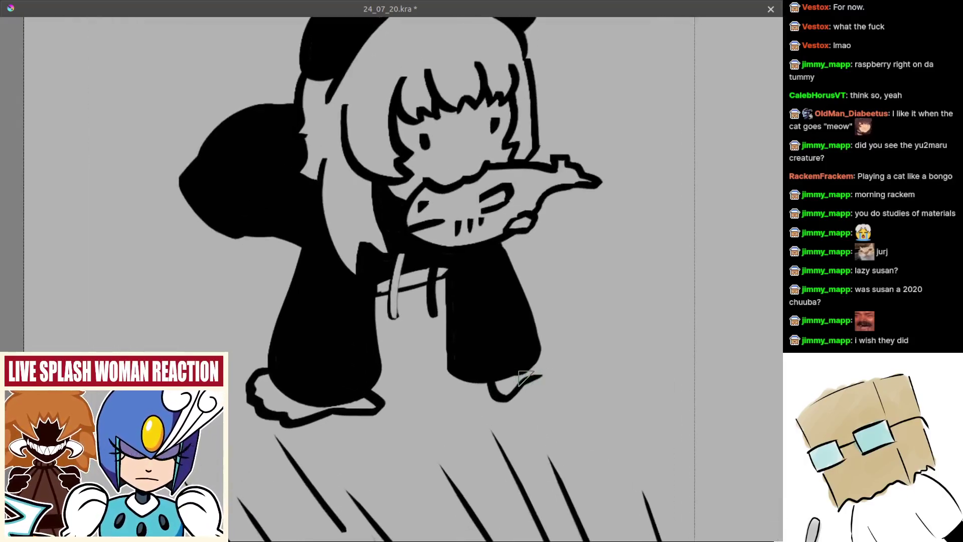
key("ctrl+z")
mouse_move(528, 383)
left_mouse_down()
mouse_move(573, 365)
mouse_move(533, 366)
mouse_move(551, 371)
mouse_move(523, 373)
mouse_move(583, 367)
left_mouse_up()
key("ctrl+z")
key("ctrl+z")
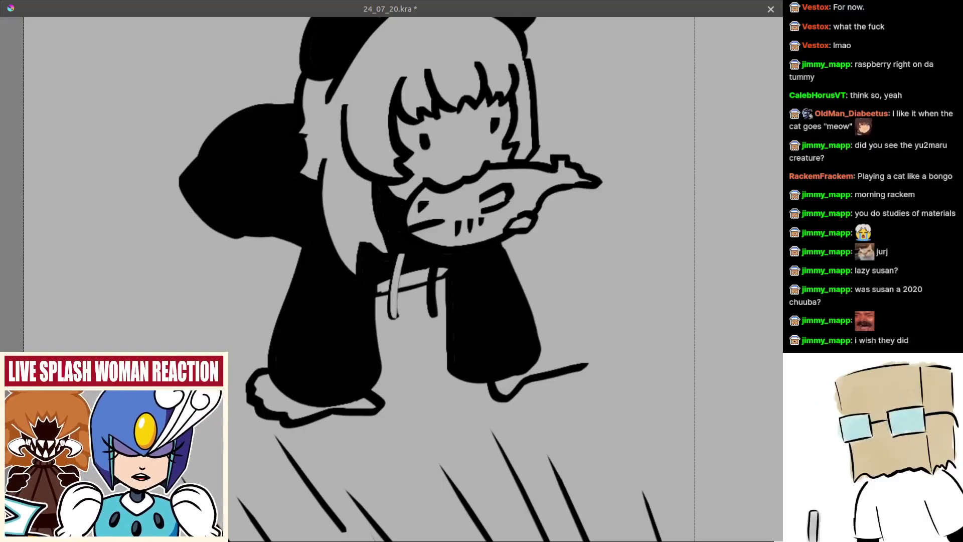
scroll(527, 359, "up", 2)
key("ctrl+z")
key("ctrl+z")
Draw the right foot's sole, toes and upper edge as a short outlined foot pointing outward from the leg
mouse_move(530, 381)
left_mouse_down()
mouse_move(566, 373)
mouse_move(552, 364)
mouse_move(566, 378)
mouse_move(553, 364)
mouse_move(536, 373)
mouse_move(576, 382)
left_mouse_up()
key("ctrl+z")
key("ctrl+z")
key("ctrl+z")
key("ctrl+z")
key("ctrl+z")
left_click_drag(527, 384, 583, 377)
key("ctrl+z")
left_click_drag(533, 341, 597, 374)
key("ctrl+z")
mouse_move(541, 339)
left_mouse_down()
mouse_move(574, 350)
mouse_move(587, 375)
mouse_move(562, 502)
left_mouse_up()
left_click_drag(502, 397, 451, 287)
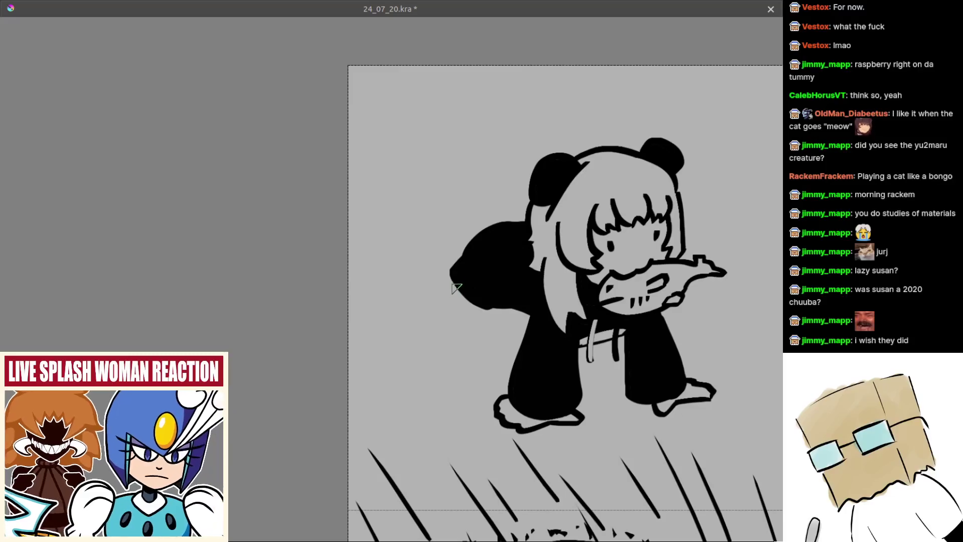
Draw the two side lines of a slender rear leg stretching back and down from the rump
left_click_drag(450, 275, 412, 339)
key("ctrl+z")
left_click_drag(451, 275, 426, 339)
mouse_move(484, 307)
left_mouse_down()
mouse_move(450, 353)
mouse_move(429, 347)
mouse_move(446, 351)
left_mouse_up()
key("ctrl+z")
key("ctrl+z")
key("ctrl+z")
key("ctrl+z")
scroll(435, 350, "up", 1)
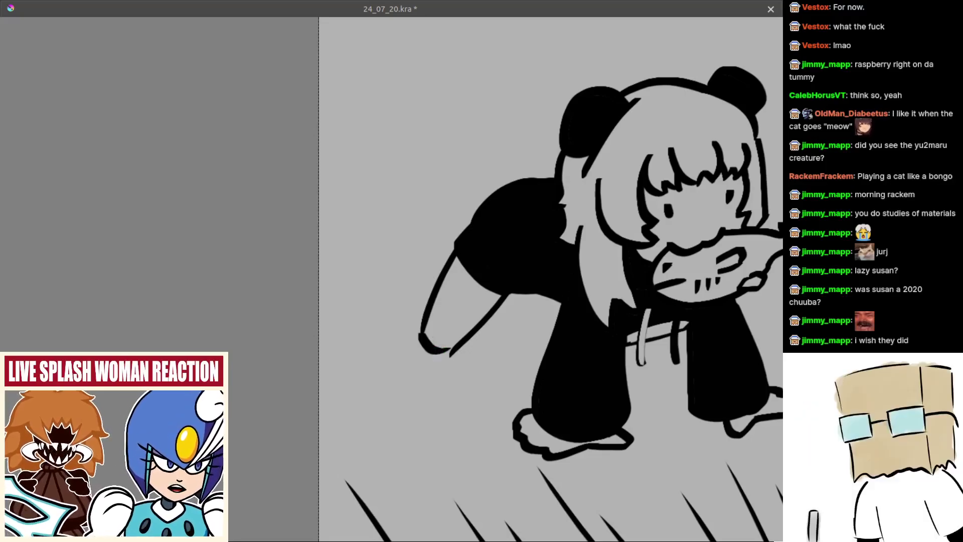
left_click_drag(501, 346, 525, 373)
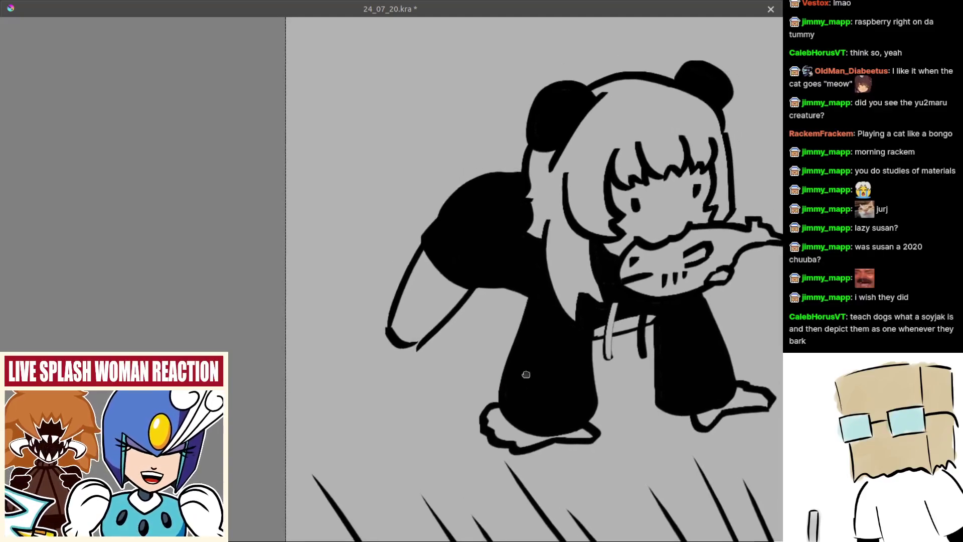
scroll(387, 337, "up", 2)
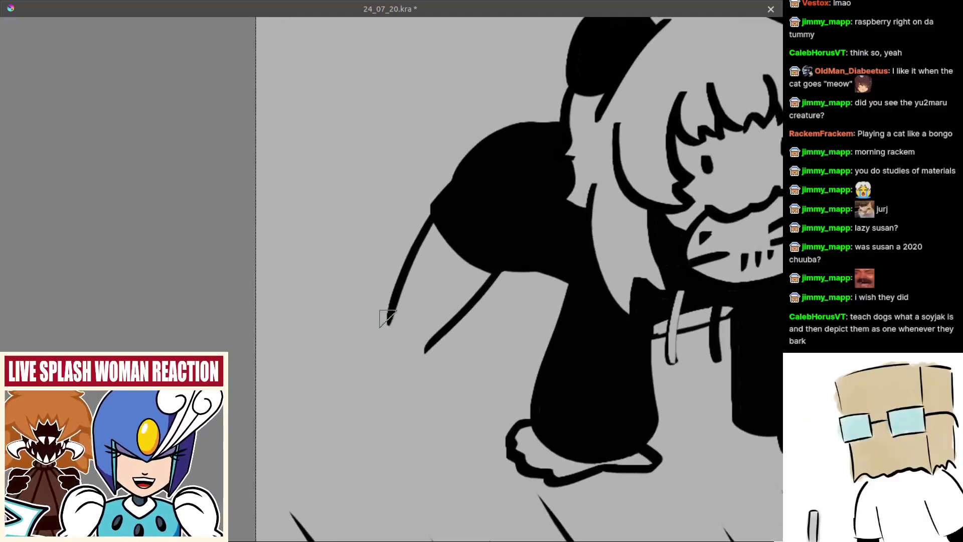
Draw an ankle line and a small rounded foot at the end of the rear leg
left_click_drag(391, 319, 426, 347)
key("ctrl+z")
mouse_move(392, 320)
left_mouse_down()
mouse_move(426, 346)
mouse_move(362, 357)
mouse_move(410, 373)
mouse_move(351, 354)
mouse_move(360, 386)
mouse_move(429, 371)
mouse_move(429, 351)
mouse_move(464, 484)
left_mouse_up()
key("ctrl+z")
key("ctrl+z")
scroll(427, 354, "down", 1)
left_click_drag(460, 365, 479, 314)
left_click_drag(409, 320, 377, 274)
scroll(381, 270, "up", 2)
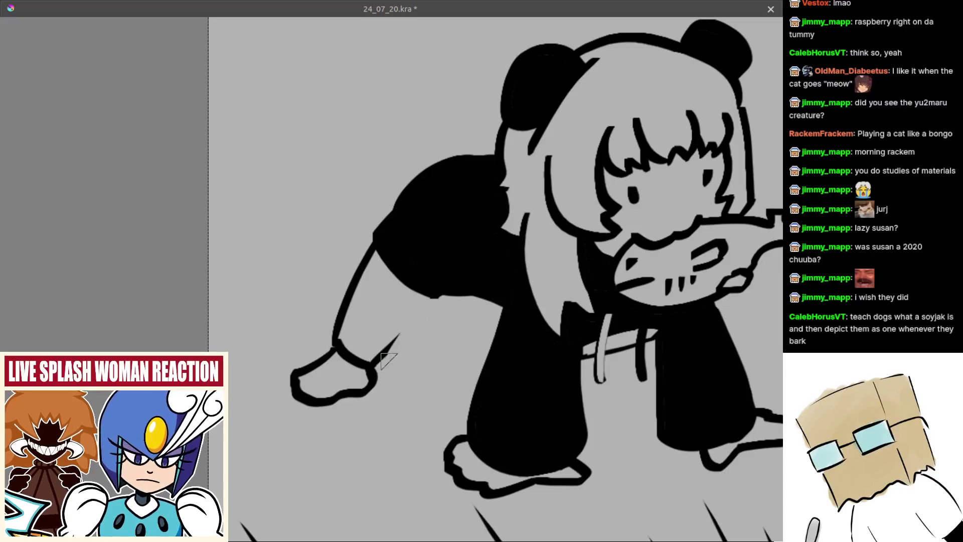
Redraw the rear leg's underside line so it runs from the rump down to the ankle
left_click_drag(432, 295, 379, 360)
key("ctrl+z")
key("ctrl+z")
scroll(414, 341, "down", 4)
scroll(426, 346, "up", 3)
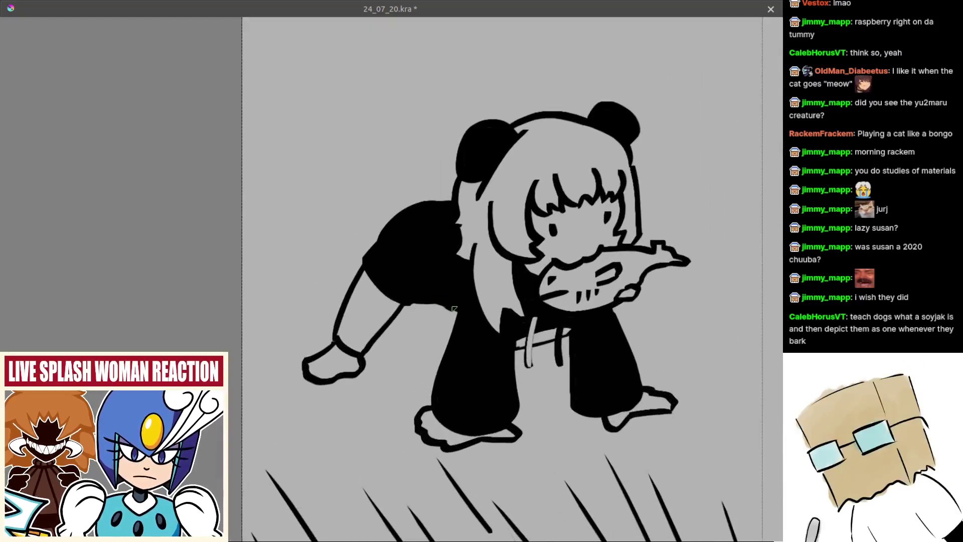
Draw a bent hem line below the belt strings, closing off a small area between the two front legs
left_click_drag(474, 307, 457, 301)
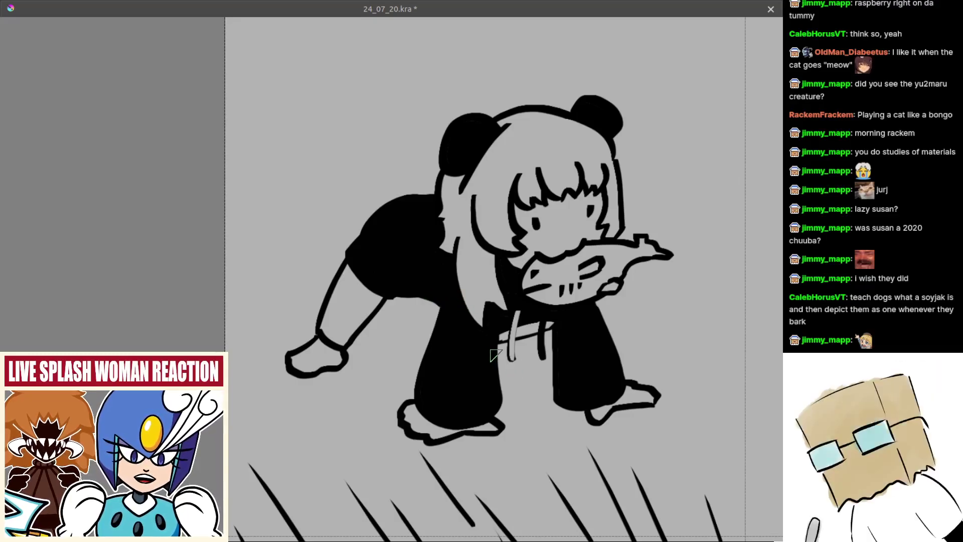
left_click_drag(498, 363, 526, 368)
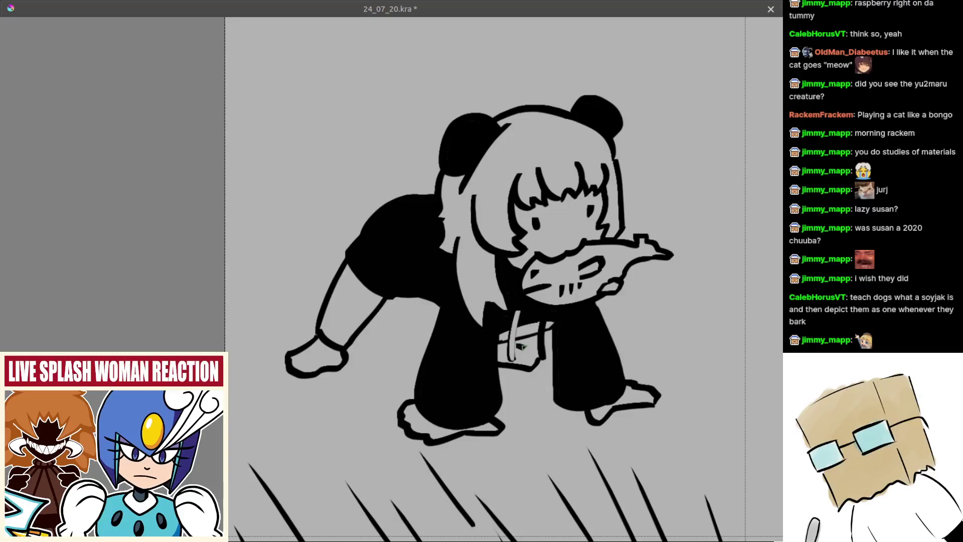
scroll(527, 348, "up", 4)
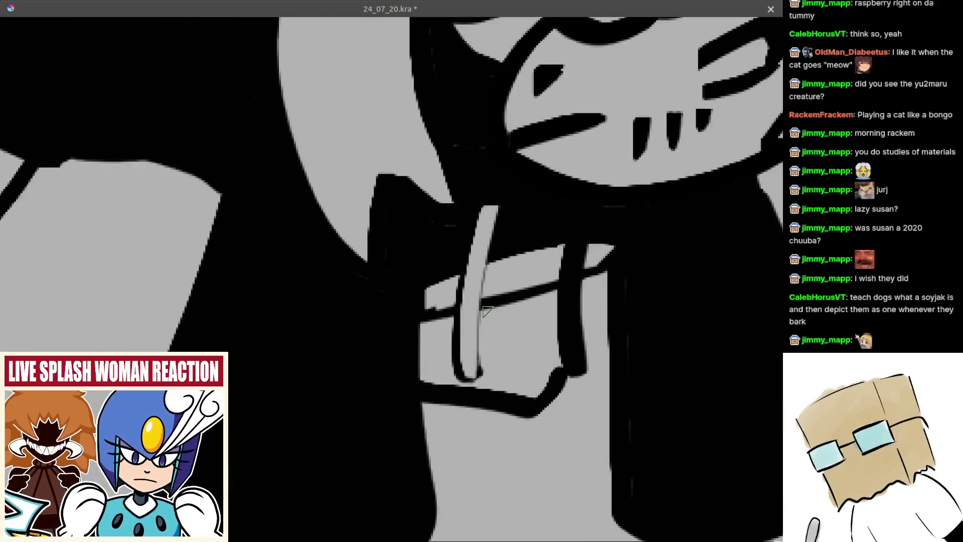
Draw a short slanted fold line between the two belt strings above the hem and erase where it overlaps the hanging string
left_click_drag(479, 321, 554, 364)
mouse_move(461, 342)
left_mouse_down()
mouse_move(514, 354)
mouse_move(533, 343)
mouse_move(607, 374)
left_mouse_up()
key("ctrl+z")
key("ctrl+z")
key("ctrl+z")
mouse_move(534, 344)
left_mouse_down()
mouse_move(583, 357)
mouse_move(597, 374)
mouse_move(579, 354)
mouse_move(603, 388)
left_mouse_up()
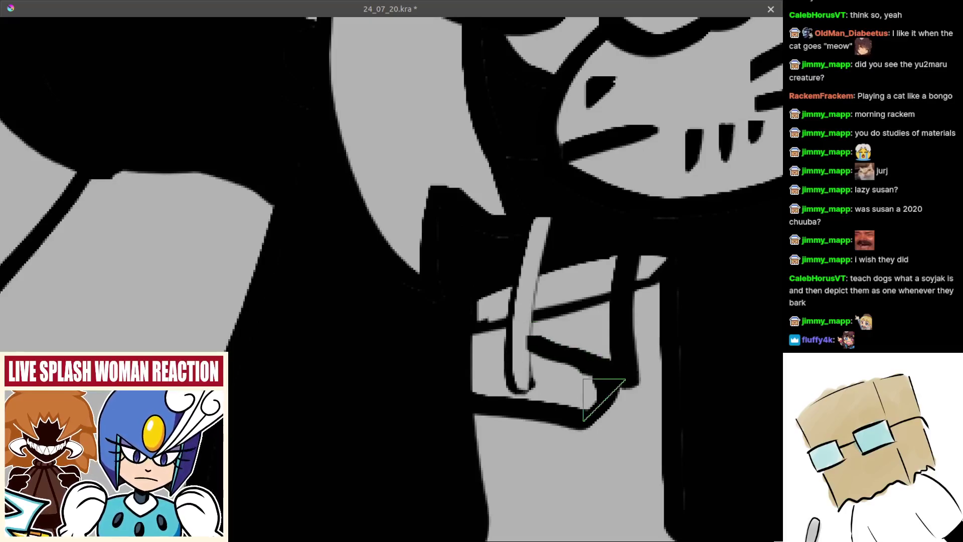
scroll(552, 370, "down", 4)
scroll(557, 341, "up", 5)
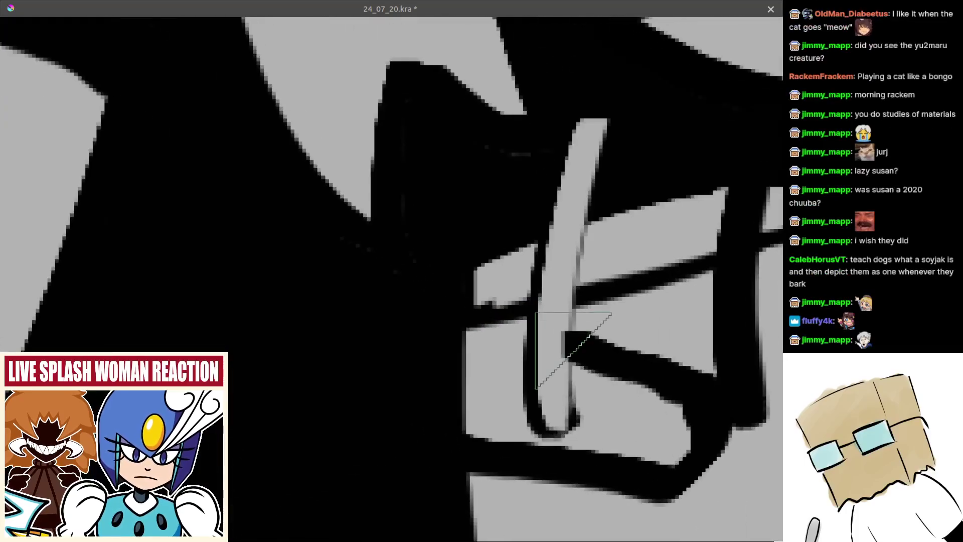
left_click_drag(561, 338, 558, 372)
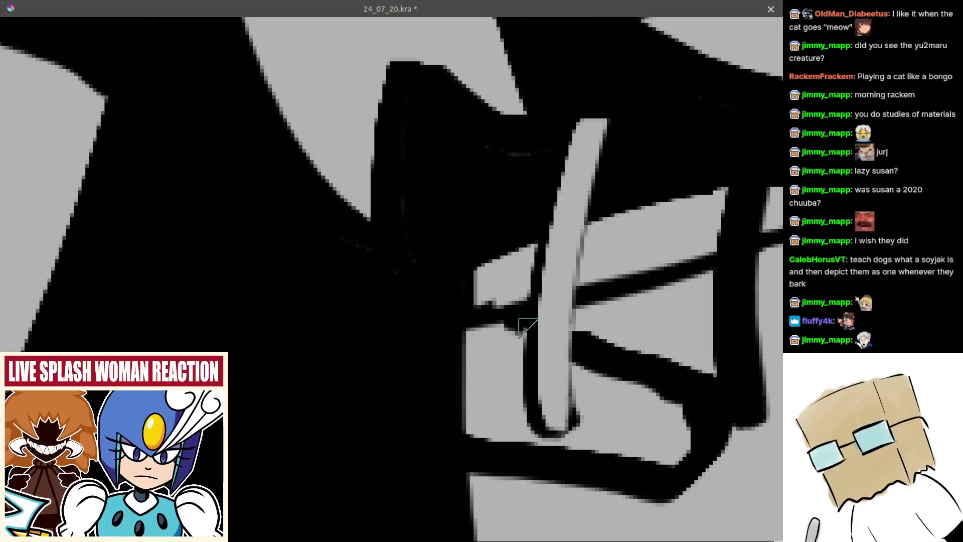
scroll(501, 331, "down", 8)
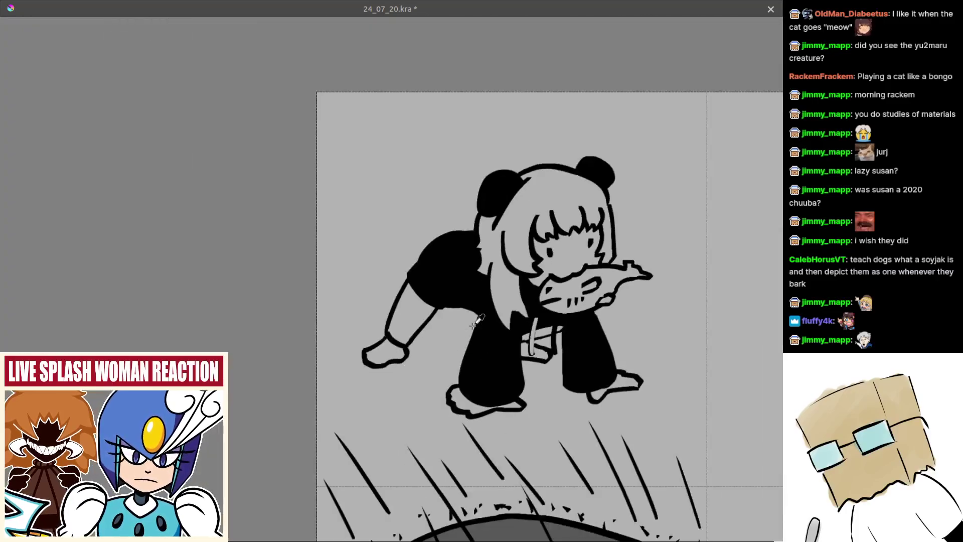
Select the whole panda-eared character and move it slightly higher in its cell, away from the rain lines below
scroll(489, 402, "up", 2)
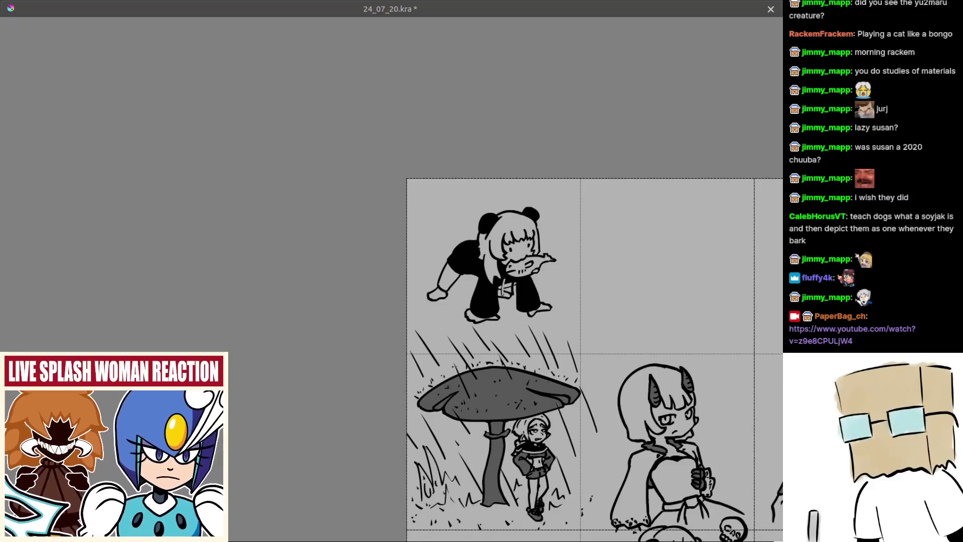
mouse_move(482, 301)
left_mouse_down()
mouse_move(471, 334)
mouse_move(453, 298)
left_mouse_up()
scroll(453, 298, "down", 3)
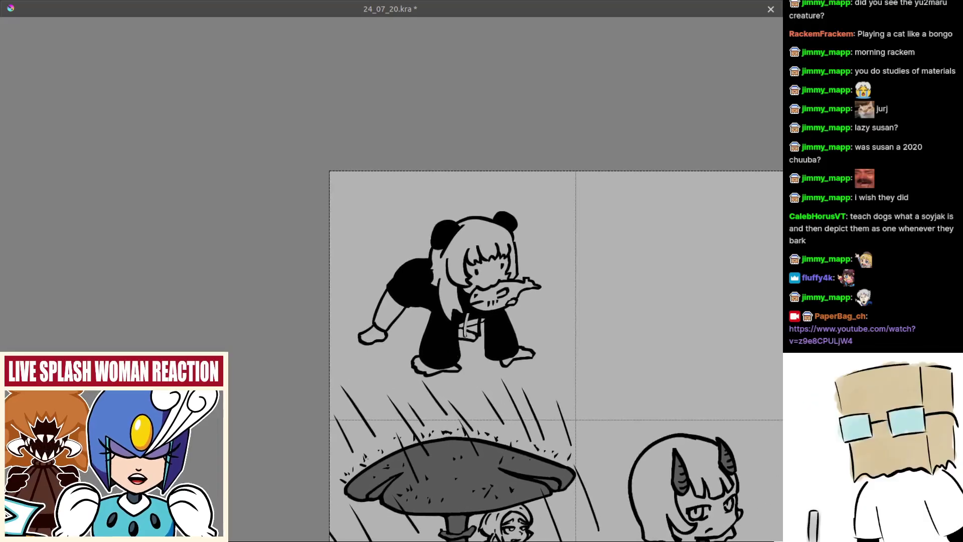
scroll(480, 326, "up", 4)
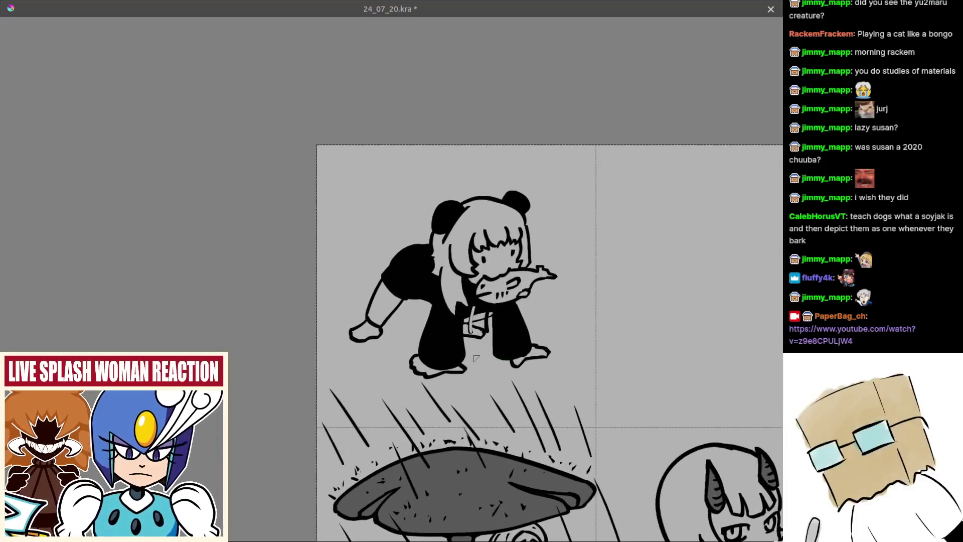
scroll(480, 326, "up", 4)
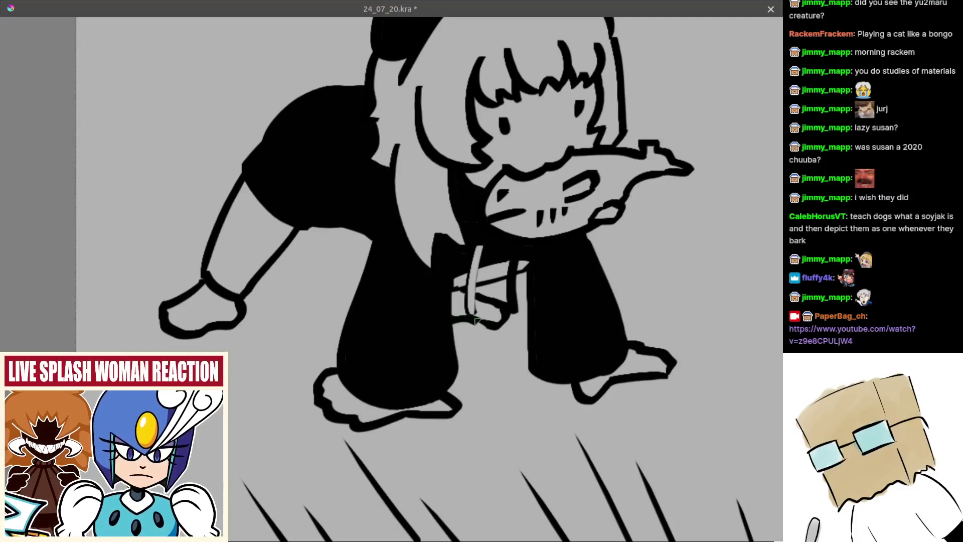
scroll(507, 345, "down", 6)
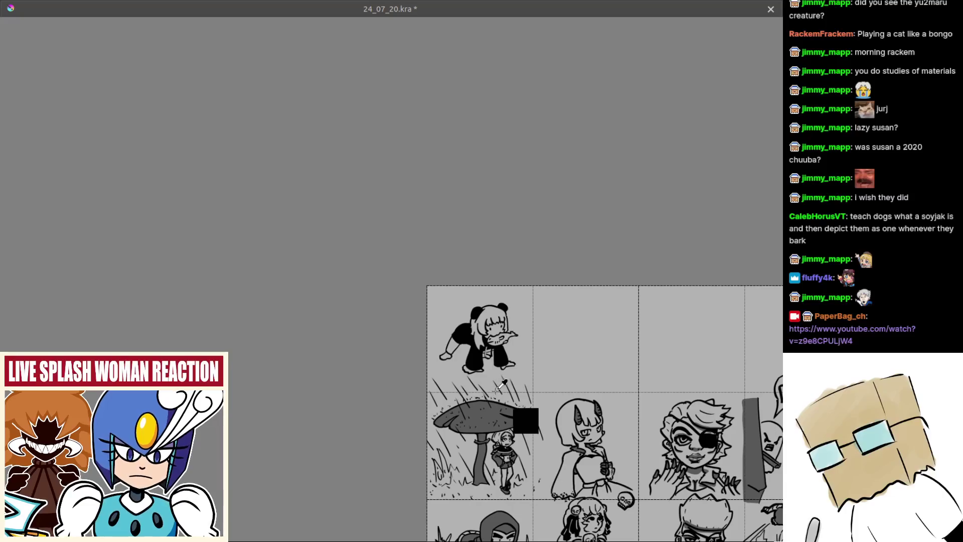
scroll(507, 346, "up", 2)
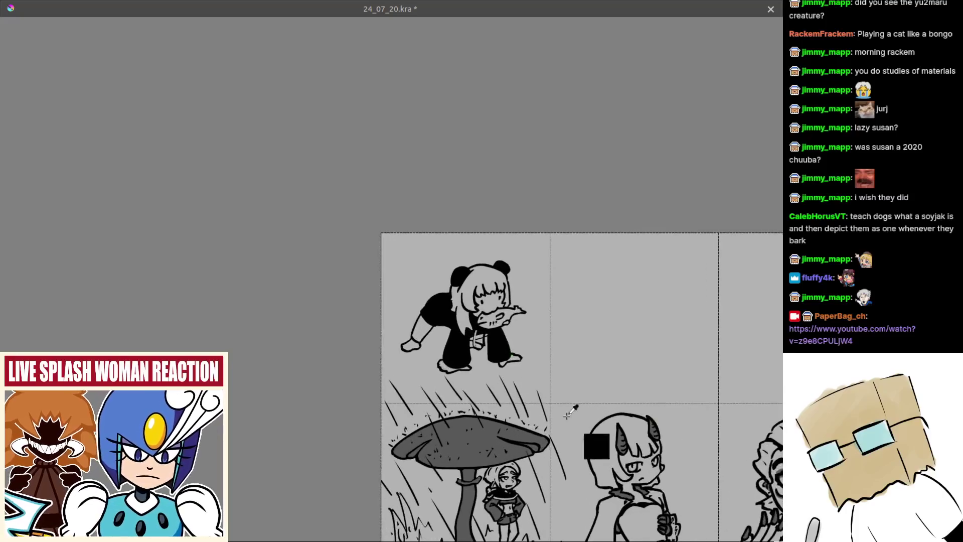
scroll(513, 361, "up", 3)
left_click_drag(327, 175, 571, 385)
scroll(511, 379, "down", 5)
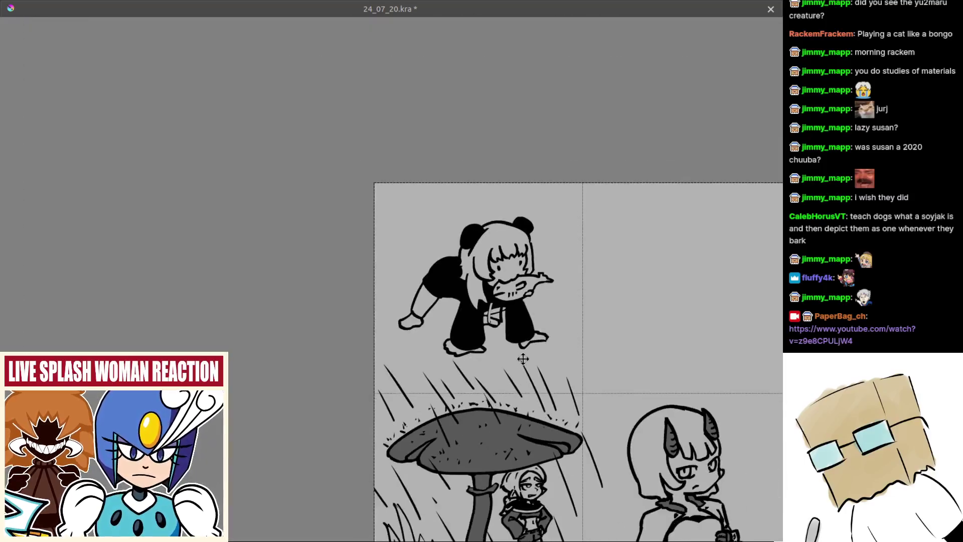
left_click_drag(523, 359, 520, 344)
scroll(483, 327, "down", 2)
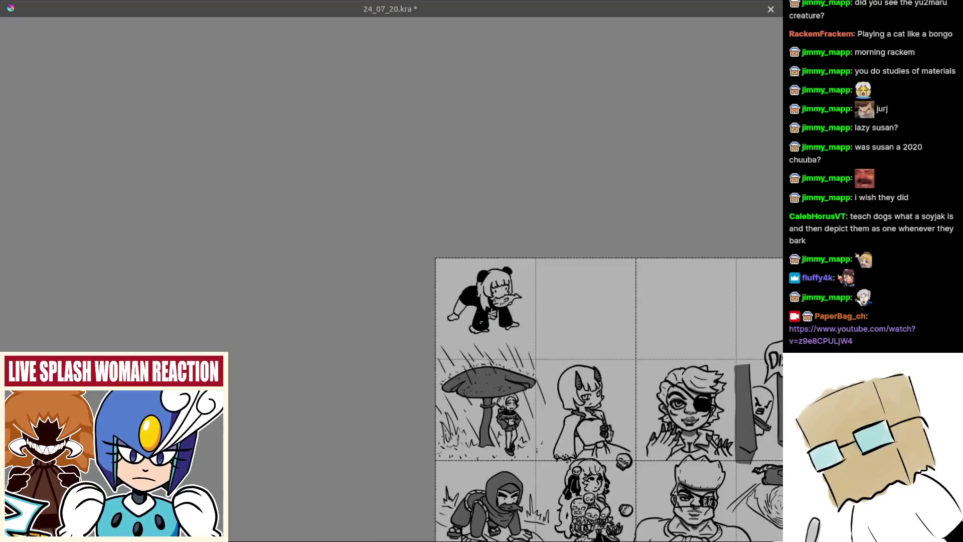
Return to the brush in eraser mode and set its size to 20 px
scroll(485, 323, "up", 5)
key("b")
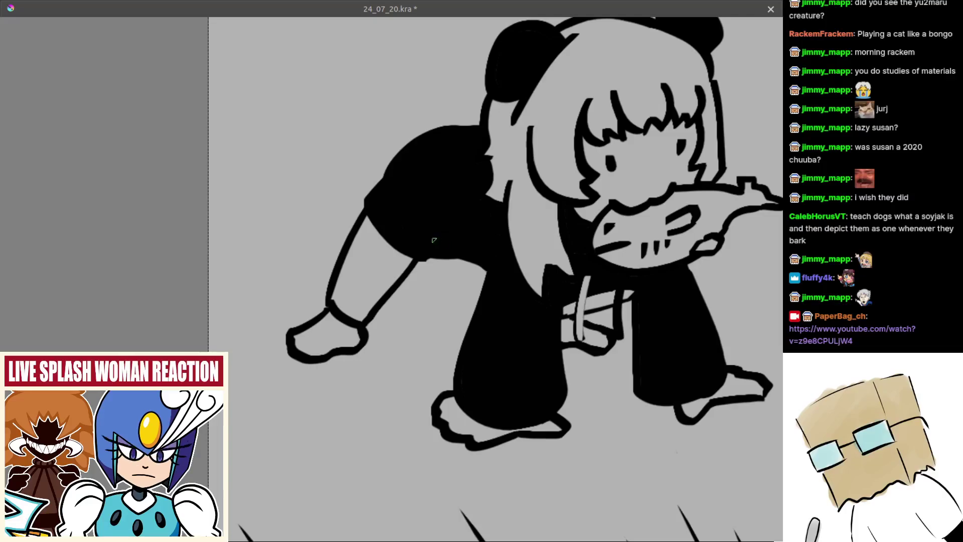
scroll(434, 256, "down", 4)
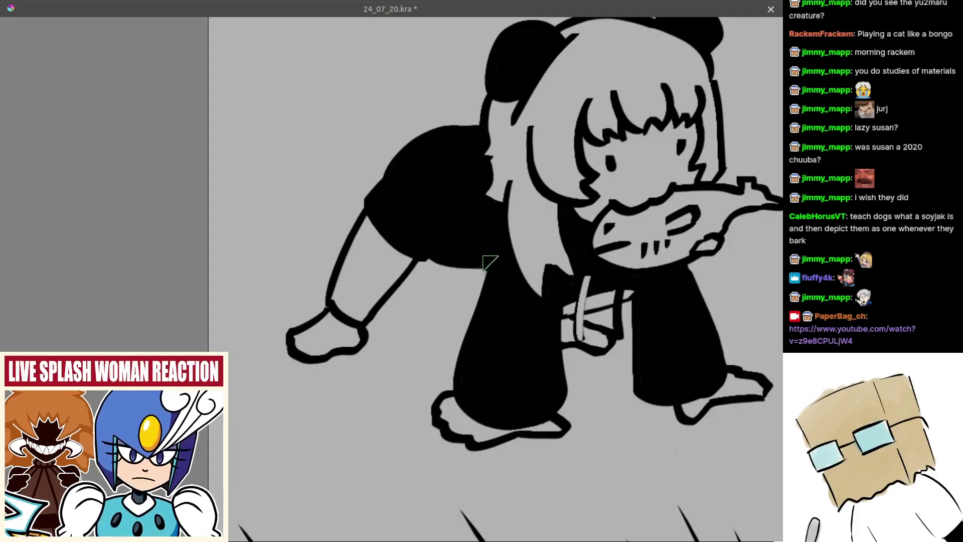
scroll(672, 432, "up", 2)
scroll(442, 205, "up", 3)
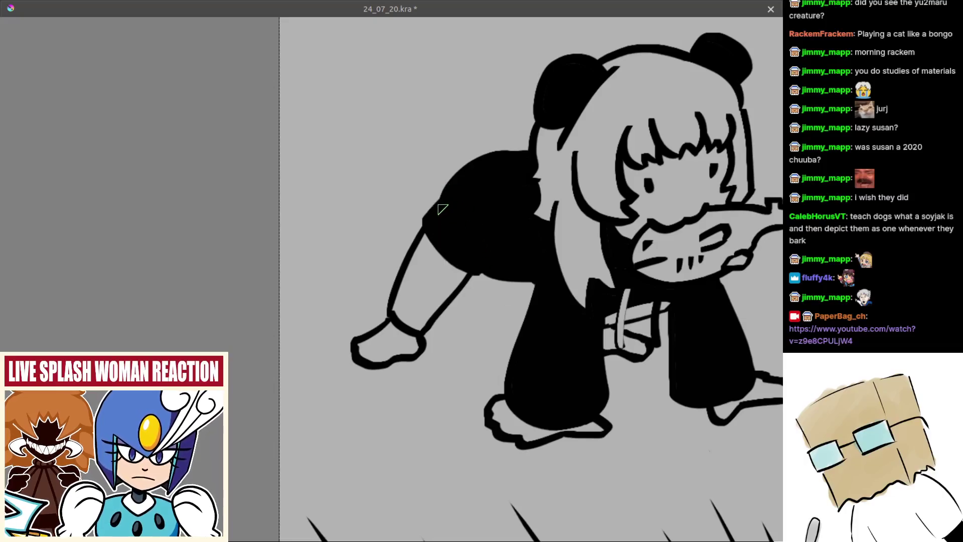
key("Tab")
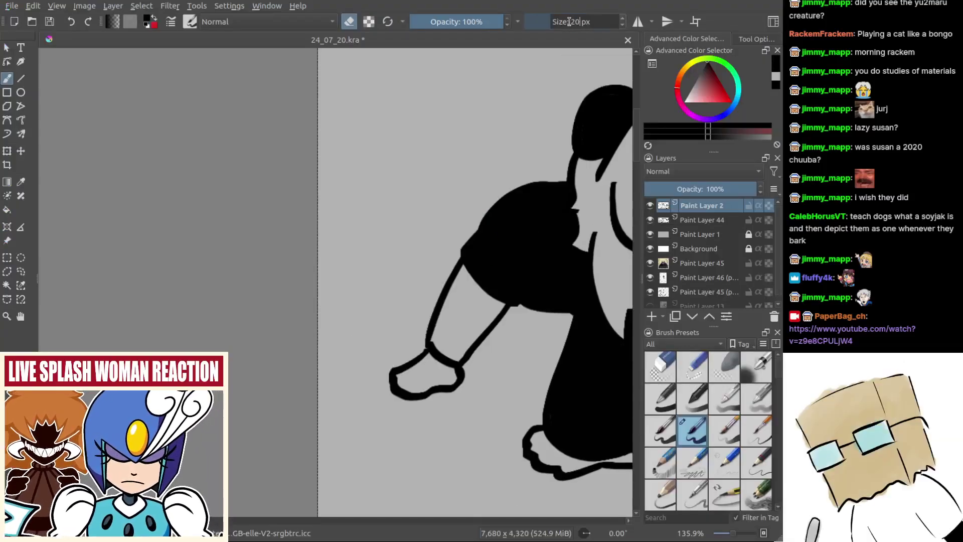
key("Return")
Try to erase a thin curved seam line across the black rump, parallel to the robe's edge above the rear leg
left_click_drag(568, 225, 460, 343)
key("ctrl+z")
left_click_drag(402, 266, 372, 344)
key("ctrl+z")
left_click_drag(408, 264, 372, 349)
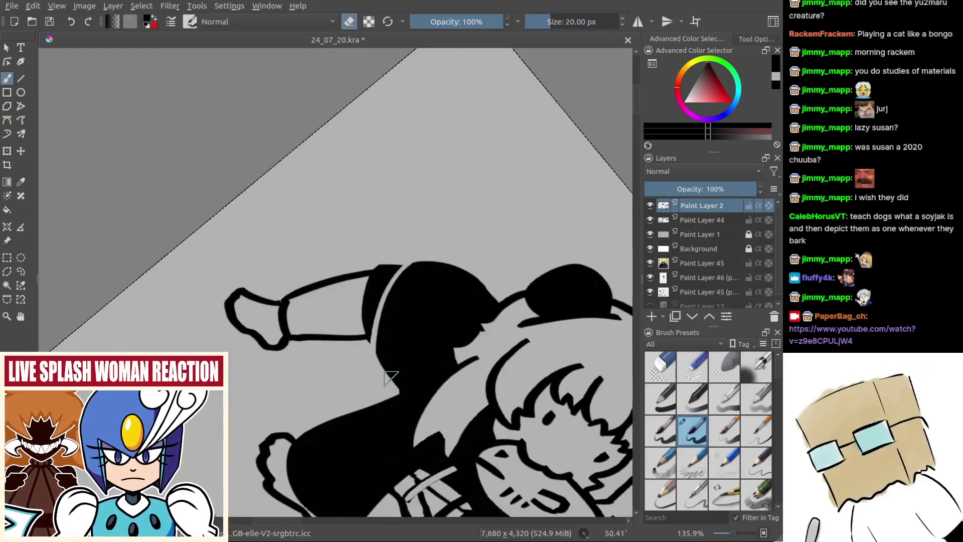
key("ctrl+z")
left_click_drag(401, 265, 379, 351)
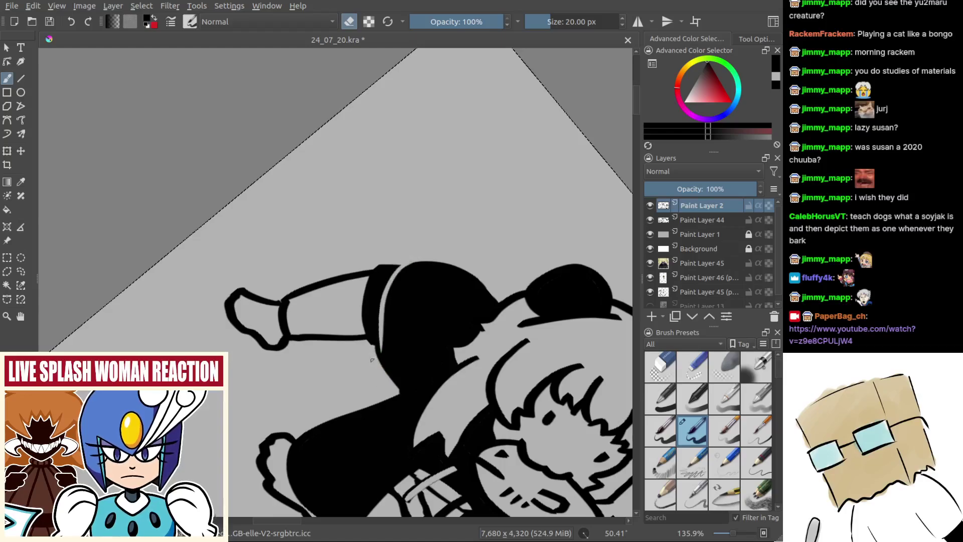
key("ctrl+z")
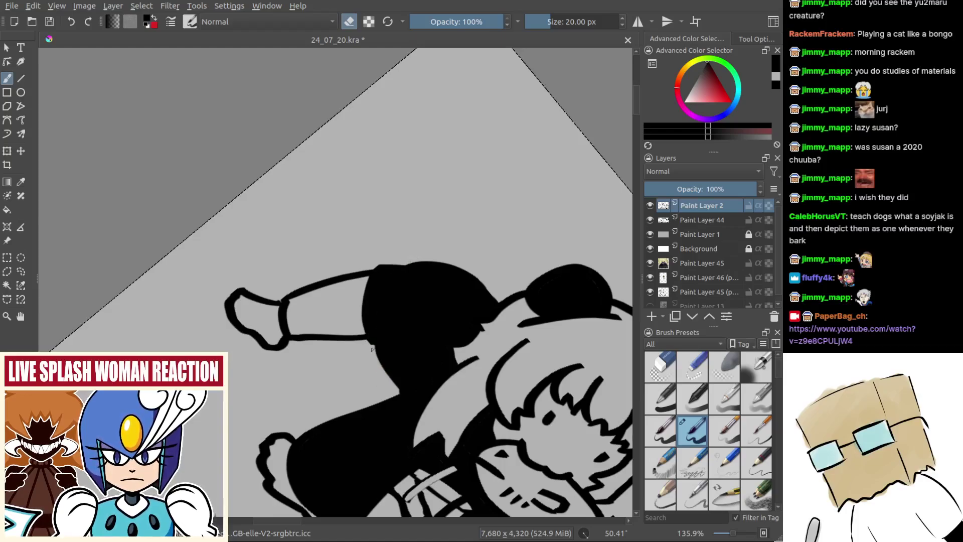
left_click_drag(401, 264, 377, 351)
key("ctrl+z")
left_click_drag(403, 264, 377, 354)
key("ctrl+z")
mouse_move(404, 264)
left_mouse_down()
mouse_move(384, 286)
mouse_move(375, 352)
left_mouse_up()
key("ctrl+z")
mouse_move(401, 265)
left_mouse_down()
mouse_move(373, 351)
mouse_move(390, 442)
mouse_move(391, 387)
mouse_move(394, 441)
left_mouse_up()
left_click_drag(424, 329, 398, 194)
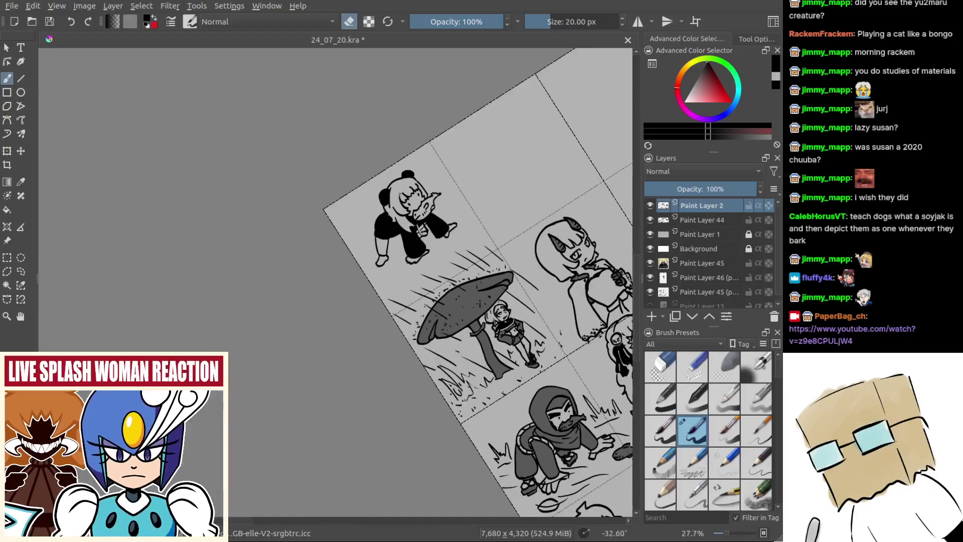
left_click_drag(436, 222, 454, 362)
key("5")
mouse_move(401, 306)
left_mouse_down()
mouse_move(408, 215)
mouse_move(413, 351)
mouse_move(400, 322)
left_mouse_up()
key("Tab")
mouse_move(390, 290)
left_mouse_down()
mouse_move(414, 290)
mouse_move(394, 260)
mouse_move(423, 291)
left_mouse_up()
key("ctrl+z")
key("ctrl+z")
key("ctrl+z")
mouse_move(389, 243)
left_mouse_down()
mouse_move(353, 234)
mouse_move(396, 221)
left_mouse_up()
key("ctrl+z")
left_click_drag(351, 269, 391, 234)
left_click_drag(338, 298, 389, 250)
left_click_drag(327, 331, 401, 265)
left_click_drag(347, 347, 411, 282)
left_click_drag(365, 354, 412, 304)
left_click_drag(415, 372, 417, 481)
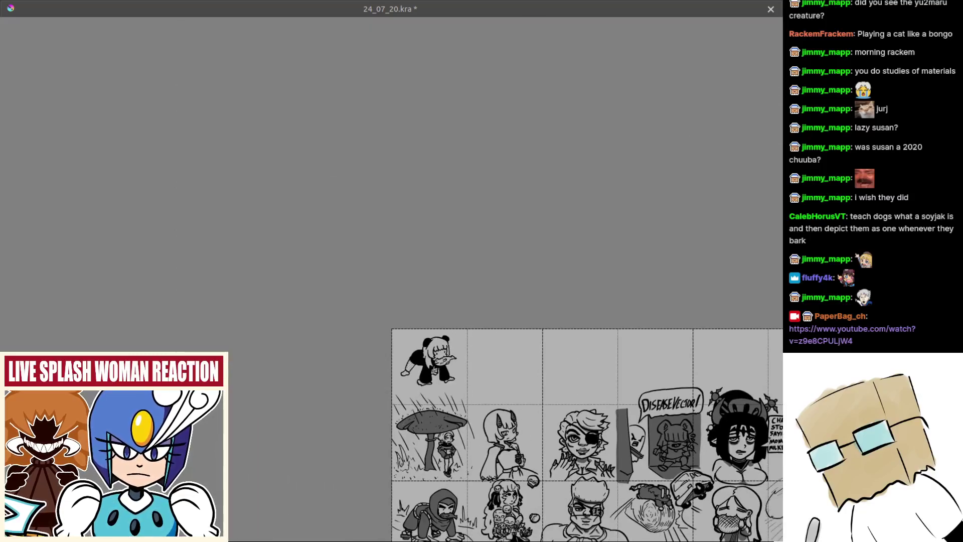
Draw the head, mouth, back fin and belly curve of a second fish on the ground below the character's front foot
scroll(470, 430, "up", 5)
scroll(417, 389, "up", 3)
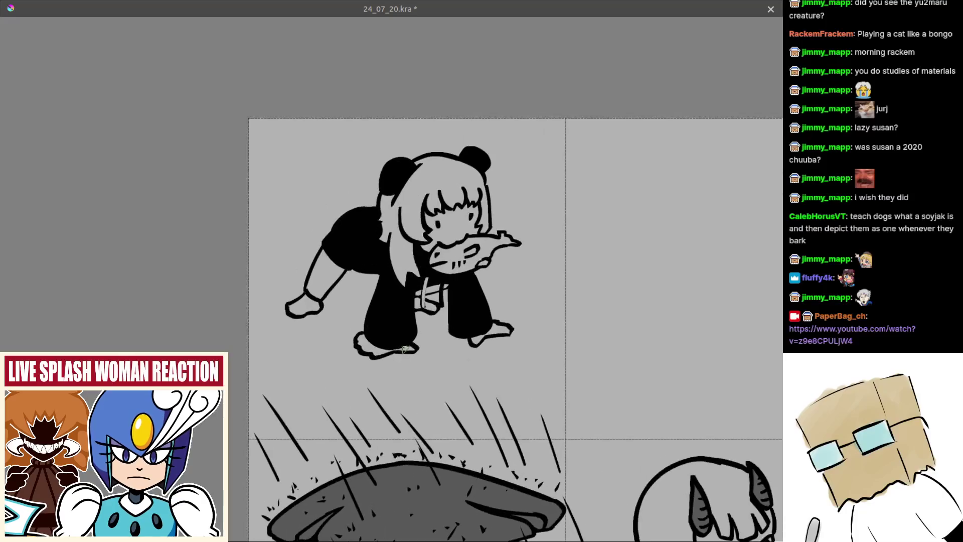
scroll(374, 345, "up", 2)
mouse_move(492, 377)
left_mouse_down()
mouse_move(409, 372)
mouse_move(515, 369)
mouse_move(508, 357)
mouse_move(540, 356)
mouse_move(519, 349)
mouse_move(552, 360)
left_mouse_up()
key("ctrl+z")
key("ctrl+z")
key("ctrl+z")
mouse_move(500, 357)
left_mouse_down()
mouse_move(537, 371)
mouse_move(462, 356)
mouse_move(476, 399)
left_mouse_up()
key("ctrl+z")
key("ctrl+z")
scroll(485, 354, "up", 1)
key("ctrl+z")
key("ctrl+z")
key("ctrl+z")
key("ctrl+z")
left_click_drag(458, 357, 510, 411)
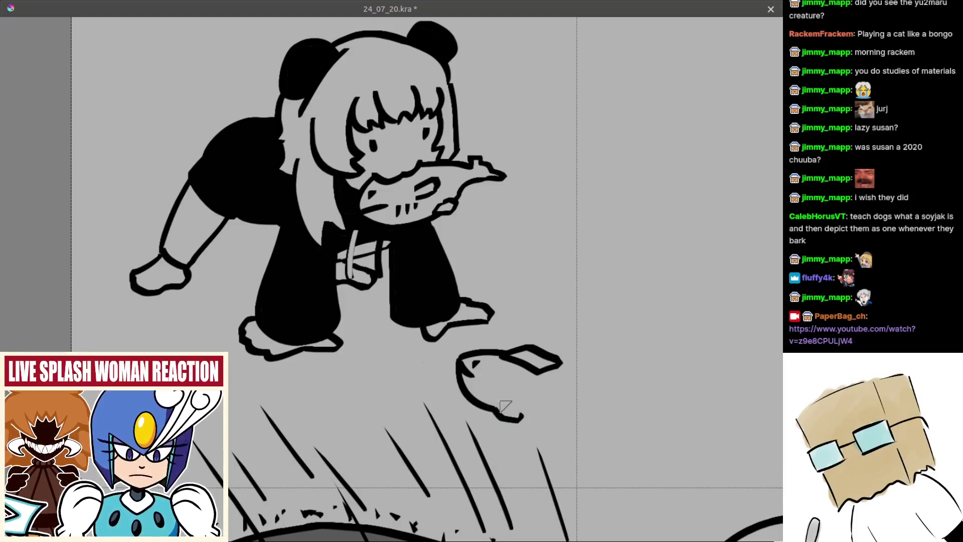
Complete the second fish with a belly fin, tapering body, tail and gill stripes
left_click_drag(493, 404, 567, 422)
mouse_move(538, 372)
left_mouse_down()
mouse_move(589, 398)
mouse_move(573, 427)
left_mouse_up()
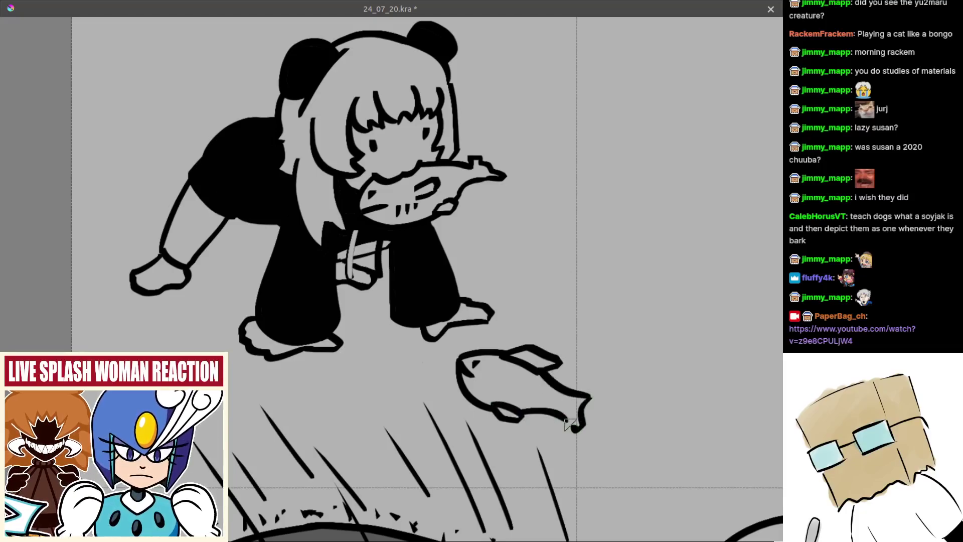
mouse_move(473, 381)
left_mouse_down()
mouse_move(491, 395)
mouse_move(504, 391)
mouse_move(495, 451)
left_mouse_up()
mouse_move(441, 401)
left_mouse_down()
mouse_move(464, 421)
mouse_move(465, 385)
left_mouse_up()
scroll(465, 384, "up", 4)
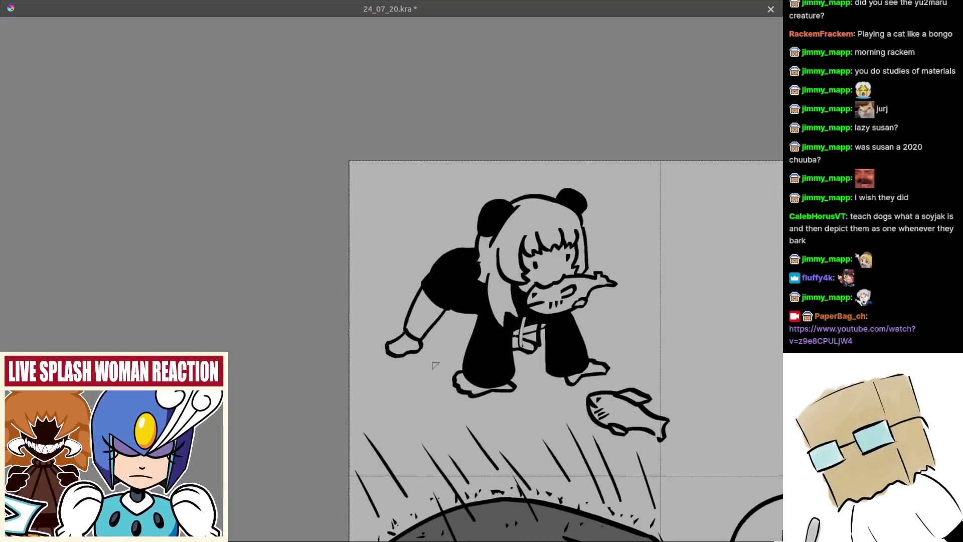
Remove the second fish's large back fin and redraw it smaller
key("ctrl+z")
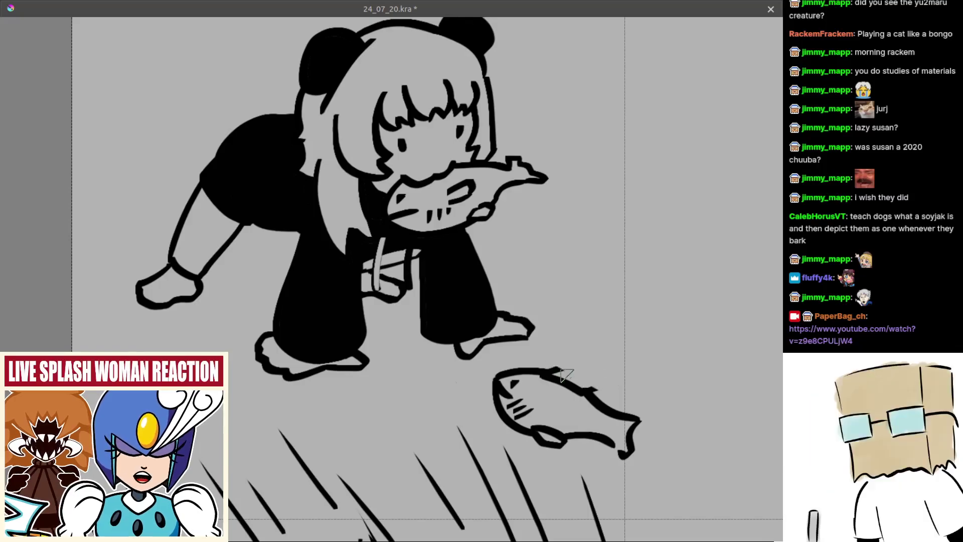
scroll(552, 372, "down", 4)
scroll(555, 371, "up", 1)
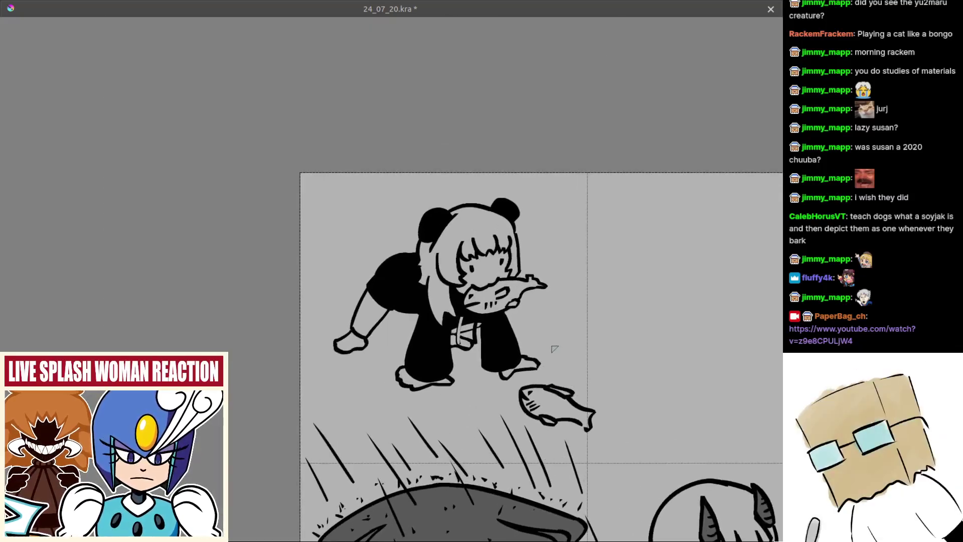
Draw a wavy ground line running from behind the front leg to the cell's edge above the second fish
left_click_drag(526, 336, 576, 355)
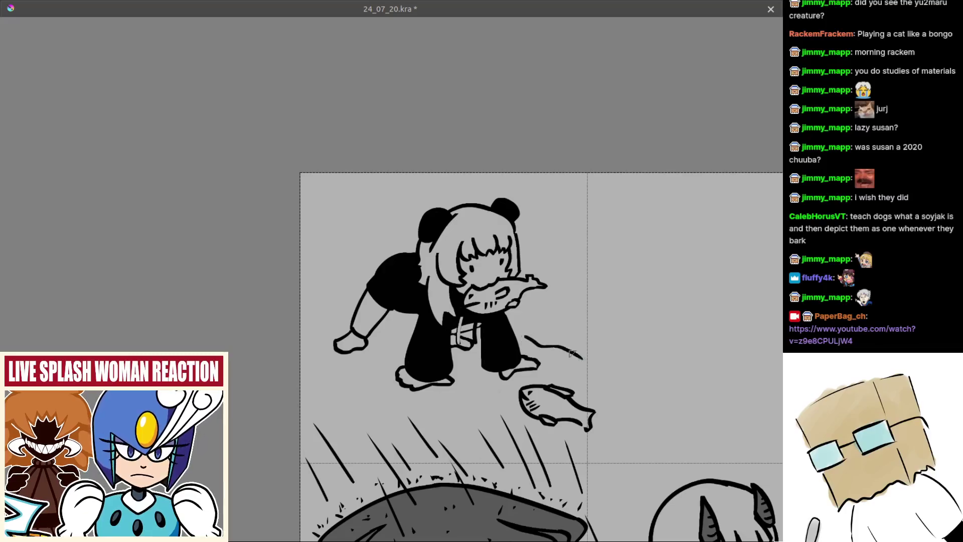
key("ctrl+z")
left_click_drag(519, 337, 568, 349)
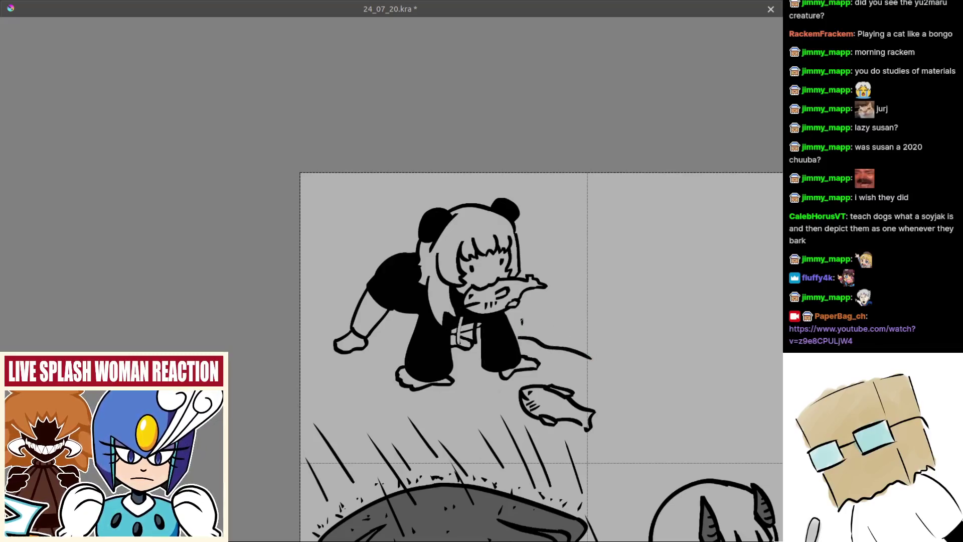
key("ctrl+z")
mouse_move(523, 327)
left_mouse_down()
mouse_move(529, 297)
mouse_move(533, 322)
mouse_move(551, 280)
mouse_move(550, 335)
left_mouse_up()
key("ctrl+z")
key("ctrl+z")
Draw tall grass blades behind the carried fish and short ground lines on both sides of the rear leg
mouse_move(554, 280)
left_mouse_down()
mouse_move(548, 326)
mouse_move(560, 329)
mouse_move(576, 266)
mouse_move(570, 343)
left_mouse_up()
key("ctrl+z")
left_click_drag(578, 270, 579, 337)
left_click_drag(461, 293, 494, 310)
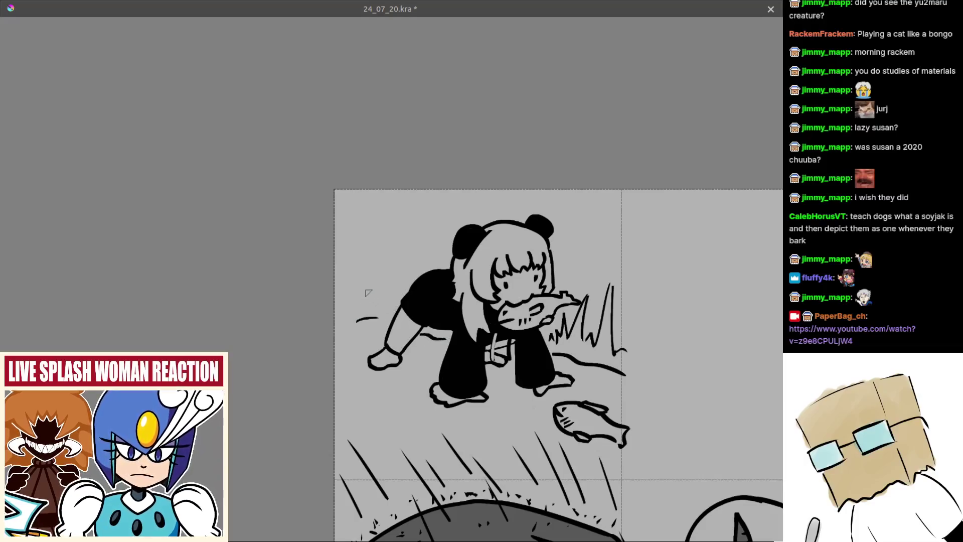
Draw a clump of tall and short grass blades behind the rump near the cell's outer edge
mouse_move(363, 298)
left_mouse_down()
mouse_move(384, 242)
mouse_move(390, 307)
mouse_move(393, 298)
left_mouse_up()
key("ctrl+z")
mouse_move(411, 231)
left_mouse_down()
mouse_move(421, 273)
mouse_move(419, 261)
left_mouse_up()
key("ctrl+z")
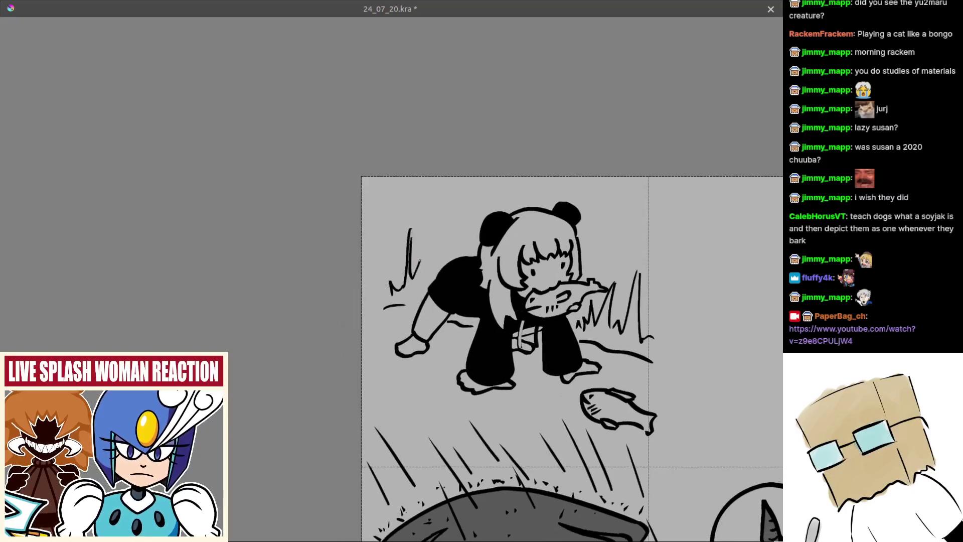
left_click_drag(379, 287, 388, 290)
Draw an oval stone with a short ground stroke beside it below the rear foot
scroll(399, 294, "down", 5)
scroll(404, 298, "up", 4)
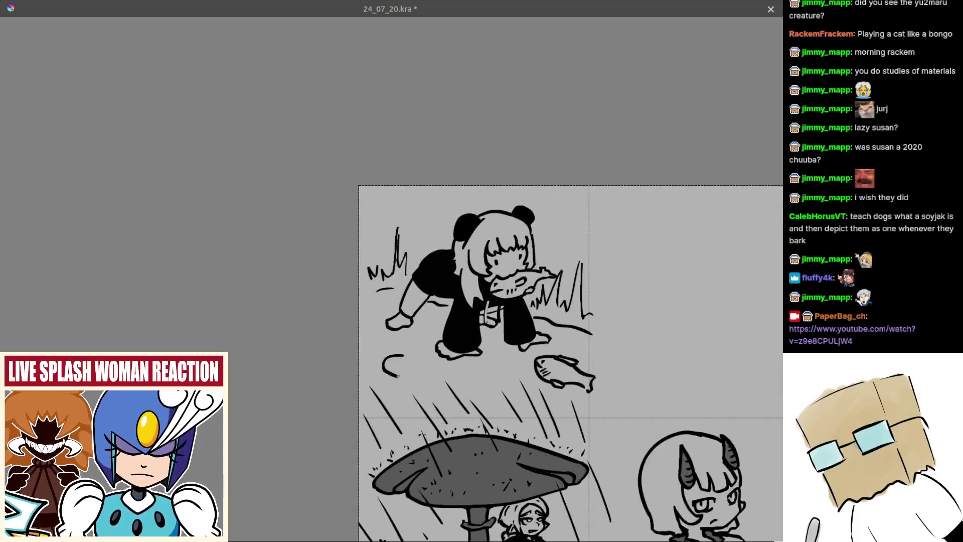
mouse_move(373, 350)
left_mouse_down()
mouse_move(428, 381)
mouse_move(407, 363)
mouse_move(388, 363)
mouse_move(427, 378)
left_mouse_up()
key("ctrl+z")
key("ctrl+z")
Add ground strokes around the rear foot and a long curved ground line under the nearer front foot
left_click_drag(380, 308, 471, 371)
key("ctrl+z")
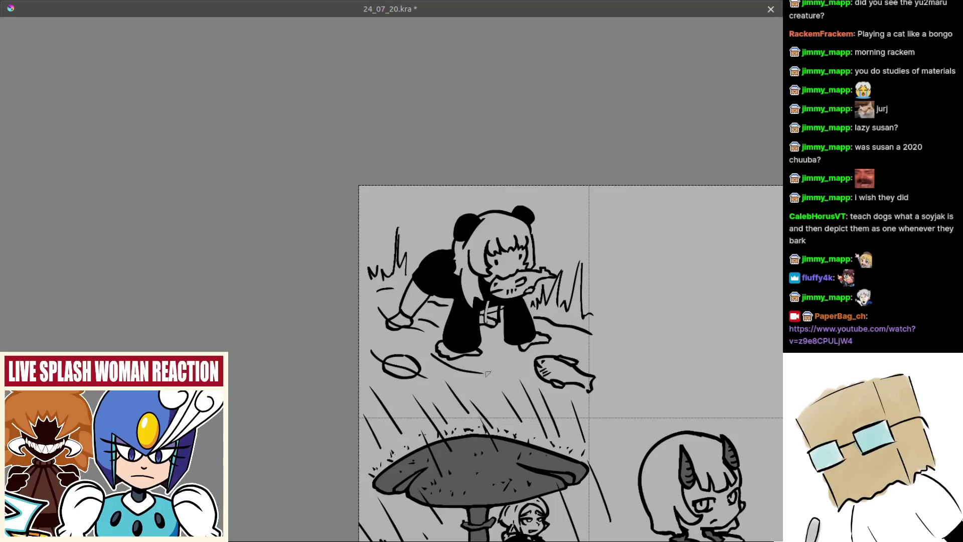
key("ctrl+z")
mouse_move(427, 338)
left_mouse_down()
mouse_move(461, 360)
mouse_move(505, 360)
left_mouse_up()
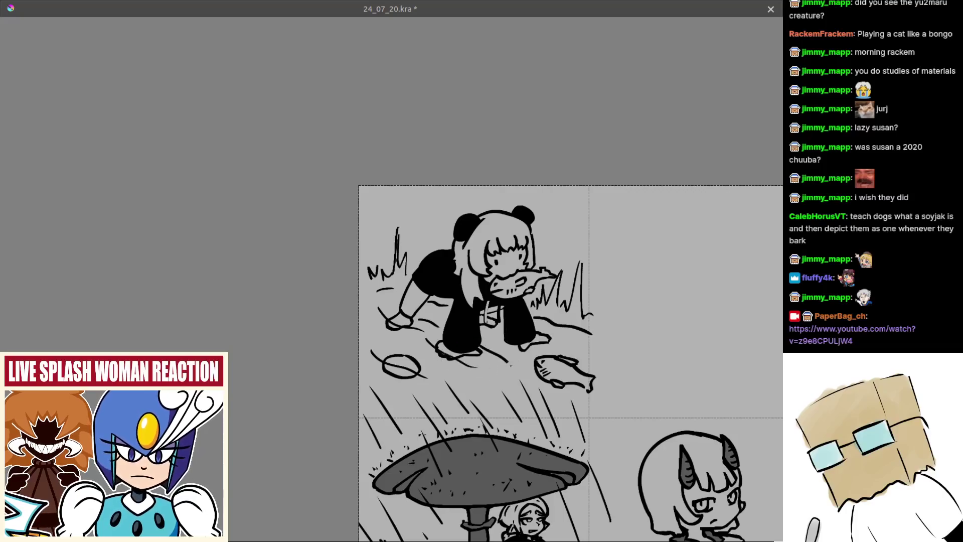
Draw ground contour lines around the second fish, extending toward the cell's edge
mouse_move(555, 332)
left_mouse_down()
mouse_move(607, 353)
mouse_move(508, 345)
mouse_move(544, 377)
left_mouse_up()
key("ctrl+z")
left_click_drag(486, 356, 553, 371)
key("ctrl+z")
mouse_move(451, 392)
left_mouse_down()
mouse_move(420, 388)
mouse_move(435, 387)
left_mouse_up()
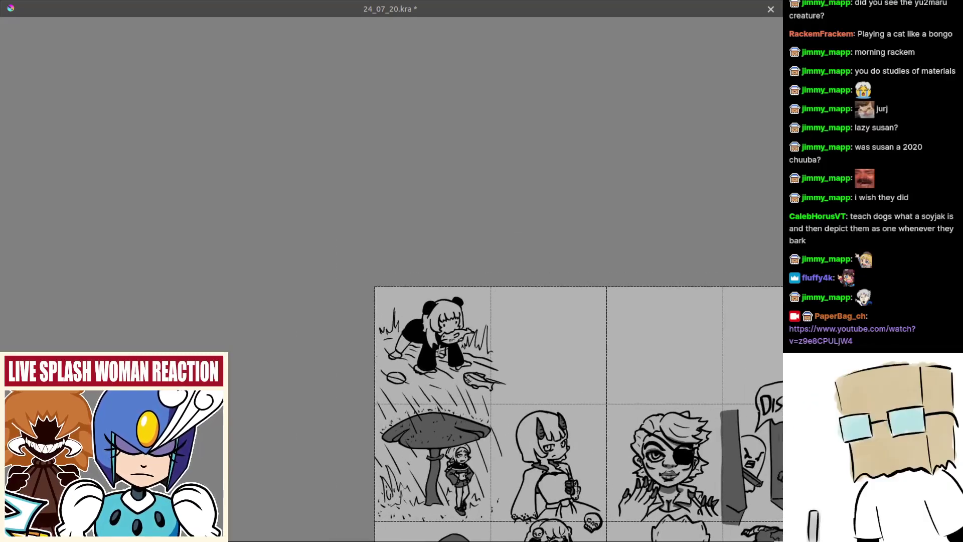
Save the doodle sheet with the finished panda character drawing
scroll(429, 385, "down", 2)
scroll(451, 340, "up", 4)
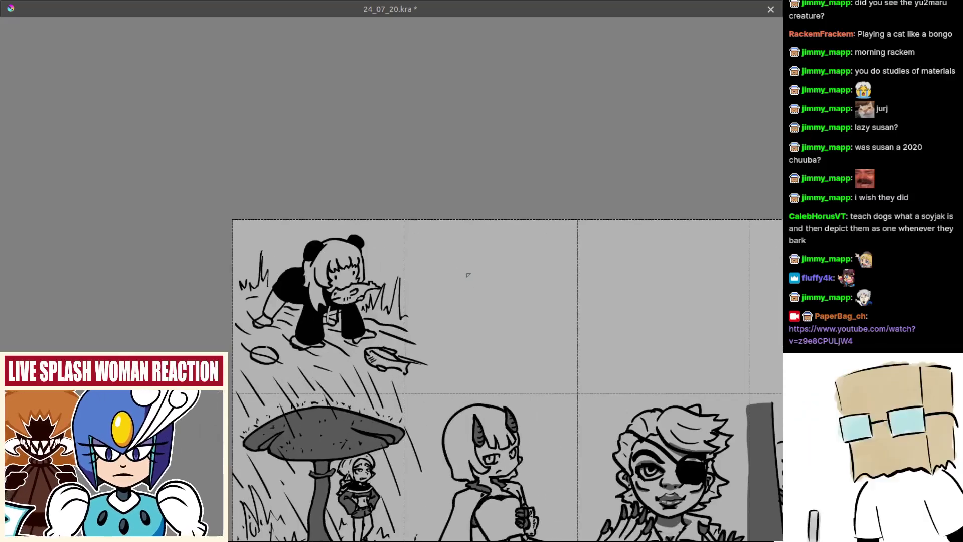
key("ctrl+s")
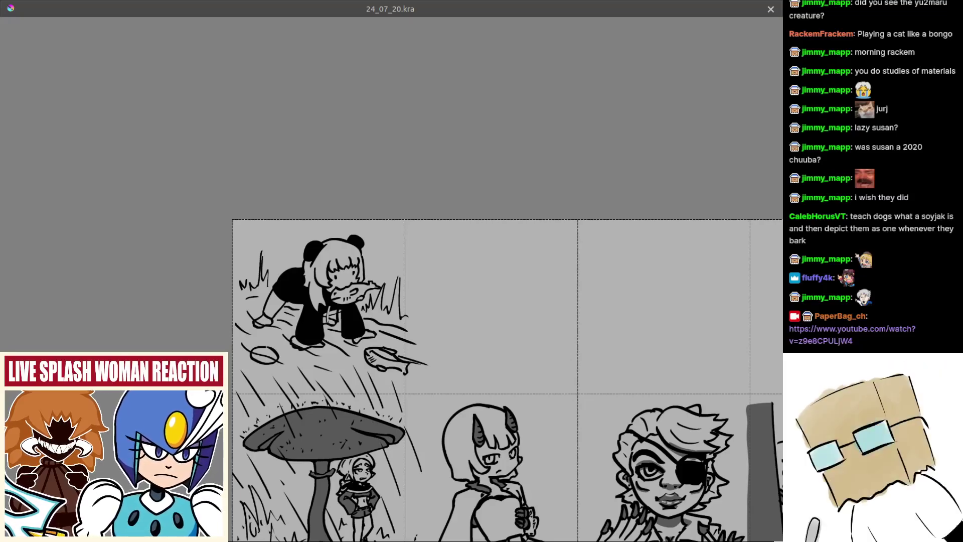
left_click_drag(532, 331, 446, 310)
mouse_move(462, 316)
left_mouse_down()
mouse_move(510, 341)
mouse_move(453, 288)
left_mouse_up()
key("ctrl+z")
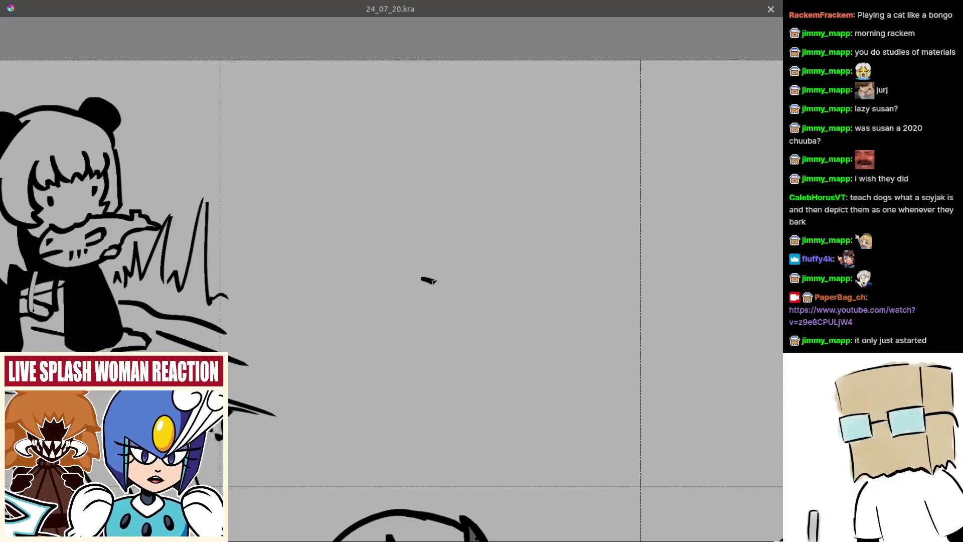
mouse_move(443, 286)
left_mouse_down()
mouse_move(469, 280)
mouse_move(456, 292)
mouse_move(480, 273)
mouse_move(462, 291)
mouse_move(488, 268)
mouse_move(477, 237)
left_mouse_up()
key("ctrl+z")
key("ctrl+z")
key("ctrl+z")
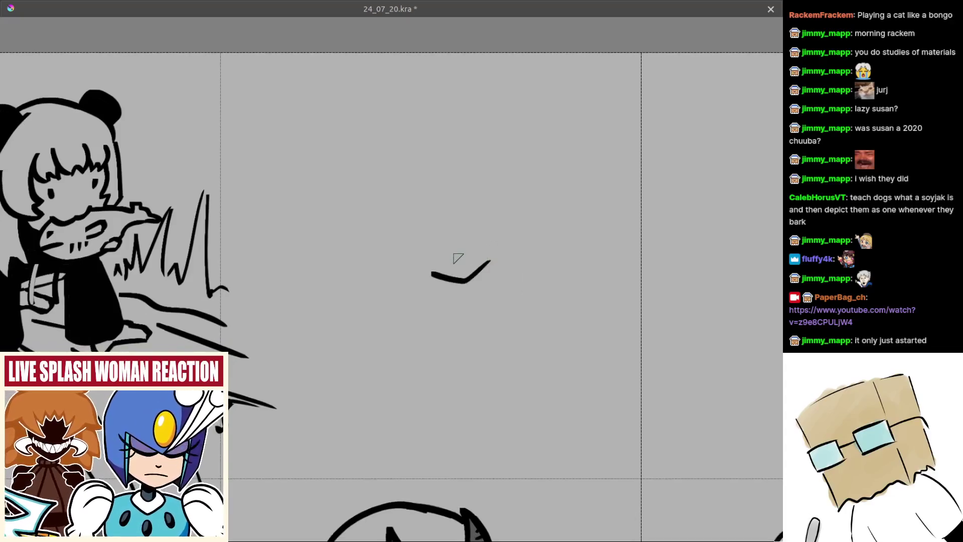
key("ctrl+z")
scroll(466, 233, "up", 2)
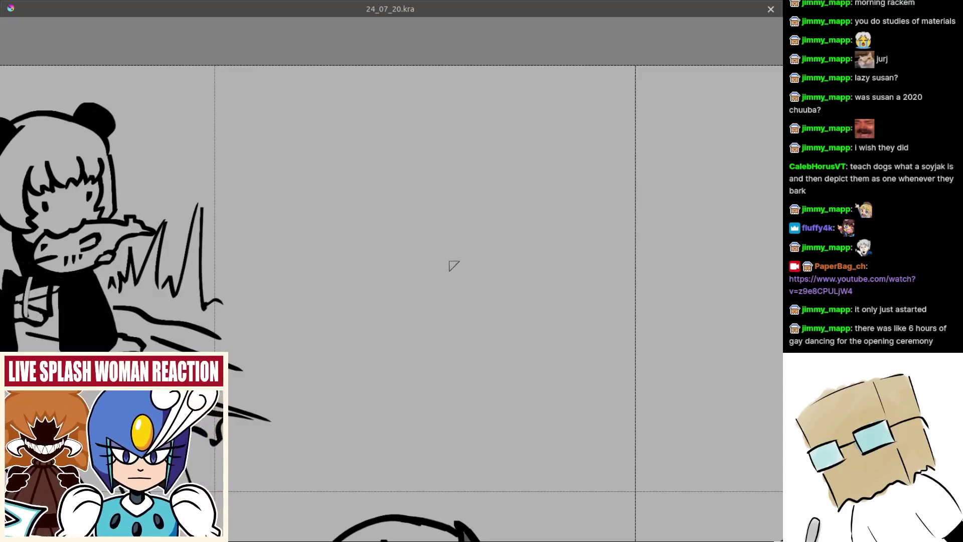
key("ctrl+z")
Draw the angular outer edge of a faceted glasses lens in the empty cell beside the panda drawing
mouse_move(470, 235)
left_mouse_down()
mouse_move(461, 250)
mouse_move(437, 215)
mouse_move(437, 188)
left_mouse_up()
key("ctrl+z")
mouse_move(468, 237)
left_mouse_down()
mouse_move(447, 223)
mouse_move(436, 186)
mouse_move(468, 173)
left_mouse_up()
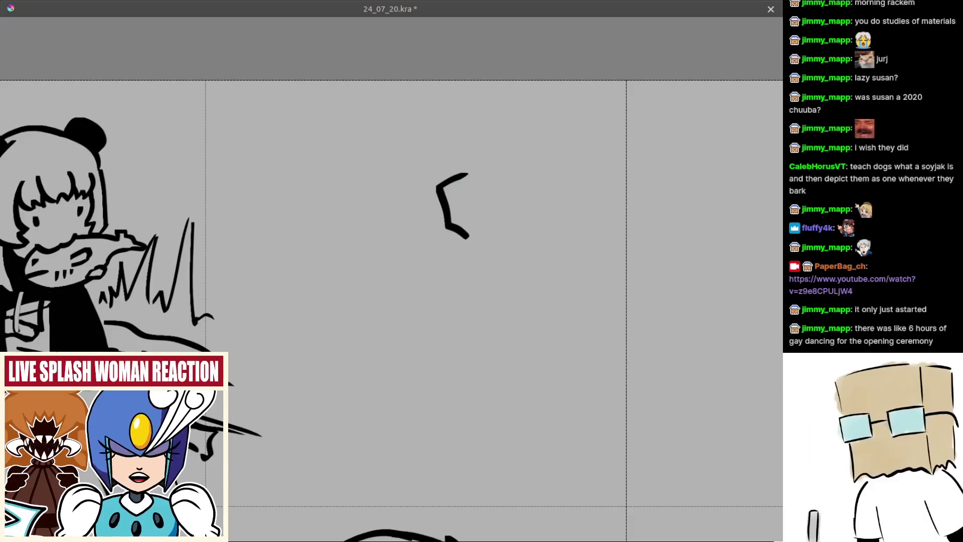
scroll(467, 173, "up", 1)
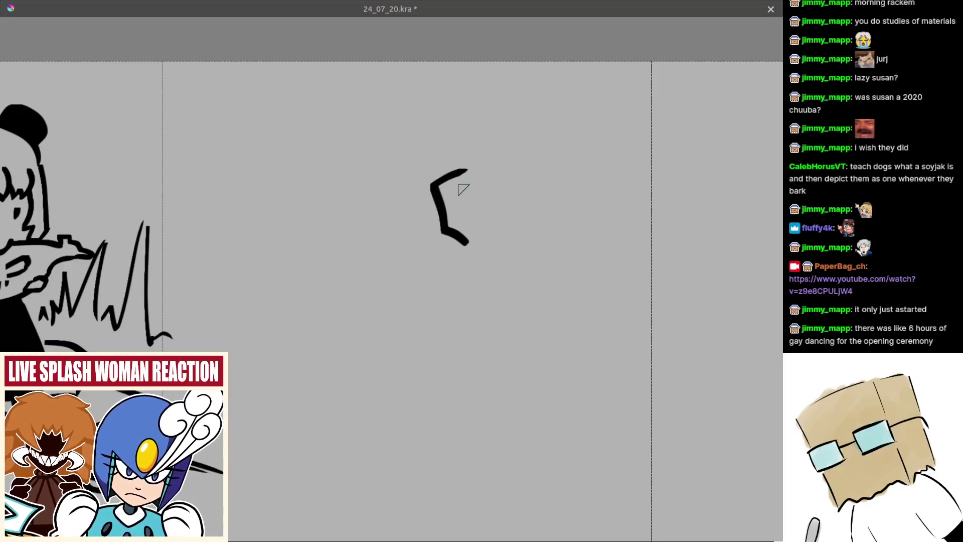
scroll(448, 225, "up", 1)
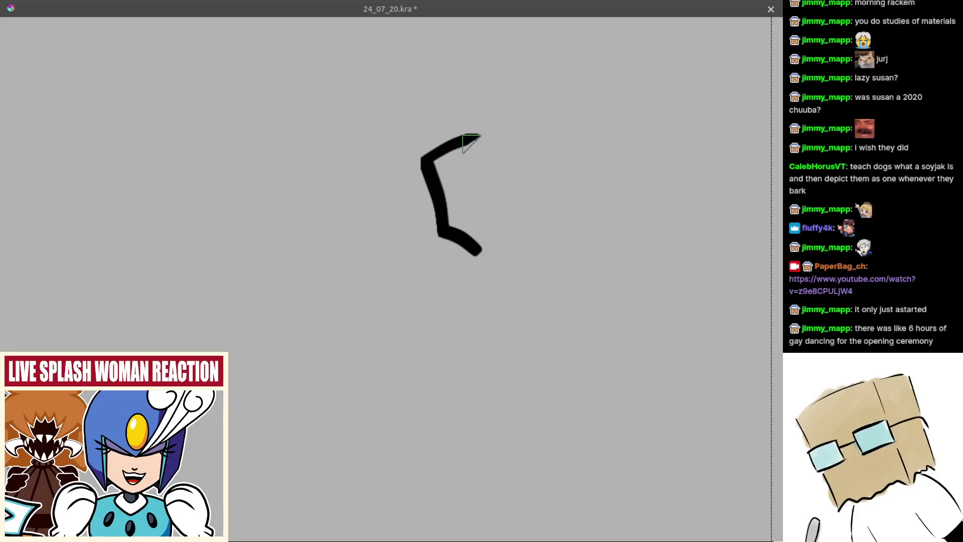
Draw the lens's slanted upper edge and a short side edge descending from it
left_click_drag(497, 179, 494, 258)
key("Tab")
key("Tab")
key("ctrl+z")
mouse_move(414, 195)
left_mouse_down()
mouse_move(475, 226)
mouse_move(443, 212)
mouse_move(469, 235)
left_mouse_up()
key("ctrl+z")
key("ctrl+z")
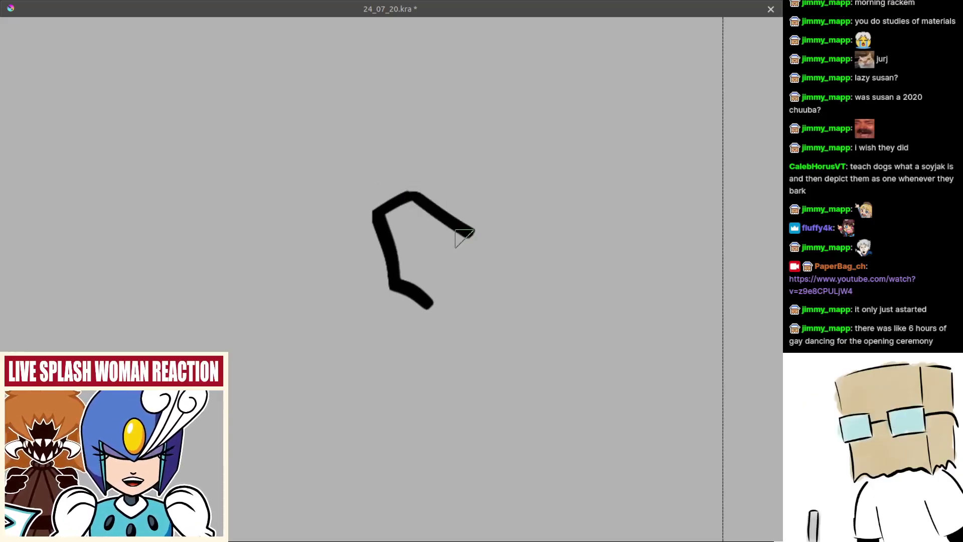
key("ctrl+z")
mouse_move(414, 197)
left_mouse_down()
mouse_move(461, 235)
mouse_move(474, 275)
left_mouse_up()
key("ctrl+z")
left_click_drag(466, 238, 471, 270)
key("ctrl+z")
left_click_drag(430, 306, 462, 278)
key("ctrl+z")
key("ctrl+z")
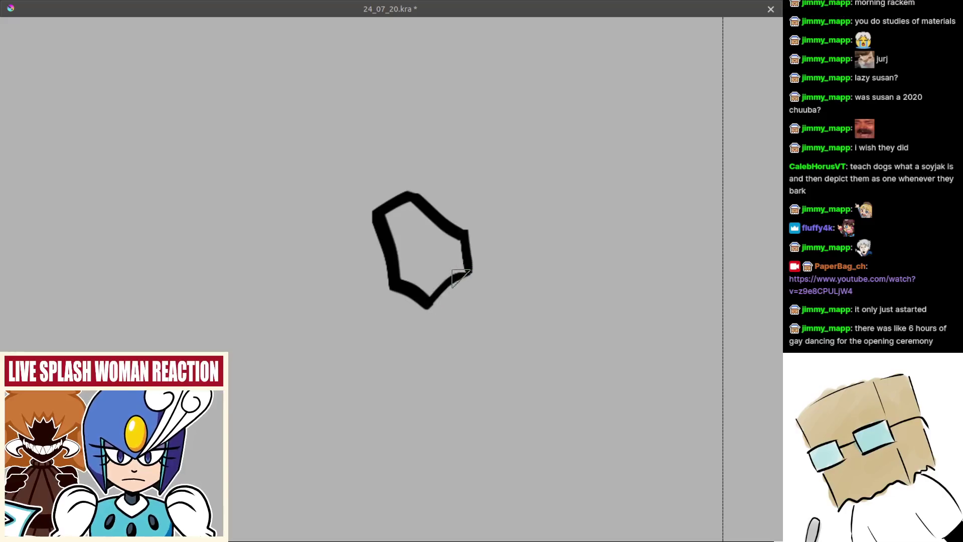
key("ctrl+z")
left_click_drag(426, 305, 467, 279)
key("ctrl+z")
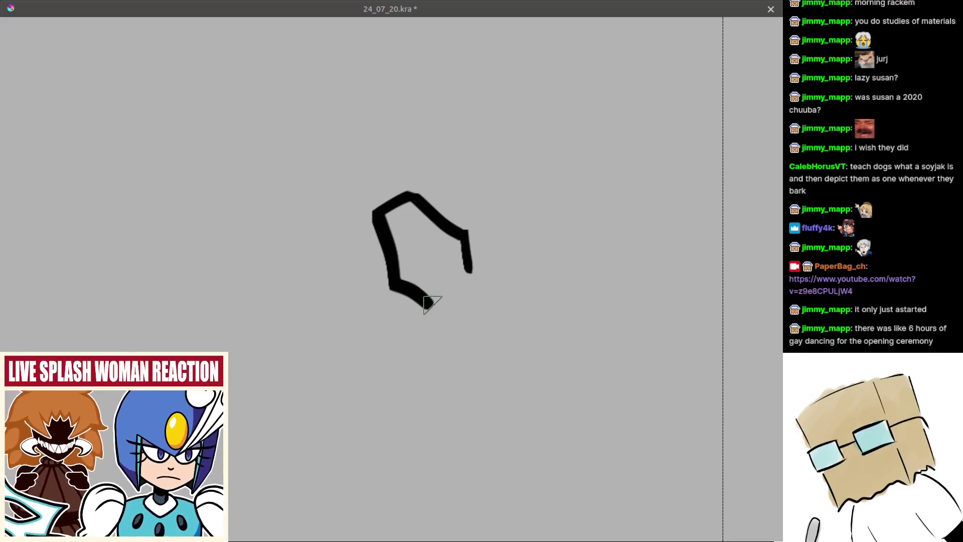
Redraw the lens's lower edge as a longer straight stroke, extend its inner side edge, and add a triangle in its lower corner
left_click_drag(392, 297, 442, 319)
mouse_move(389, 285)
left_mouse_down()
mouse_move(425, 301)
mouse_move(384, 272)
mouse_move(459, 308)
left_mouse_up()
key("ctrl+z")
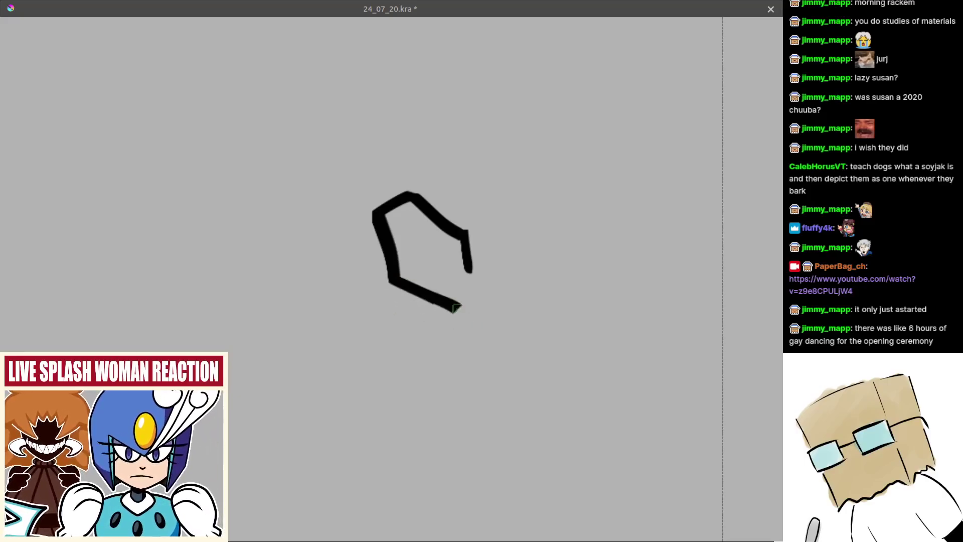
mouse_move(464, 254)
left_mouse_down()
mouse_move(469, 290)
mouse_move(466, 278)
mouse_move(418, 269)
mouse_move(447, 250)
mouse_move(445, 281)
mouse_move(430, 255)
mouse_move(459, 297)
left_mouse_up()
key("ctrl+z")
key("ctrl+z")
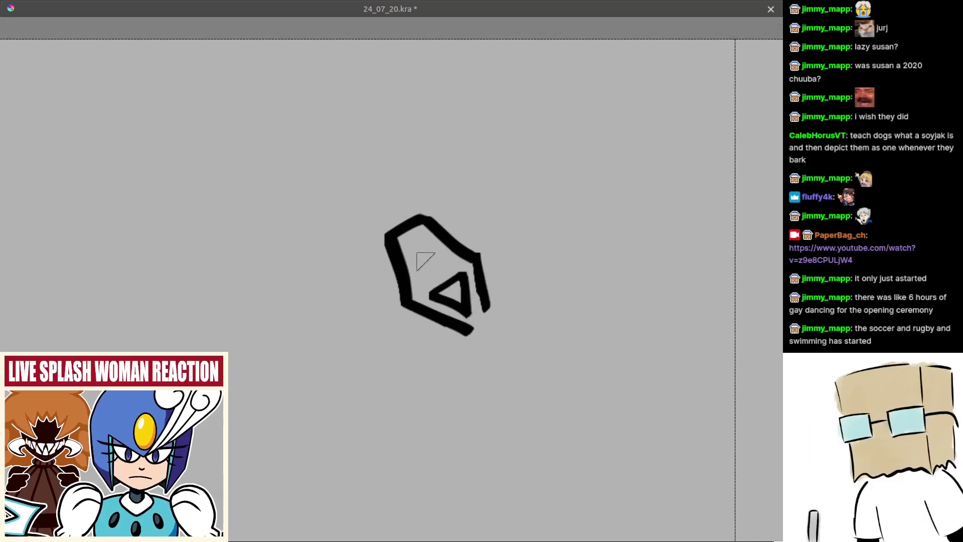
Draw a smaller triangle inside the upper part of the lens
left_click_drag(411, 247, 424, 256)
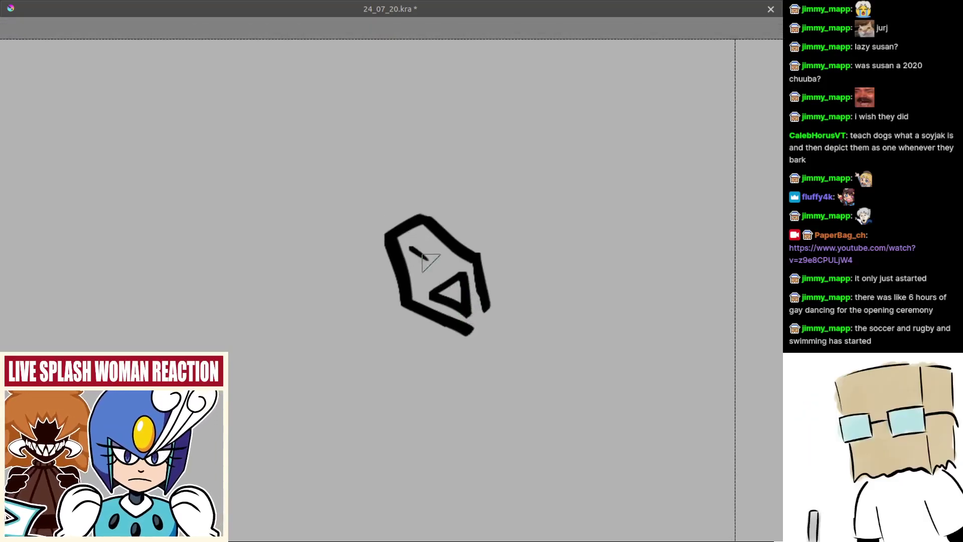
key("ctrl+z")
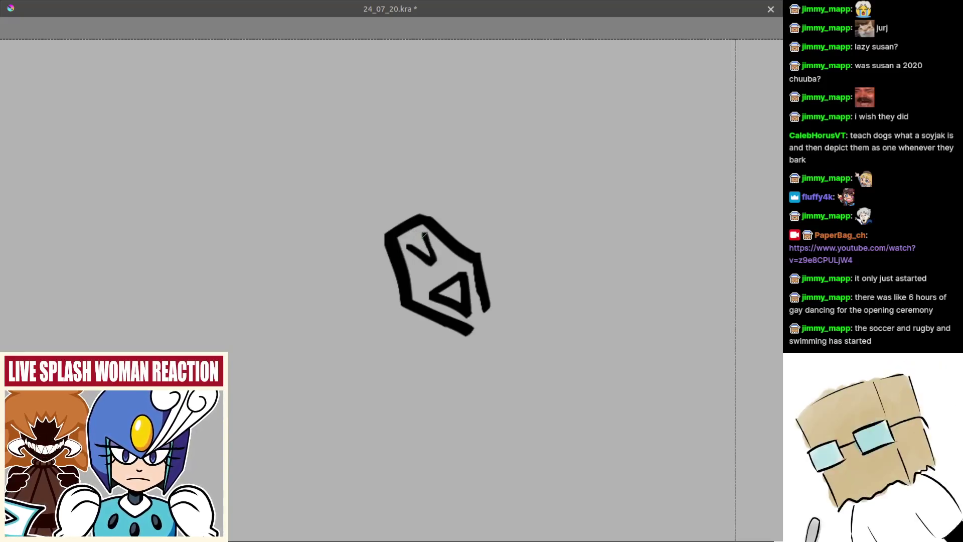
left_click_drag(401, 245, 424, 238)
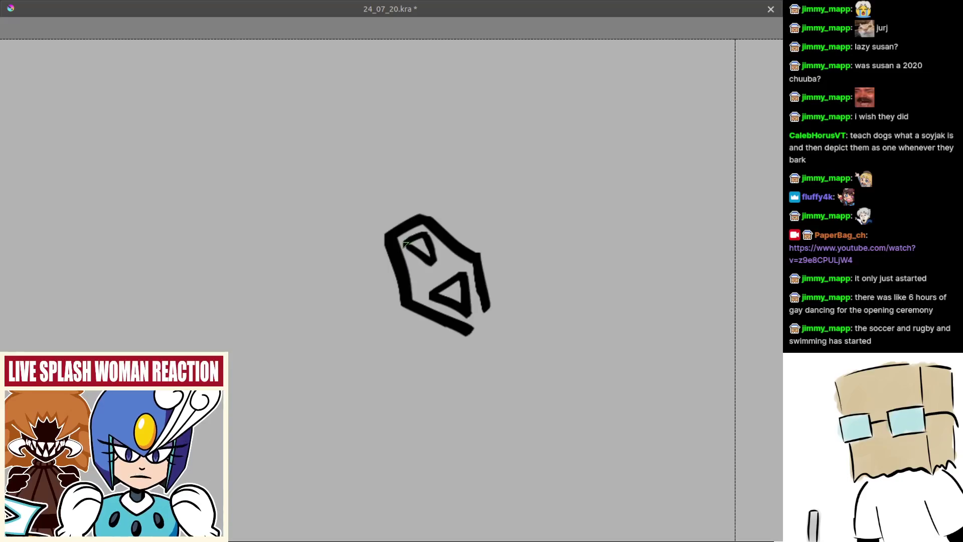
Draw a peaked bridge line extending from the first lens's inner edge toward the second lens's place
scroll(419, 274, "down", 5)
scroll(441, 280, "up", 3)
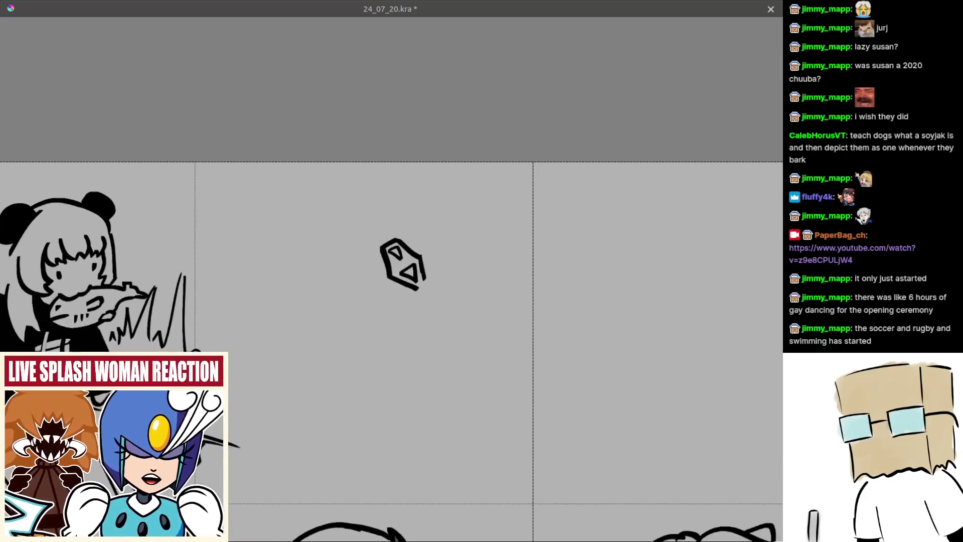
scroll(448, 281, "up", 2)
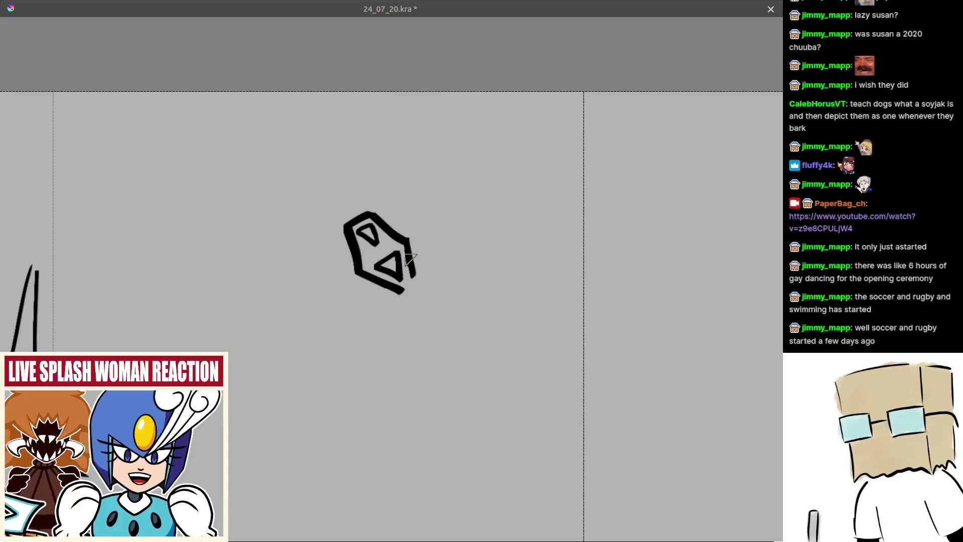
left_click_drag(454, 244, 478, 262)
key("ctrl+z")
mouse_move(411, 255)
left_mouse_down()
mouse_move(423, 236)
mouse_move(463, 252)
left_mouse_up()
scroll(453, 244, "up", 1)
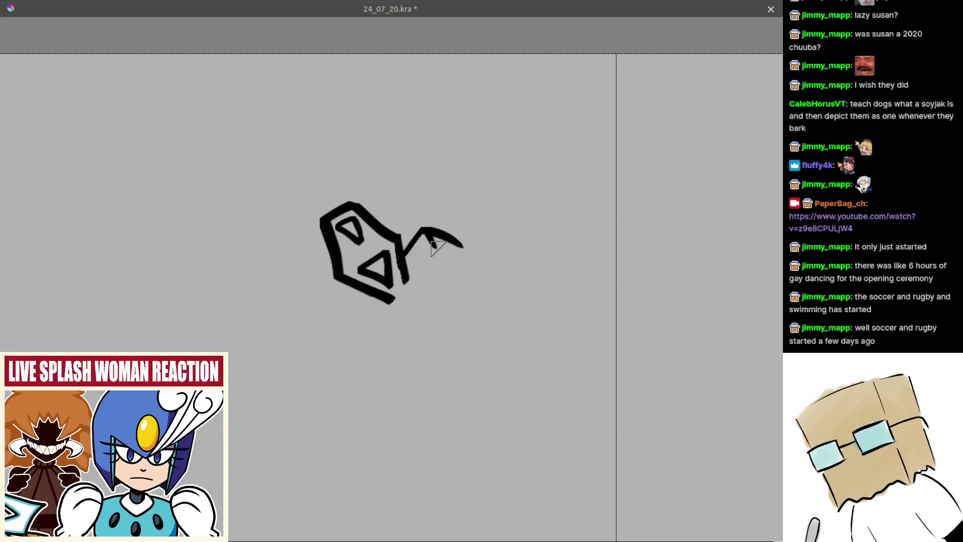
key("ctrl+z")
mouse_move(404, 260)
left_mouse_down()
mouse_move(438, 231)
mouse_move(413, 238)
mouse_move(423, 219)
mouse_move(471, 238)
mouse_move(423, 226)
mouse_move(462, 245)
mouse_move(482, 243)
mouse_move(464, 226)
mouse_move(473, 238)
mouse_move(484, 197)
left_mouse_up()
key("ctrl+z")
key("ctrl+z")
key("ctrl+z")
key("ctrl+z")
key("ctrl+z")
key("ctrl+z")
key("ctrl+z")
key("ctrl+z")
Draw the smaller second lens as an angular outline open at the bottom, at the end of the bridge
mouse_move(477, 231)
left_mouse_down()
mouse_move(486, 194)
mouse_move(509, 196)
mouse_move(485, 186)
mouse_move(515, 202)
mouse_move(480, 195)
mouse_move(511, 198)
mouse_move(525, 250)
left_mouse_up()
key("ctrl+z")
key("ctrl+z")
key("ctrl+z")
key("ctrl+z")
mouse_move(513, 202)
left_mouse_down()
mouse_move(526, 246)
mouse_move(522, 237)
left_mouse_up()
key("ctrl+z")
key("ctrl+z")
key("ctrl+z")
key("ctrl+z")
key("ctrl+z")
mouse_move(513, 202)
left_mouse_down()
mouse_move(524, 244)
mouse_move(481, 321)
left_mouse_up()
mouse_move(340, 335)
left_mouse_down()
mouse_move(462, 258)
mouse_move(432, 275)
left_mouse_up()
scroll(432, 273, "up", 1)
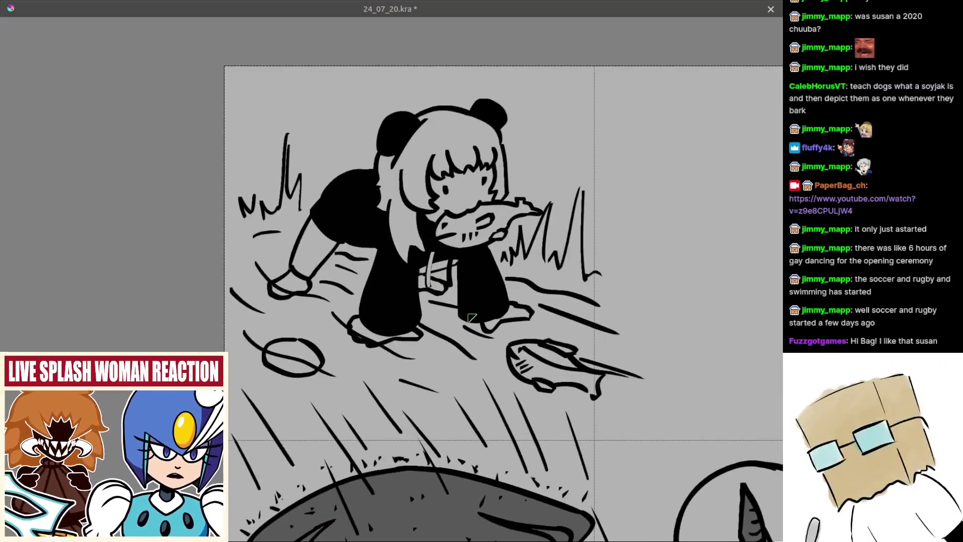
left_click_drag(481, 312, 423, 302)
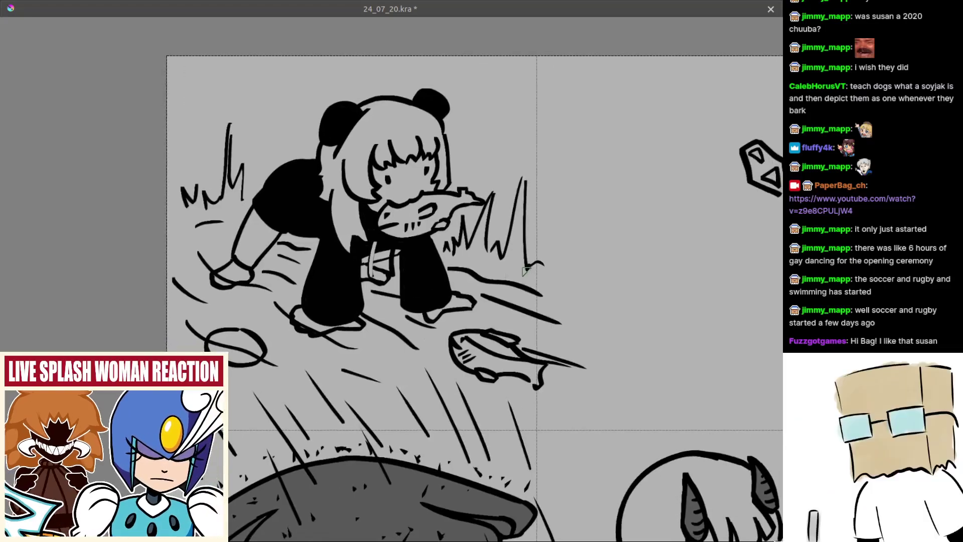
left_click_drag(531, 271, 441, 264)
scroll(507, 266, "down", 2)
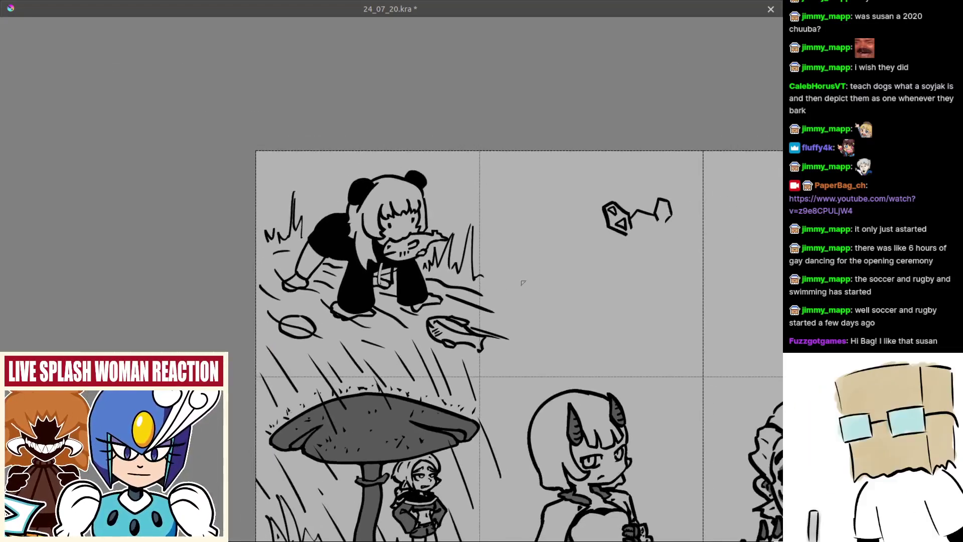
left_click_drag(518, 280, 494, 304)
Rework the second lens's lower outer edge into a clean slanted stroke joined to its side
scroll(551, 301, "up", 5)
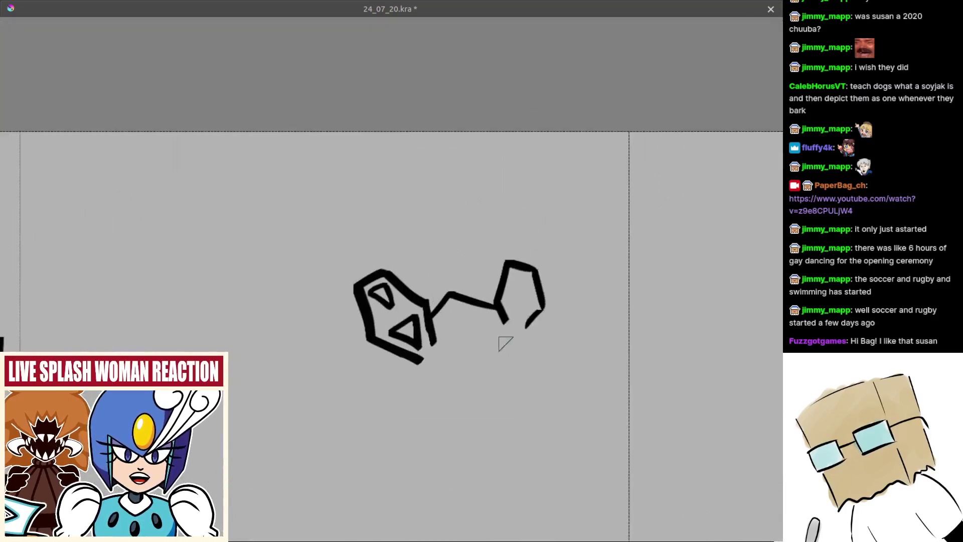
left_click_drag(558, 294, 538, 321)
key("ctrl+z")
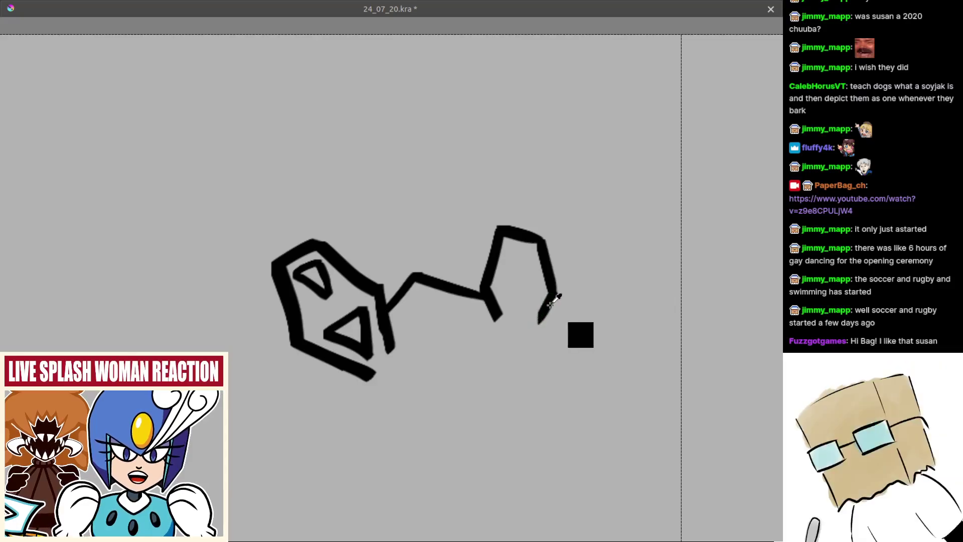
left_click_drag(555, 298, 533, 324)
key("ctrl+z")
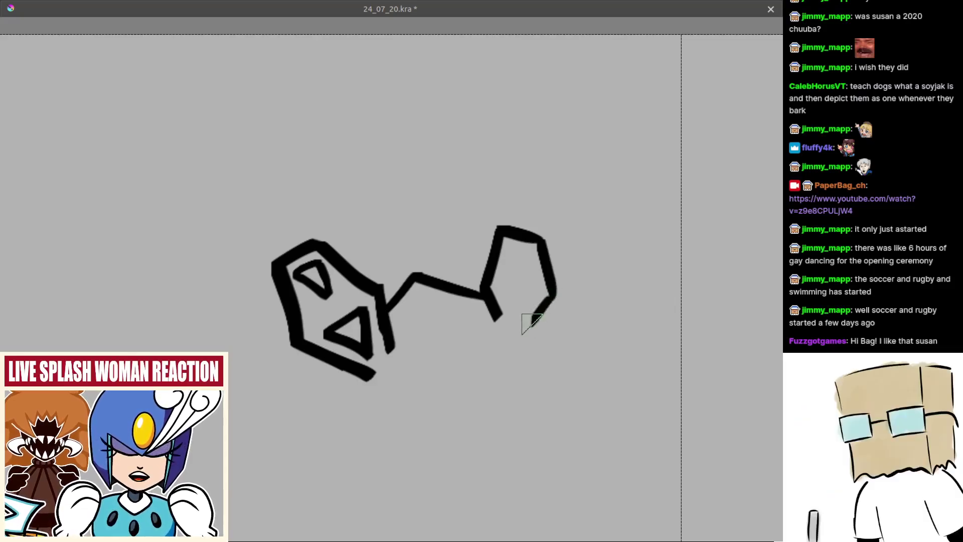
key("ctrl+z")
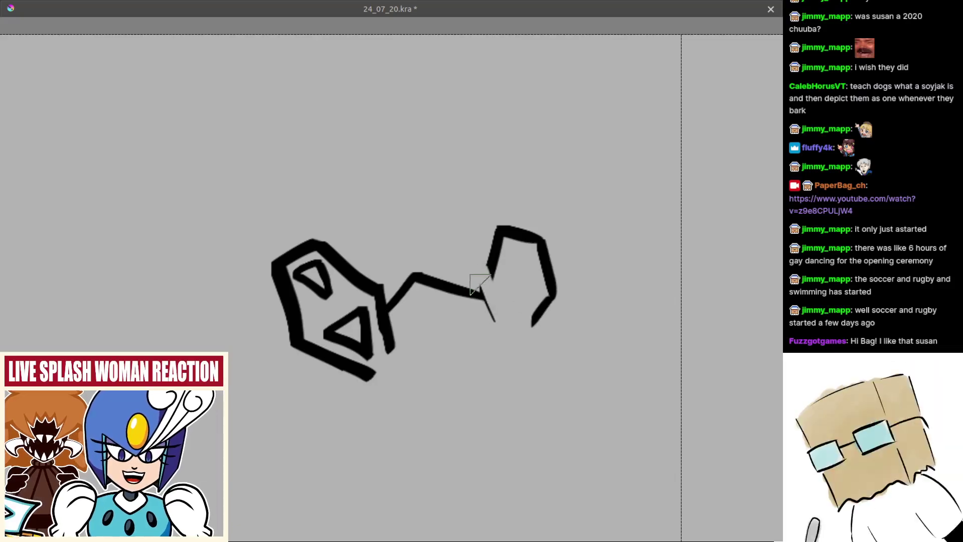
Redraw the second lens's inner edge as a thicker bent stroke and reconnect the bridge to it
left_click_drag(491, 263, 499, 314)
key("ctrl+z")
left_click_drag(489, 269, 495, 313)
key("ctrl+z")
key("ctrl+z")
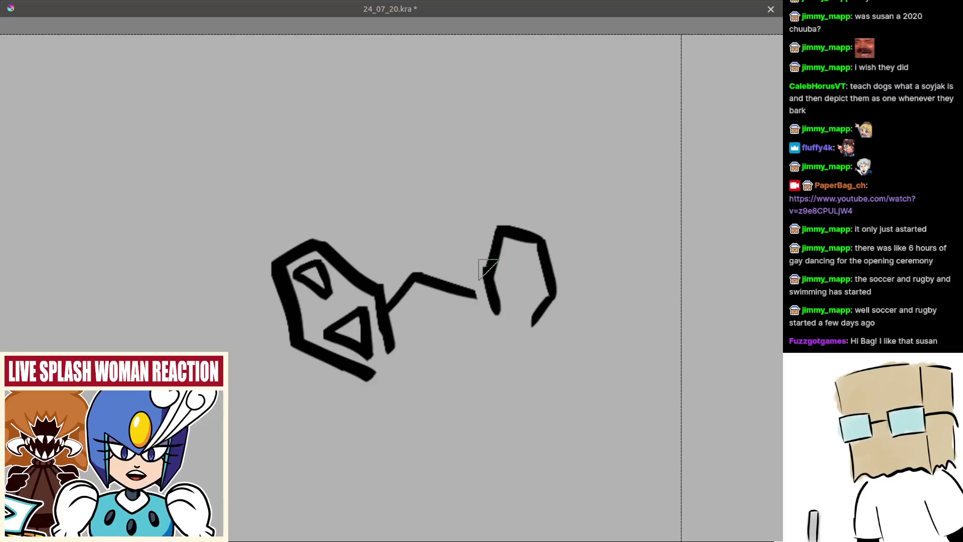
mouse_move(493, 255)
left_mouse_down()
mouse_move(448, 279)
mouse_move(496, 298)
mouse_move(456, 281)
mouse_move(498, 304)
left_mouse_up()
key("ctrl+z")
key("ctrl+z")
key("ctrl+z")
key("ctrl+z")
key("ctrl+z")
key("ctrl+z")
key("ctrl+z")
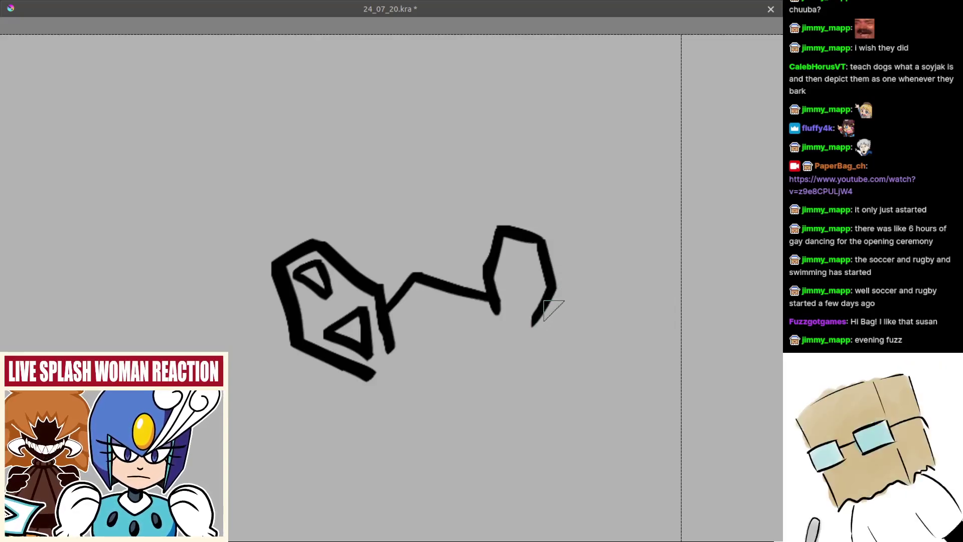
Draw two small triangles inside the second lens, one near its top and one near its open bottom
mouse_move(517, 312)
left_mouse_down()
mouse_move(503, 286)
mouse_move(532, 287)
mouse_move(517, 311)
left_mouse_up()
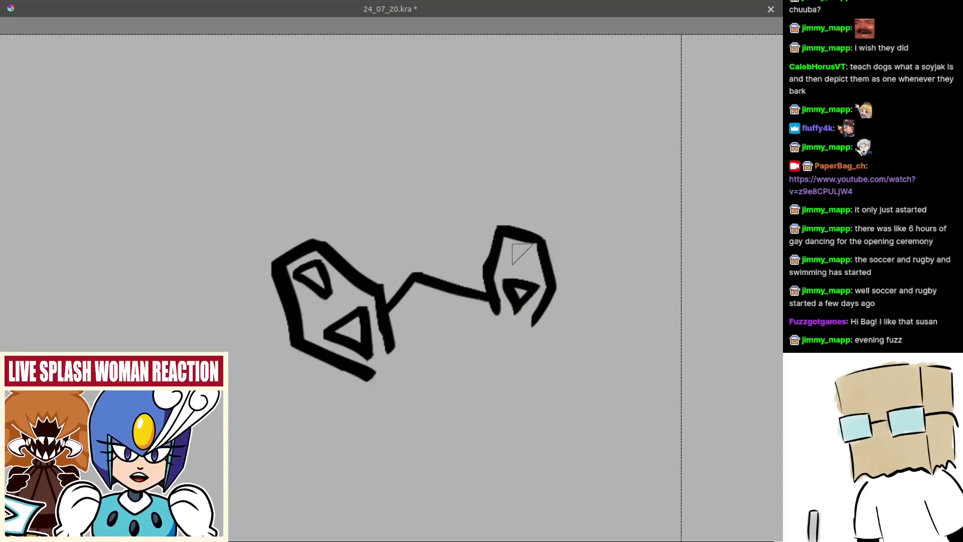
mouse_move(512, 247)
left_mouse_down()
mouse_move(523, 249)
mouse_move(522, 270)
mouse_move(509, 245)
mouse_move(531, 252)
left_mouse_up()
key("ctrl+z")
key("ctrl+z")
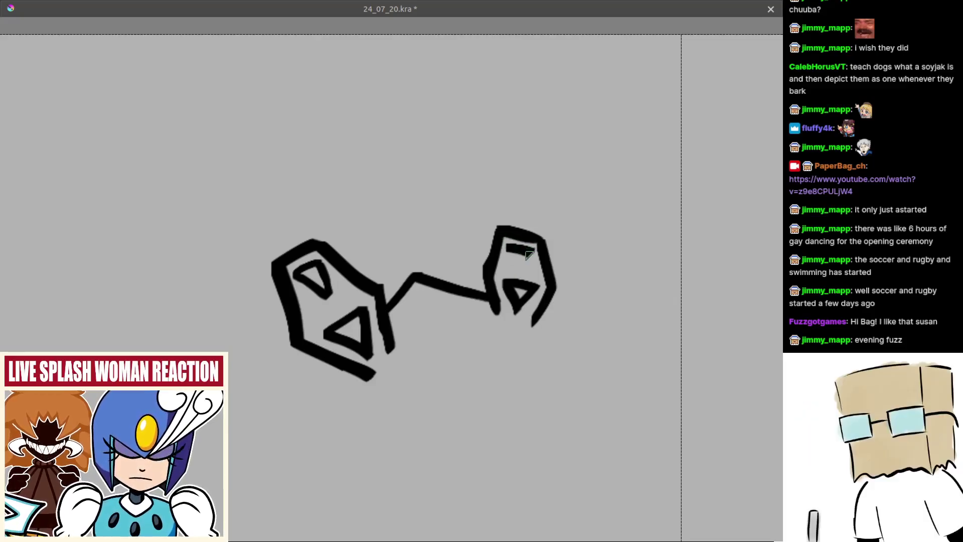
left_click_drag(531, 252, 507, 246)
mouse_move(510, 284)
left_mouse_down()
mouse_move(483, 303)
mouse_move(502, 246)
mouse_move(519, 315)
left_mouse_up()
key("ctrl+z")
key("ctrl+z")
mouse_move(502, 267)
left_mouse_down()
mouse_move(517, 294)
mouse_move(531, 278)
mouse_move(504, 260)
mouse_move(534, 266)
mouse_move(530, 293)
mouse_move(492, 263)
left_mouse_up()
key("ctrl+z")
key("ctrl+z")
key("ctrl+z")
key("ctrl+z")
key("ctrl+z")
Retouch the small strap detail between the panda character's front arms
scroll(503, 276, "down", 8)
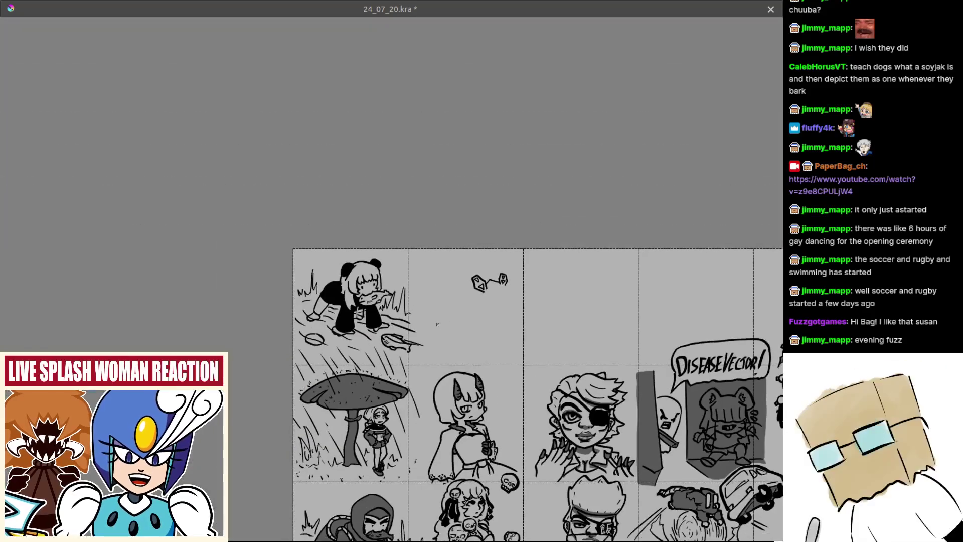
scroll(439, 324, "up", 6)
left_click_drag(473, 334, 508, 344)
left_click_drag(439, 339, 475, 371)
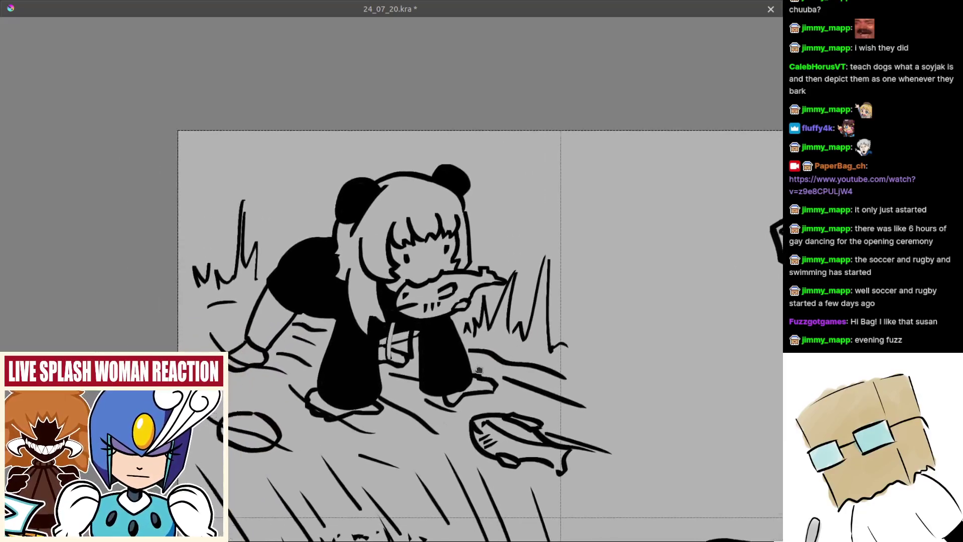
scroll(475, 371, "up", 4)
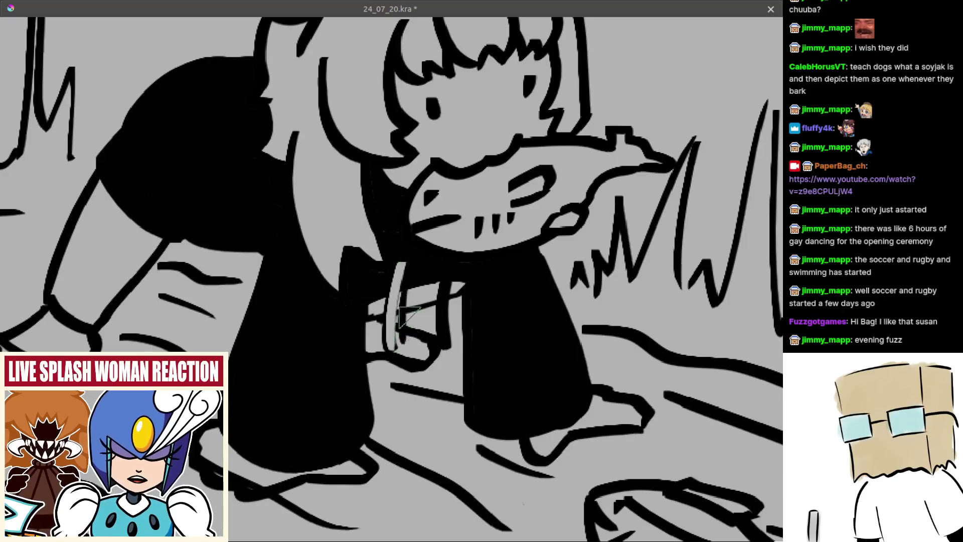
key("ctrl+z")
mouse_move(406, 263)
left_mouse_down()
mouse_move(398, 313)
mouse_move(478, 404)
mouse_move(441, 305)
left_mouse_up()
scroll(466, 345, "up", 2)
left_click_drag(424, 346, 421, 376)
scroll(432, 368, "down", 6)
scroll(478, 367, "up", 1)
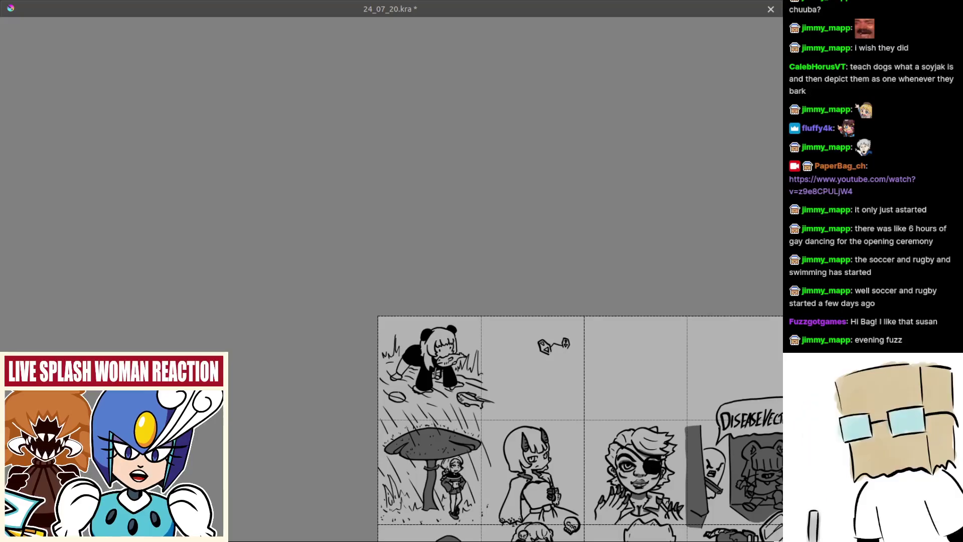
Save the doodle sheet with the faceted glasses and the retouched panda character
left_click_drag(512, 349, 399, 281)
key("ctrl+s")
scroll(400, 316, "up", 4)
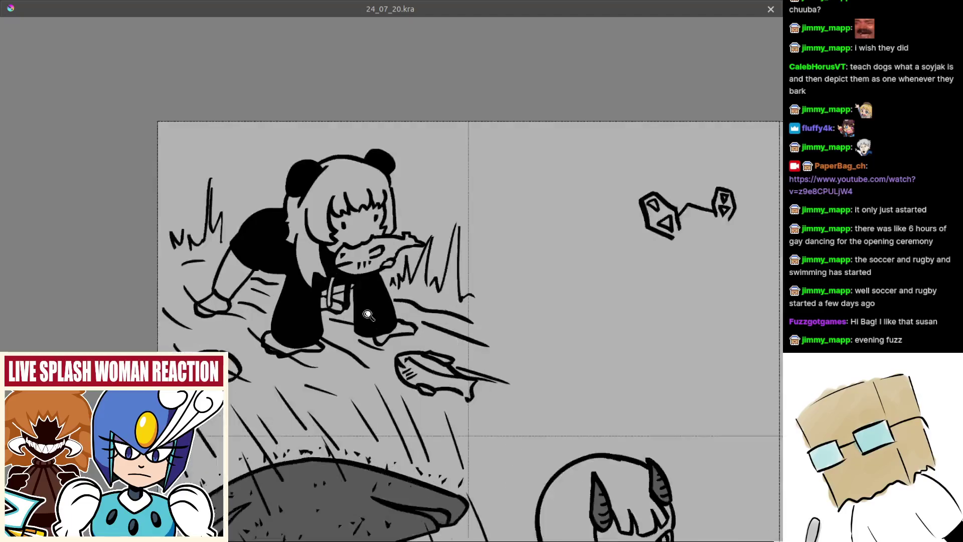
Add short ground strokes around the panda character's front paws and save the doodle sheet
key("ctrl+z")
mouse_move(344, 305)
left_mouse_down()
mouse_move(341, 322)
mouse_move(385, 355)
left_mouse_up()
key("ctrl+z")
key("ctrl+z")
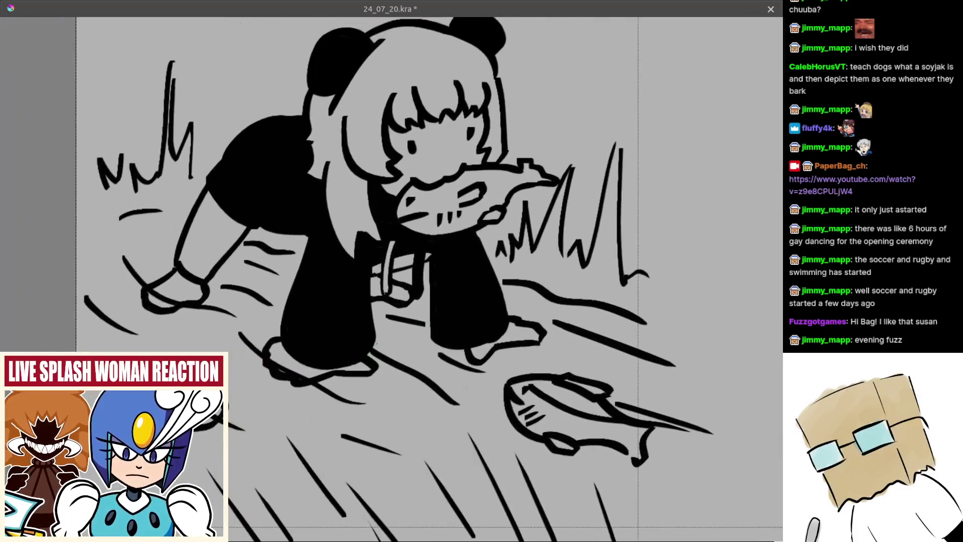
left_click_drag(333, 334, 433, 385)
left_click_drag(352, 291, 400, 305)
left_click_drag(490, 317, 422, 313)
mouse_move(491, 344)
left_mouse_down()
mouse_move(454, 338)
mouse_move(474, 410)
mouse_move(436, 379)
mouse_move(464, 320)
mouse_move(512, 305)
mouse_move(496, 298)
left_mouse_up()
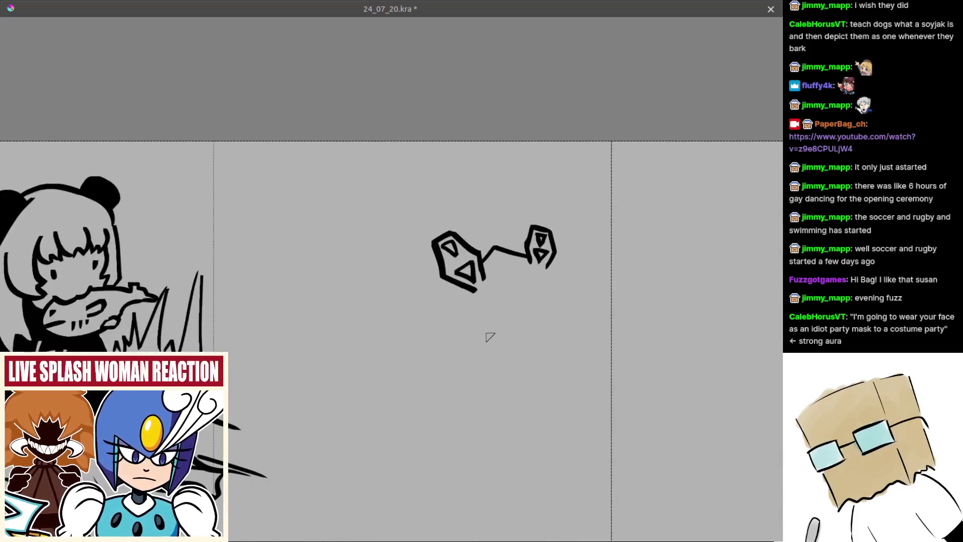
key("ctrl+s")
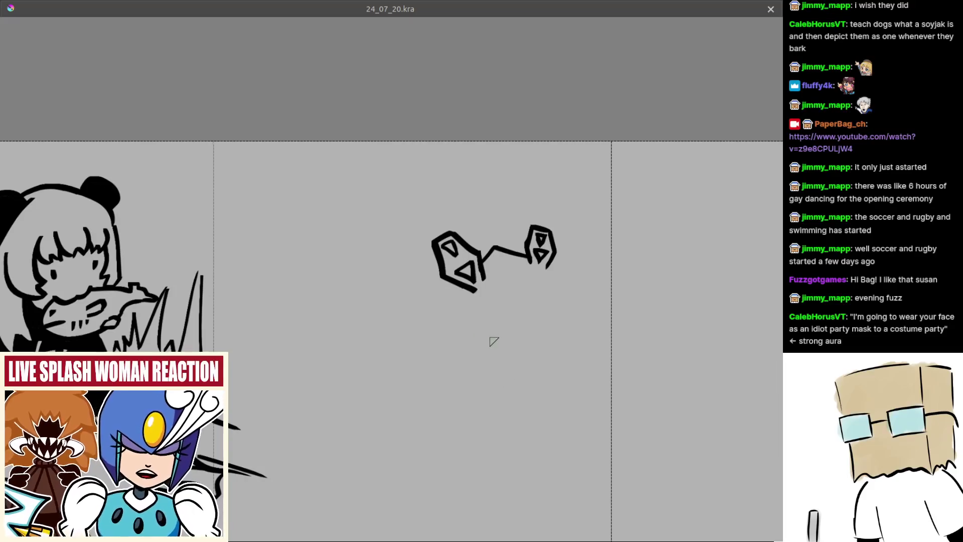
Draw the lower edge of the glasses' bridge as a thick bent line joining the two lenses
mouse_move(462, 340)
left_mouse_down()
mouse_move(469, 311)
mouse_move(458, 329)
left_mouse_up()
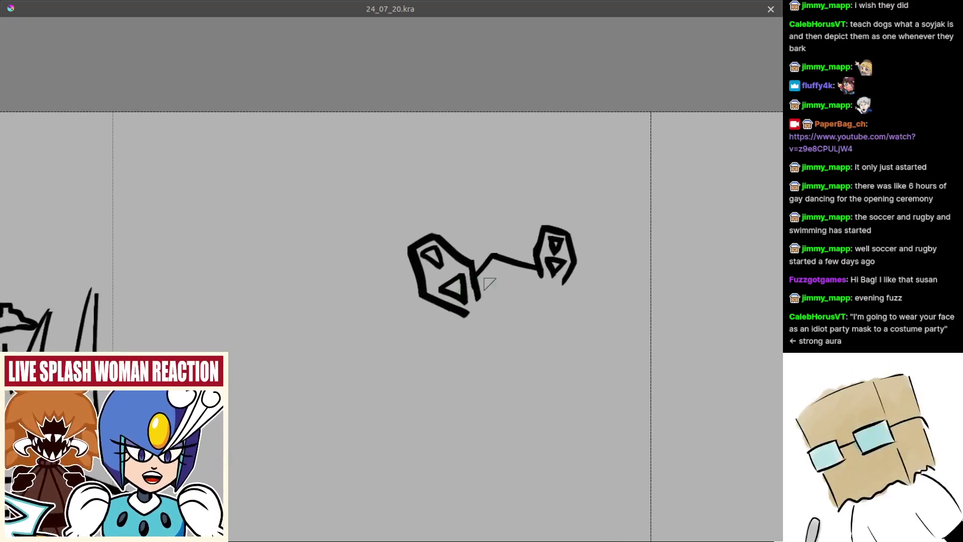
left_click_drag(481, 278, 504, 267)
mouse_move(483, 297)
left_mouse_down()
mouse_move(501, 276)
mouse_move(527, 274)
left_mouse_up()
key("ctrl+z")
key("ctrl+z")
key("ctrl+z")
left_click_drag(472, 305, 511, 278)
key("ctrl+z")
mouse_move(474, 305)
left_mouse_down()
mouse_move(511, 276)
mouse_move(554, 284)
left_mouse_up()
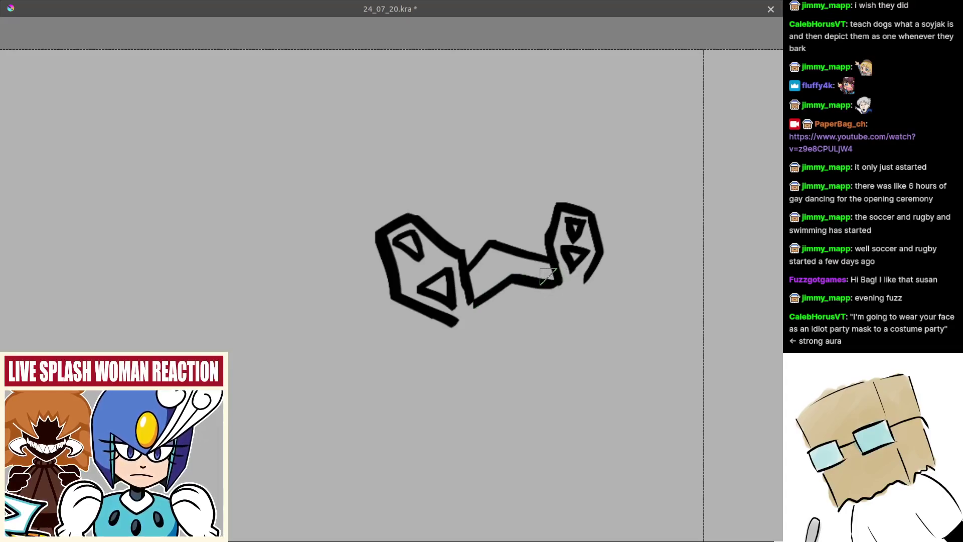
key("ctrl+z")
key("ctrl+z")
mouse_move(472, 305)
left_mouse_down()
mouse_move(524, 271)
mouse_move(554, 273)
mouse_move(521, 270)
mouse_move(554, 270)
left_mouse_up()
key("ctrl+z")
key("ctrl+z")
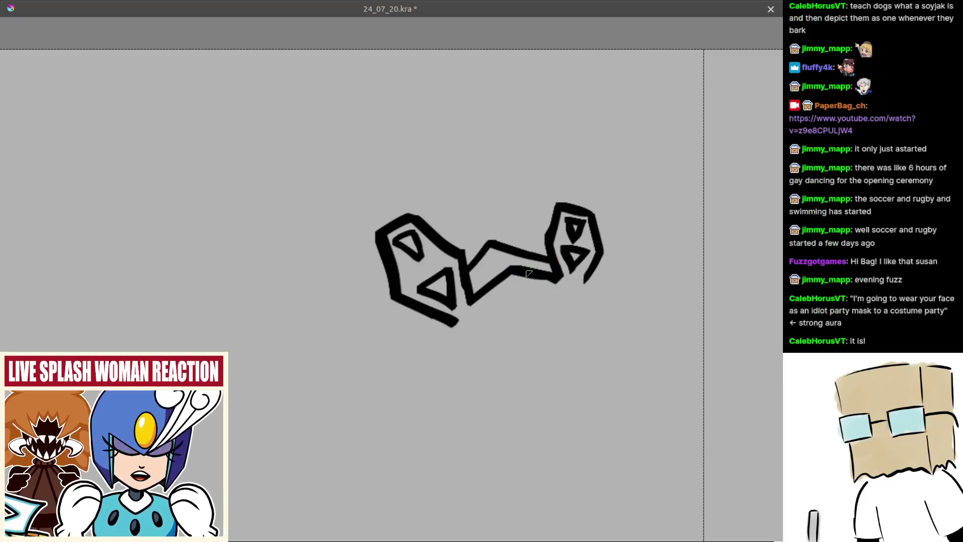
Draw a small elongated loop inside the bridge, just below its peak
scroll(502, 263, "up", 2)
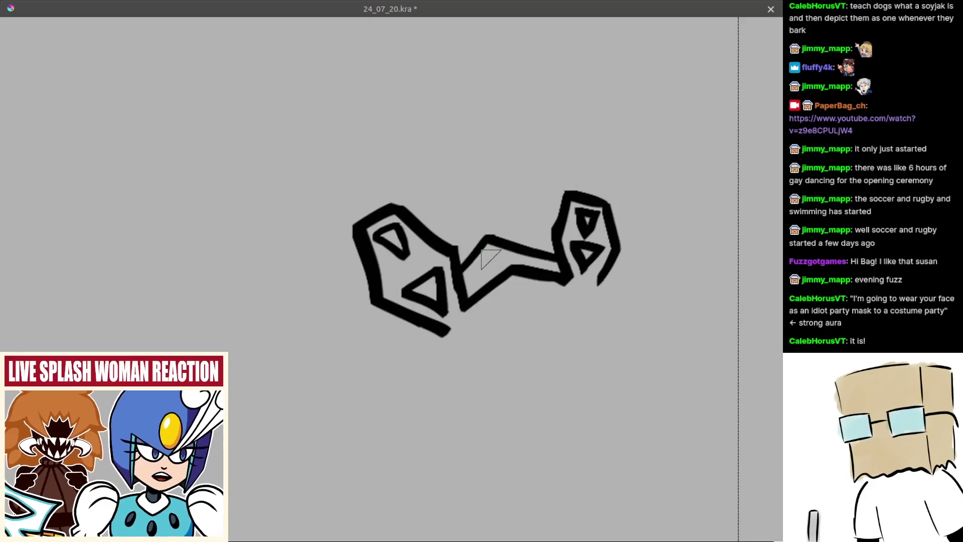
mouse_move(489, 262)
left_mouse_down()
mouse_move(524, 257)
mouse_move(479, 346)
mouse_move(481, 382)
left_mouse_up()
mouse_move(500, 278)
left_mouse_down()
mouse_move(498, 258)
mouse_move(474, 258)
mouse_move(472, 246)
mouse_move(515, 246)
mouse_move(508, 267)
mouse_move(495, 250)
mouse_move(507, 263)
mouse_move(548, 252)
left_mouse_up()
key("ctrl+z")
key("ctrl+z")
key("ctrl+z")
Close the open bottom edges of both faceted lenses
scroll(522, 253, "down", 6)
scroll(496, 254, "up", 3)
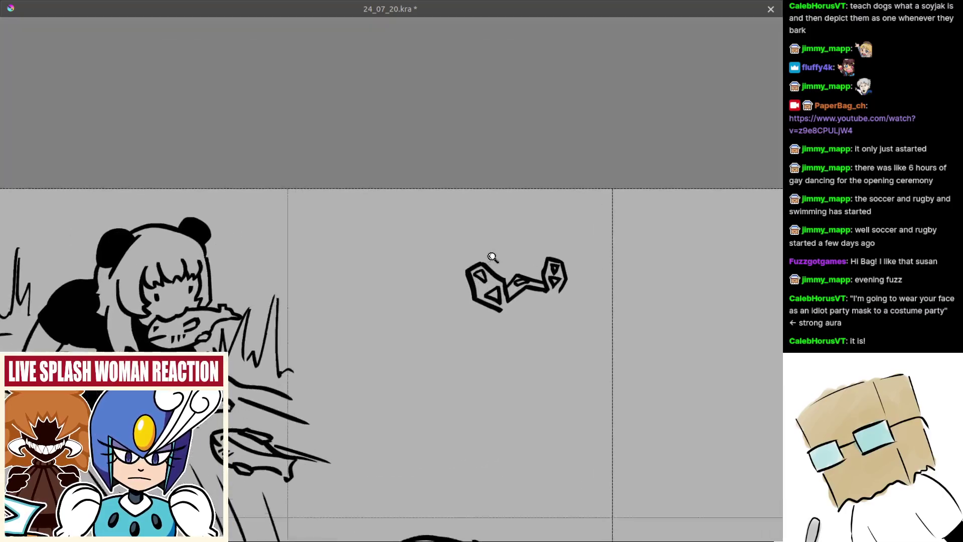
scroll(532, 303, "up", 1)
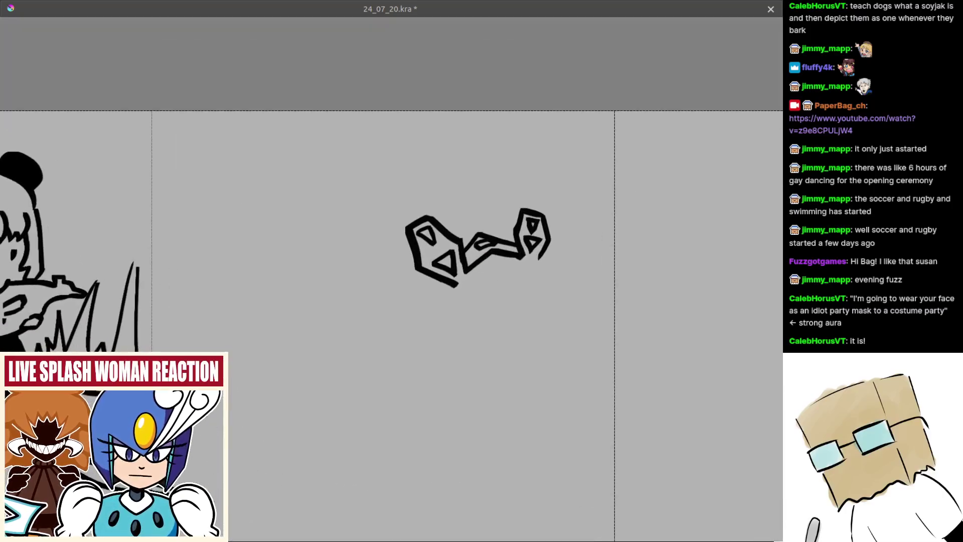
scroll(471, 294, "up", 1)
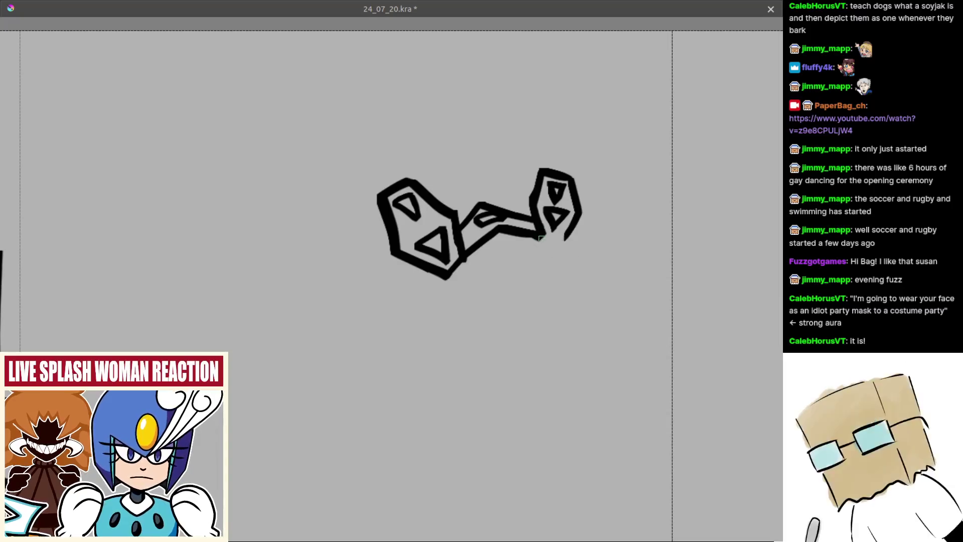
scroll(552, 260, "down", 3)
left_click_drag(542, 289, 491, 310)
scroll(485, 296, "up", 1)
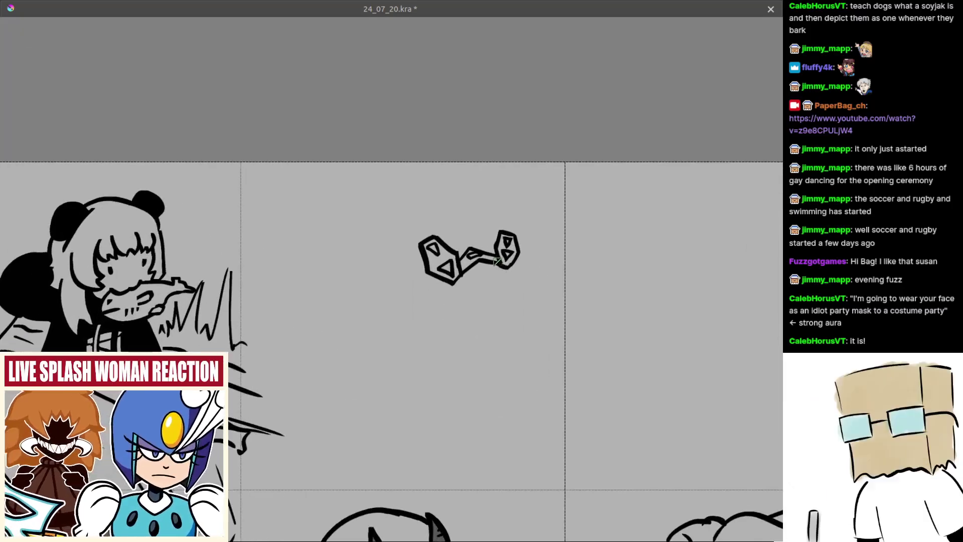
scroll(482, 292, "up", 4)
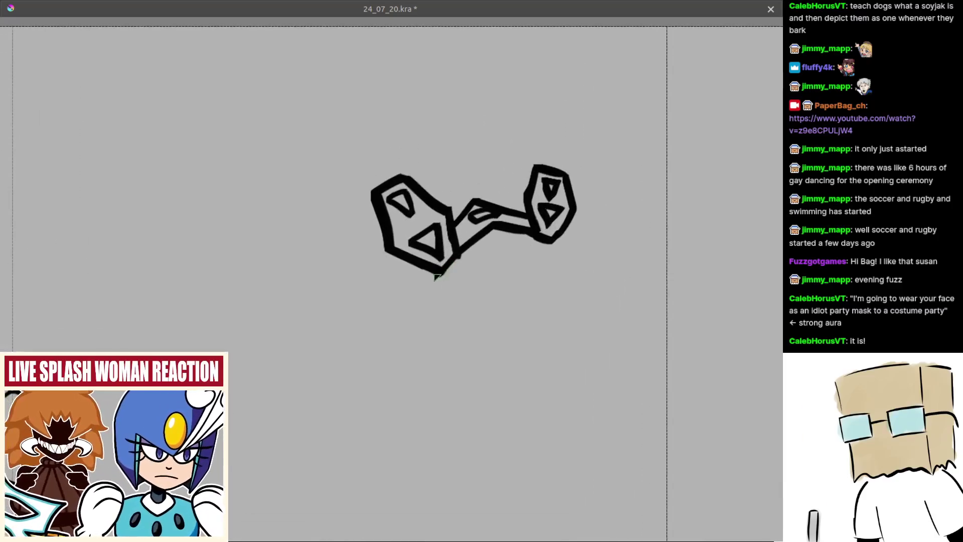
mouse_move(430, 277)
left_mouse_down()
mouse_move(439, 298)
mouse_move(389, 292)
left_mouse_up()
key("ctrl+z")
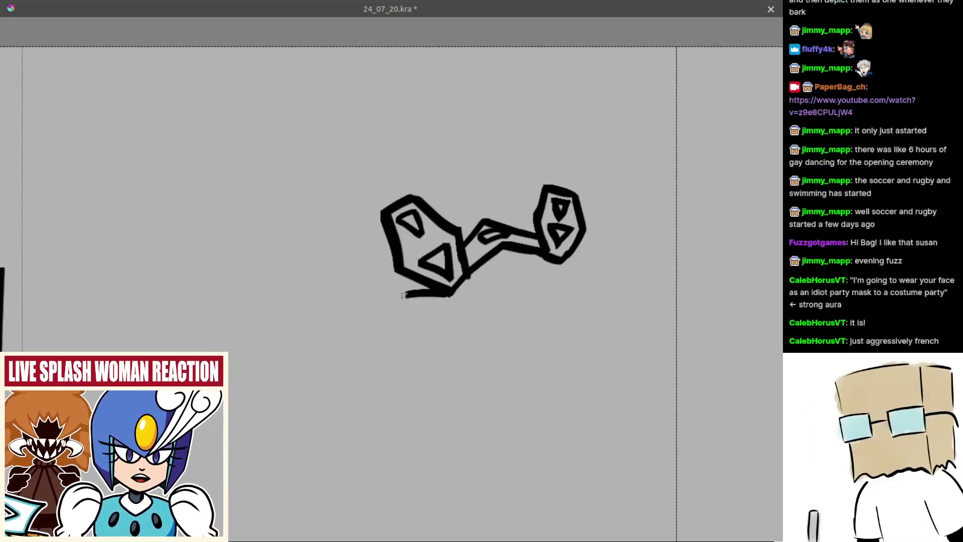
mouse_move(449, 295)
left_mouse_down()
mouse_move(414, 289)
mouse_move(403, 302)
left_mouse_up()
key("ctrl+z")
key("ctrl+z")
Redraw the bottom edge of the second lens so it ends slightly higher and flatter
mouse_move(564, 258)
left_mouse_down()
mouse_move(540, 250)
mouse_move(562, 262)
left_mouse_up()
key("ctrl+z")
key("ctrl+z")
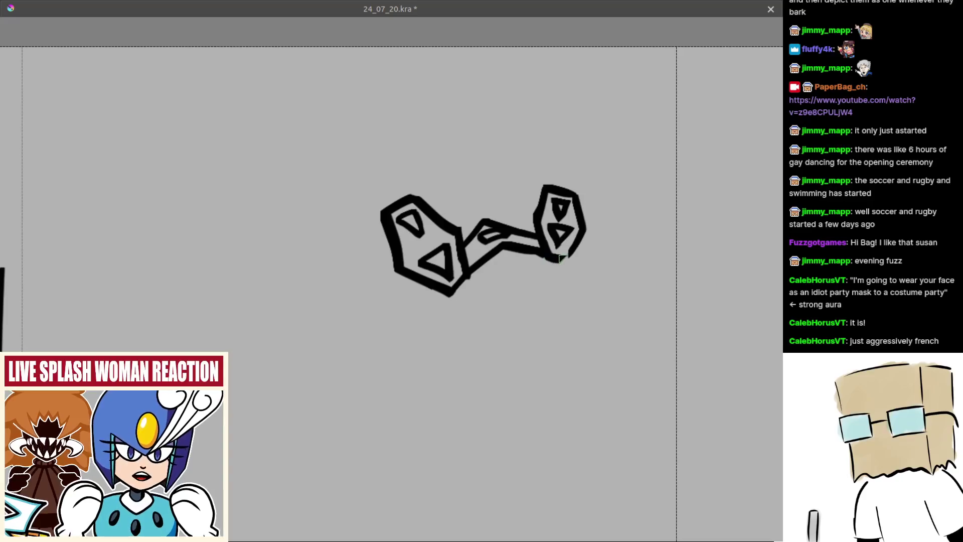
left_click_drag(573, 252, 547, 255)
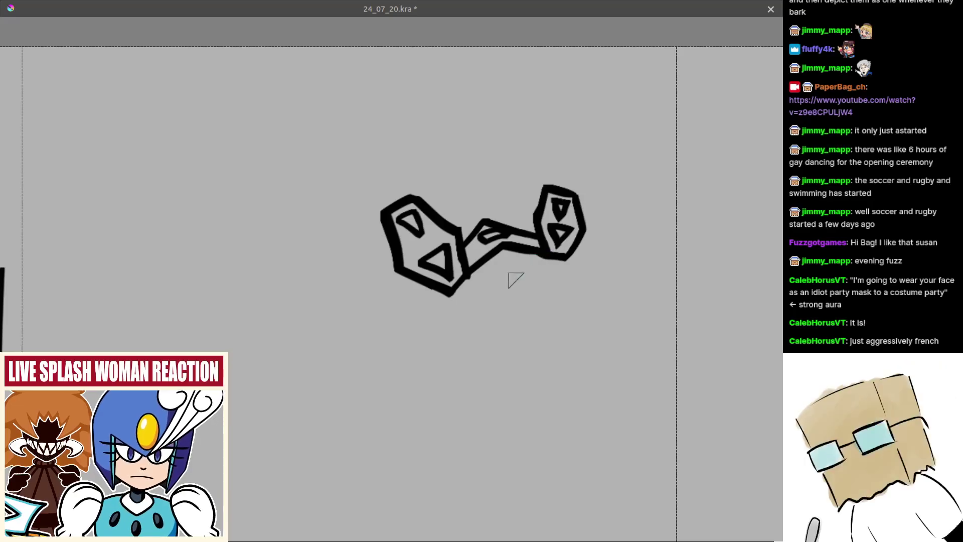
mouse_move(454, 292)
left_mouse_down()
mouse_move(474, 308)
mouse_move(462, 306)
mouse_move(522, 323)
mouse_move(476, 309)
mouse_move(581, 291)
left_mouse_up()
left_click_drag(559, 256, 577, 287)
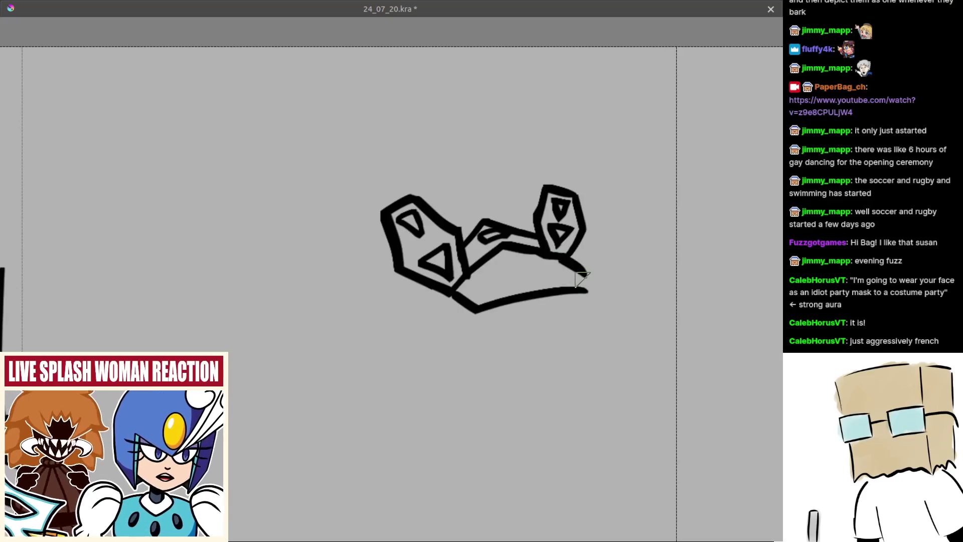
key("ctrl+z")
key("ctrl+z")
Draw the lower edge of a cap brim beneath the glasses as a line that rises and bends back down
mouse_move(489, 317)
left_mouse_down()
mouse_move(552, 281)
mouse_move(592, 301)
left_mouse_up()
key("ctrl+z")
key("ctrl+z")
key("ctrl+z")
key("ctrl+z")
left_click_drag(551, 294, 612, 307)
key("ctrl+z")
key("ctrl+z")
key("ctrl+z")
key("ctrl+z")
key("ctrl+z")
Close the brim outline with a sloping edge from the second lens and a short edge under the first lens
mouse_move(558, 259)
left_mouse_down()
mouse_move(614, 302)
mouse_move(602, 276)
mouse_move(616, 293)
left_mouse_up()
key("ctrl+z")
key("ctrl+z")
key("ctrl+z")
left_click_drag(569, 260, 620, 303)
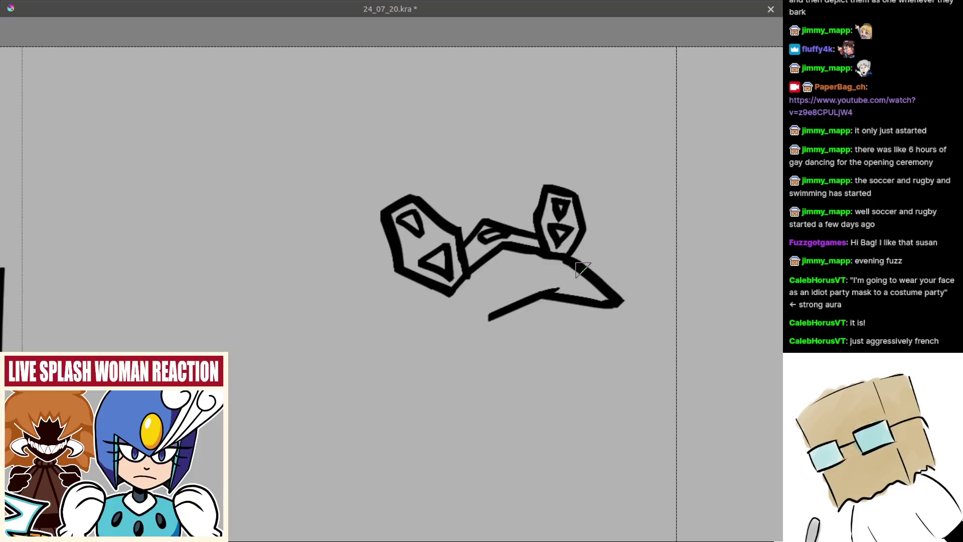
mouse_move(448, 296)
left_mouse_down()
mouse_move(486, 327)
mouse_move(536, 297)
left_mouse_up()
key("ctrl+z")
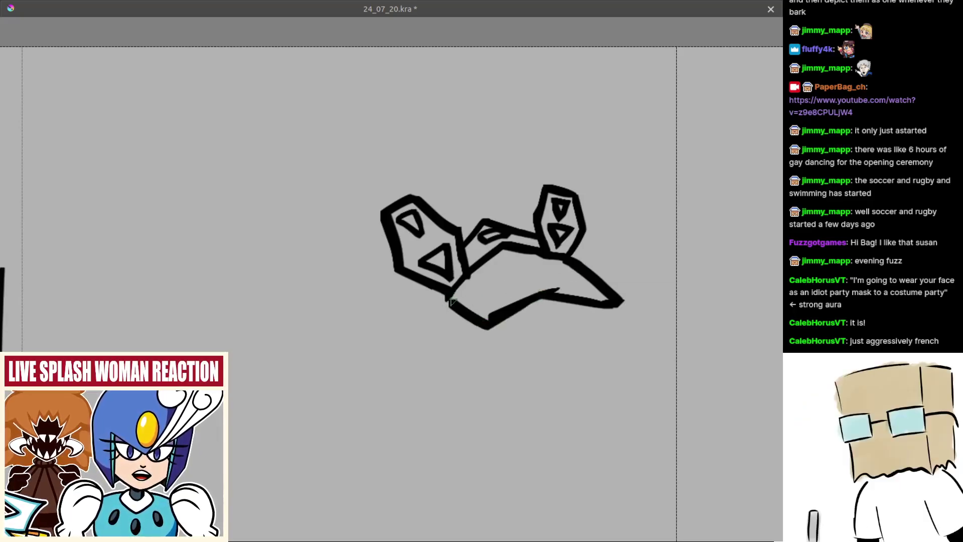
Fill the cap brim and the small loop in the glasses' bridge with black
left_click(493, 319)
scroll(481, 301, "down", 3)
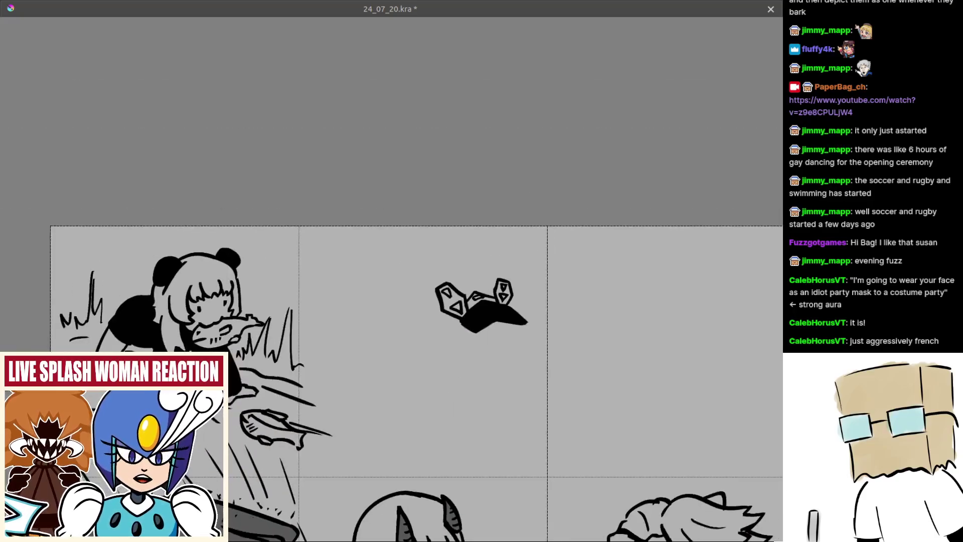
scroll(474, 258, "up", 2)
scroll(491, 305, "up", 2)
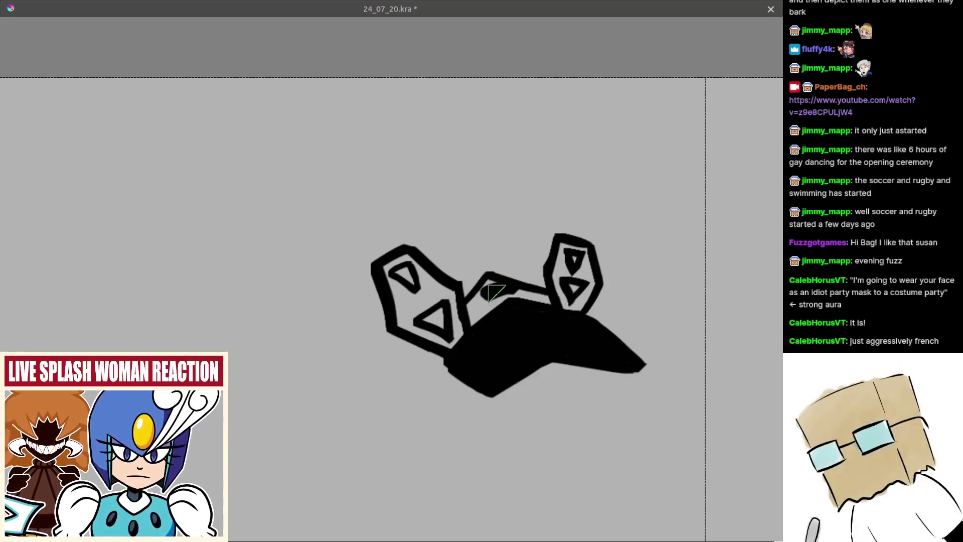
Fill the triangles inside both lenses with black
left_click(434, 320)
left_click(401, 277)
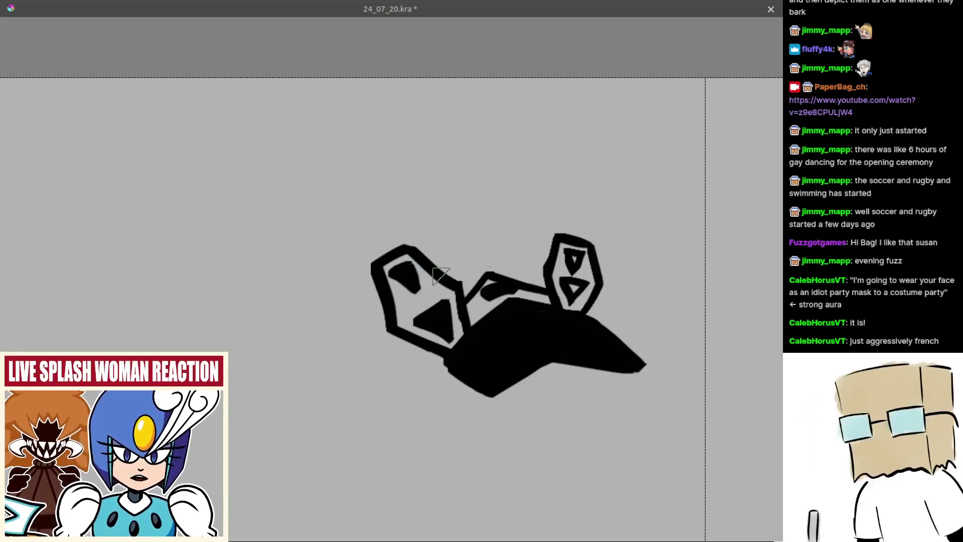
scroll(564, 281, "up", 2)
left_click(578, 248)
left_click(577, 290)
scroll(532, 275, "down", 5)
scroll(532, 276, "up", 3)
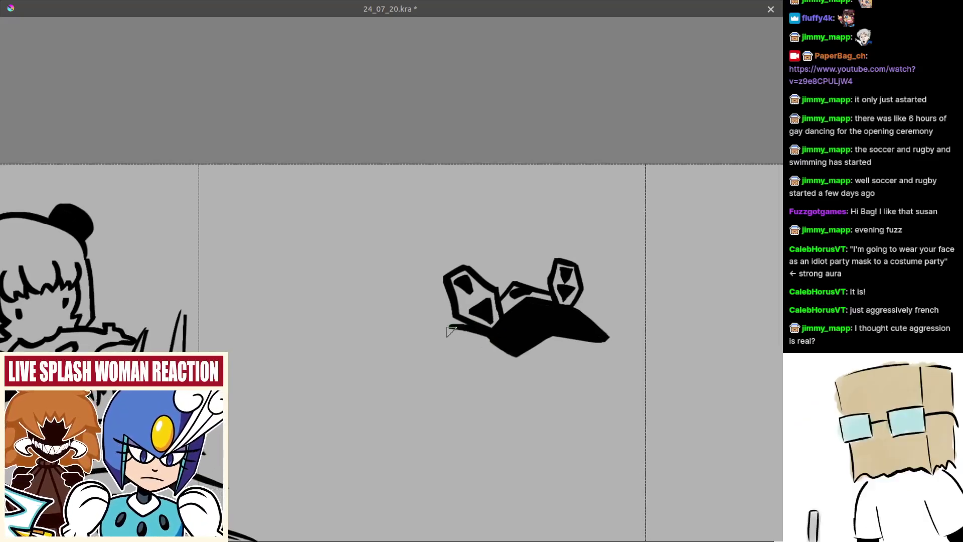
Draw the cap's short lower back edge and the rounded arc of its crown over the glasses
left_click_drag(486, 335, 410, 327)
key("ctrl+z")
mouse_move(489, 335)
left_mouse_down()
mouse_move(433, 329)
mouse_move(446, 333)
left_mouse_up()
key("ctrl+z")
mouse_move(443, 236)
left_mouse_down()
mouse_move(512, 225)
mouse_move(499, 224)
left_mouse_up()
key("ctrl+z")
key("ctrl+z")
mouse_move(418, 255)
left_mouse_down()
mouse_move(544, 241)
mouse_move(560, 261)
mouse_move(563, 249)
mouse_move(540, 237)
mouse_move(567, 261)
left_mouse_up()
key("ctrl+z")
key("ctrl+z")
key("ctrl+z")
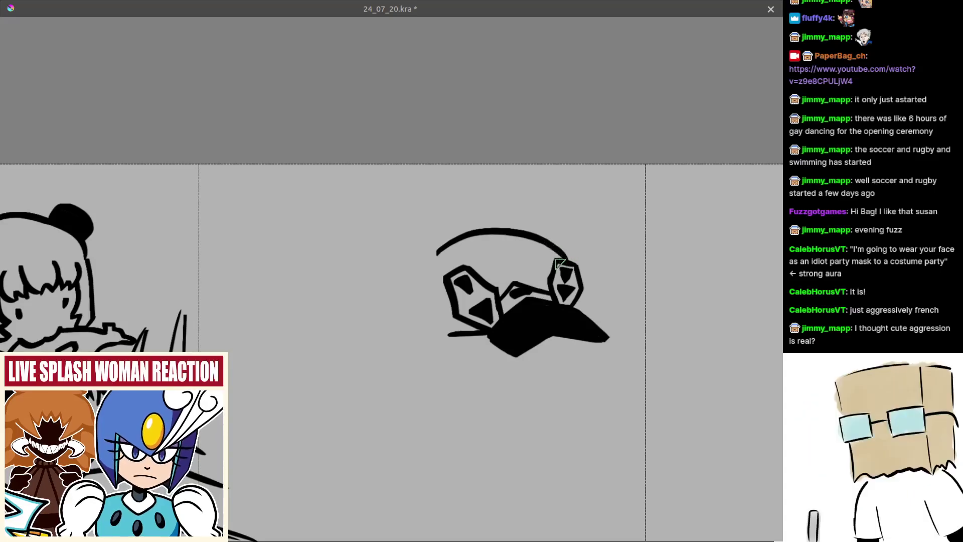
Complete the back curve of the cap's crown and fill the crown with black
left_click_drag(442, 247, 411, 286)
key("ctrl+z")
key("ctrl+z")
mouse_move(454, 238)
left_mouse_down()
mouse_move(422, 267)
mouse_move(432, 319)
mouse_move(416, 299)
mouse_move(433, 331)
mouse_move(426, 324)
mouse_move(450, 330)
left_mouse_up()
key("ctrl+z")
left_click(448, 322)
scroll(477, 293, "down", 5)
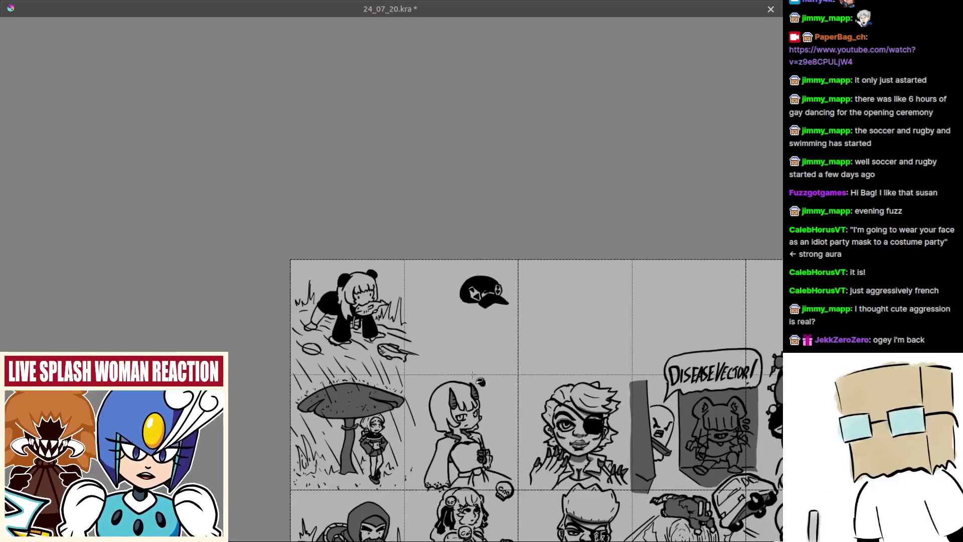
scroll(480, 301, "up", 8)
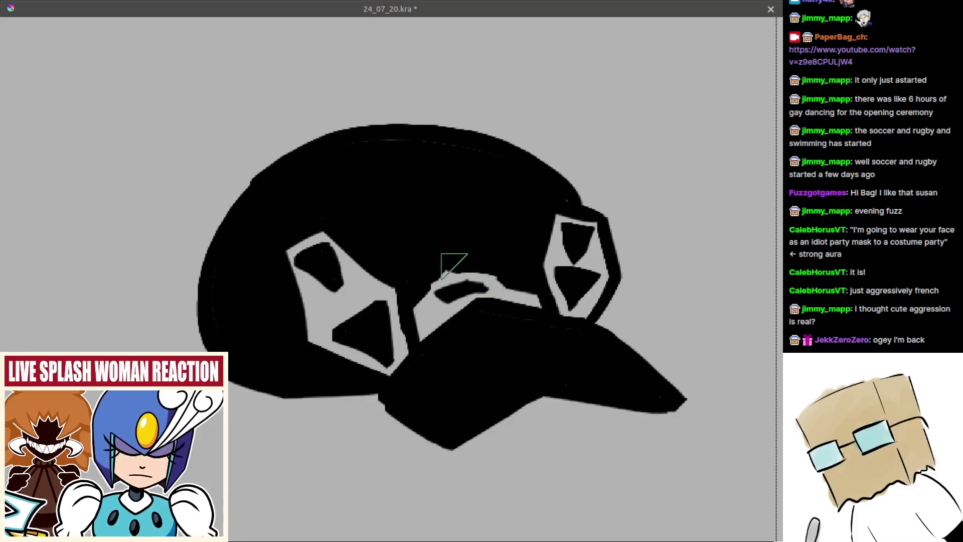
Touch up the black edge of the crown above the glasses' bridge and save the doodle sheet
key("ctrl+z")
mouse_move(461, 265)
left_mouse_down()
mouse_move(494, 260)
mouse_move(454, 264)
mouse_move(503, 272)
mouse_move(444, 251)
mouse_move(525, 282)
left_mouse_up()
key("ctrl+z")
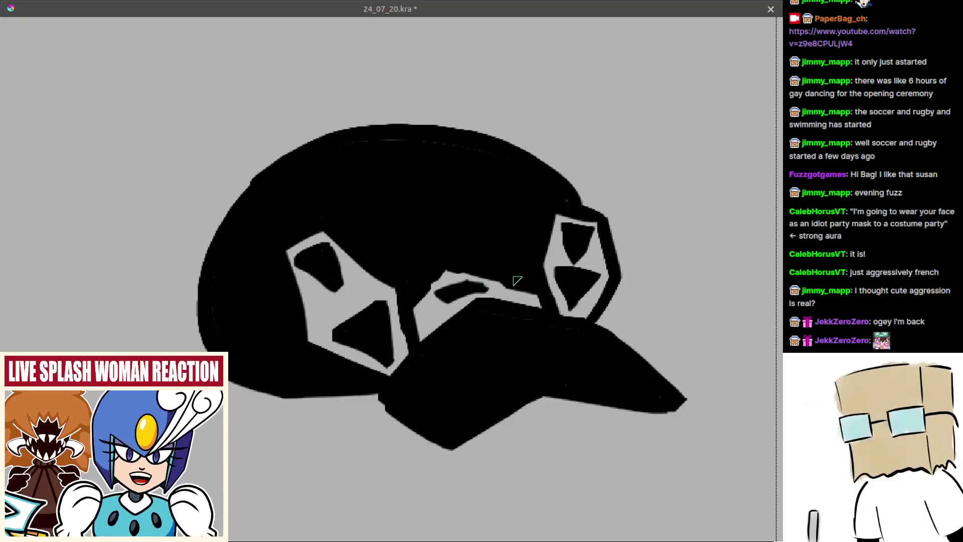
left_click_drag(421, 297, 432, 286)
left_click_drag(452, 253, 477, 336)
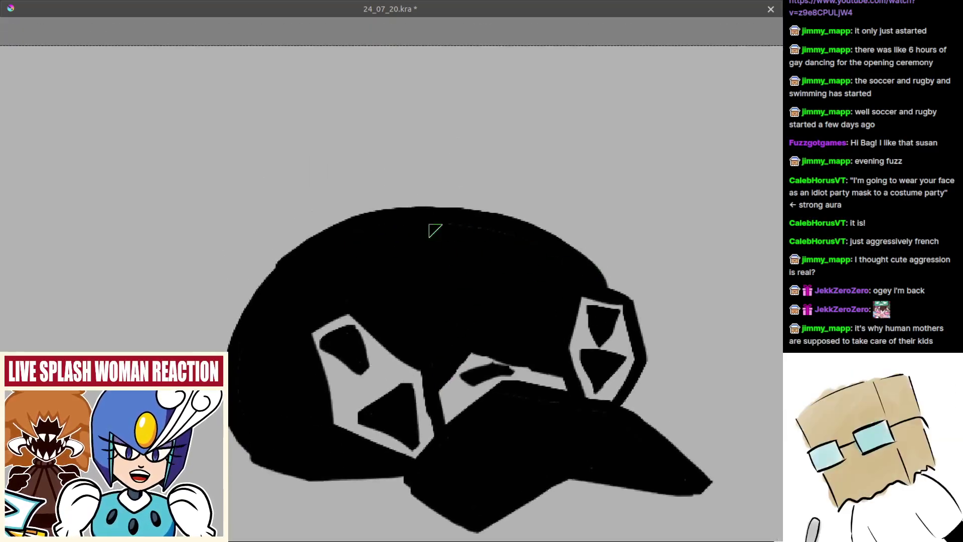
scroll(502, 271, "down", 4)
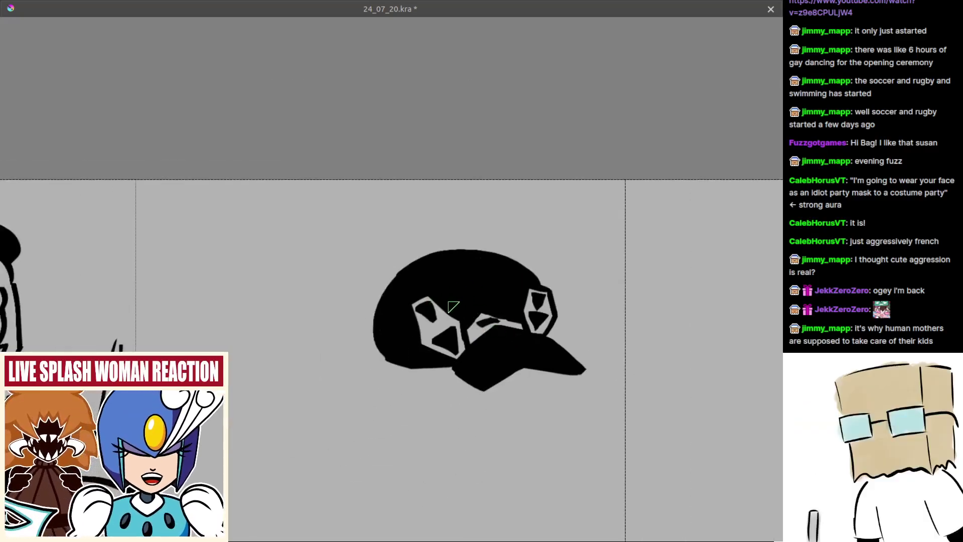
key("ctrl+s")
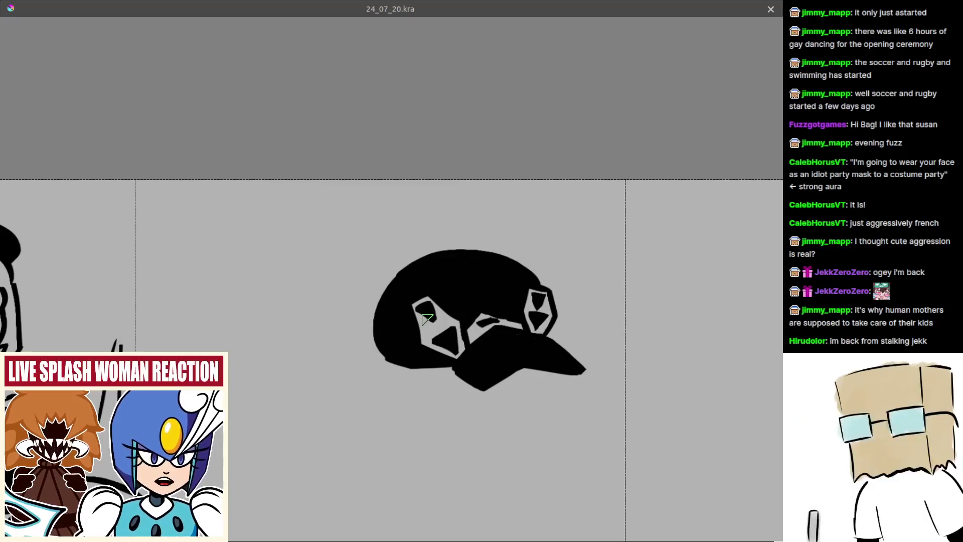
Reshape the cap's lower back corner into a small downward-pointing tab
mouse_move(463, 371)
left_mouse_down()
mouse_move(456, 339)
mouse_move(445, 330)
mouse_move(439, 344)
left_mouse_up()
scroll(430, 338, "up", 2)
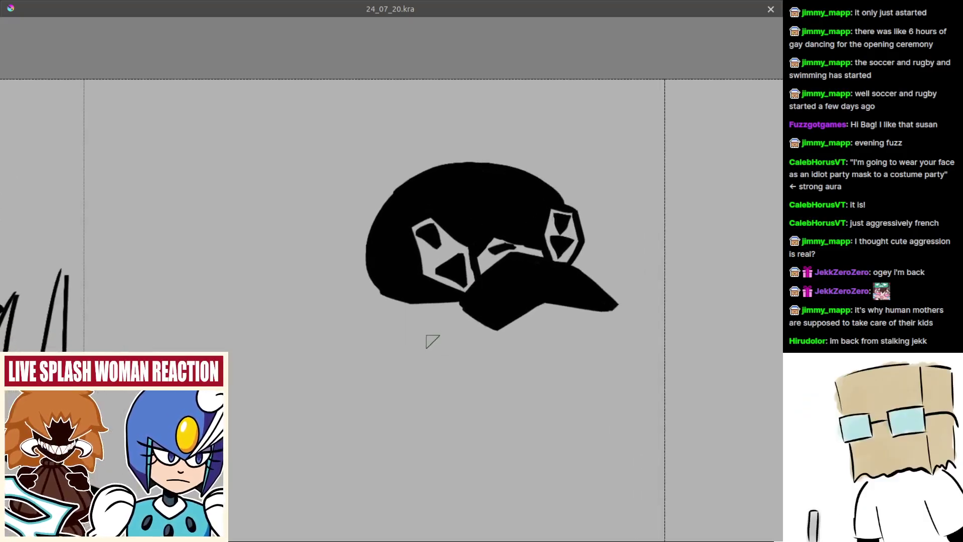
mouse_move(435, 332)
left_mouse_down()
mouse_move(402, 323)
mouse_move(424, 296)
mouse_move(401, 317)
left_mouse_up()
key("ctrl+z")
key("ctrl+z")
left_click_drag(455, 300, 400, 314)
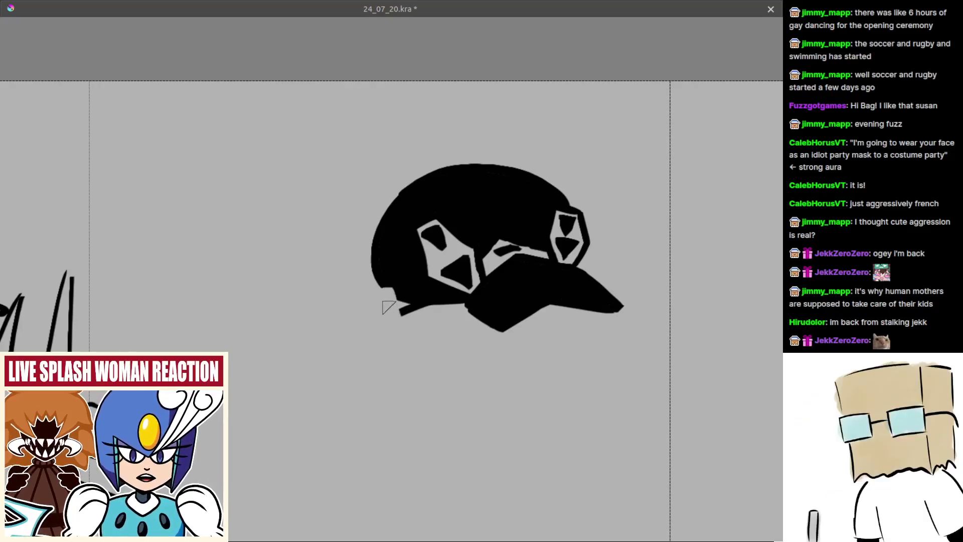
left_click_drag(389, 287, 323, 290)
key("ctrl+z")
key("ctrl+z")
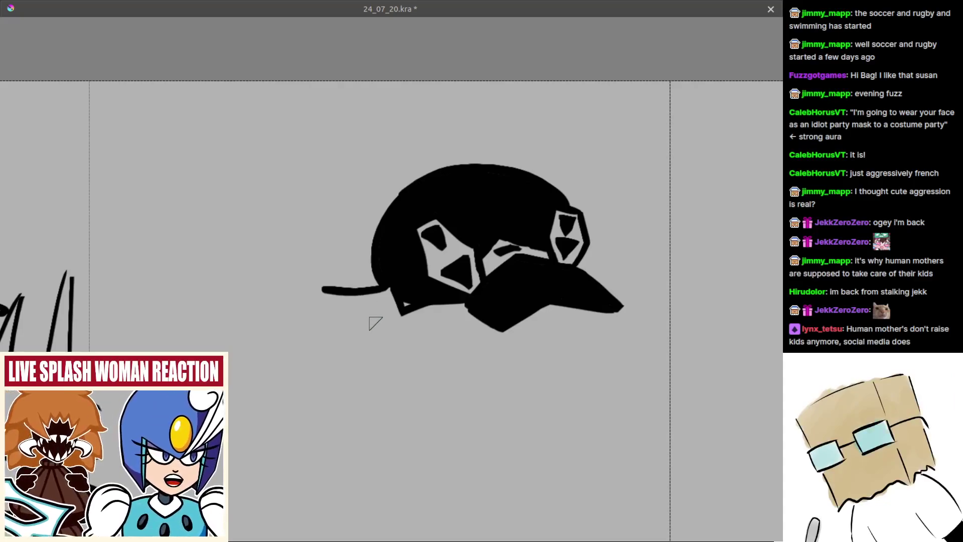
Replace the stroke behind the cap with a long curved hair strand sweeping down and away from its back
key("ctrl+z")
mouse_move(312, 328)
left_mouse_down()
mouse_move(370, 292)
mouse_move(408, 285)
mouse_move(380, 301)
mouse_move(386, 282)
left_mouse_up()
key("ctrl+z")
key("ctrl+z")
key("ctrl+z")
key("ctrl+z")
key("ctrl+z")
mouse_move(319, 348)
left_mouse_down()
mouse_move(381, 277)
mouse_move(360, 300)
mouse_move(390, 287)
left_mouse_up()
key("ctrl+z")
key("ctrl+z")
key("ctrl+z")
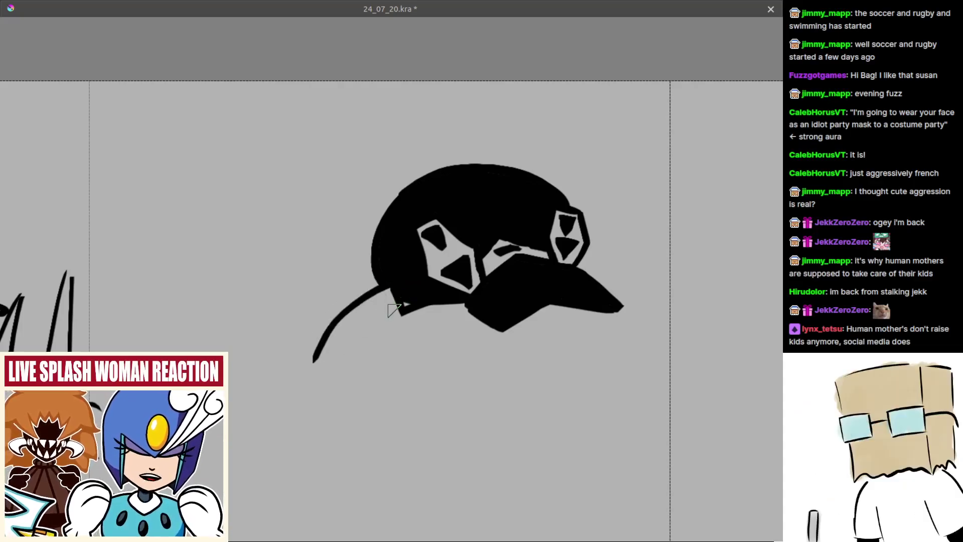
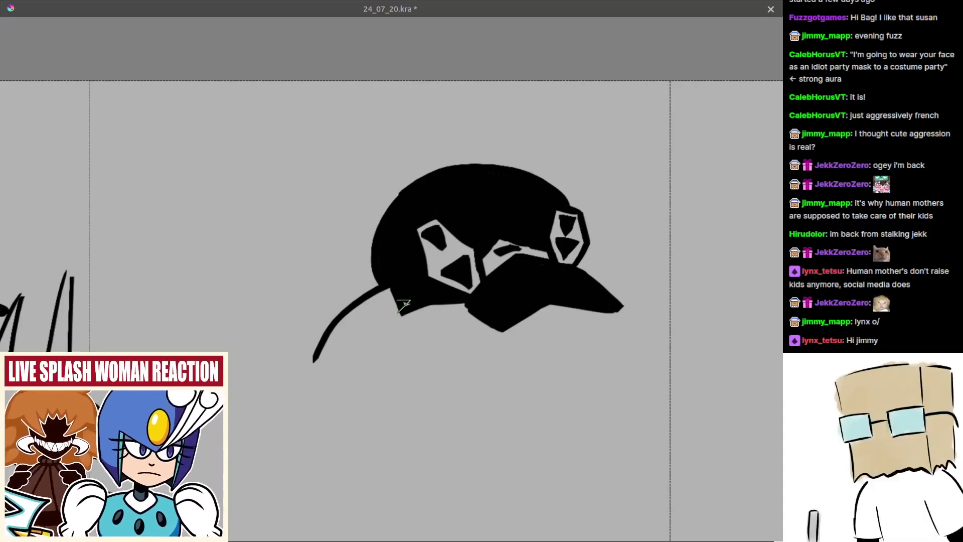
Draw the underside of the hair lock, curving from its pointed tip back up toward the cap
left_click_drag(410, 344, 429, 312)
left_click_drag(416, 364, 393, 309)
left_click_drag(327, 325, 408, 279)
key("ctrl+z")
left_click_drag(321, 331, 406, 276)
key("ctrl+z")
left_click_drag(322, 330, 384, 281)
key("ctrl+z")
mouse_move(321, 332)
left_mouse_down()
mouse_move(391, 276)
mouse_move(384, 264)
mouse_move(390, 313)
mouse_move(382, 301)
mouse_move(377, 321)
left_mouse_up()
key("ctrl+z")
key("ctrl+z")
Draw a second pointed hair lock below the cap's tab with a curved downward stroke and a rising underside stroke
left_click_drag(390, 279, 387, 322)
key("ctrl+z")
key("ctrl+z")
mouse_move(395, 275)
left_mouse_down()
mouse_move(400, 322)
mouse_move(393, 314)
mouse_move(452, 303)
left_mouse_up()
key("ctrl+z")
mouse_move(381, 327)
left_mouse_down()
mouse_move(381, 307)
mouse_move(454, 289)
left_mouse_up()
key("ctrl+z")
left_click_drag(382, 327, 451, 298)
key("ctrl+z")
key("ctrl+z")
key("ctrl+z")
key("ctrl+z")
left_click_drag(382, 325, 466, 295)
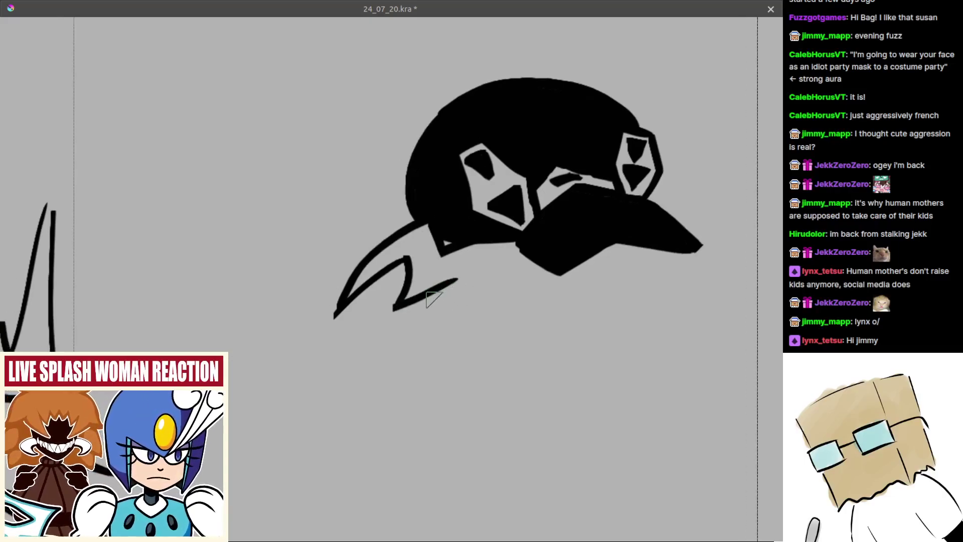
Draw a third, larger pointed hair lock with a curved downward stroke and a long underside stroke rising to the cap's brim
left_click_drag(456, 279, 409, 364)
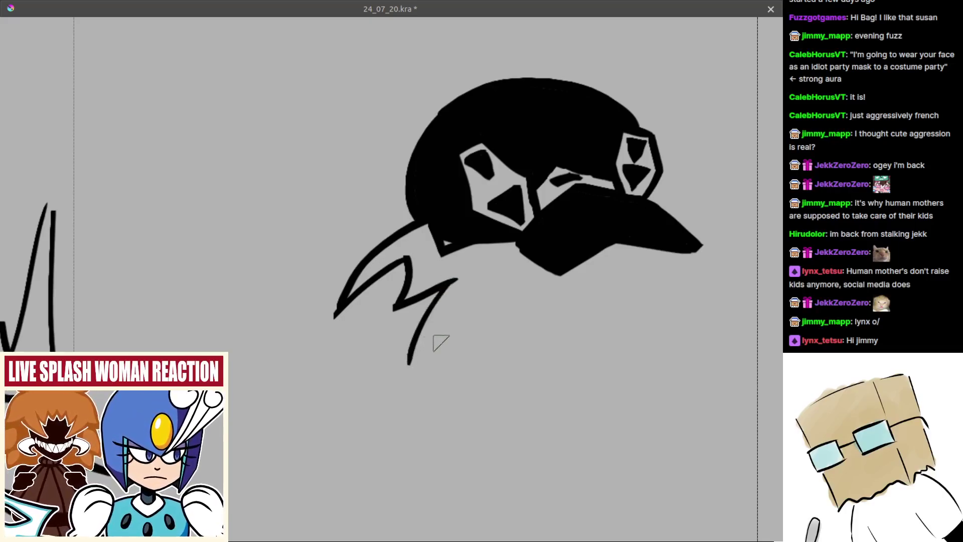
key("ctrl+z")
mouse_move(456, 279)
left_mouse_down()
mouse_move(429, 324)
mouse_move(429, 352)
left_mouse_up()
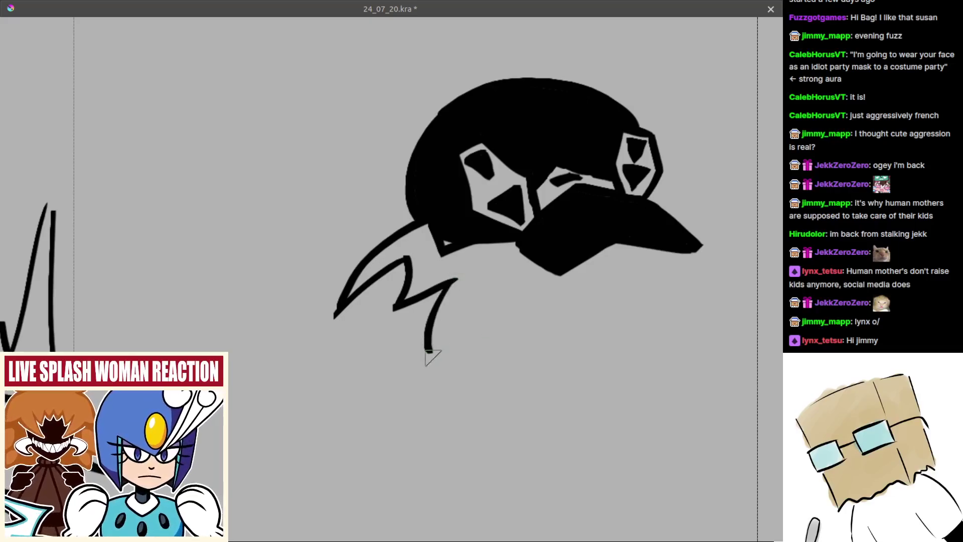
left_click_drag(442, 355, 542, 270)
key("ctrl+z")
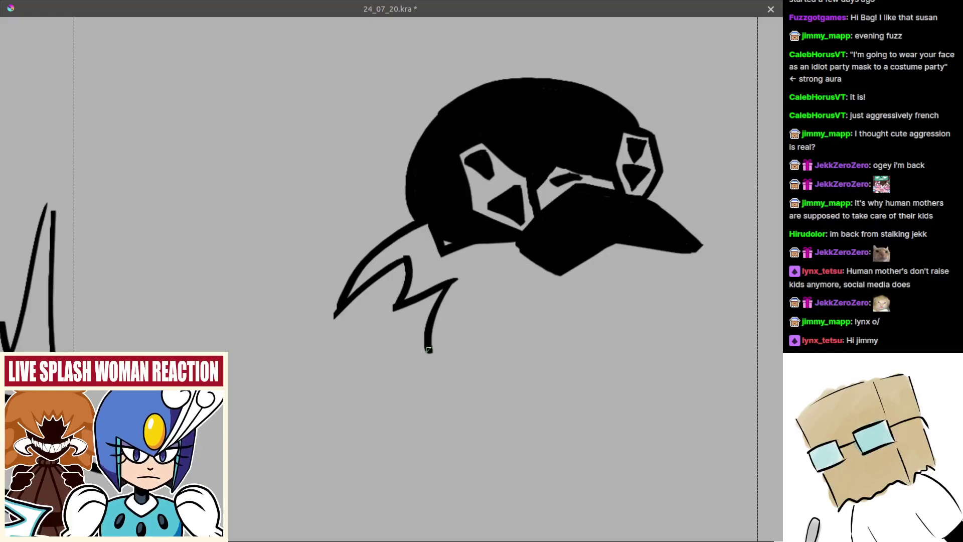
left_click_drag(428, 351, 543, 268)
Fill the small gap in the cap's lower tab and extend the cap's black back edge outward over the hair root
left_click_drag(456, 241, 443, 252)
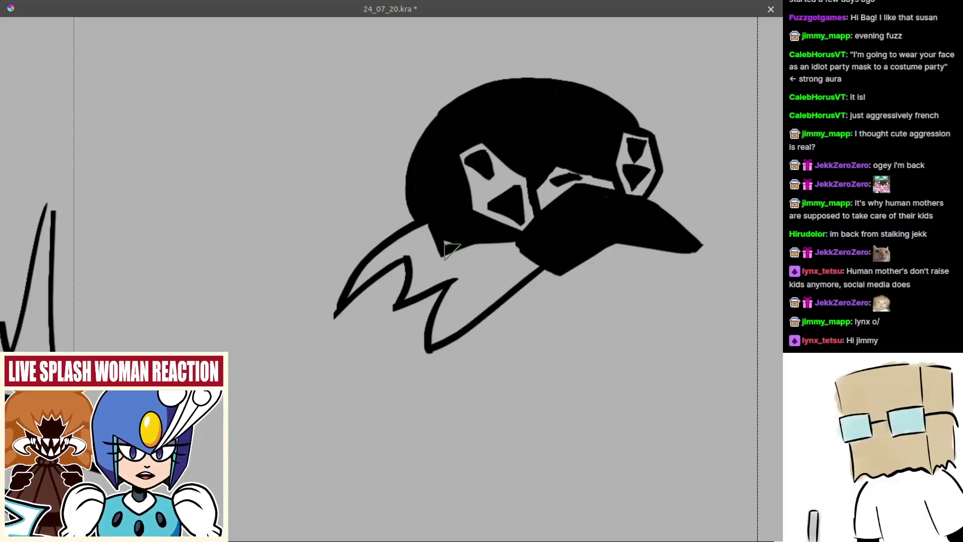
key("ctrl+z")
left_click_drag(414, 217, 402, 189)
mouse_move(443, 118)
left_mouse_down()
mouse_move(410, 153)
mouse_move(396, 183)
mouse_move(402, 196)
left_mouse_up()
key("ctrl+z")
key("ctrl+z")
mouse_move(446, 116)
left_mouse_down()
mouse_move(408, 178)
mouse_move(409, 221)
mouse_move(437, 294)
mouse_move(499, 321)
mouse_move(487, 313)
left_mouse_up()
Draw a curved front hair lock hanging from the underside of the brim, its two S-shaped sides meeting at a hooked tip
scroll(418, 216, "down", 6)
scroll(471, 311, "up", 8)
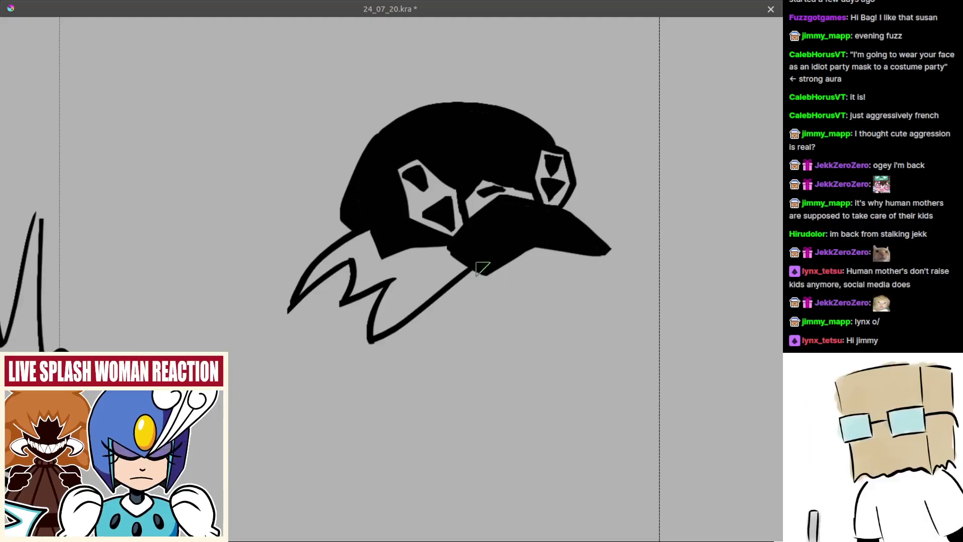
mouse_move(500, 269)
left_mouse_down()
mouse_move(478, 332)
mouse_move(525, 307)
left_mouse_up()
key("ctrl+z")
mouse_move(536, 237)
left_mouse_down()
mouse_move(554, 286)
mouse_move(549, 305)
mouse_move(508, 328)
left_mouse_up()
key("ctrl+z")
key("ctrl+z")
key("ctrl+z")
key("ctrl+z")
key("ctrl+z")
key("ctrl+z")
mouse_move(543, 249)
left_mouse_down()
mouse_move(543, 295)
mouse_move(506, 321)
left_mouse_up()
key("ctrl+z")
left_click_drag(540, 247, 521, 318)
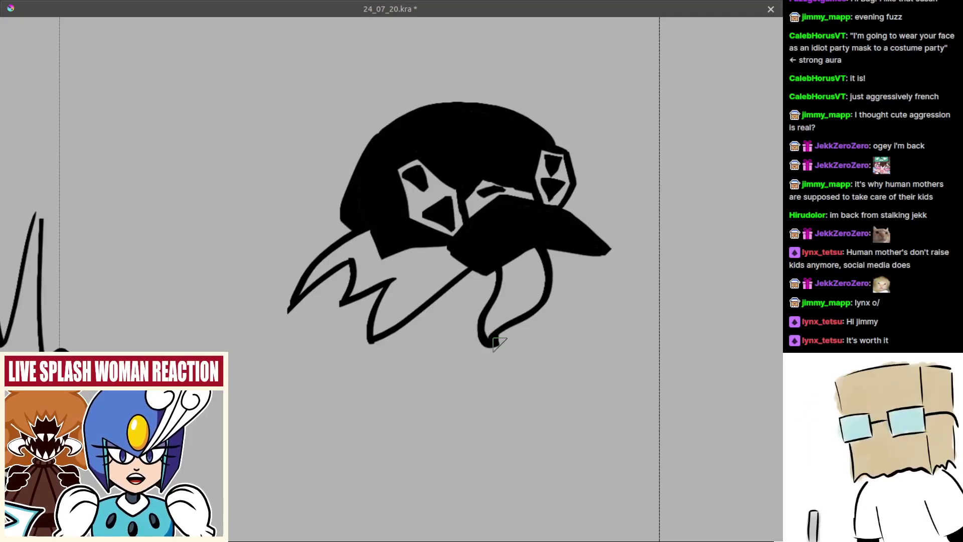
Try out a curved chin line and a small mark below the cap, around the front hair lock, and undo them
scroll(500, 345, "up", 2)
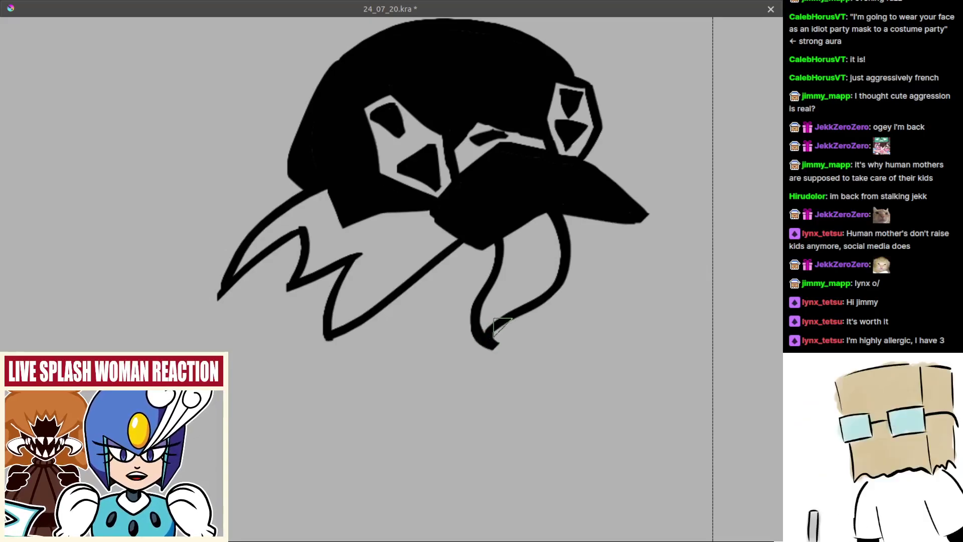
scroll(496, 351, "down", 4)
scroll(534, 377, "up", 4)
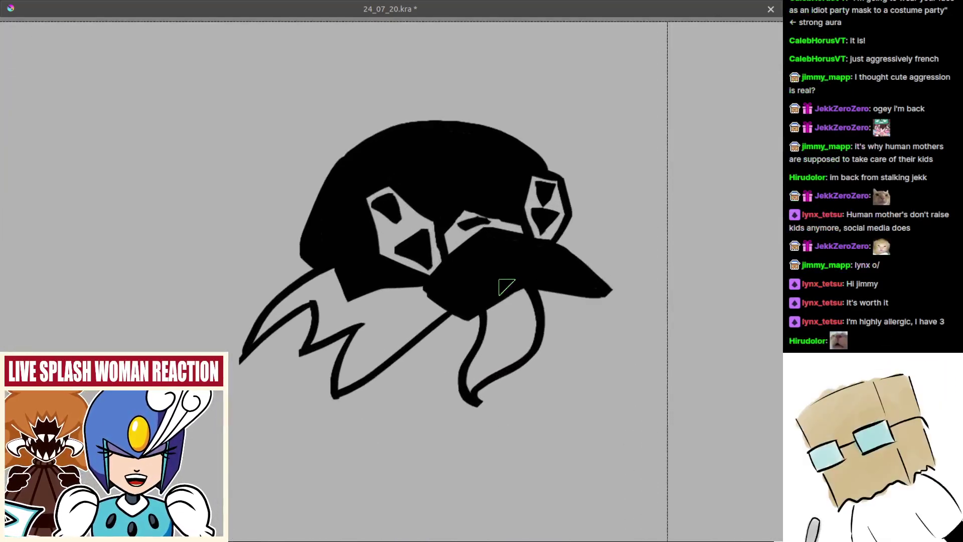
mouse_move(479, 309)
left_mouse_down()
mouse_move(481, 296)
mouse_move(492, 304)
left_mouse_up()
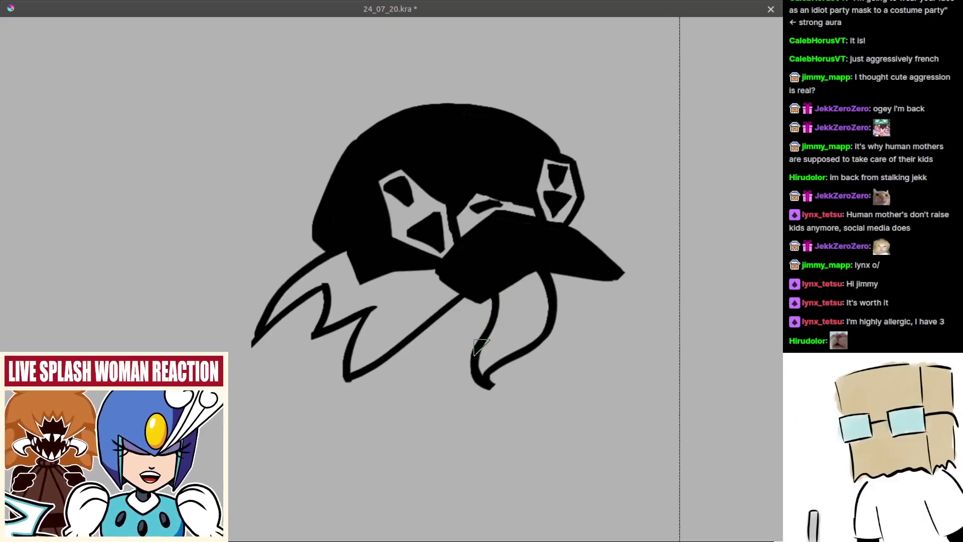
scroll(436, 337, "down", 3)
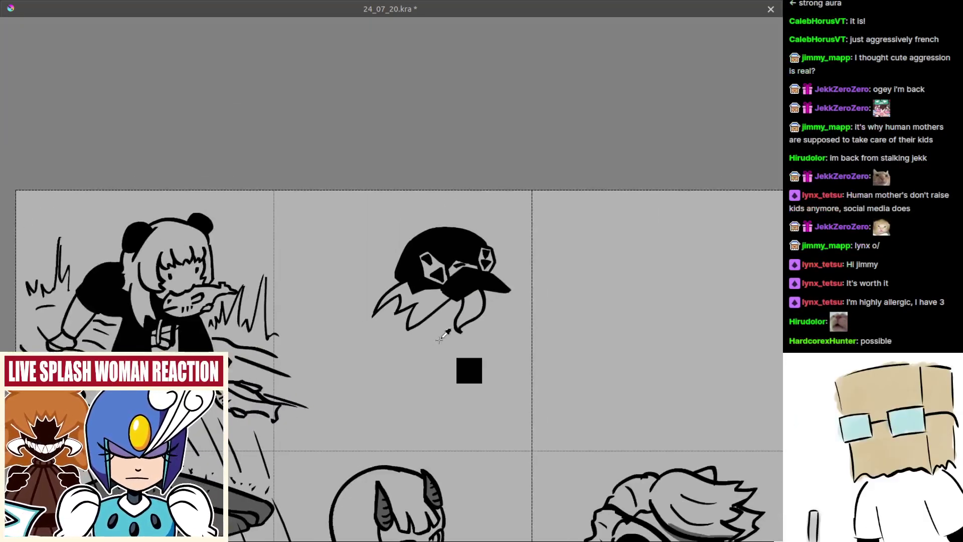
scroll(439, 340, "up", 5)
scroll(454, 355, "up", 1)
mouse_move(446, 373)
left_mouse_down()
mouse_move(486, 382)
mouse_move(497, 397)
mouse_move(477, 397)
mouse_move(557, 346)
left_mouse_up()
key("ctrl+z")
key("ctrl+z")
key("ctrl+z")
key("ctrl+z")
mouse_move(451, 390)
left_mouse_down()
mouse_move(478, 390)
mouse_move(547, 354)
mouse_move(528, 396)
left_mouse_up()
key("ctrl+z")
key("ctrl+z")
left_click_drag(444, 396, 527, 360)
key("ctrl+z")
mouse_move(458, 375)
left_mouse_down()
mouse_move(474, 385)
mouse_move(521, 365)
left_mouse_up()
key("ctrl+z")
left_click_drag(443, 361, 533, 347)
key("ctrl+z")
mouse_move(447, 361)
left_mouse_down()
mouse_move(498, 364)
mouse_move(524, 357)
left_mouse_up()
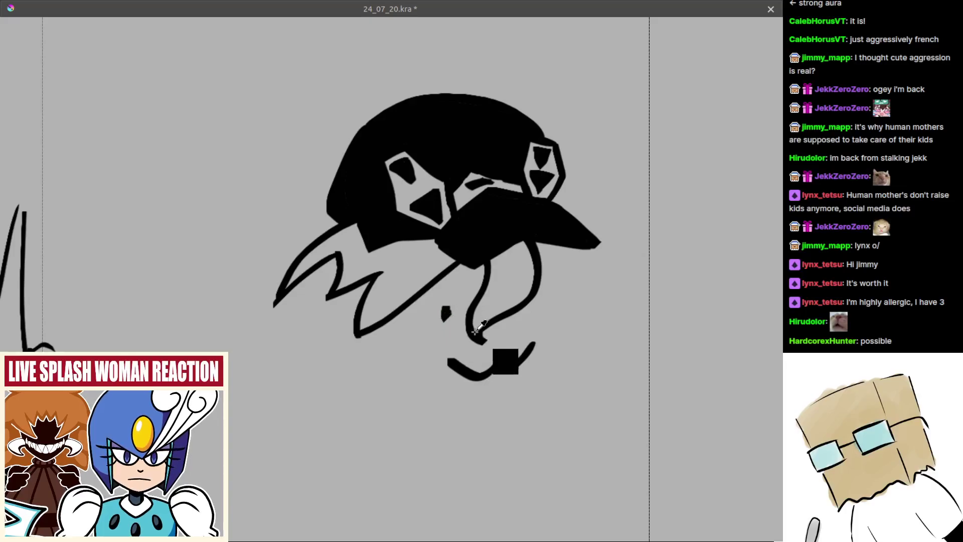
key("ctrl+z")
key("ctrl+z")
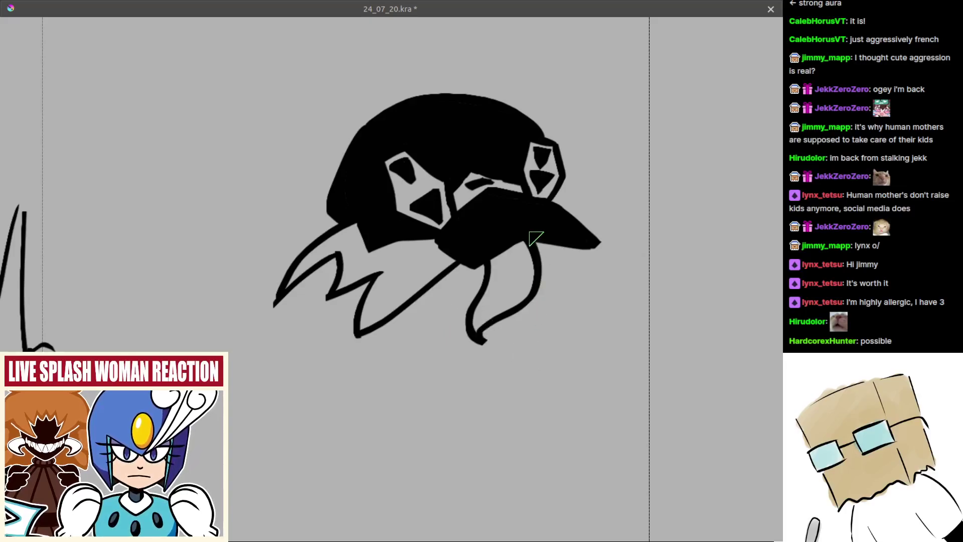
Try a short curved hair strand under the front of the brim, ahead of the front lock, and undo it
mouse_move(535, 243)
left_mouse_down()
mouse_move(570, 254)
mouse_move(560, 275)
left_mouse_up()
key("ctrl+z")
left_click_drag(547, 238, 562, 279)
key("ctrl+z")
left_click_drag(548, 240, 571, 269)
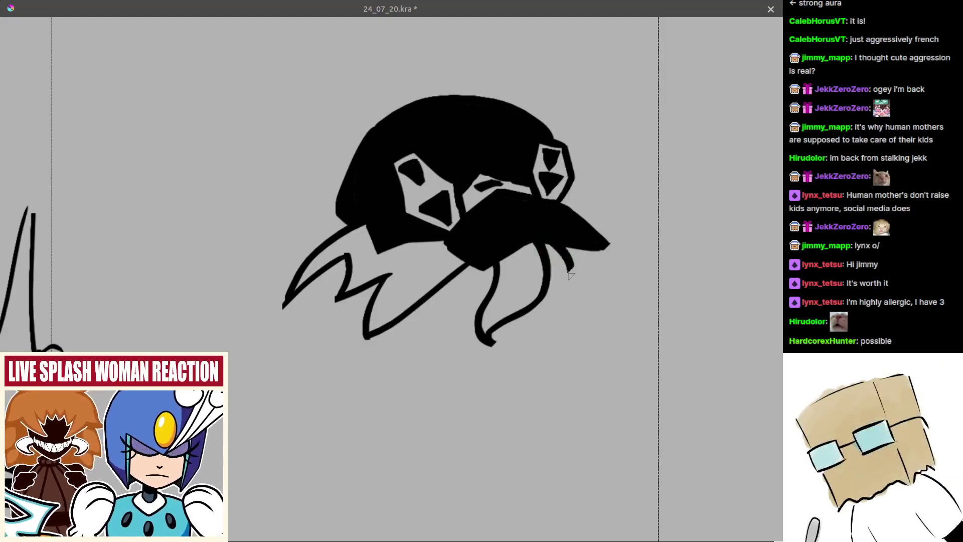
key("ctrl+z")
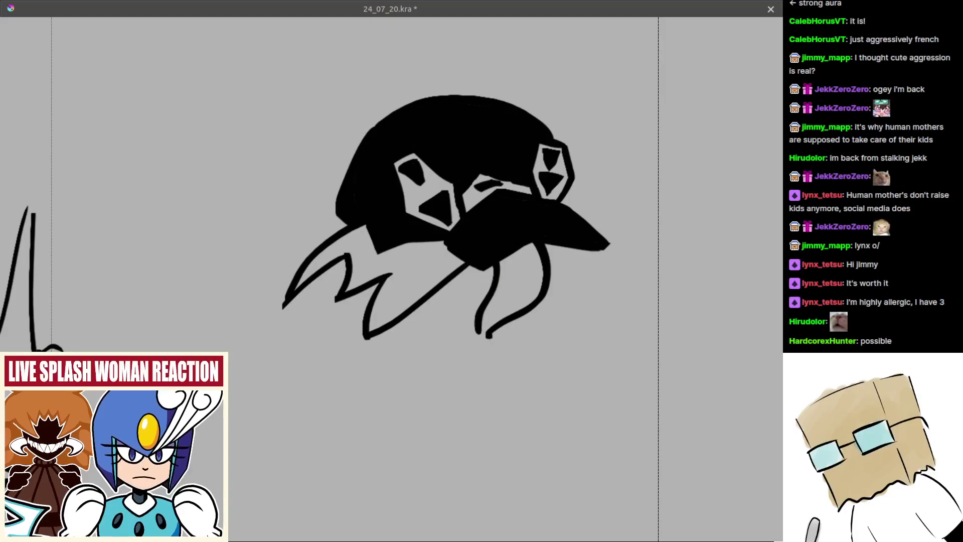
Redraw the near edge of the front hair lock as a curved line descending from under the cap's brim
key("ctrl+z")
left_click_drag(485, 267, 475, 335)
key("ctrl+z")
key("ctrl+z")
left_click_drag(487, 266, 480, 325)
key("ctrl+z")
mouse_move(483, 269)
left_mouse_down()
mouse_move(486, 311)
mouse_move(491, 290)
left_mouse_up()
left_click_drag(536, 268, 518, 266)
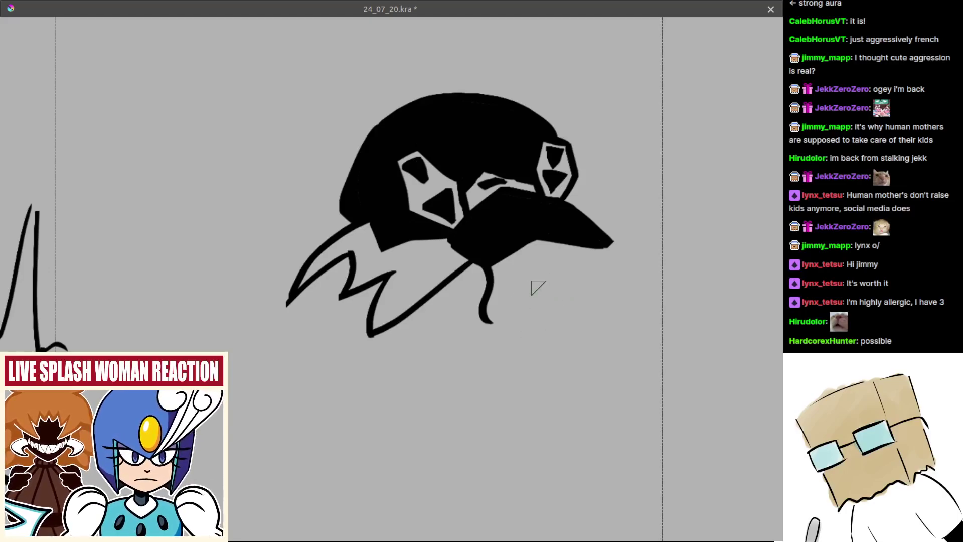
Draw the lower edge of the front hair lock, sweeping up from its tip toward the brim
left_click_drag(541, 292, 491, 323)
key("ctrl+z")
key("ctrl+z")
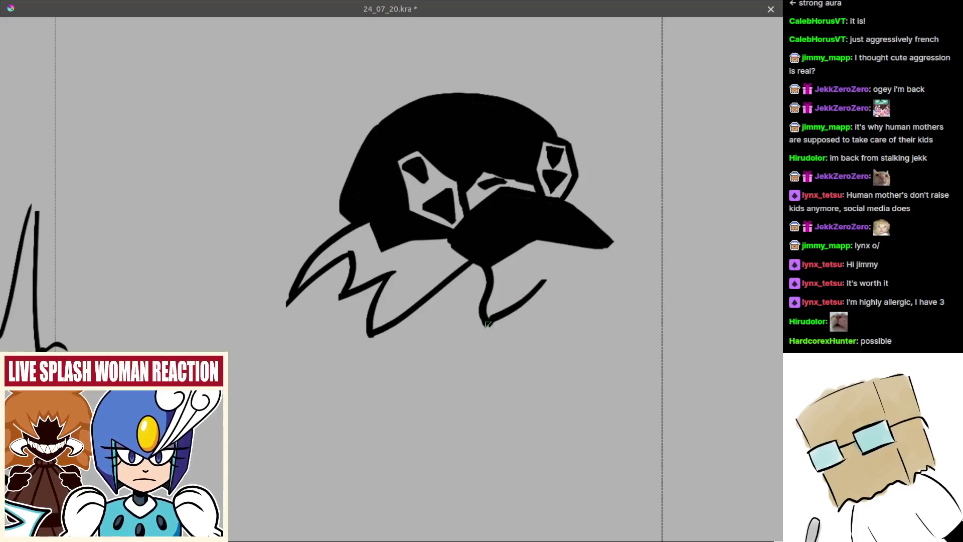
left_click_drag(494, 319, 477, 316)
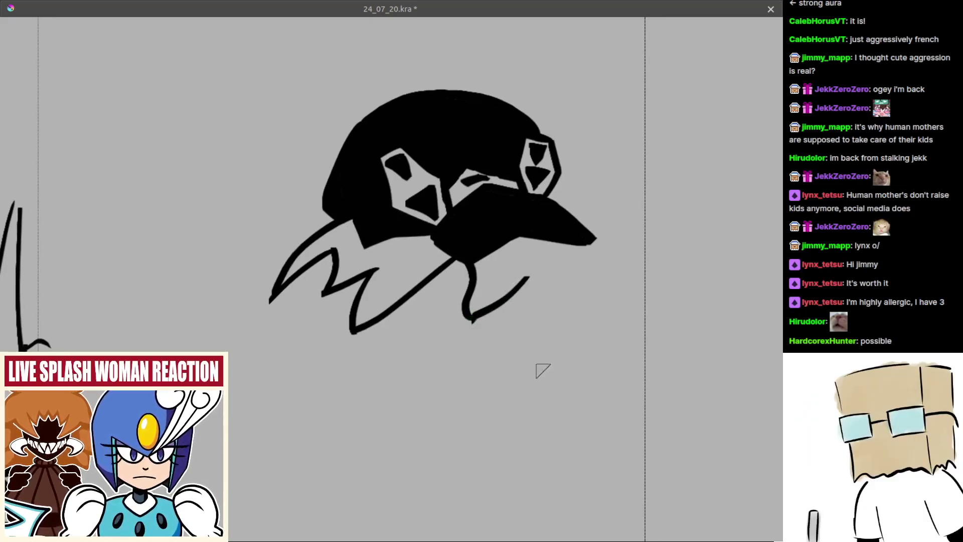
Draw the outer hair lock curving out below the brim's tip, with the line separating it from the front lock
key("ctrl+z")
mouse_move(532, 276)
left_mouse_down()
mouse_move(571, 301)
mouse_move(548, 294)
mouse_move(590, 302)
left_mouse_up()
key("ctrl+z")
key("ctrl+z")
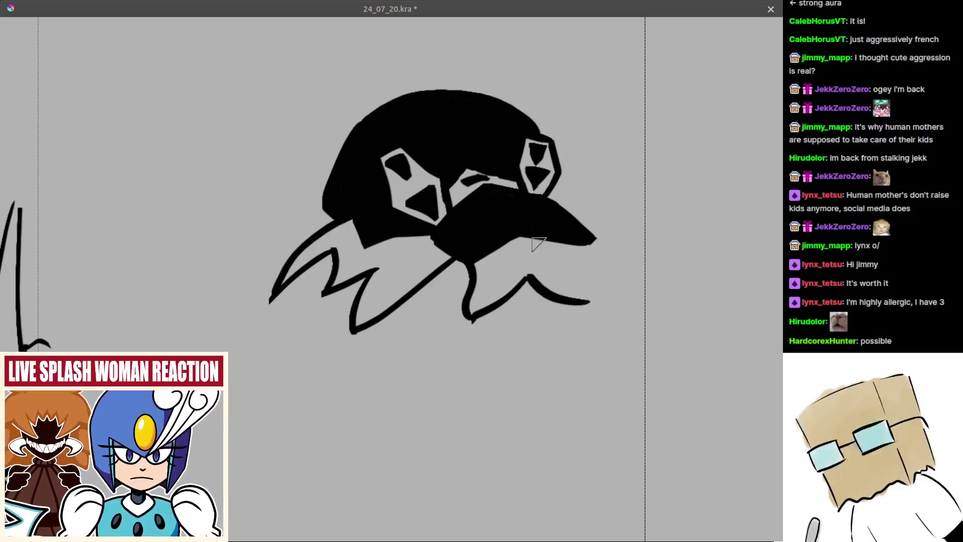
mouse_move(548, 240)
left_mouse_down()
mouse_move(594, 292)
mouse_move(543, 315)
mouse_move(539, 304)
left_mouse_up()
scroll(540, 305, "up", 3)
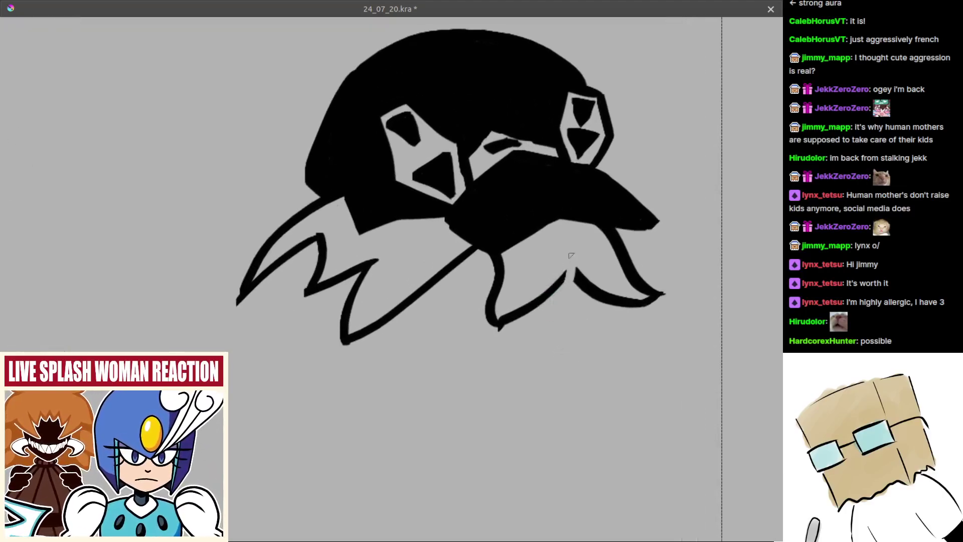
left_click_drag(573, 235, 558, 288)
Draw two small oval eyes on either side of the front hair lock's tip
left_click_drag(499, 324, 497, 338)
key("ctrl+z")
key("ctrl+z")
mouse_move(493, 304)
left_mouse_down()
mouse_move(501, 330)
mouse_move(474, 346)
mouse_move(476, 310)
mouse_move(486, 308)
mouse_move(484, 321)
left_mouse_up()
key("ctrl+z")
left_click_drag(576, 305, 575, 325)
Draw a wavy, W-shaped cat mouth below the two eyes
mouse_move(482, 369)
left_mouse_down()
mouse_move(526, 382)
mouse_move(549, 375)
mouse_move(537, 383)
mouse_move(595, 351)
left_mouse_up()
key("ctrl+z")
key("ctrl+z")
key("ctrl+z")
mouse_move(480, 362)
left_mouse_down()
mouse_move(572, 369)
mouse_move(589, 354)
mouse_move(536, 381)
mouse_move(558, 366)
left_mouse_up()
key("ctrl+z")
key("ctrl+z")
mouse_move(476, 356)
left_mouse_down()
mouse_move(532, 385)
mouse_move(581, 354)
left_mouse_up()
left_click_drag(491, 372, 480, 352)
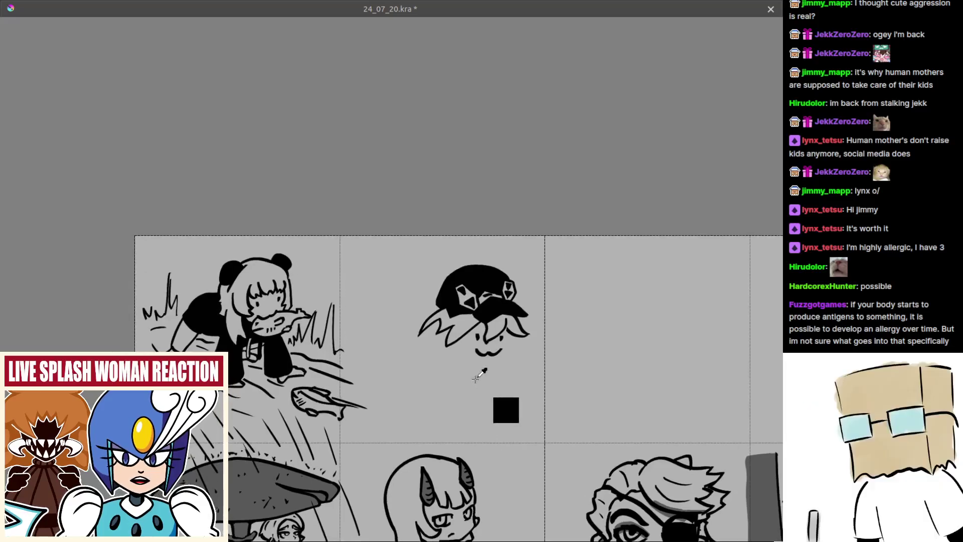
With the canvas view mirrored, select the eyes and mouth and move them slightly up toward the front of the face
scroll(480, 399, "up", 3)
key("m")
left_click_drag(468, 364, 611, 370)
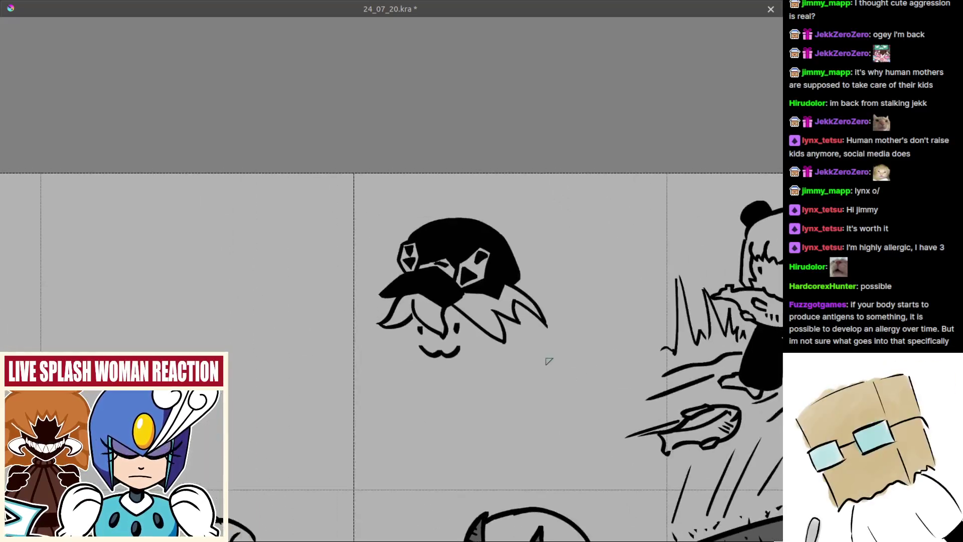
scroll(433, 361, "up", 3)
key("ctrl+r")
left_click_drag(393, 333, 525, 390)
key("t")
left_click_drag(515, 395, 504, 387)
key("ctrl+shift+a")
scroll(414, 337, "up", 3)
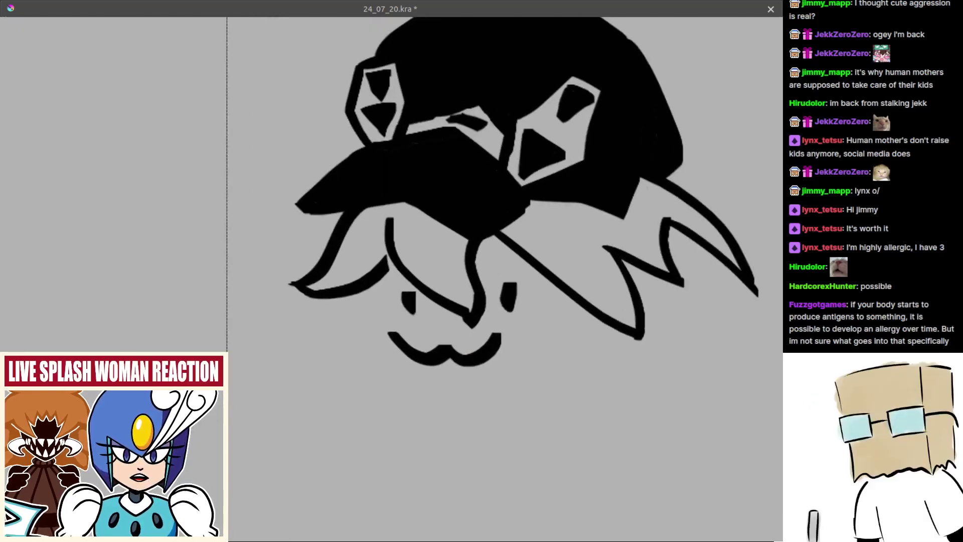
Select the far eye, nudge it outward toward the front edge of the face, and restore the unmirrored view
left_click_drag(393, 286, 418, 324)
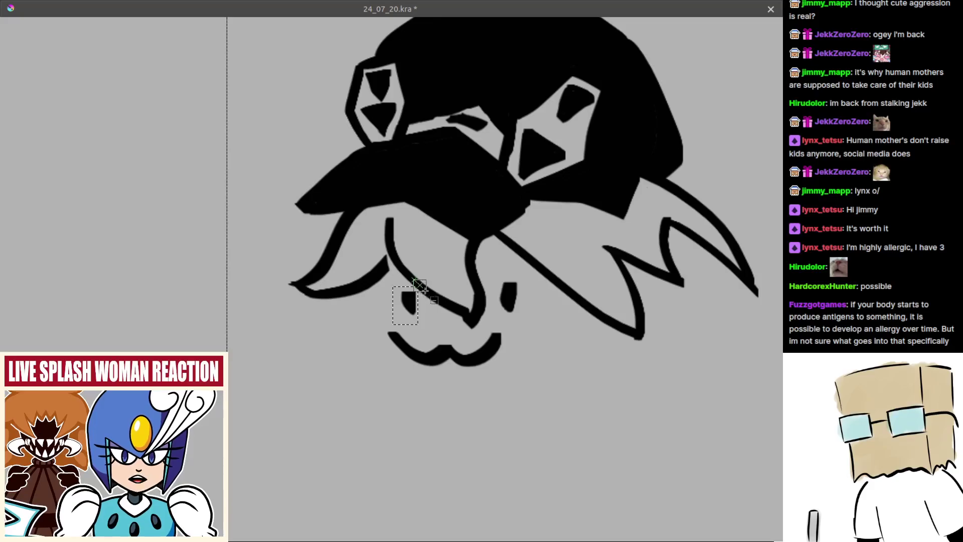
key("t")
left_click_drag(453, 359, 442, 353)
scroll(438, 431, "down", 6)
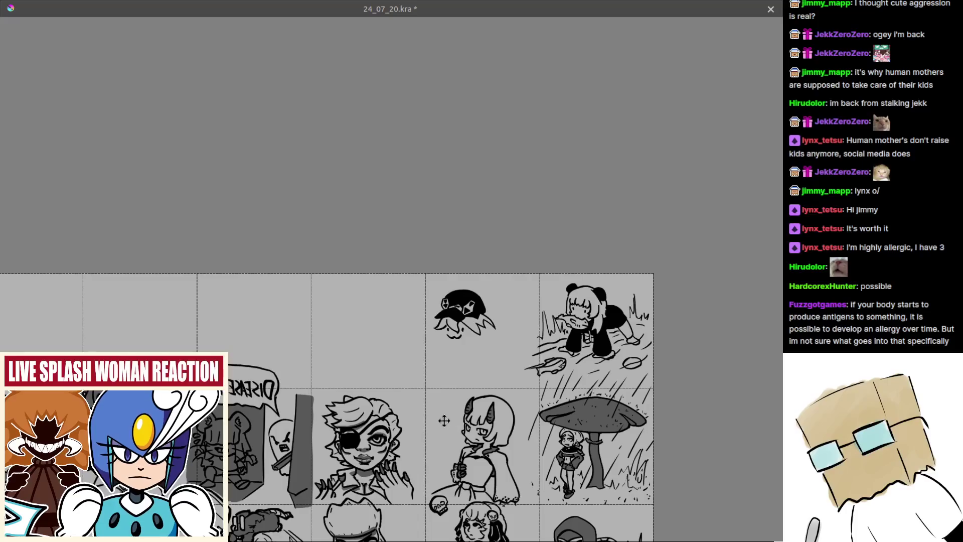
key("m")
scroll(500, 266, "up", 3)
scroll(464, 307, "up", 5)
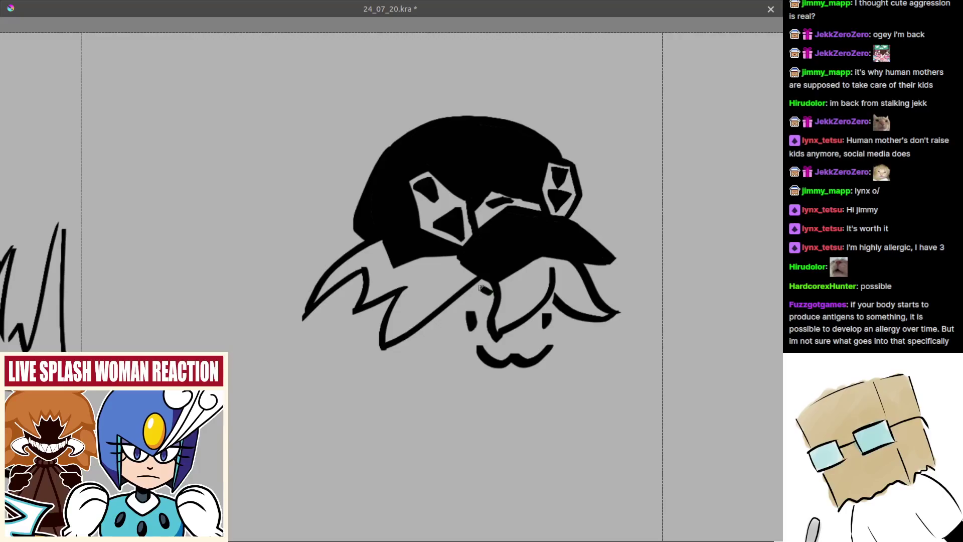
Draw a short curved eyebrow above the near eye, in the gap between the hair locks
mouse_move(469, 290)
left_mouse_down()
mouse_move(479, 307)
mouse_move(491, 292)
left_mouse_up()
key("ctrl+z")
key("ctrl+z")
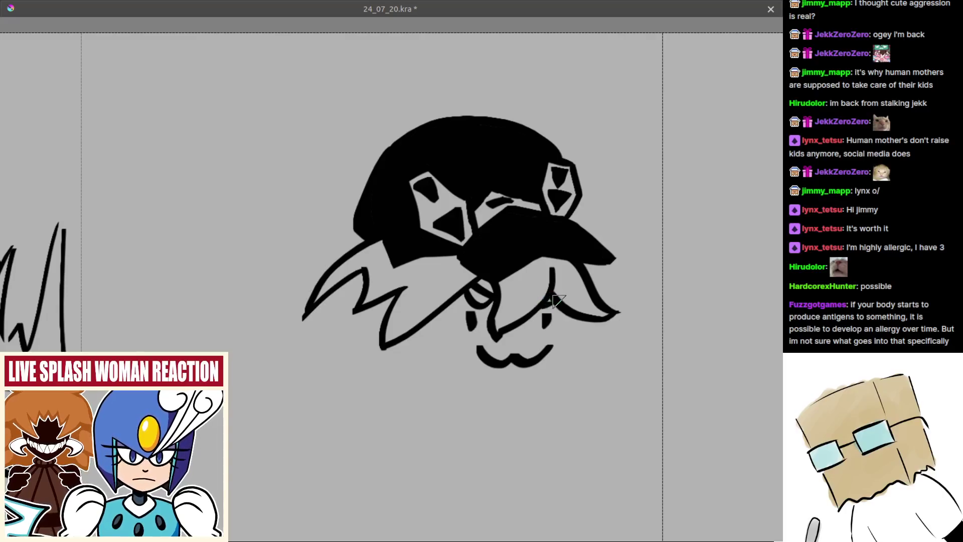
scroll(555, 300, "down", 3)
scroll(517, 311, "up", 2)
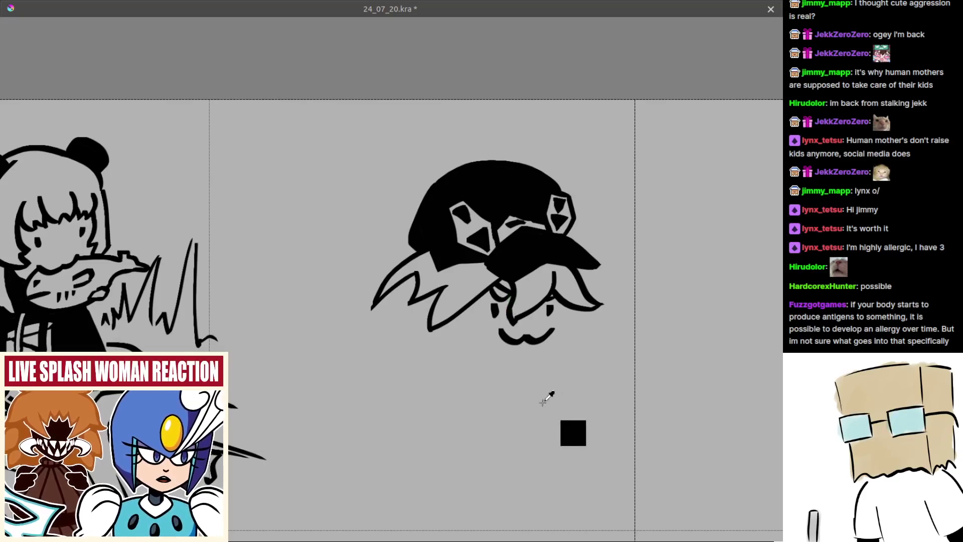
Draw a small boxy nose outline between the eyes, just above the mouth
scroll(546, 396, "up", 1)
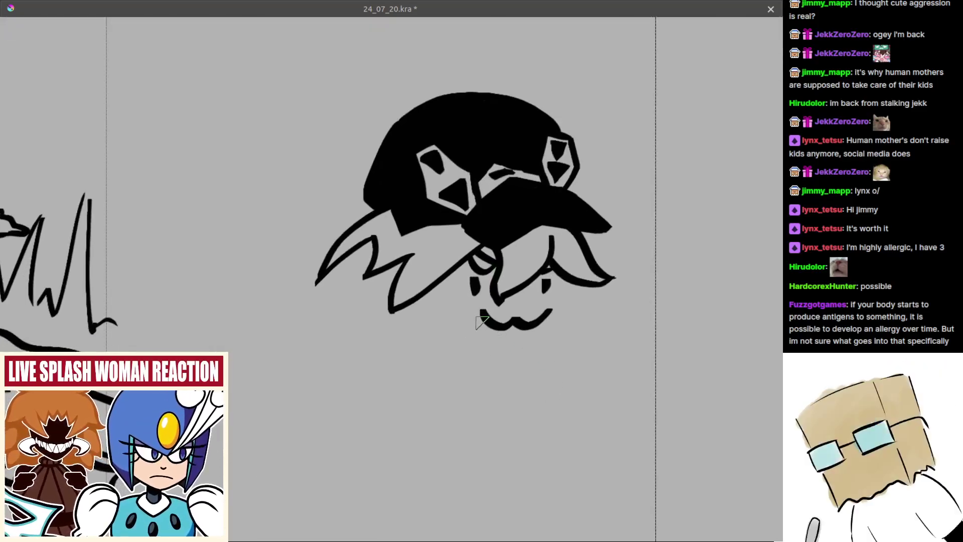
mouse_move(511, 298)
left_mouse_down()
mouse_move(531, 299)
mouse_move(535, 288)
mouse_move(507, 295)
left_mouse_up()
key("ctrl+z")
scroll(477, 323, "up", 1)
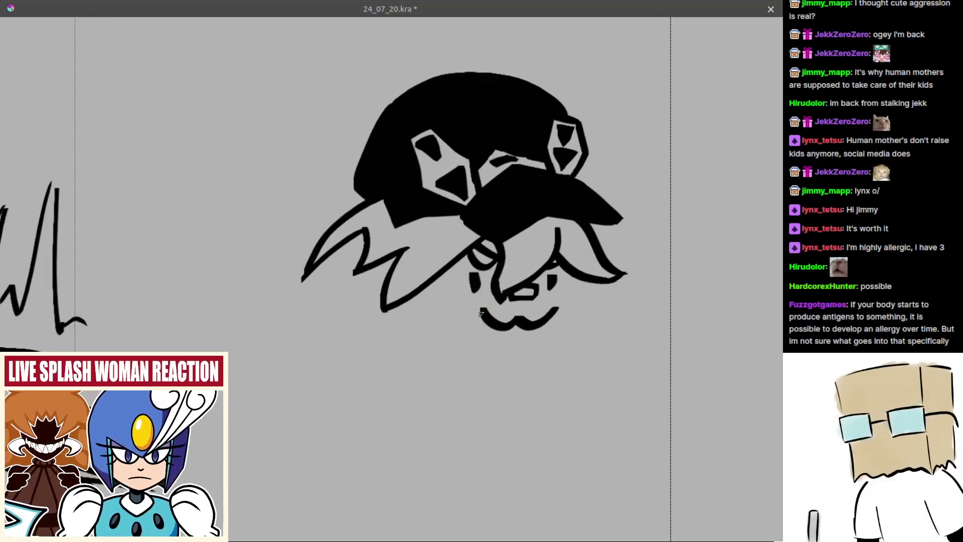
Draw the fish's rounded head and belly as one curve running from the mouth's near corner
mouse_move(479, 312)
left_mouse_down()
mouse_move(449, 345)
mouse_move(548, 361)
left_mouse_up()
key("ctrl+z")
mouse_move(455, 335)
left_mouse_down()
mouse_move(535, 374)
mouse_move(562, 361)
left_mouse_up()
key("ctrl+z")
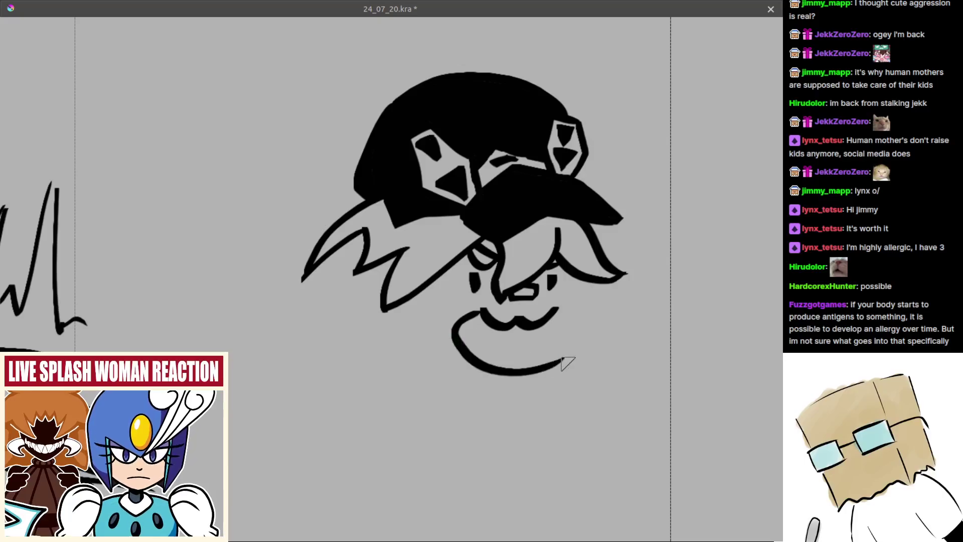
Draw the fish's upper back edge from the mouth's far corner toward the tail
mouse_move(555, 317)
left_mouse_down()
mouse_move(580, 332)
mouse_move(570, 326)
mouse_move(604, 315)
mouse_move(546, 311)
mouse_move(601, 319)
left_mouse_up()
key("ctrl+z")
key("ctrl+z")
key("ctrl+z")
key("ctrl+z")
key("ctrl+z")
key("ctrl+z")
left_click_drag(555, 362, 595, 358)
key("ctrl+z")
key("ctrl+z")
key("ctrl+z")
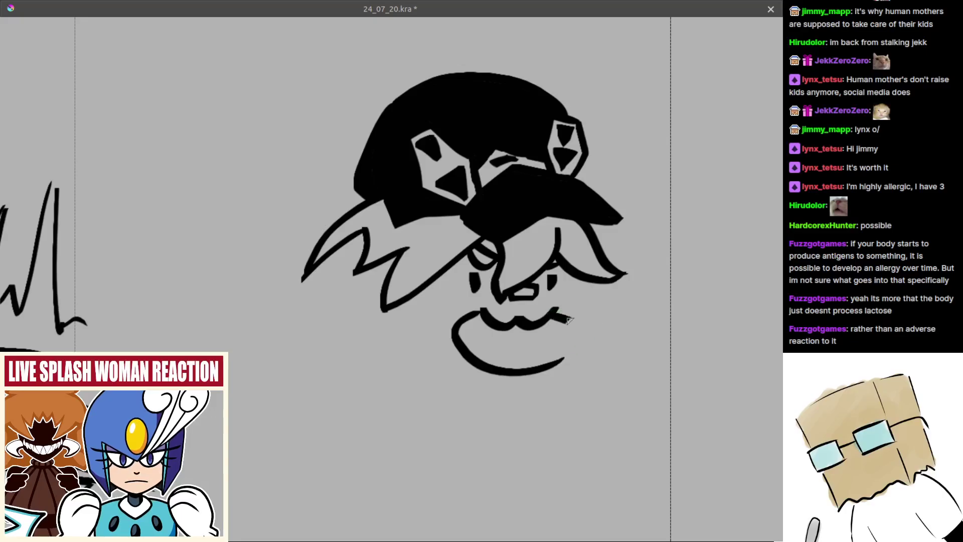
left_click_drag(552, 314, 582, 328)
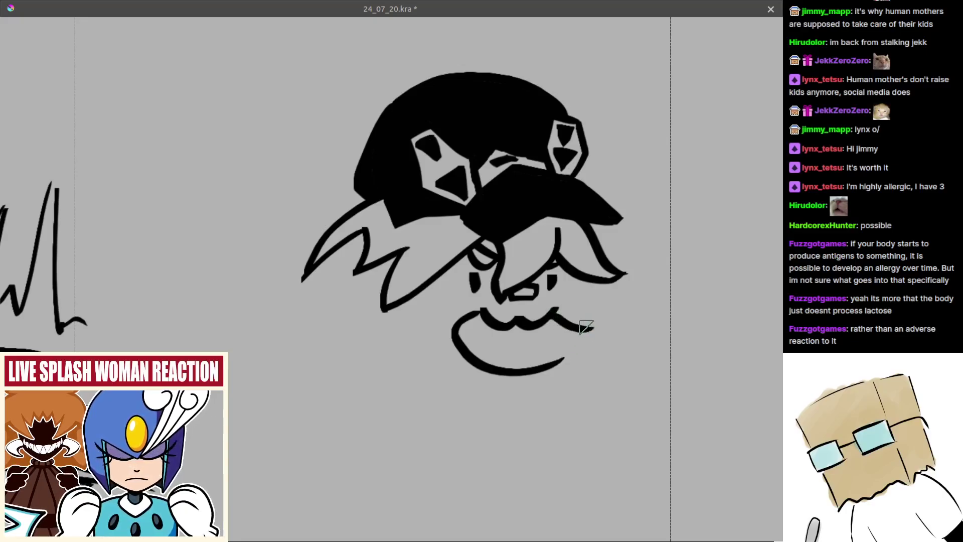
Extend the fish's belly line into the hooked lower tip of the tail
left_click_drag(557, 362, 592, 357)
key("ctrl+z")
key("ctrl+z")
mouse_move(557, 364)
left_mouse_down()
mouse_move(577, 353)
mouse_move(588, 368)
left_mouse_up()
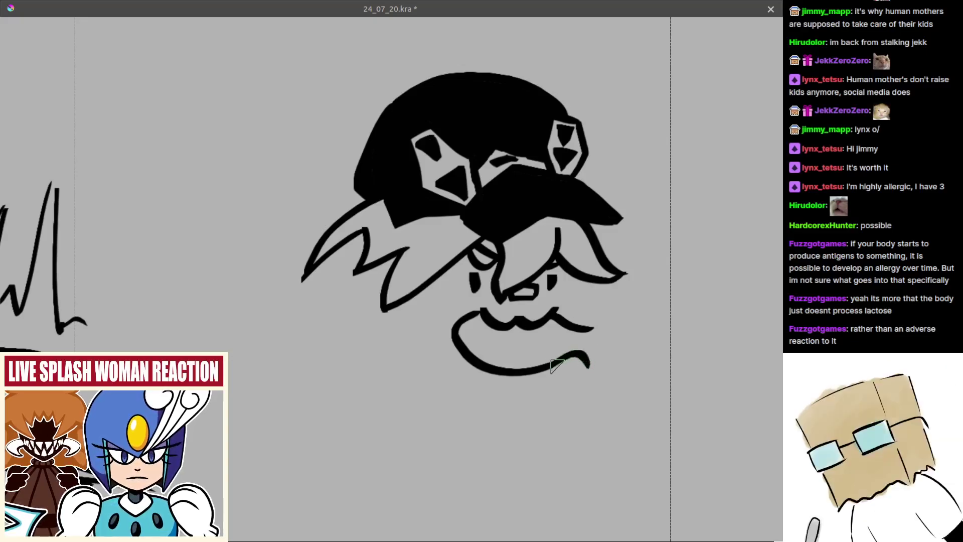
Refine the upper tip of the fish's tail and close the tail fin with a notched back edge
mouse_move(571, 334)
left_mouse_down()
mouse_move(610, 328)
mouse_move(600, 323)
left_mouse_up()
key("ctrl+z")
key("e")
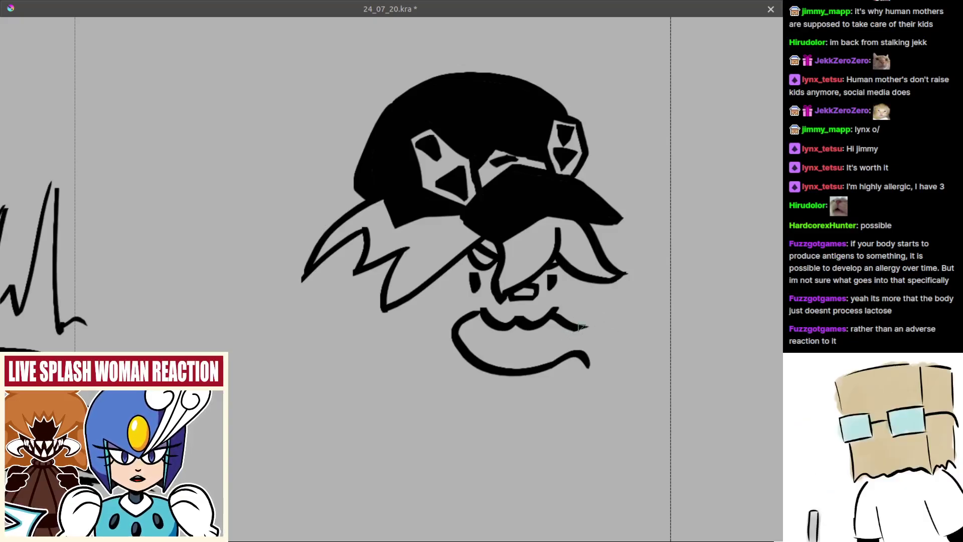
mouse_move(581, 322)
left_mouse_down()
mouse_move(592, 320)
mouse_move(591, 365)
left_mouse_up()
key("ctrl+z")
key("ctrl+z")
left_click_drag(592, 323, 590, 366)
key("ctrl+z")
key("ctrl+z")
mouse_move(595, 323)
left_mouse_down()
mouse_move(590, 368)
mouse_move(562, 361)
left_mouse_up()
scroll(499, 346, "up", 2)
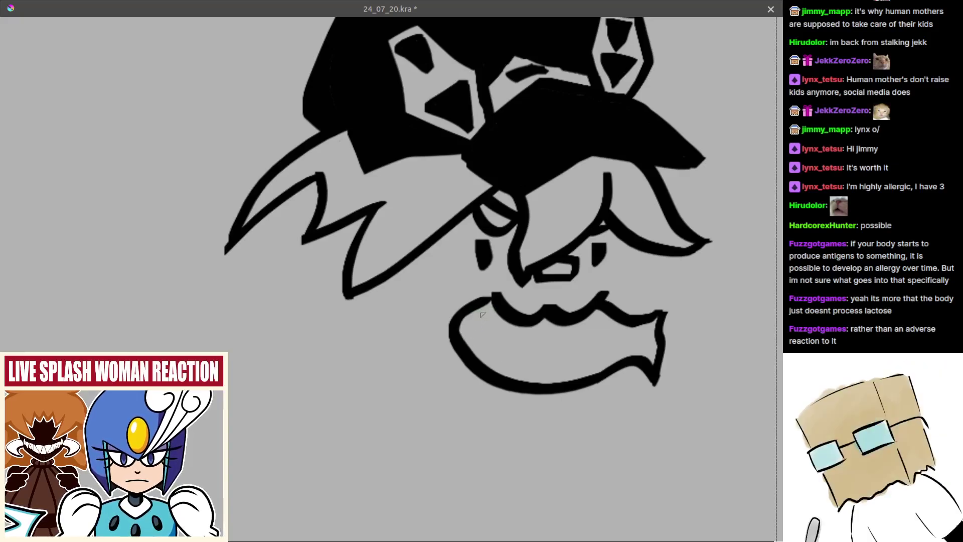
Add a gill curve, short hatch marks and a belly fin to the fish's body
mouse_move(484, 315)
left_mouse_down()
mouse_move(464, 321)
mouse_move(492, 327)
mouse_move(480, 333)
mouse_move(489, 340)
mouse_move(507, 325)
mouse_move(501, 343)
mouse_move(531, 328)
mouse_move(527, 351)
left_mouse_up()
mouse_move(596, 368)
left_mouse_down()
mouse_move(542, 353)
mouse_move(535, 361)
mouse_move(573, 376)
left_mouse_up()
key("ctrl+z")
key("ctrl+z")
left_click_drag(565, 322, 552, 302)
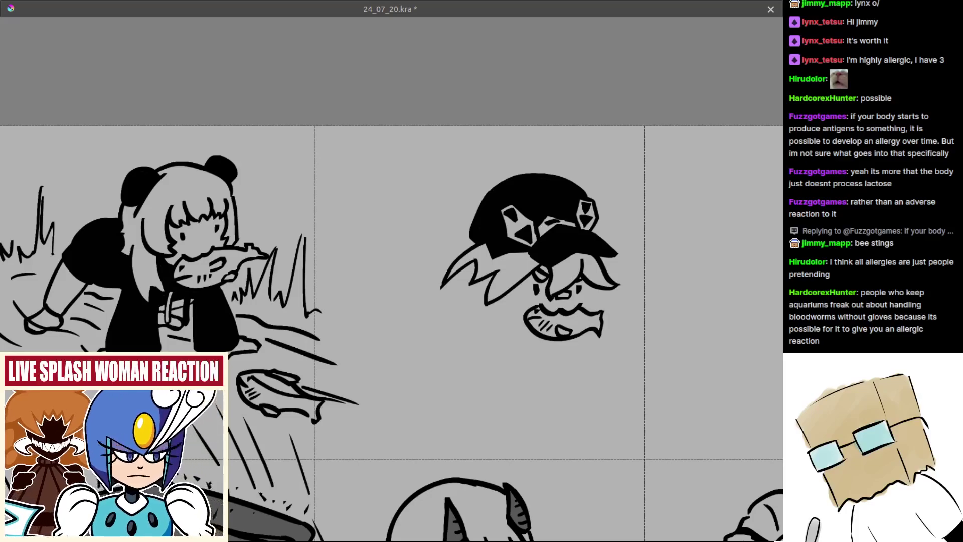
Erase the tip of the rear hair lock behind the cap
left_click_drag(499, 293, 473, 253)
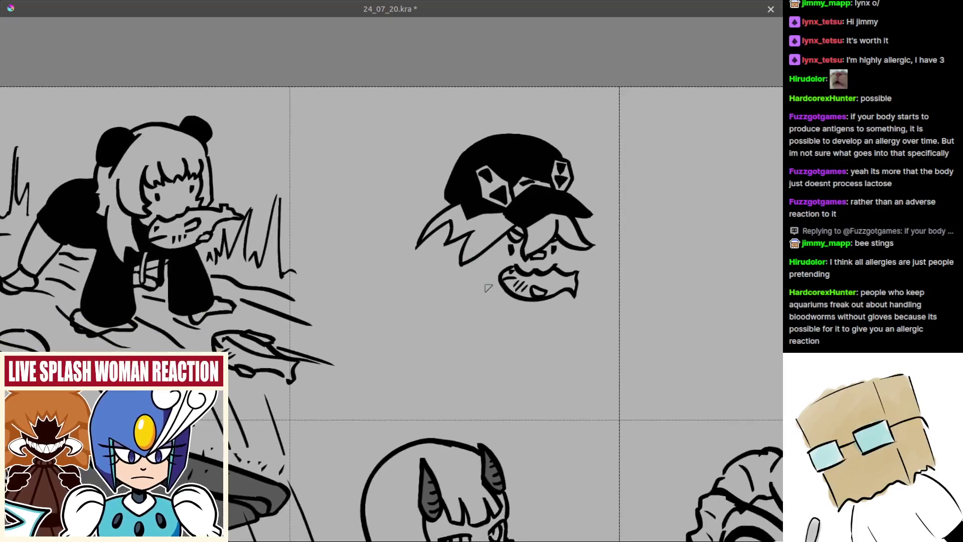
left_click_drag(472, 301, 442, 298)
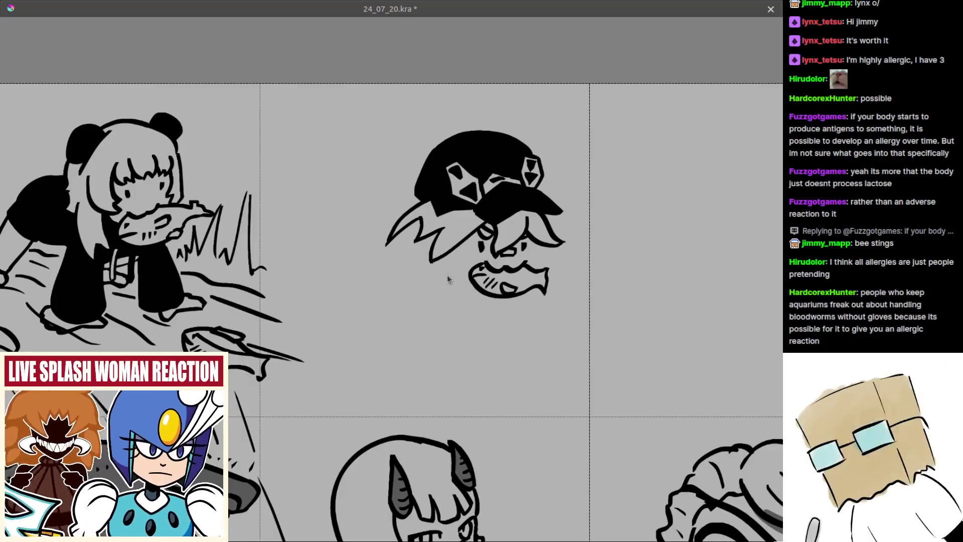
left_click_drag(450, 279, 456, 217)
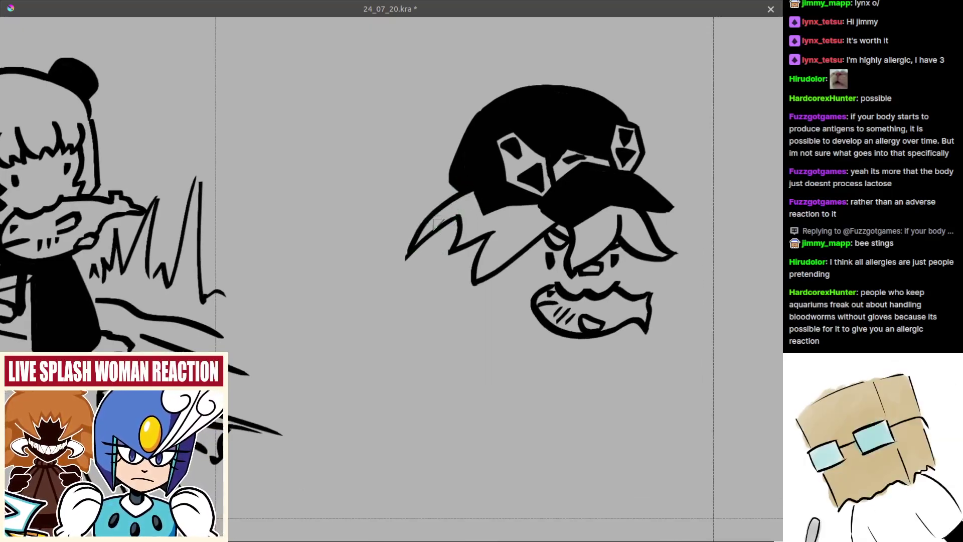
mouse_move(394, 260)
left_mouse_down()
mouse_move(413, 236)
mouse_move(432, 252)
left_mouse_up()
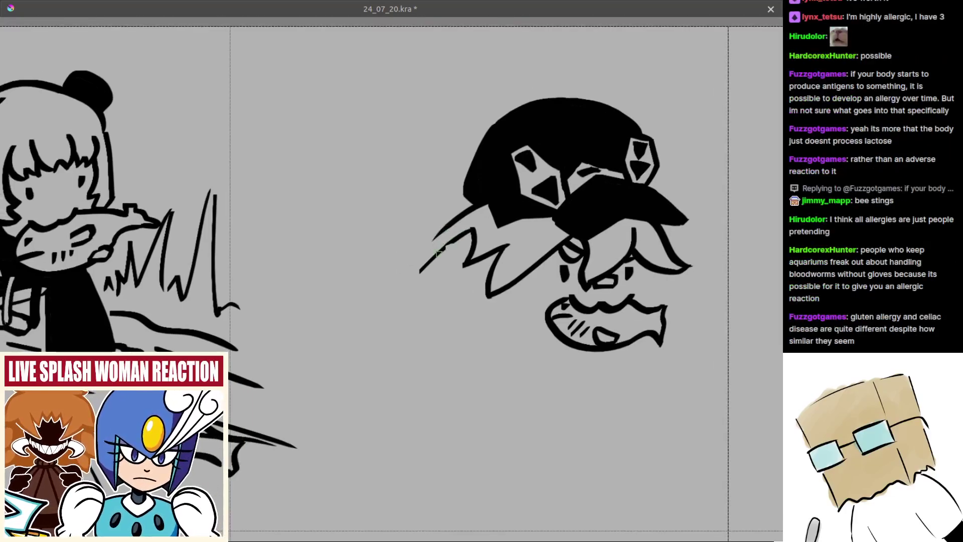
mouse_move(434, 258)
left_mouse_down()
mouse_move(424, 275)
mouse_move(439, 254)
mouse_move(438, 263)
left_mouse_up()
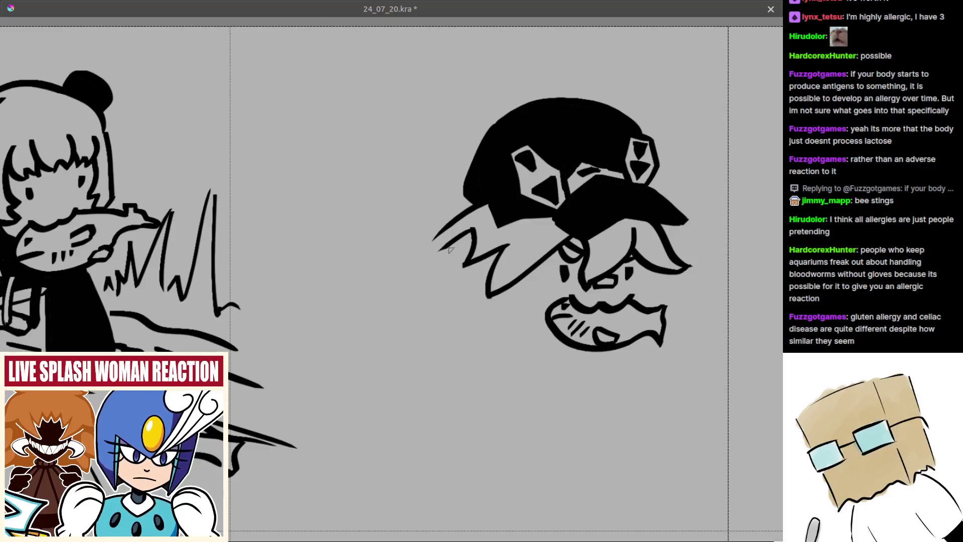
Redraw the rear hair lock's outer and inner edges so they meet in a clean point
scroll(432, 257, "up", 1)
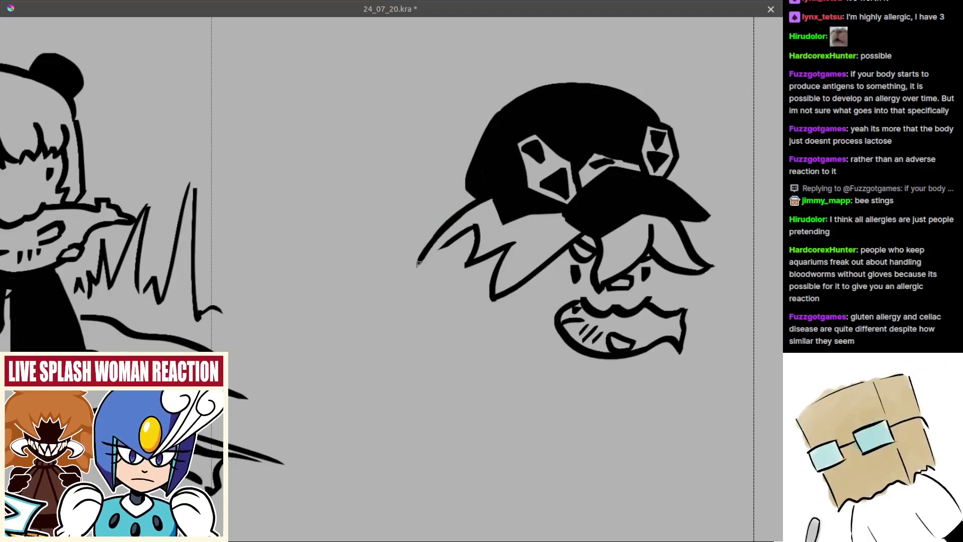
mouse_move(464, 215)
left_mouse_down()
mouse_move(415, 271)
mouse_move(458, 237)
left_mouse_up()
key("ctrl+z")
left_click_drag(413, 274, 449, 242)
mouse_move(455, 276)
left_mouse_down()
mouse_move(435, 367)
mouse_move(466, 365)
left_mouse_up()
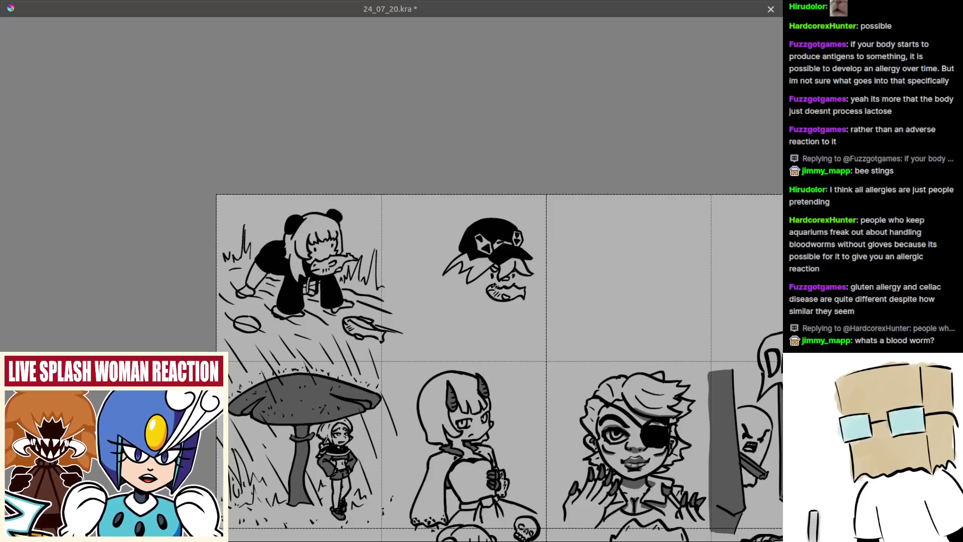
Review the capped head and fish up close and alongside the neighbouring doodles
scroll(443, 330, "up", 6)
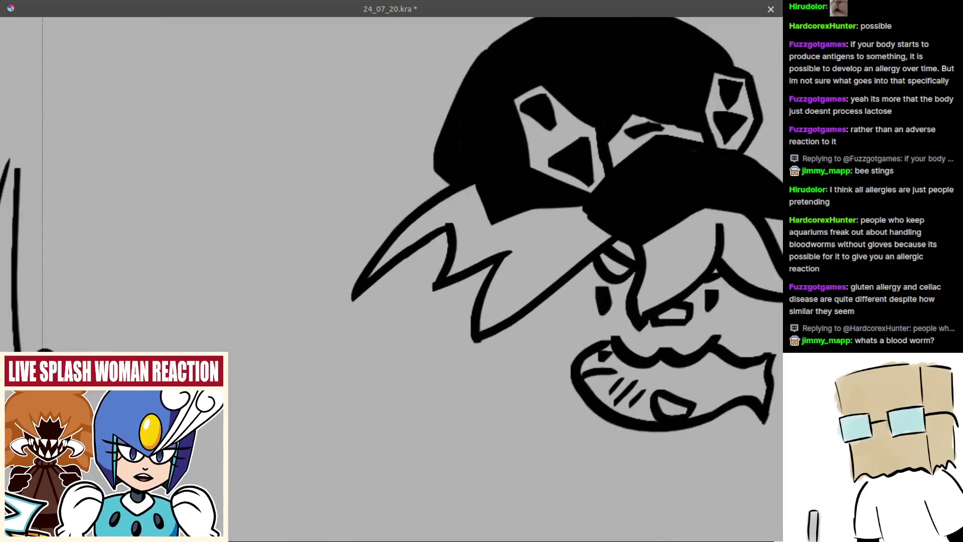
scroll(444, 325, "down", 5)
left_click_drag(444, 325, 454, 331)
mouse_move(463, 341)
left_mouse_down()
mouse_move(444, 335)
mouse_move(457, 310)
left_mouse_up()
scroll(457, 309, "down", 3)
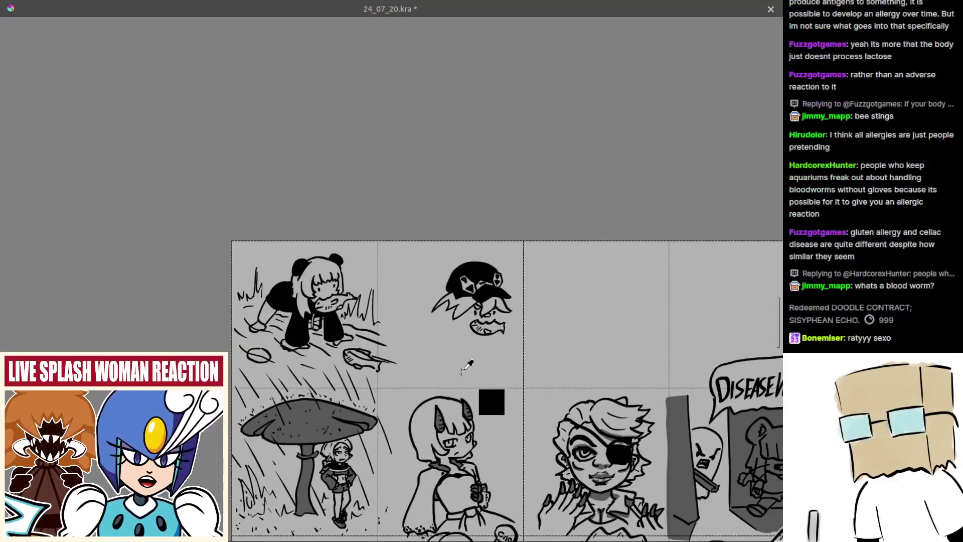
scroll(451, 291, "up", 5)
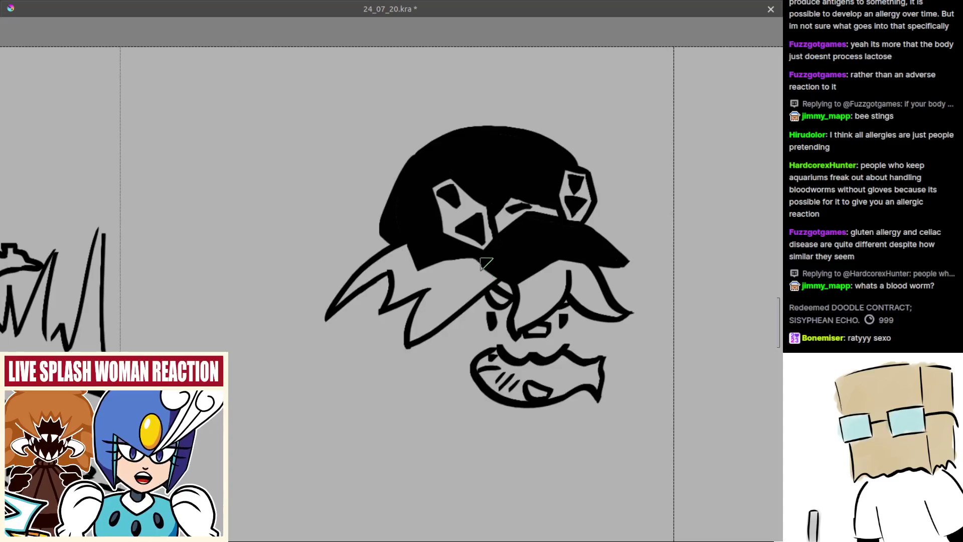
scroll(480, 257, "down", 4)
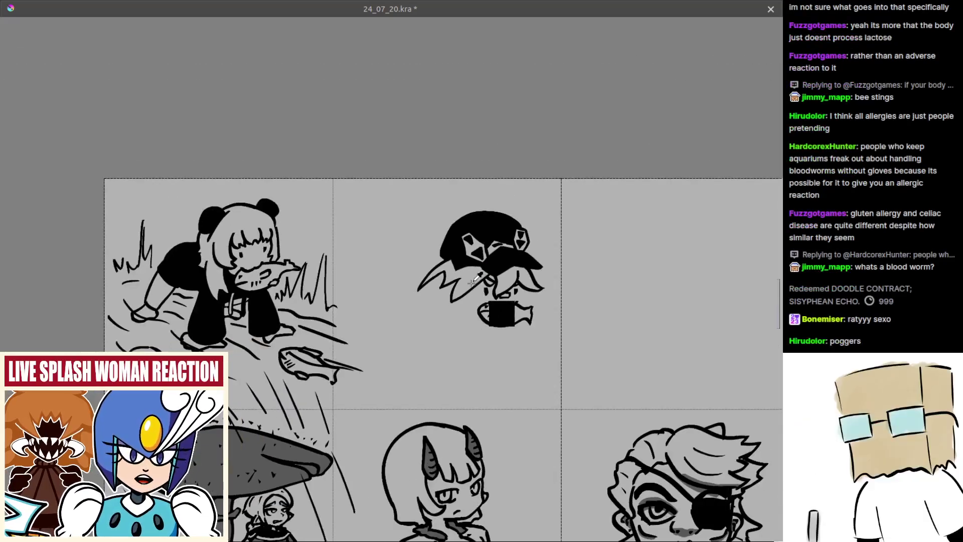
scroll(427, 284, "up", 3)
scroll(428, 284, "up", 3)
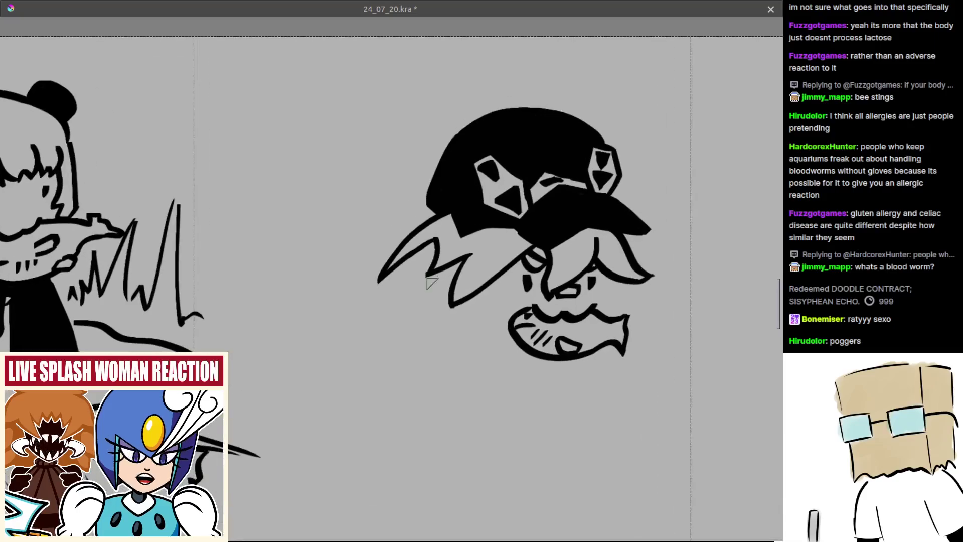
Draw the far cheek line from below the outer hair lock down to the fish
mouse_move(526, 287)
left_mouse_down()
mouse_move(527, 331)
mouse_move(499, 316)
mouse_move(551, 306)
mouse_move(504, 421)
left_mouse_up()
key("ctrl+z")
left_click_drag(506, 351, 531, 280)
scroll(536, 312, "up", 3)
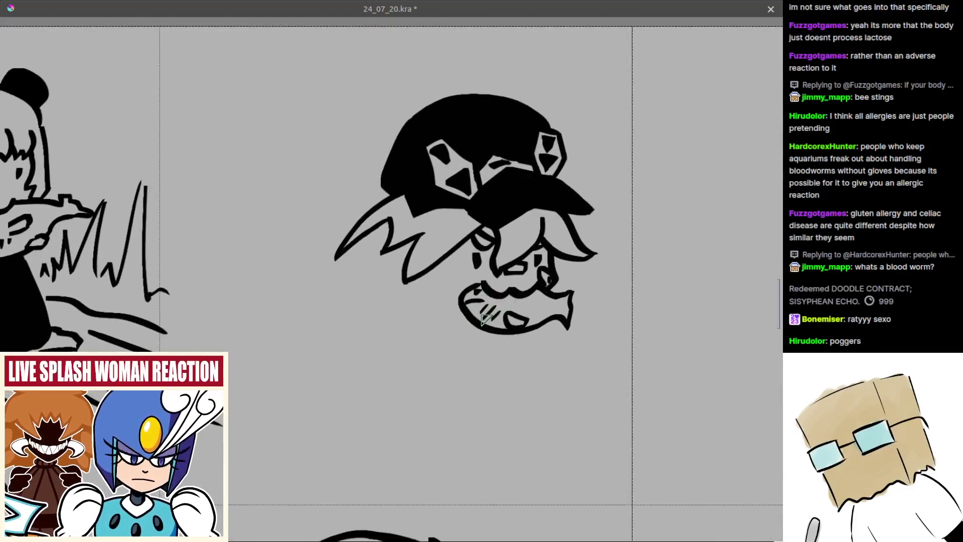
Draw the curved nape beneath the rear hair lock and extend the jaw line forward to the fish
scroll(488, 319, "down", 1)
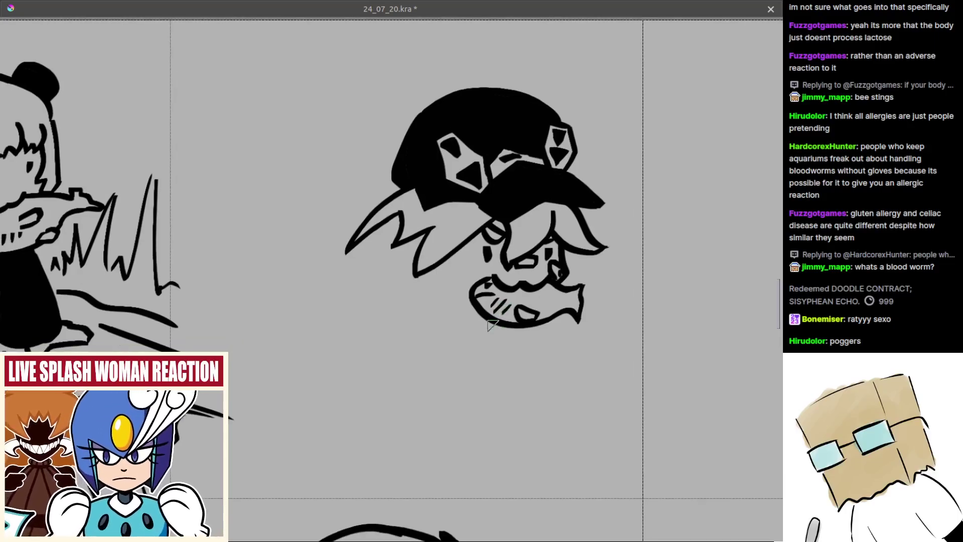
scroll(483, 324, "down", 1)
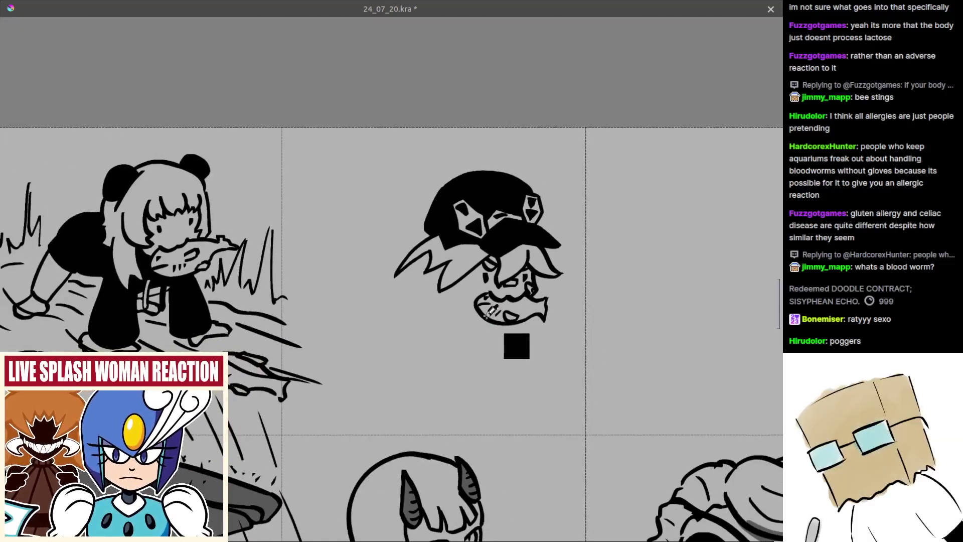
scroll(487, 322, "up", 1)
scroll(466, 296, "up", 1)
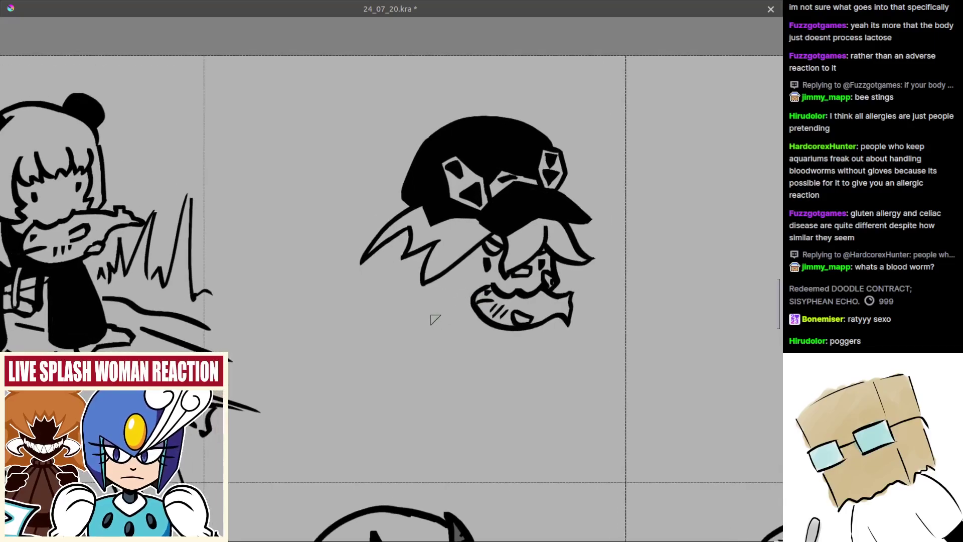
left_click_drag(413, 279, 436, 305)
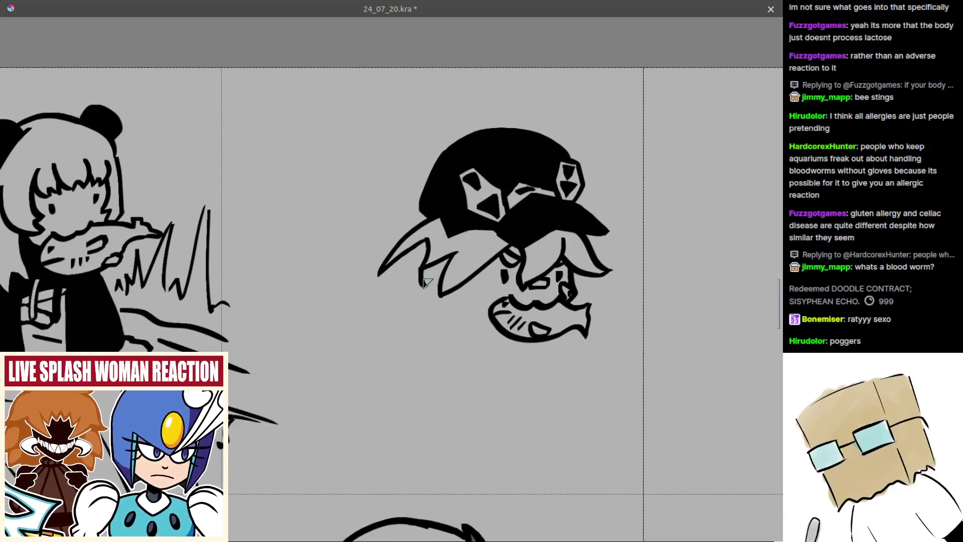
left_click_drag(420, 269, 440, 300)
key("ctrl+z")
key("ctrl+z")
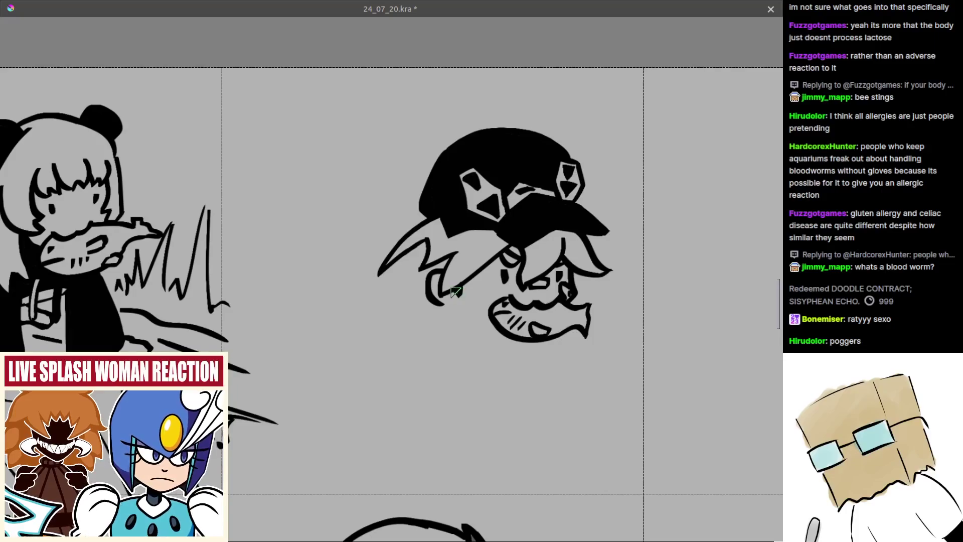
mouse_move(441, 304)
left_mouse_down()
mouse_move(499, 329)
mouse_move(482, 360)
mouse_move(468, 296)
mouse_move(442, 283)
mouse_move(415, 319)
left_mouse_up()
key("ctrl+z")
key("ctrl+z")
Try to draw a long smooth strand sweeping back from the rear hair lock
left_click_drag(473, 271, 413, 286)
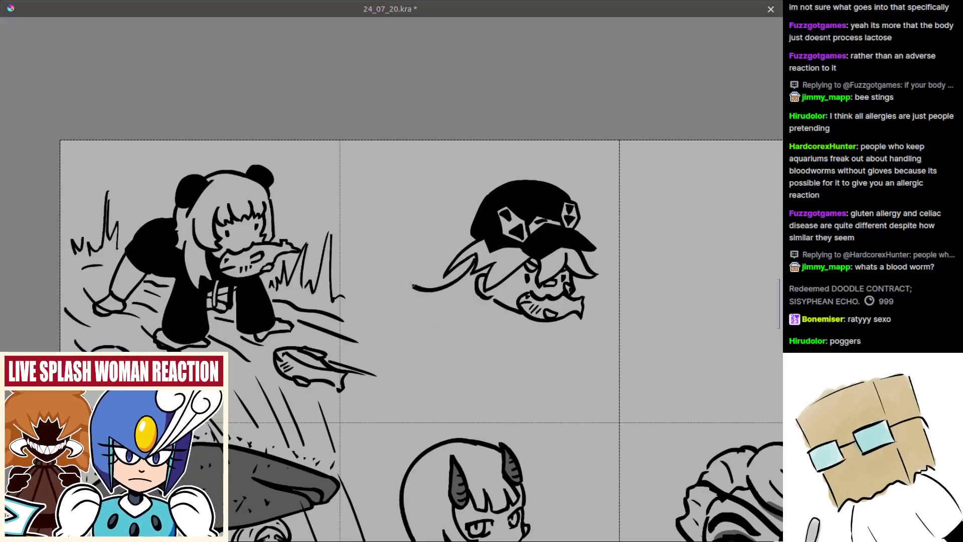
key("ctrl+z")
mouse_move(472, 269)
left_mouse_down()
mouse_move(441, 282)
mouse_move(413, 278)
left_mouse_up()
key("ctrl+z")
key("ctrl+z")
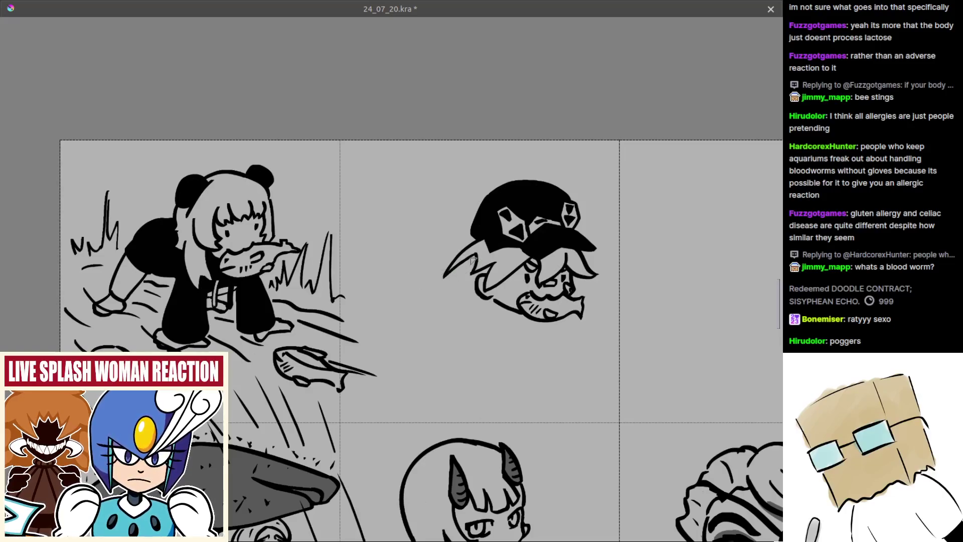
left_click_drag(408, 276, 419, 268)
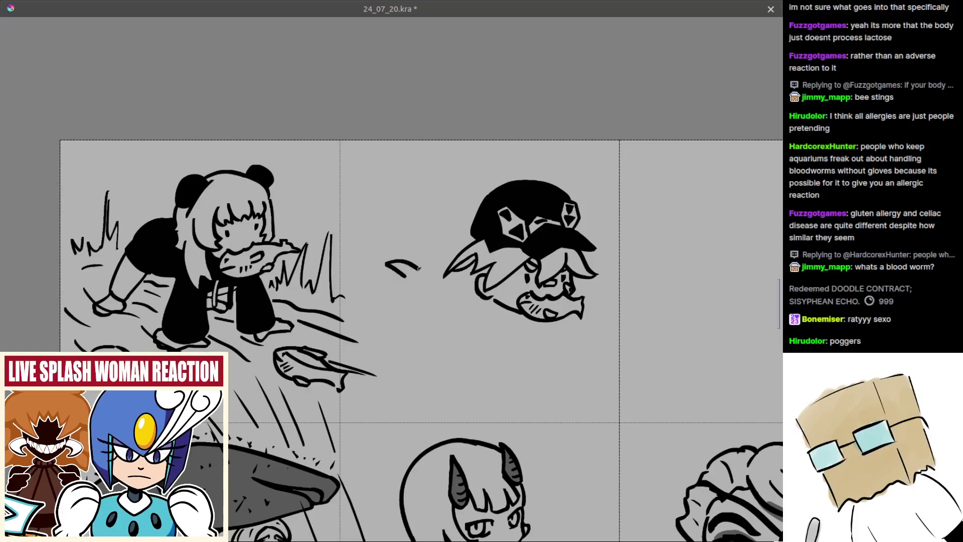
key("ctrl+z")
key("ctrl+shift+z")
key("ctrl+z")
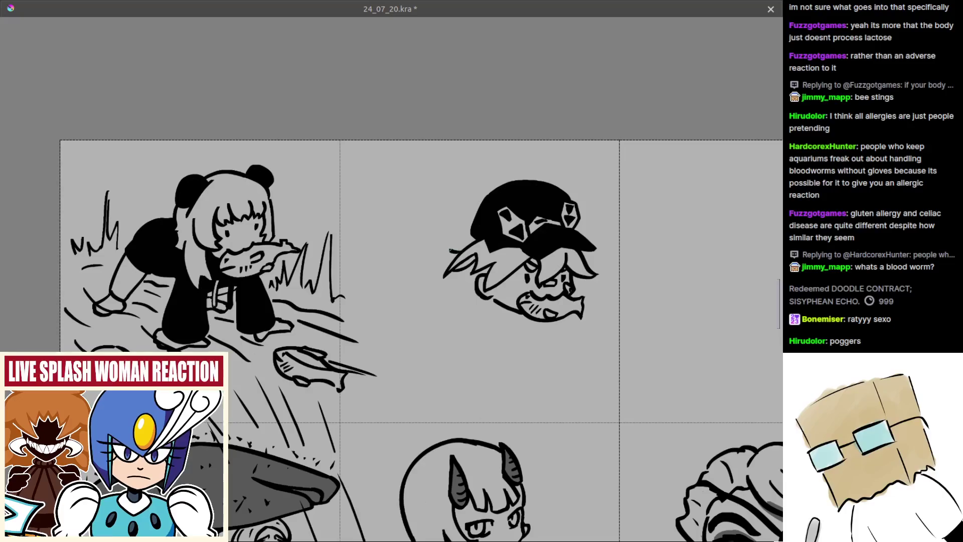
Try several outlines for a jagged strand of hair trailing behind the head
left_click_drag(423, 253, 390, 270)
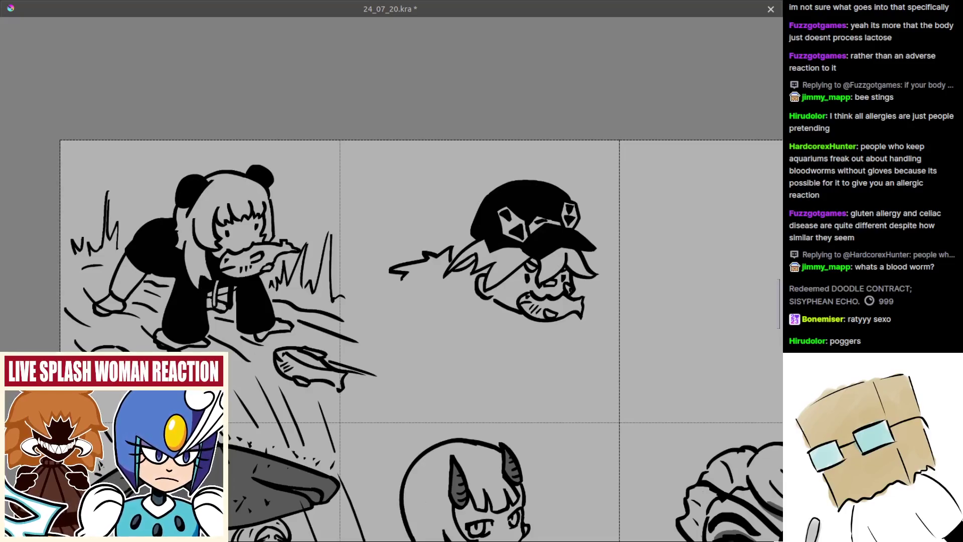
scroll(484, 309, "up", 1)
mouse_move(478, 309)
left_mouse_down()
mouse_move(469, 315)
mouse_move(491, 323)
left_mouse_up()
key("ctrl+z")
key("ctrl+z")
mouse_move(434, 275)
left_mouse_down()
mouse_move(392, 280)
mouse_move(395, 305)
left_mouse_up()
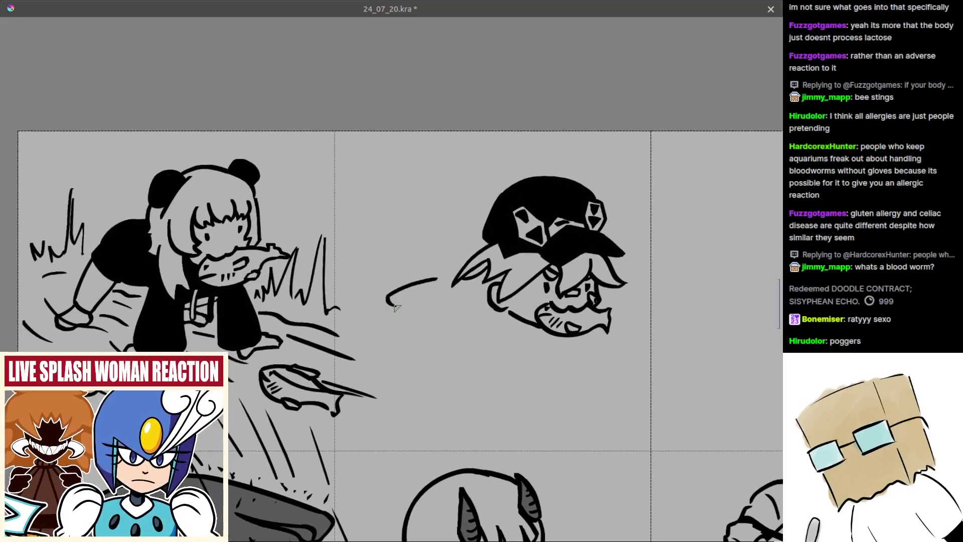
key("ctrl+z")
mouse_move(446, 278)
left_mouse_down()
mouse_move(420, 260)
mouse_move(418, 279)
mouse_move(386, 286)
mouse_move(377, 320)
left_mouse_up()
key("ctrl+z")
key("ctrl+z")
mouse_move(415, 283)
left_mouse_down()
mouse_move(386, 313)
mouse_move(411, 288)
mouse_move(387, 300)
mouse_move(379, 322)
left_mouse_up()
key("ctrl+z")
key("ctrl+z")
key("ctrl+z")
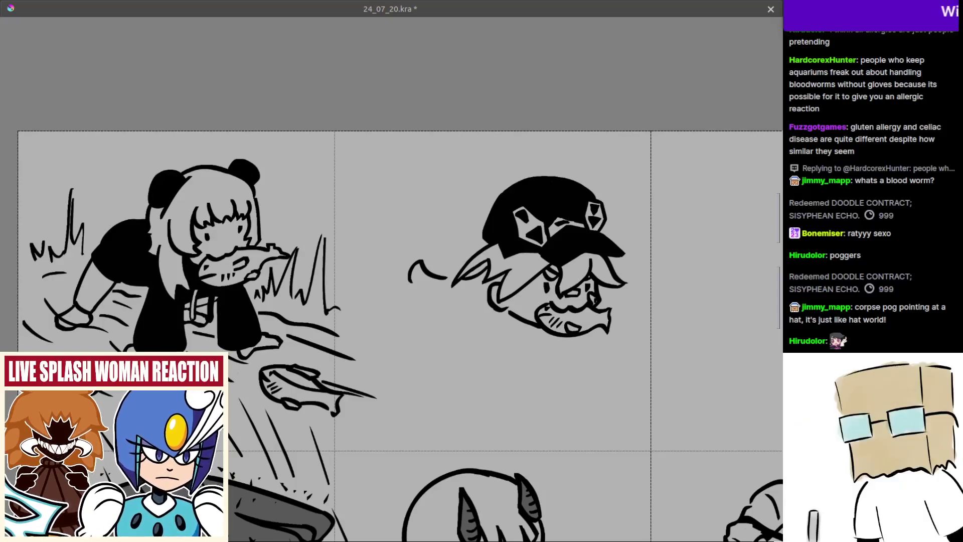
Try to build a zigzag mass of flowing hair extending behind the rear lock
scroll(437, 252, "up", 1)
key("ctrl+z")
left_click_drag(438, 252, 438, 258)
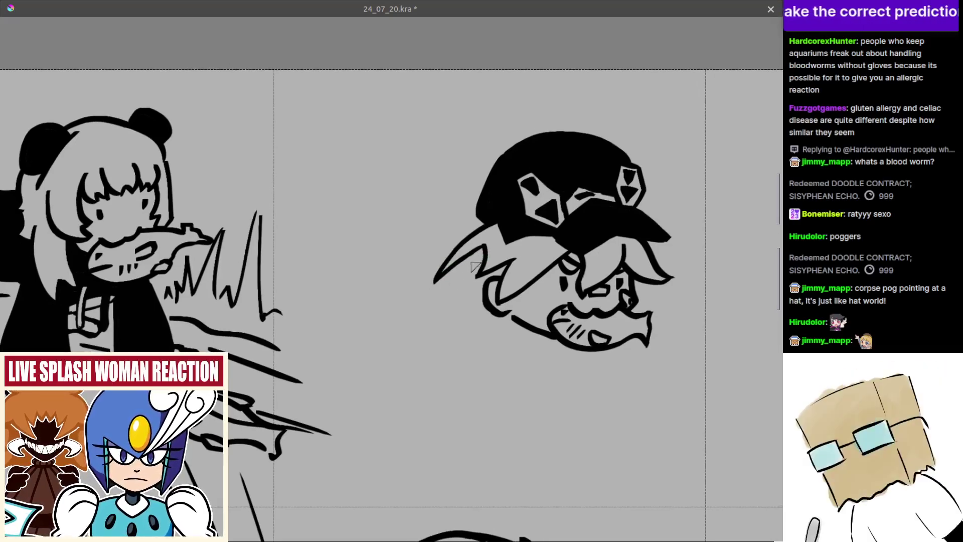
mouse_move(368, 287)
left_mouse_down()
mouse_move(334, 271)
mouse_move(381, 266)
mouse_move(389, 244)
mouse_move(374, 233)
mouse_move(415, 253)
mouse_move(382, 247)
mouse_move(423, 243)
mouse_move(443, 261)
left_mouse_up()
key("ctrl+z")
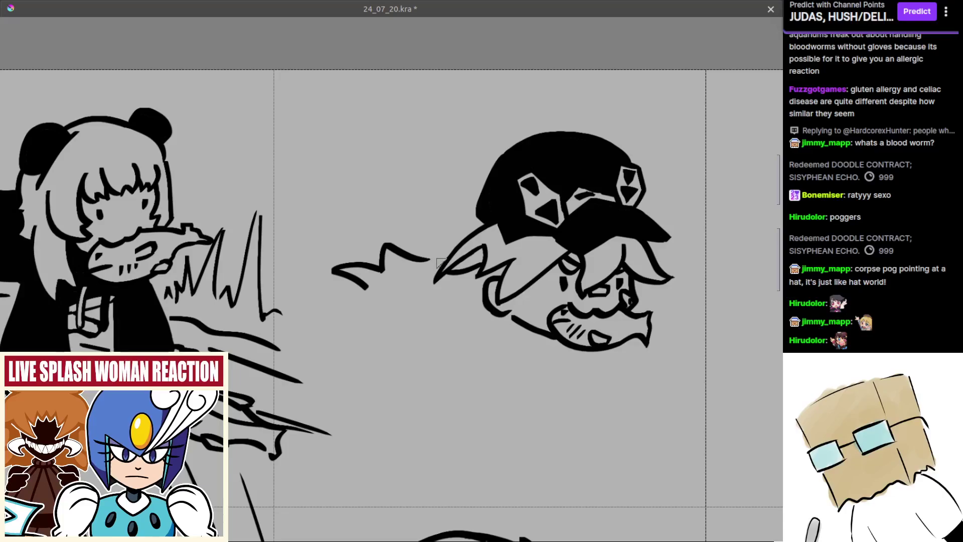
mouse_move(425, 261)
left_mouse_down()
mouse_move(421, 309)
mouse_move(427, 250)
mouse_move(415, 271)
left_mouse_up()
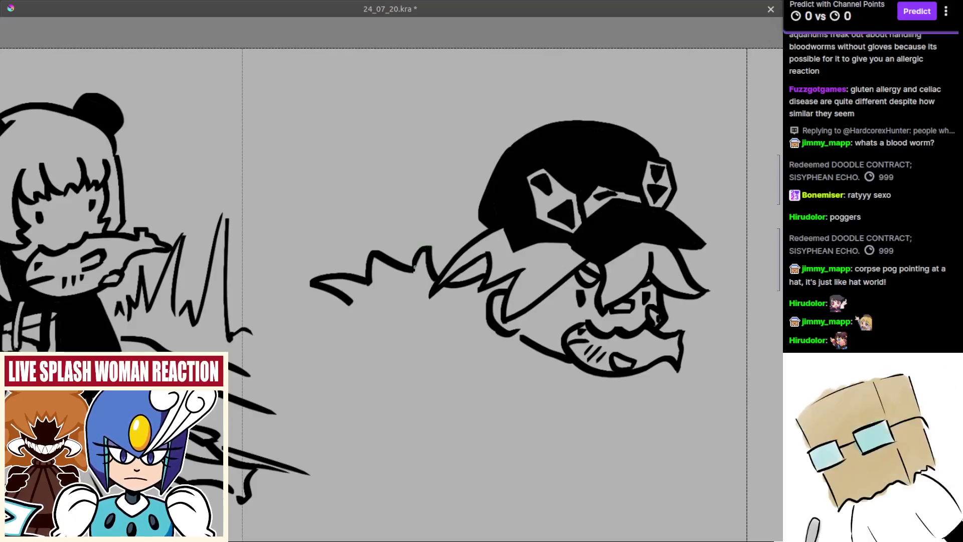
left_click_drag(385, 317, 401, 286)
mouse_move(358, 269)
left_mouse_down()
mouse_move(332, 278)
mouse_move(346, 304)
left_mouse_up()
key("ctrl+z")
left_click_drag(454, 313, 424, 295)
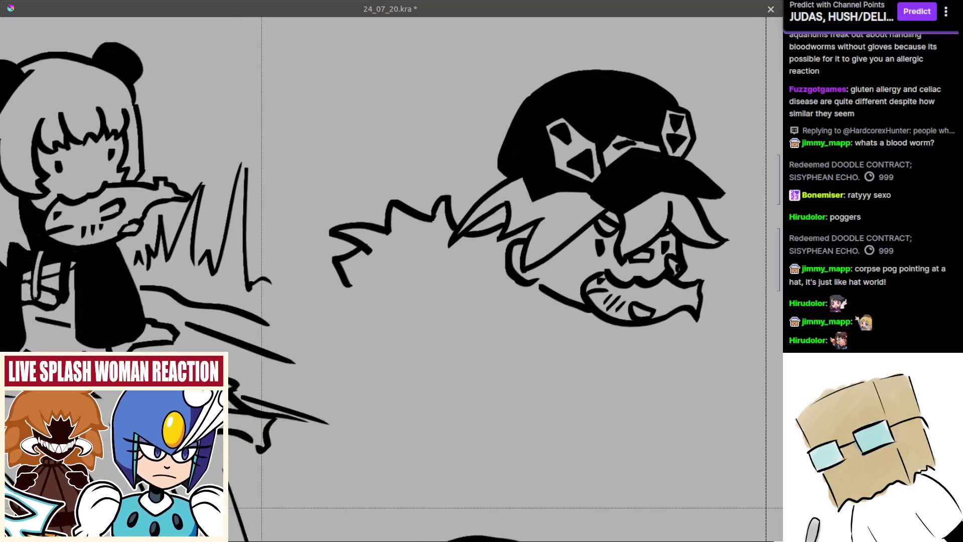
Undo all the trailing hair strokes behind the head
key("ctrl+z")
mouse_move(367, 257)
left_mouse_down()
mouse_move(317, 278)
mouse_move(334, 297)
mouse_move(359, 298)
mouse_move(366, 313)
mouse_move(391, 290)
left_mouse_up()
key("ctrl+z")
key("ctrl+z")
left_click_drag(464, 294, 410, 273)
scroll(464, 317, "down", 2)
key("ctrl+z")
key("ctrl+z")
key("ctrl+z")
key("ctrl+z")
key("ctrl+z")
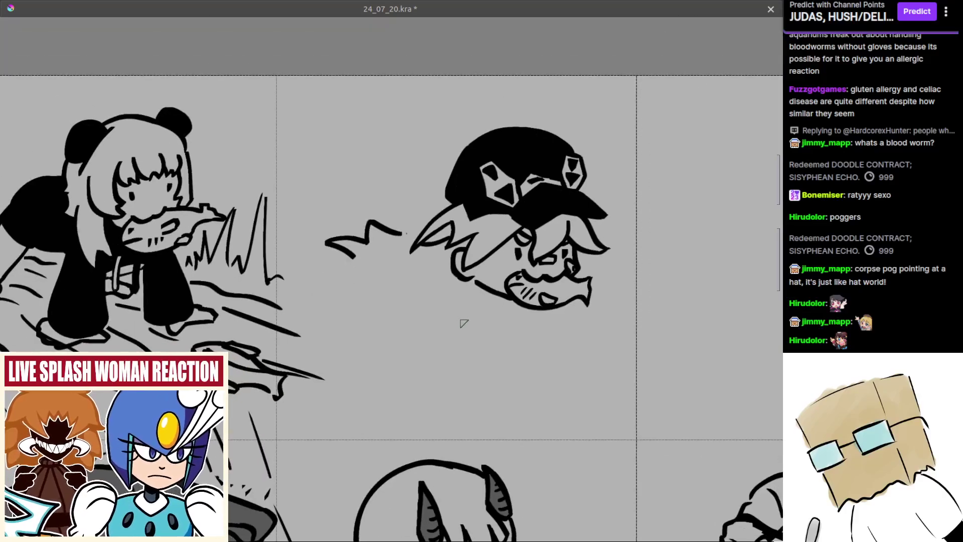
key("ctrl+z")
key("ctrl+shift+z")
left_click_drag(479, 304, 455, 308)
scroll(448, 307, "up", 1)
key("ctrl+z")
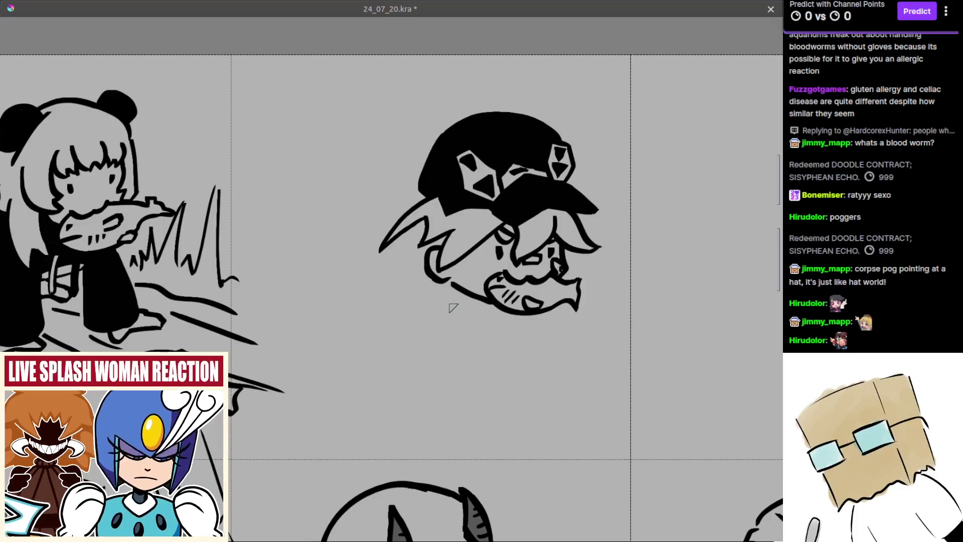
Try to draw a triangular collar flap below the jaw
mouse_move(430, 305)
left_mouse_down()
mouse_move(479, 317)
mouse_move(436, 318)
mouse_move(477, 324)
left_mouse_up()
key("ctrl+z")
left_click_drag(455, 293, 482, 320)
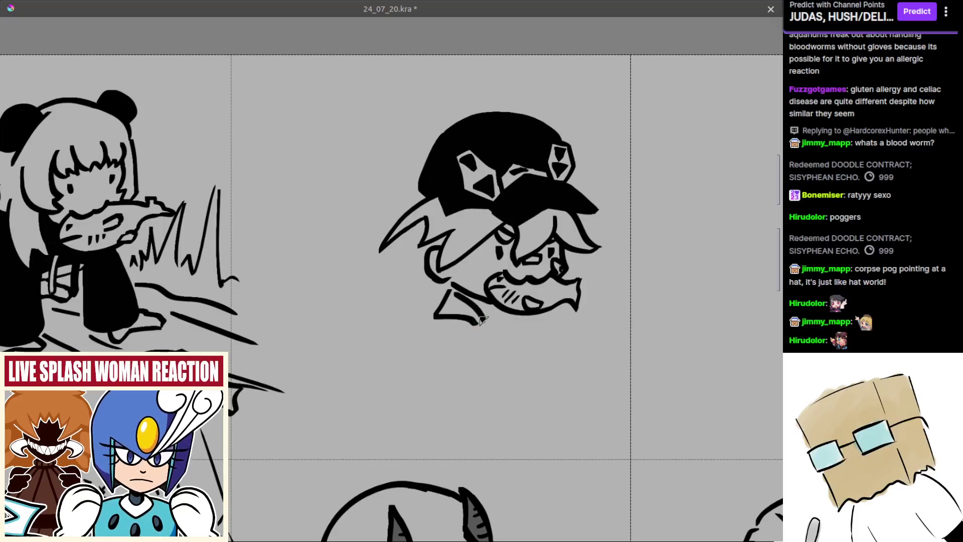
key("ctrl+z")
key("ctrl+z")
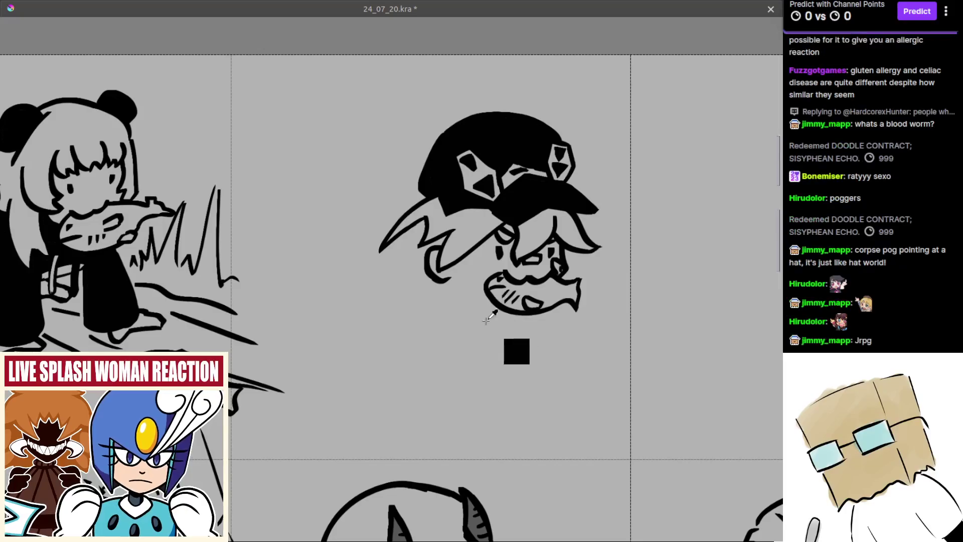
Redraw the jaw line so it runs from the nape curve to the fish's head
key("ctrl+z")
left_click_drag(456, 297, 460, 286)
mouse_move(446, 284)
left_mouse_down()
mouse_move(484, 306)
mouse_move(455, 283)
mouse_move(485, 294)
mouse_move(499, 310)
left_mouse_up()
key("ctrl+z")
key("ctrl+z")
key("ctrl+z")
key("ctrl+z")
left_click_drag(446, 275, 503, 309)
key("ctrl+z")
left_click_drag(448, 278, 500, 305)
key("ctrl+z")
left_click_drag(449, 276, 496, 303)
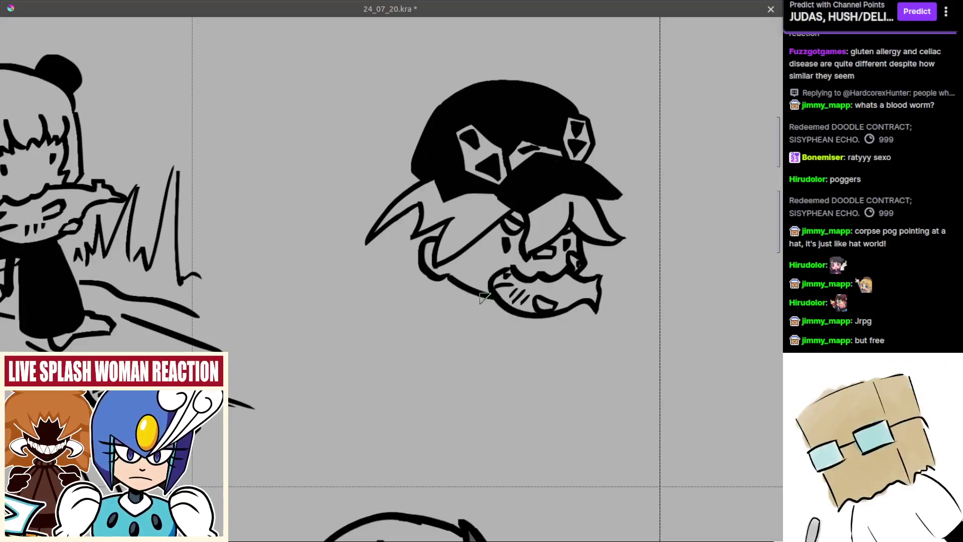
Draw a pointed collar flap from the nape along the underside of the jaw
mouse_move(434, 282)
left_mouse_down()
mouse_move(421, 296)
mouse_move(486, 317)
left_mouse_up()
key("ctrl+z")
key("ctrl+z")
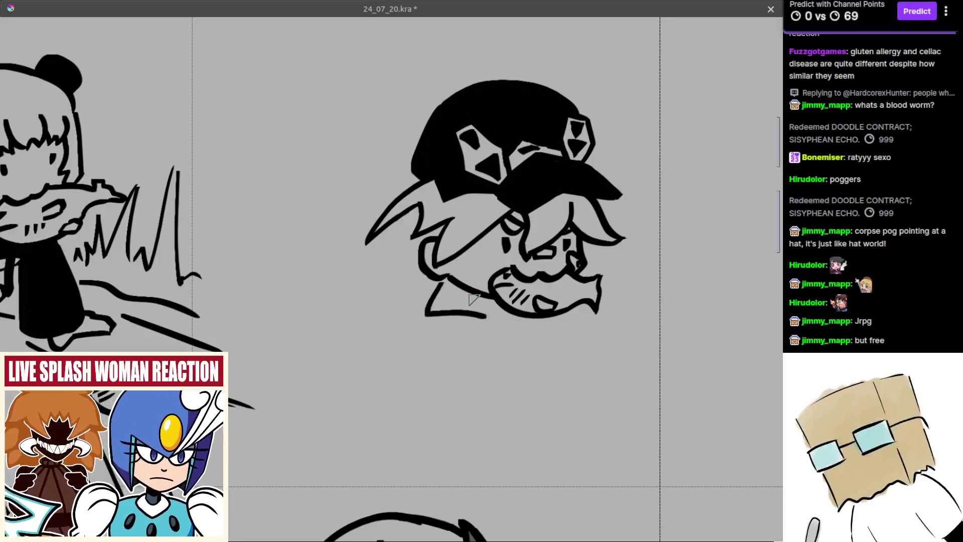
key("ctrl+z")
mouse_move(443, 282)
left_mouse_down()
mouse_move(490, 320)
mouse_move(480, 293)
mouse_move(489, 316)
mouse_move(487, 303)
mouse_move(494, 316)
mouse_move(571, 321)
left_mouse_up()
key("ctrl+z")
key("ctrl+z")
key("ctrl+z")
key("ctrl+z")
key("ctrl+z")
Add the far collar edge under the fish, a short fold below the collar and the rear shoulder line
mouse_move(572, 317)
left_mouse_down()
mouse_move(504, 321)
mouse_move(533, 321)
left_mouse_up()
key("ctrl+z")
left_click_drag(459, 326, 504, 317)
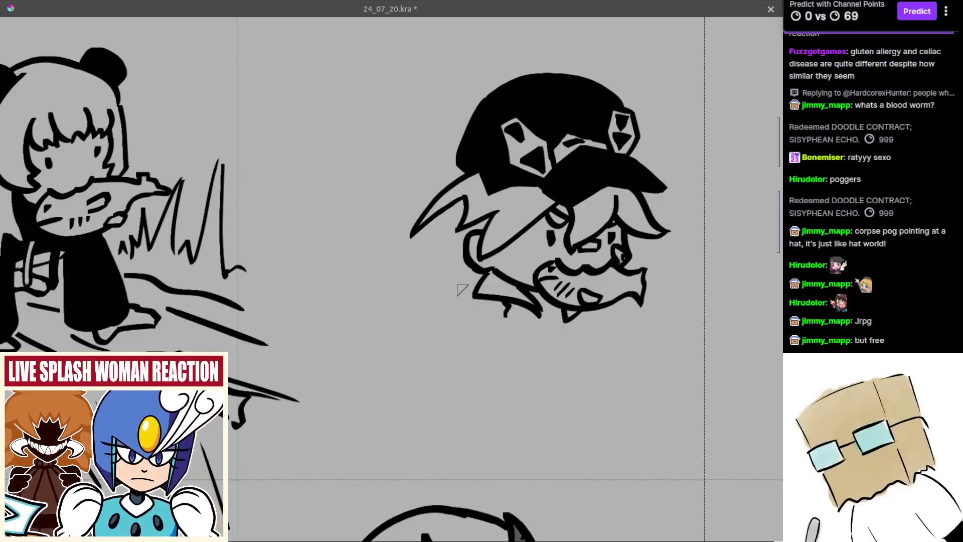
mouse_move(478, 282)
left_mouse_down()
mouse_move(445, 301)
mouse_move(484, 279)
left_mouse_up()
key("ctrl+z")
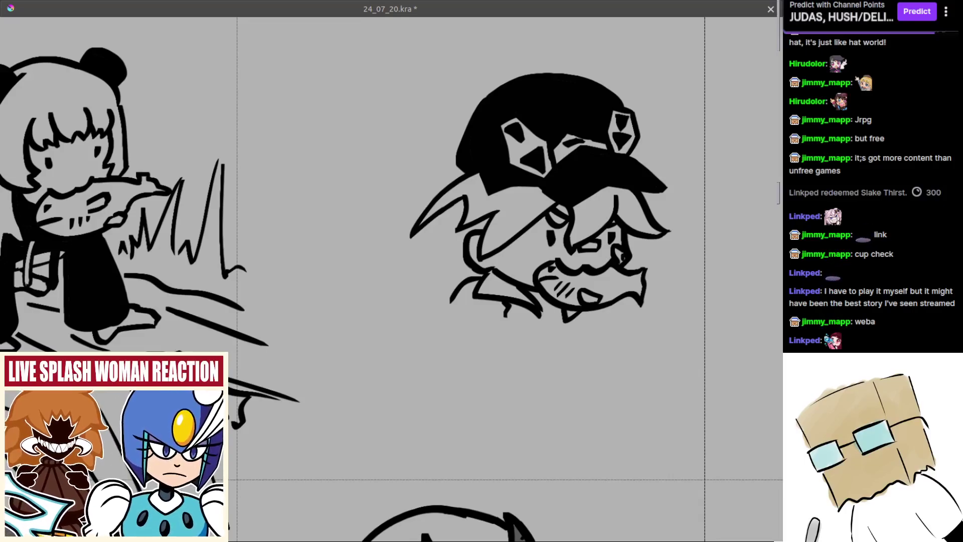
Draw a large tilted oval for the sleeve below the rear shoulder line
left_click_drag(480, 325, 499, 338)
key("ctrl+z")
mouse_move(446, 311)
left_mouse_down()
mouse_move(496, 343)
mouse_move(476, 322)
mouse_move(500, 336)
mouse_move(403, 325)
mouse_move(395, 341)
mouse_move(492, 359)
mouse_move(508, 352)
mouse_move(496, 363)
left_mouse_up()
key("ctrl+z")
left_click_drag(430, 307, 449, 304)
key("ctrl+z")
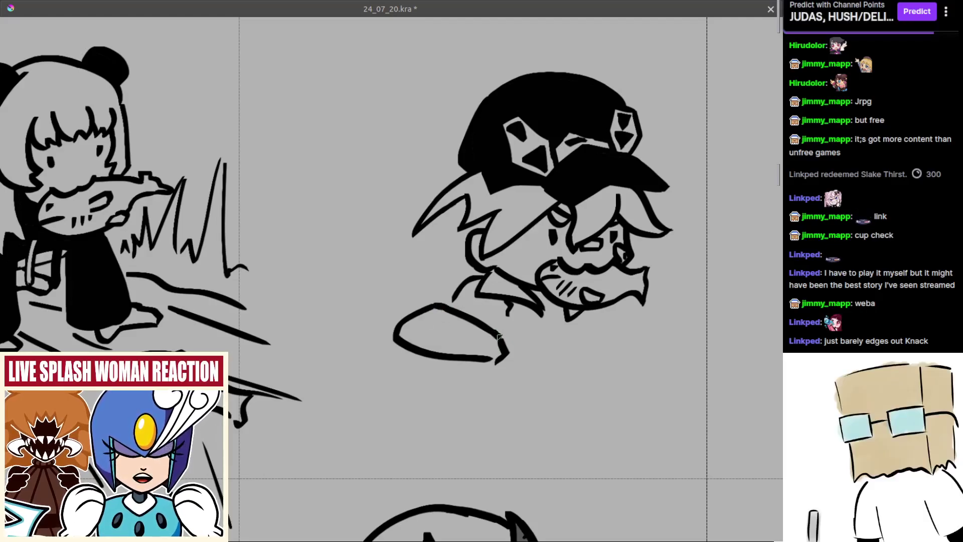
mouse_move(489, 360)
left_mouse_down()
mouse_move(497, 361)
mouse_move(432, 338)
mouse_move(430, 375)
left_mouse_up()
Select the whole figure and move it up and slightly right within its grid cell
key("ctrl+r")
left_click_drag(388, 156, 577, 343)
key("t")
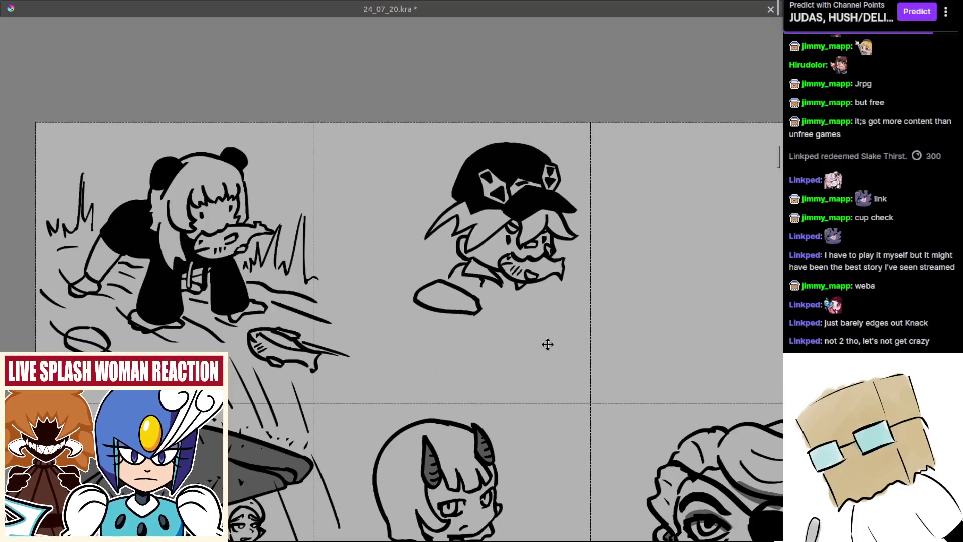
Draw the collar's pointed front and the torso's lower edge leading forward from the sleeve oval
scroll(478, 297, "up", 3)
mouse_move(471, 282)
left_mouse_down()
mouse_move(478, 272)
mouse_move(538, 309)
mouse_move(553, 296)
mouse_move(539, 311)
left_mouse_up()
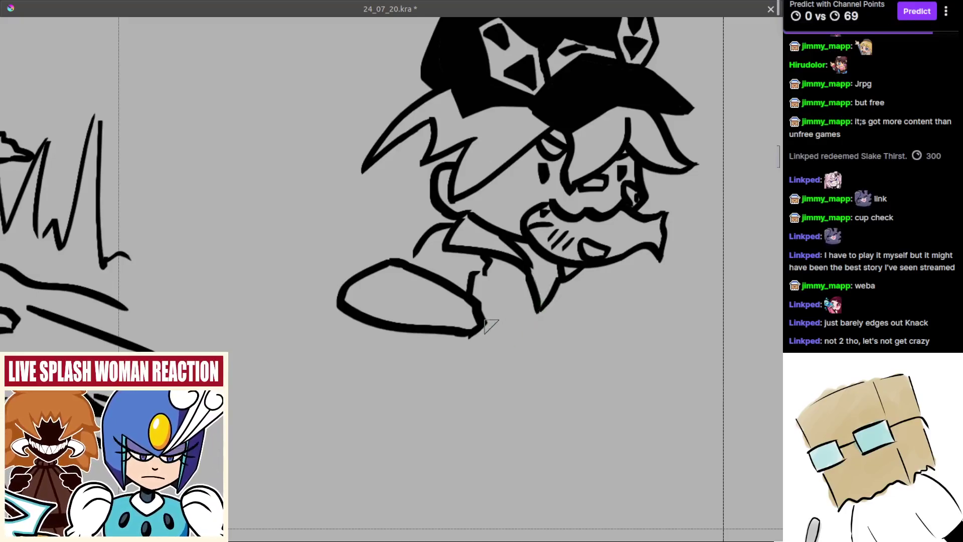
key("ctrl+z")
mouse_move(481, 333)
left_mouse_down()
mouse_move(521, 337)
mouse_move(564, 320)
mouse_move(543, 333)
mouse_move(554, 329)
left_mouse_up()
key("ctrl+z")
key("ctrl+z")
Draw a rounded chest line from under the fish down to the torso's lower edge
mouse_move(580, 274)
left_mouse_down()
mouse_move(596, 320)
mouse_move(572, 337)
left_mouse_up()
key("ctrl+z")
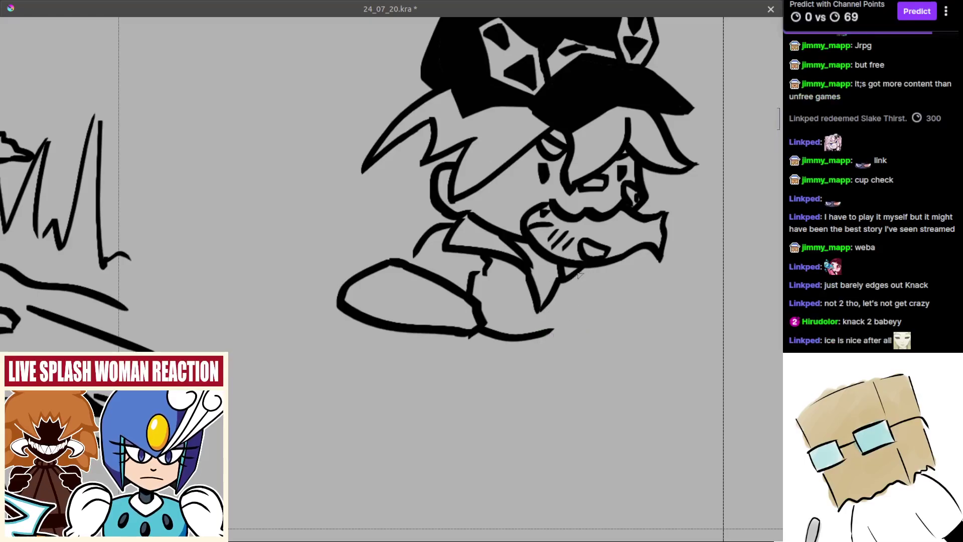
left_click_drag(587, 273, 556, 334)
key("ctrl+z")
mouse_move(580, 272)
left_mouse_down()
mouse_move(585, 324)
mouse_move(554, 334)
left_mouse_up()
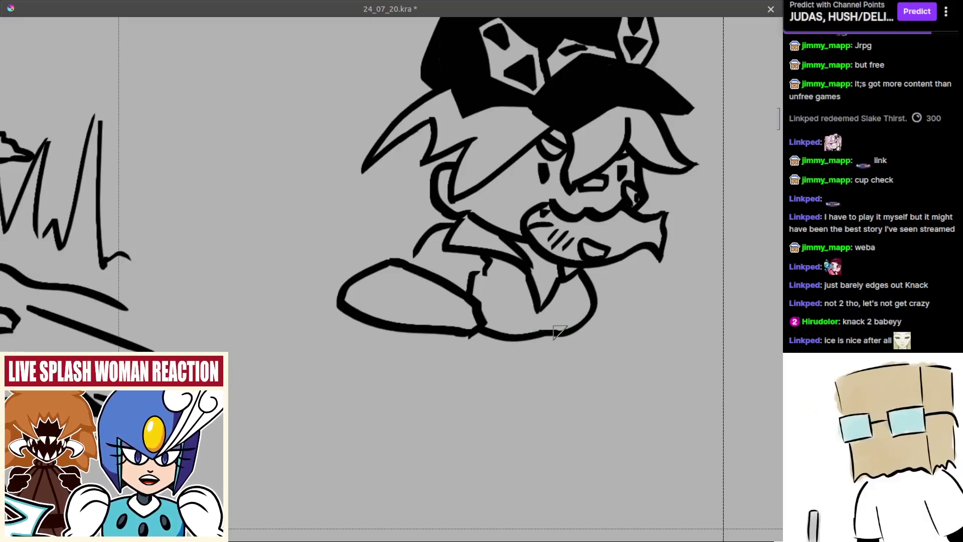
left_click_drag(550, 333, 474, 338)
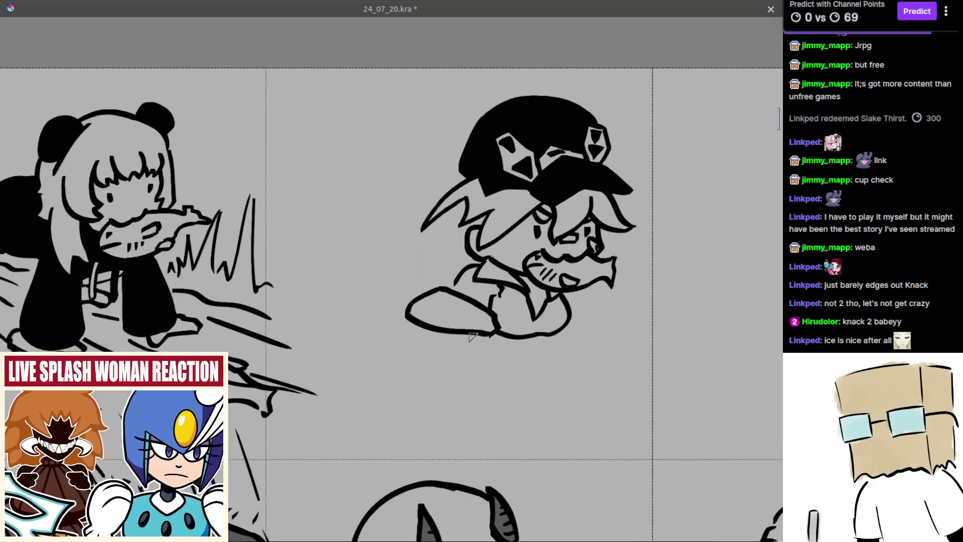
Draw the rear and lower outline of a puffed shape beneath the sleeve oval, with a small diamond ornament inside
scroll(454, 357, "up", 2)
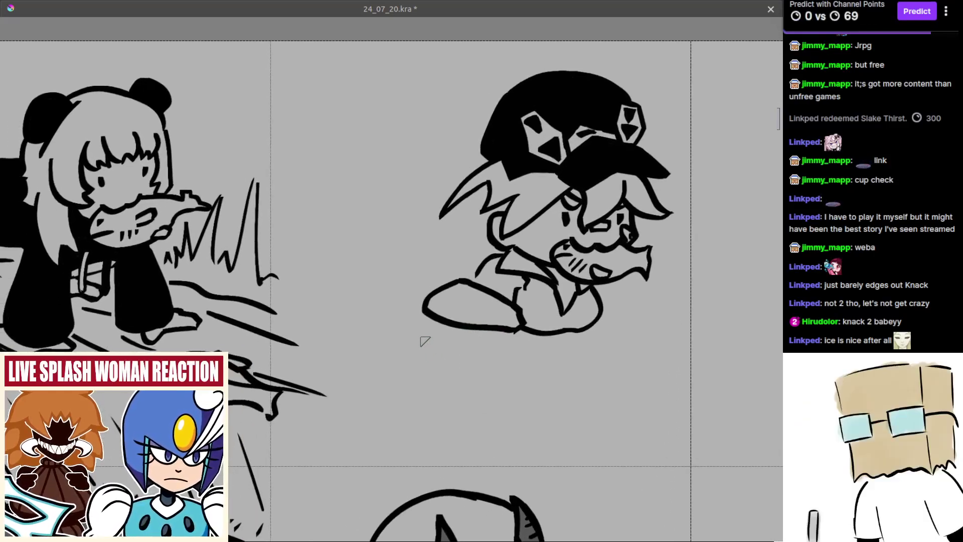
scroll(454, 331, "up", 2)
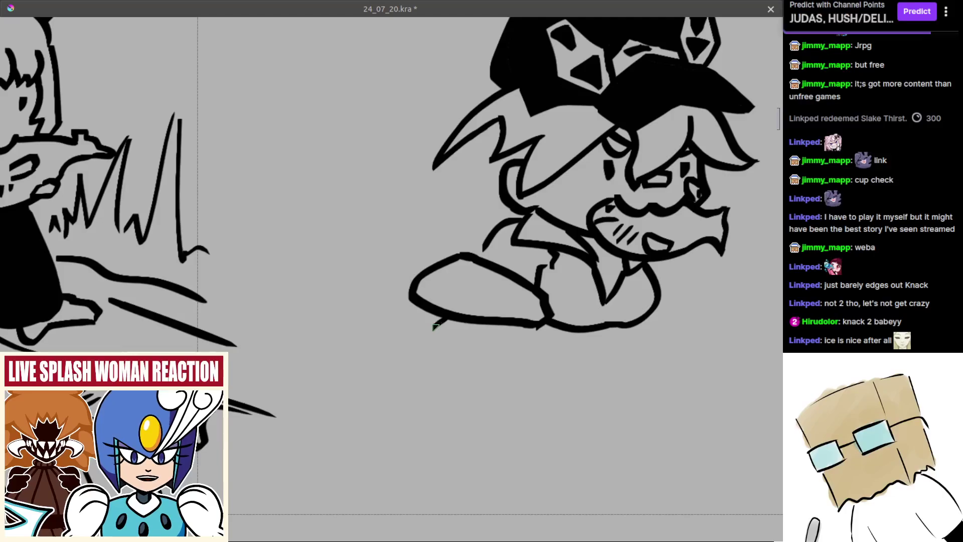
left_click_drag(445, 318, 433, 337)
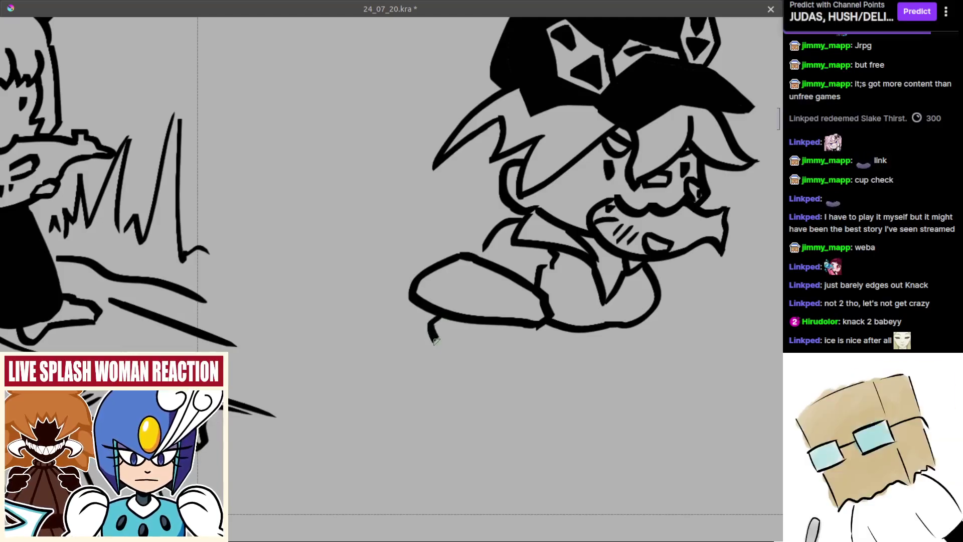
mouse_move(456, 331)
left_mouse_down()
mouse_move(439, 316)
mouse_move(434, 342)
mouse_move(429, 326)
mouse_move(435, 346)
mouse_move(452, 333)
mouse_move(439, 315)
mouse_move(406, 345)
mouse_move(395, 382)
mouse_move(426, 377)
mouse_move(426, 388)
mouse_move(495, 394)
left_mouse_up()
key("ctrl+z")
key("ctrl+z")
key("ctrl+z")
left_click(441, 328)
key("ctrl+z")
key("ctrl+z")
key("ctrl+z")
key("ctrl+z")
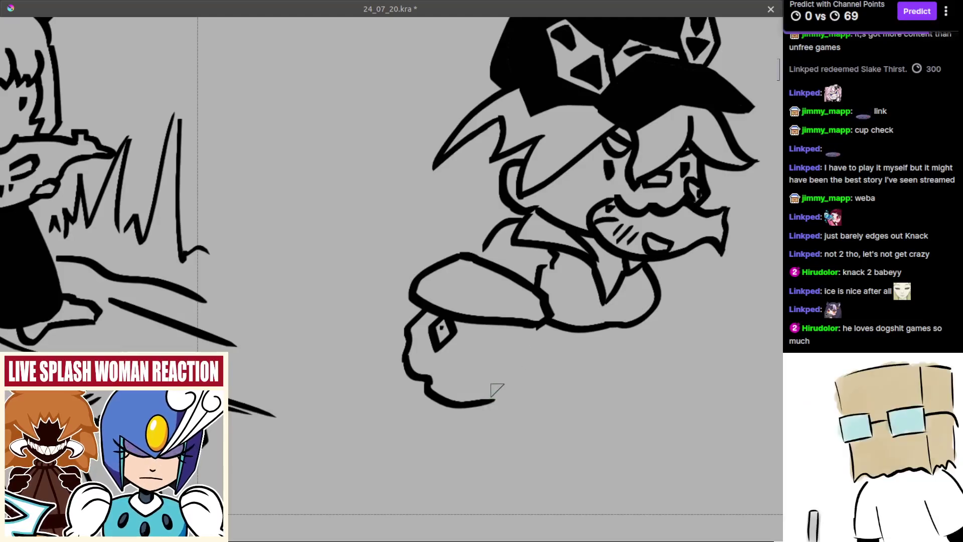
Close the front side of the puffed shape and add a ribbed band along its lower edge
mouse_move(526, 328)
left_mouse_down()
mouse_move(537, 356)
mouse_move(521, 384)
mouse_move(473, 401)
mouse_move(448, 392)
mouse_move(478, 394)
mouse_move(464, 407)
mouse_move(482, 390)
mouse_move(452, 408)
mouse_move(433, 378)
mouse_move(492, 387)
mouse_move(439, 393)
mouse_move(470, 395)
left_mouse_up()
key("ctrl+z")
key("ctrl+z")
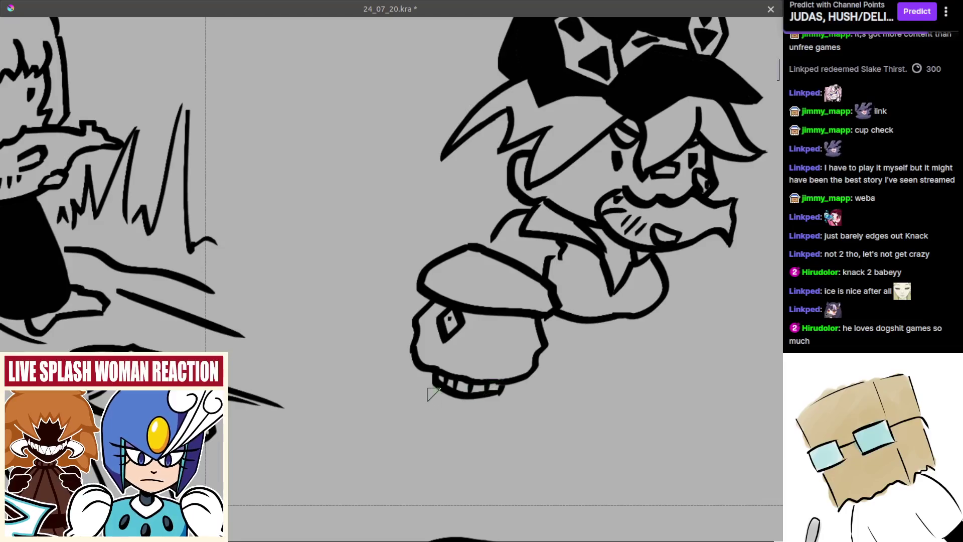
Draw a shoe-like foot outline with a raised front tip beneath the ribbed band of the rear puffed shape
key("ctrl+z")
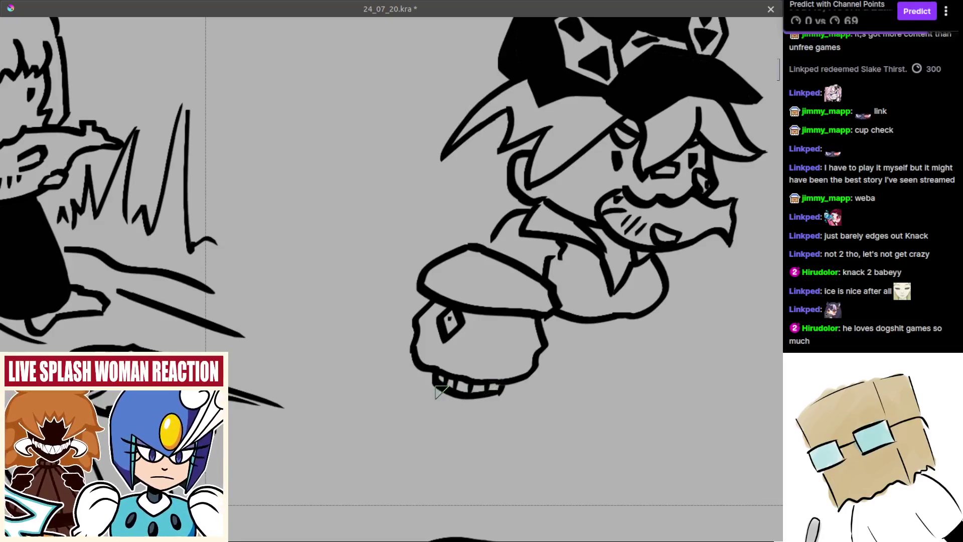
left_click_drag(434, 390, 408, 398)
key("ctrl+z")
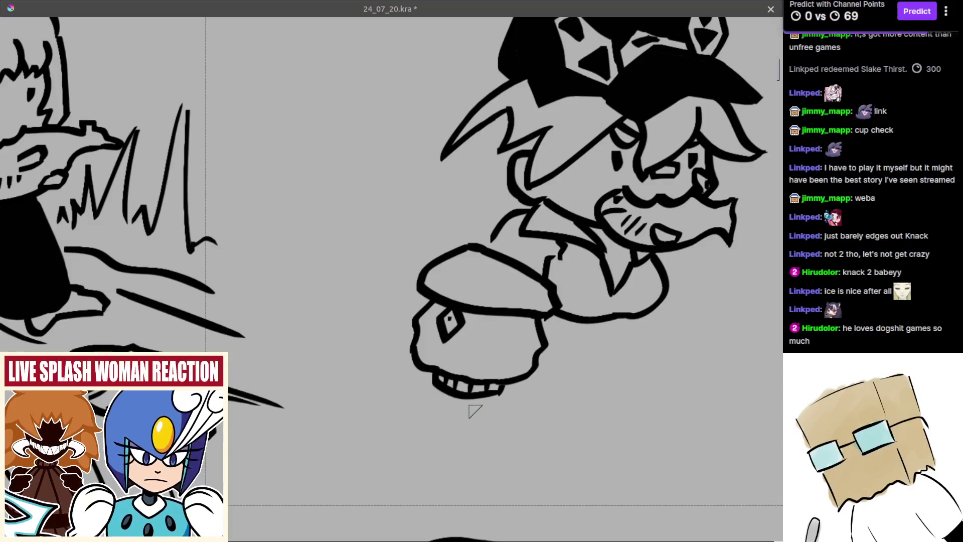
key("ctrl+z")
left_click_drag(467, 411, 502, 417)
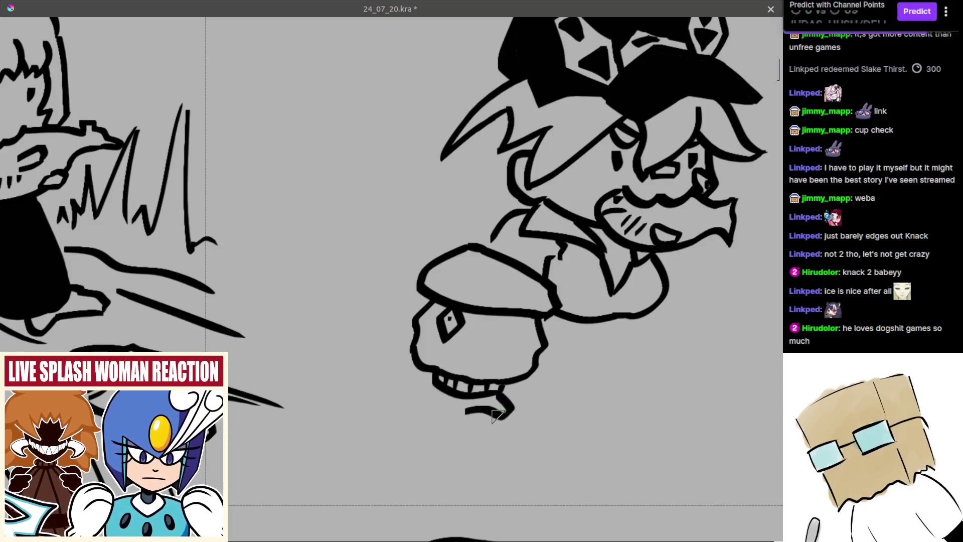
mouse_move(431, 384)
left_mouse_down()
mouse_move(405, 391)
mouse_move(413, 417)
mouse_move(472, 413)
mouse_move(484, 506)
left_mouse_up()
left_click_drag(530, 419, 484, 341)
left_click_drag(426, 301, 477, 350)
scroll(478, 351, "up", 3)
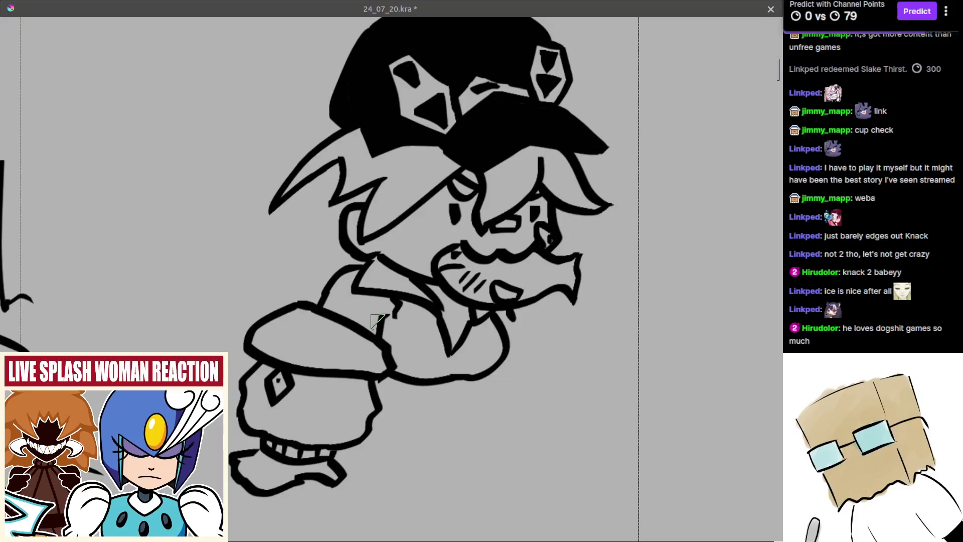
Draw the curved outer edge of a second sleeve running down from under the fish, in front of the chest
scroll(383, 335, "down", 5)
scroll(397, 332, "up", 6)
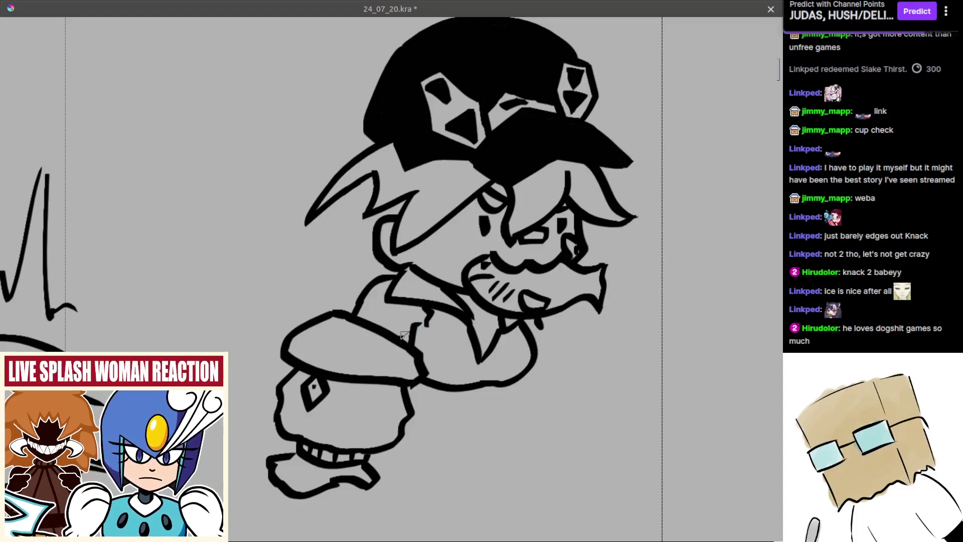
scroll(405, 323, "down", 4)
scroll(517, 347, "up", 6)
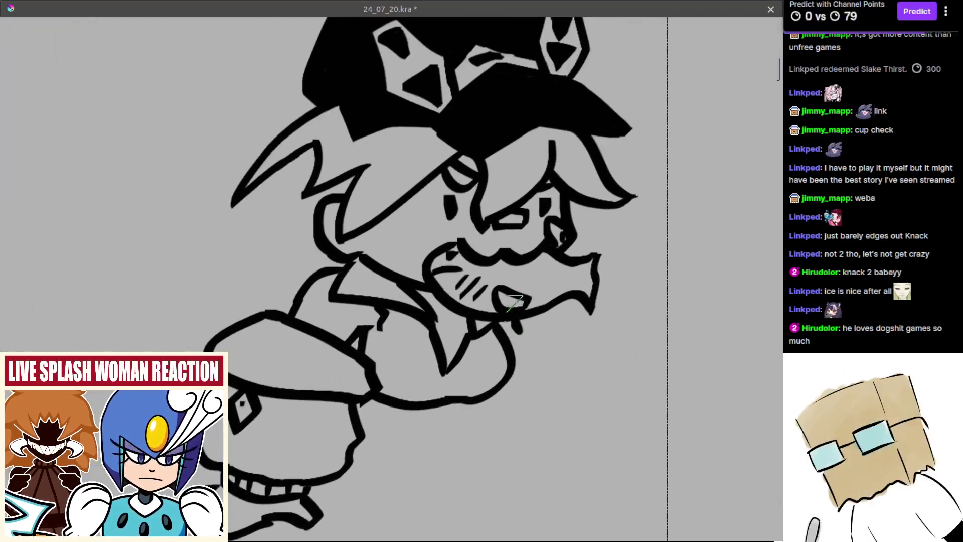
mouse_move(526, 340)
left_mouse_down()
mouse_move(500, 339)
mouse_move(522, 331)
mouse_move(506, 334)
mouse_move(523, 320)
mouse_move(511, 323)
mouse_move(512, 296)
mouse_move(535, 308)
mouse_move(551, 300)
mouse_move(570, 345)
left_mouse_up()
key("ctrl+z")
key("ctrl+z")
key("ctrl+z")
key("ctrl+z")
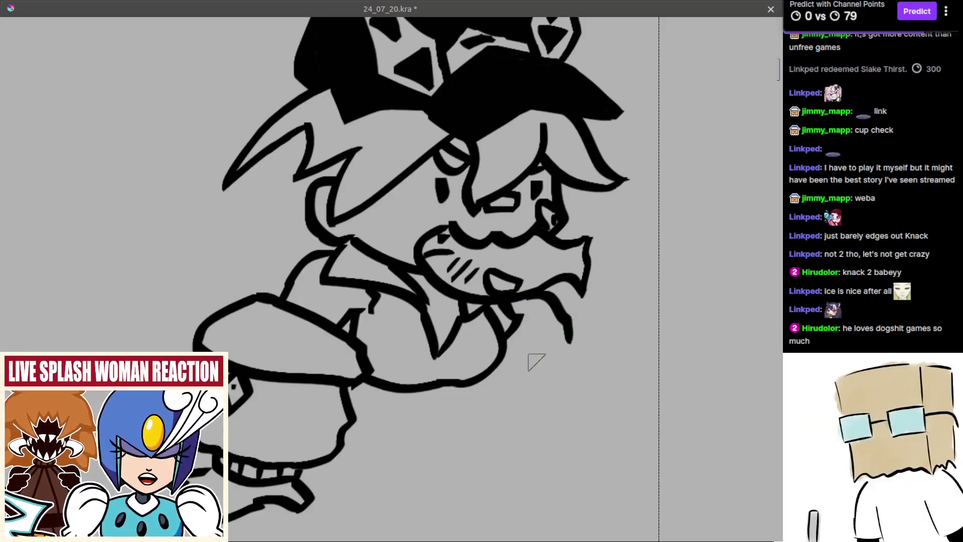
Close the second sleeve with a curved lower edge joining the rounded chest line
left_click_drag(498, 368, 571, 352)
key("ctrl+z")
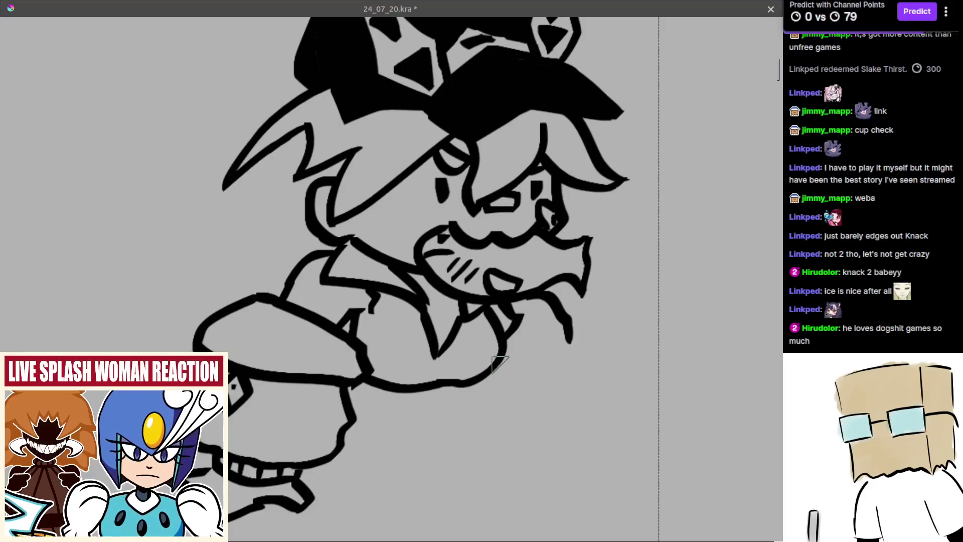
left_click_drag(498, 369, 567, 350)
left_click_drag(520, 393, 532, 352)
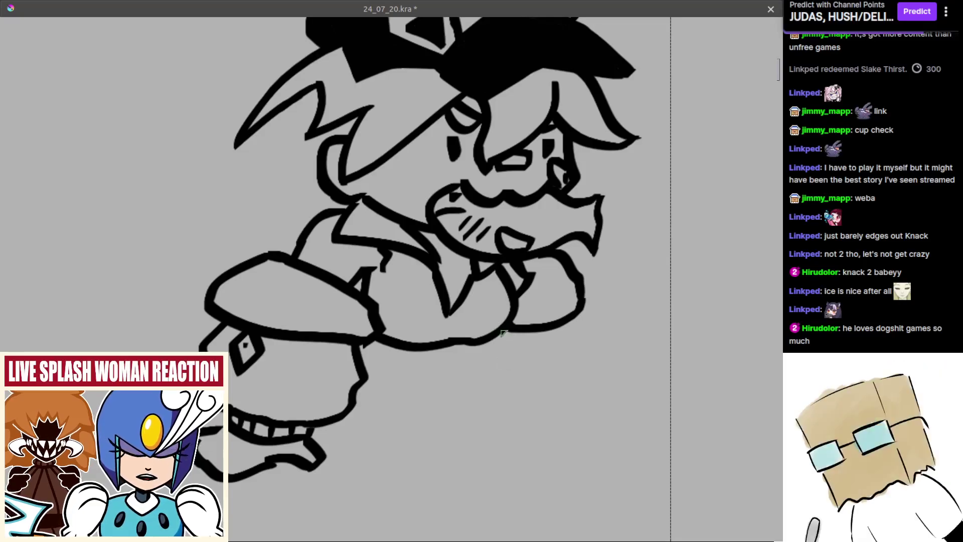
Draw the wavy front side of a puffed shape hanging below the second sleeve
left_click_drag(486, 372, 495, 373)
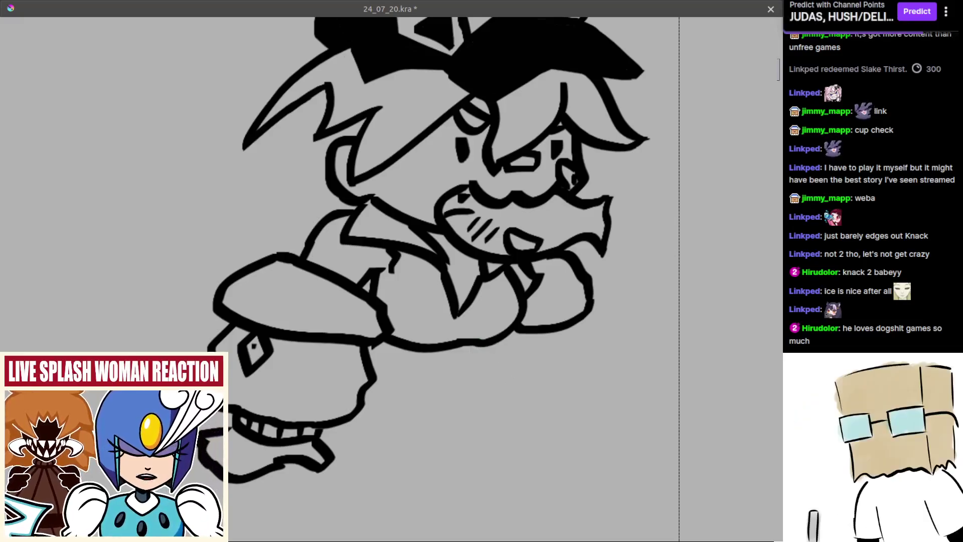
left_click(497, 339, "ctrl")
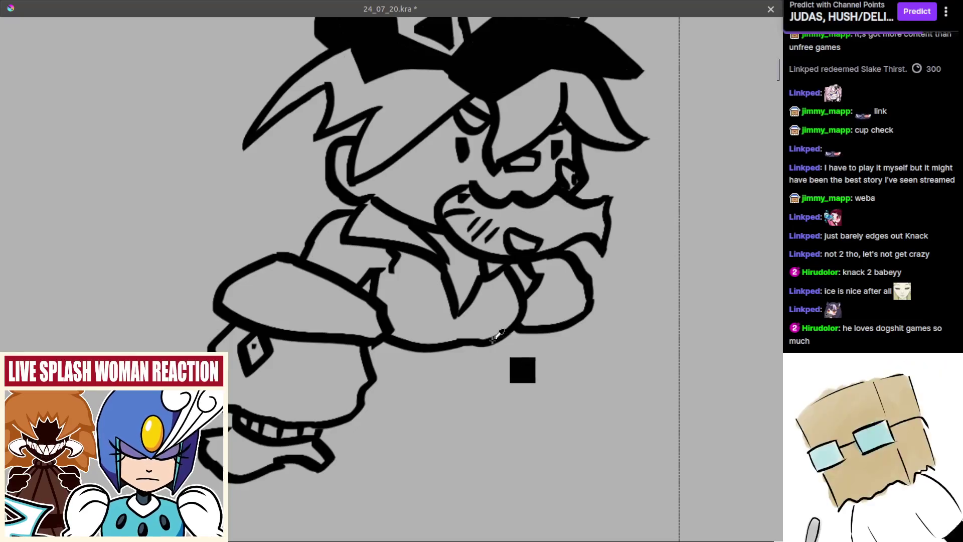
key("ctrl+z")
mouse_move(506, 332)
left_mouse_down()
mouse_move(563, 318)
mouse_move(580, 302)
mouse_move(560, 310)
mouse_move(591, 298)
mouse_move(594, 310)
mouse_move(528, 340)
mouse_move(505, 337)
mouse_move(524, 341)
left_mouse_up()
key("ctrl+z")
key("ctrl+z")
mouse_move(599, 352)
left_mouse_down()
mouse_move(595, 332)
mouse_move(580, 325)
mouse_move(584, 343)
left_mouse_up()
key("ctrl+z")
key("ctrl+z")
left_click_drag(580, 307, 573, 361)
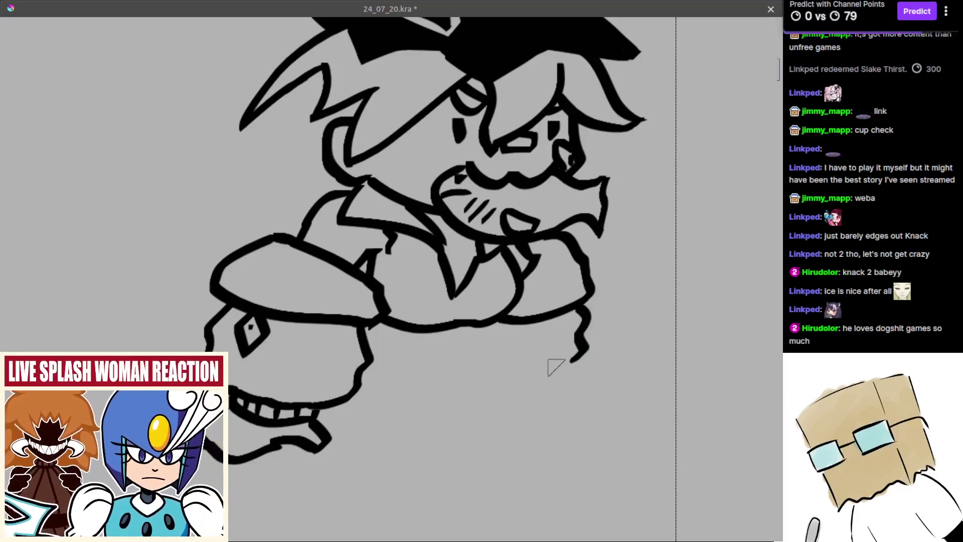
Try out a rear side for the front puffed shape, curving down from the torso's lower edge
mouse_move(478, 325)
left_mouse_down()
mouse_move(492, 369)
mouse_move(474, 335)
mouse_move(500, 369)
mouse_move(570, 380)
left_mouse_up()
key("ctrl+z")
key("ctrl+z")
mouse_move(506, 378)
left_mouse_down()
mouse_move(532, 389)
mouse_move(576, 373)
left_mouse_up()
key("ctrl+z")
mouse_move(506, 377)
left_mouse_down()
mouse_move(537, 393)
mouse_move(511, 388)
mouse_move(544, 417)
left_mouse_up()
key("ctrl+z")
key("ctrl+z")
key("ctrl+z")
key("ctrl+z")
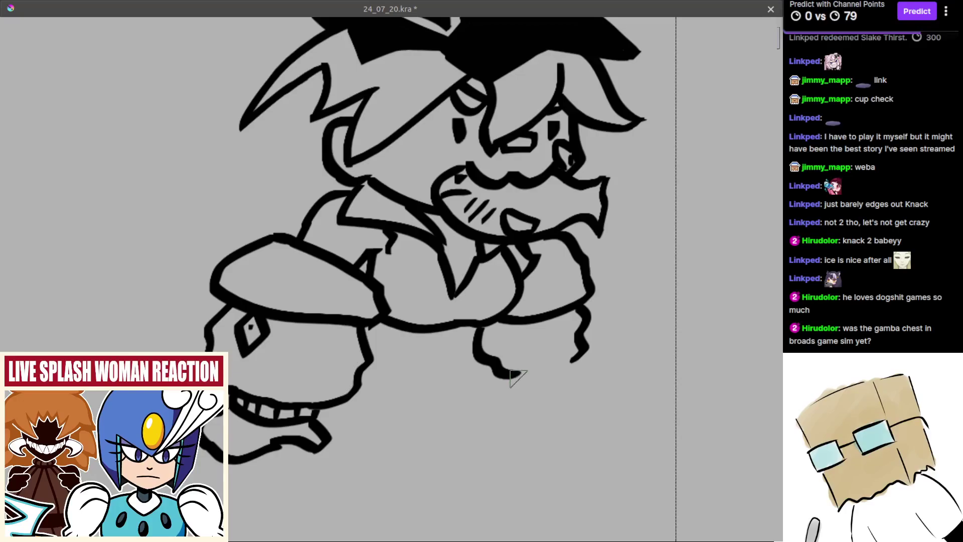
left_click_drag(514, 370, 518, 371)
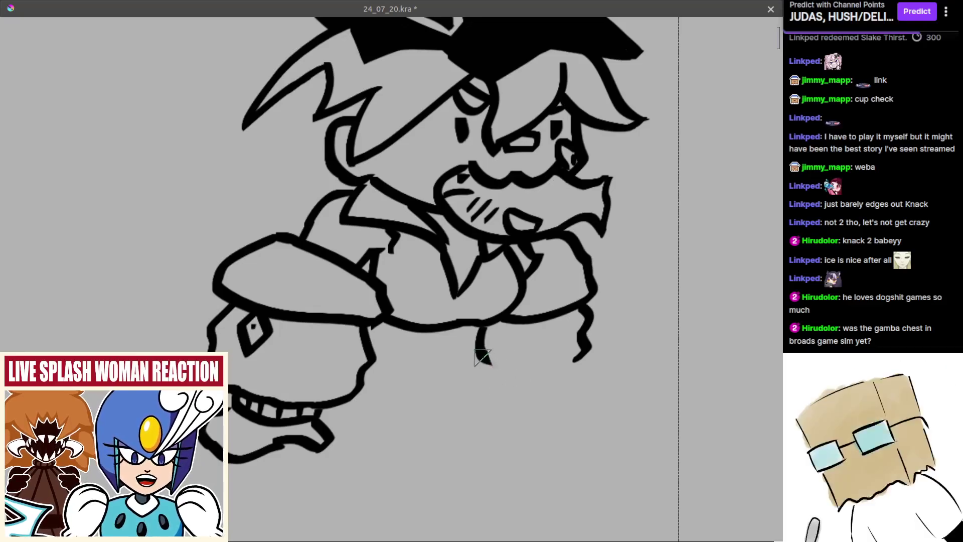
Try to extend the rear side into a rounded bottom that closes the front puffed shape
left_click_drag(484, 356, 508, 378)
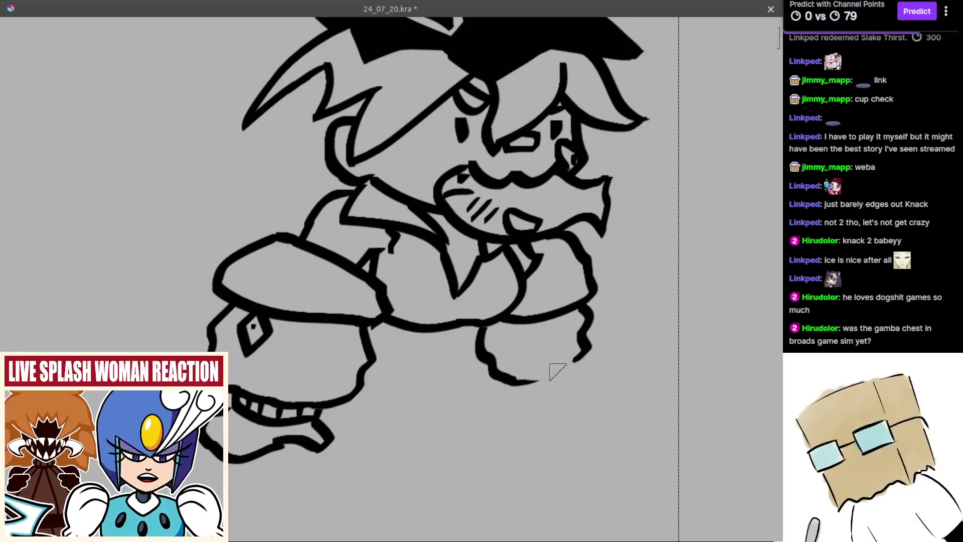
key("ctrl+z")
mouse_move(524, 378)
left_mouse_down()
mouse_move(498, 378)
mouse_move(522, 387)
mouse_move(542, 371)
mouse_move(530, 363)
mouse_move(557, 358)
mouse_move(539, 375)
mouse_move(565, 365)
left_mouse_up()
key("ctrl+z")
key("ctrl+z")
key("ctrl+z")
key("ctrl+z")
left_click_drag(510, 380, 578, 359)
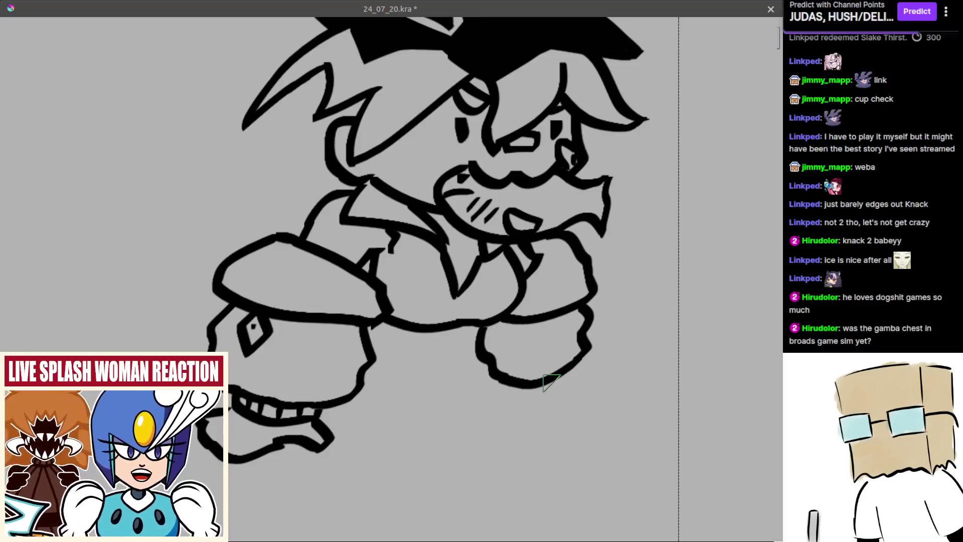
mouse_move(549, 374)
left_mouse_down()
mouse_move(514, 367)
mouse_move(520, 387)
mouse_move(499, 369)
mouse_move(516, 372)
left_mouse_up()
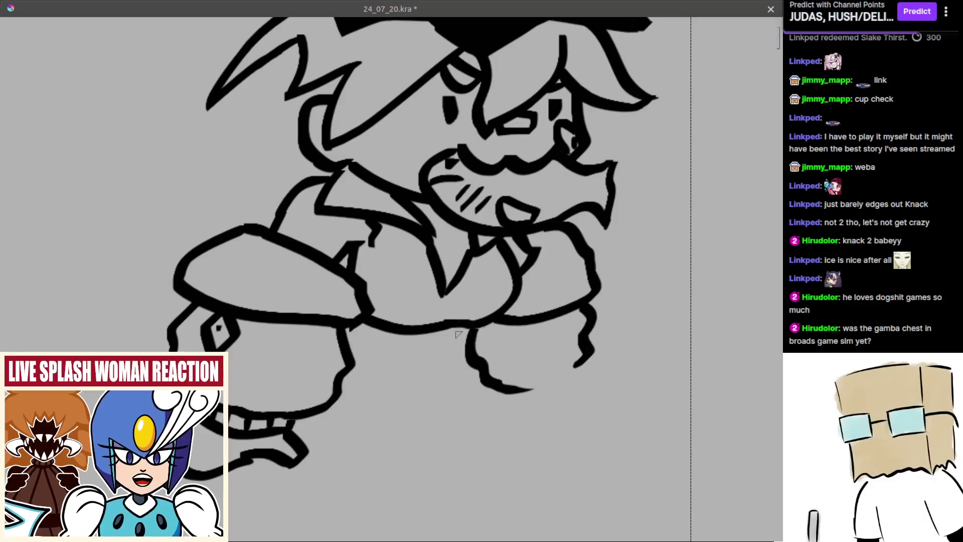
Redraw the rear side of the front puffed shape and close its rounded bottom up to the wavy front side
key("ctrl+z")
key("ctrl+z")
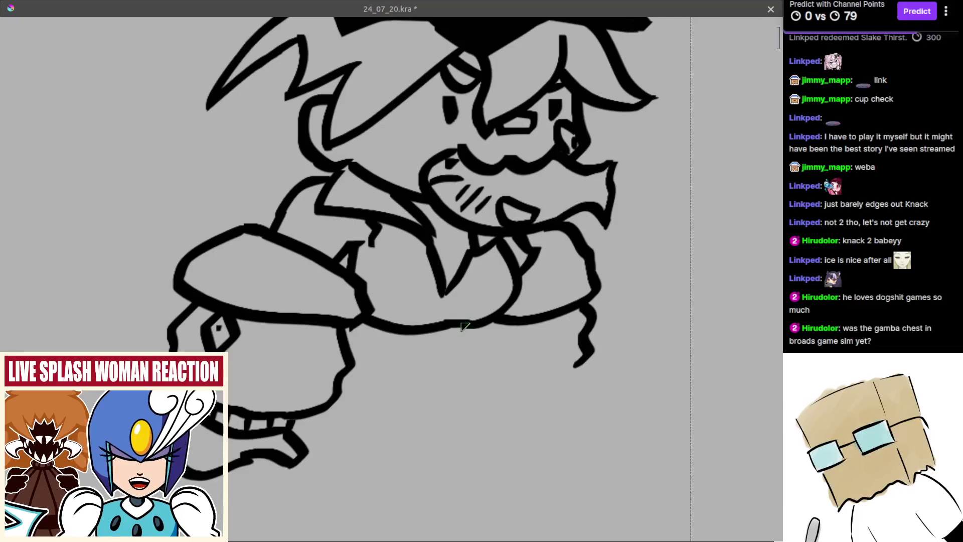
mouse_move(460, 327)
left_mouse_down()
mouse_move(489, 382)
mouse_move(548, 361)
mouse_move(569, 376)
left_mouse_up()
key("ctrl+z")
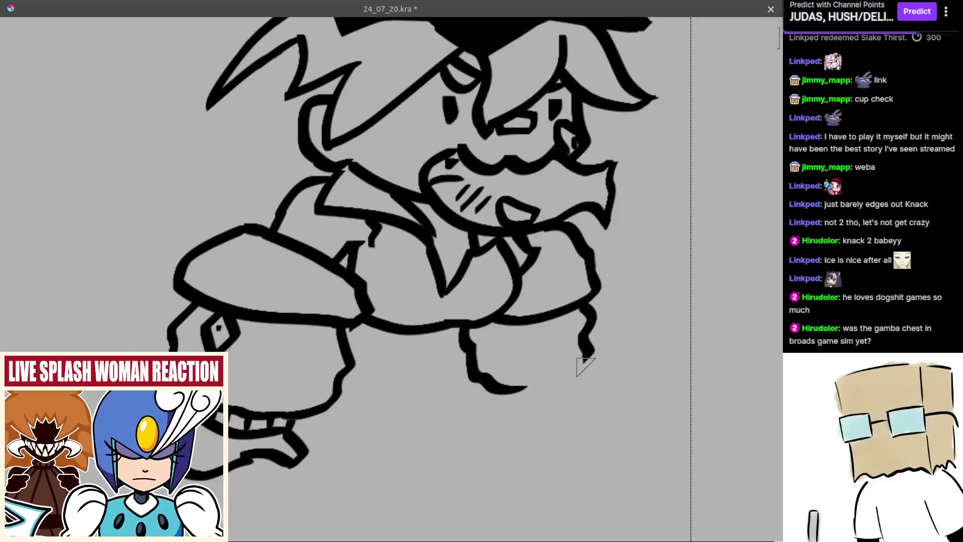
left_click_drag(586, 358, 524, 390)
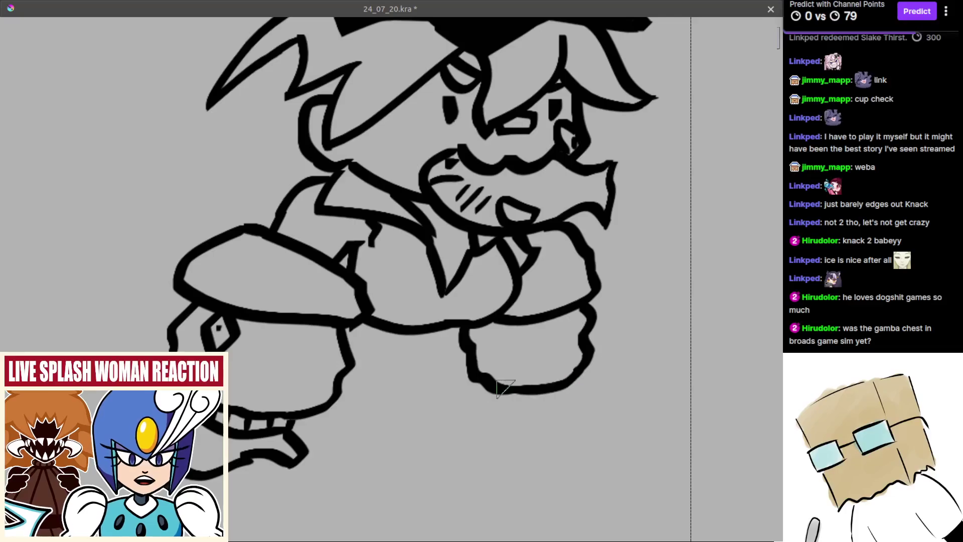
scroll(525, 391, "down", 1)
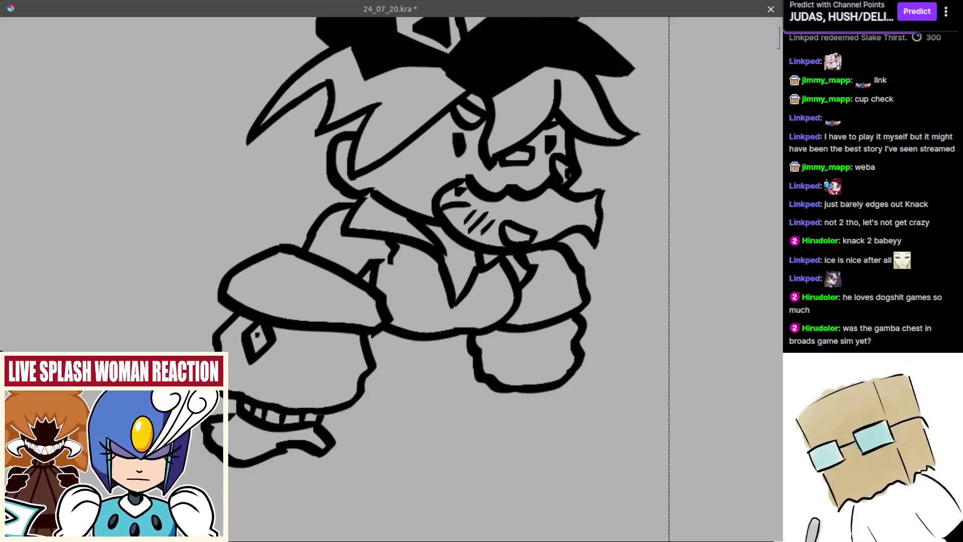
Draw a narrow curved band along the lower edge of the front puffed shape
scroll(516, 393, "up", 2)
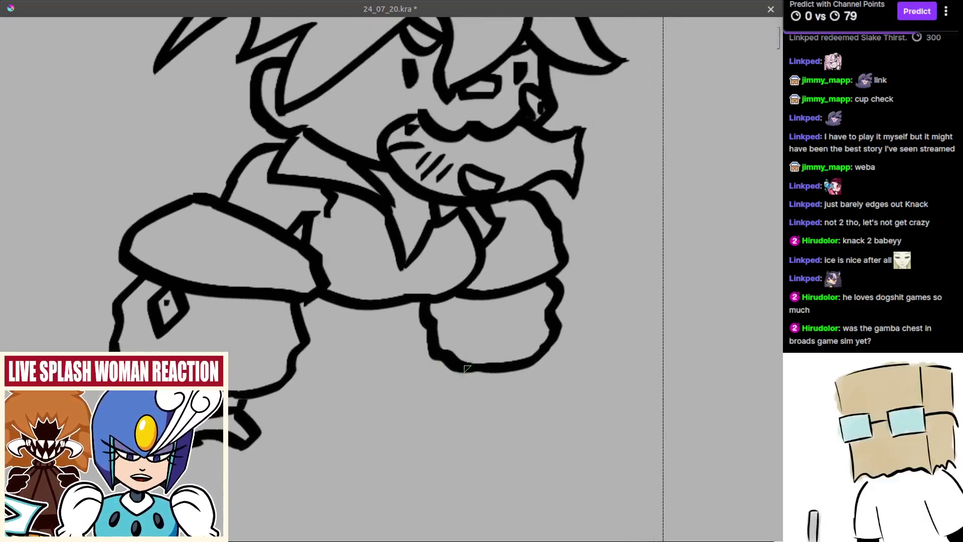
key("ctrl+z")
mouse_move(466, 367)
left_mouse_down()
mouse_move(484, 391)
mouse_move(468, 383)
mouse_move(474, 389)
mouse_move(504, 393)
left_mouse_up()
key("ctrl+z")
key("ctrl+z")
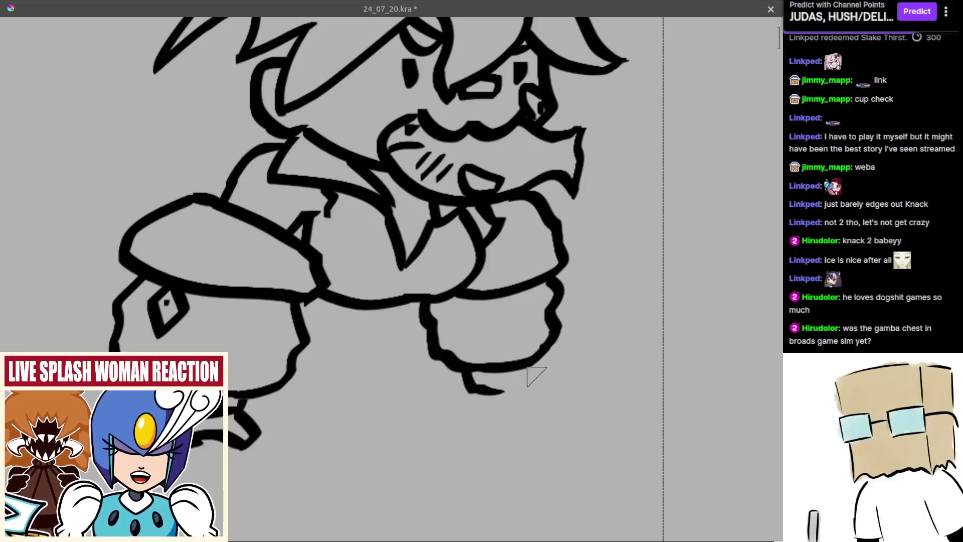
key("ctrl+z")
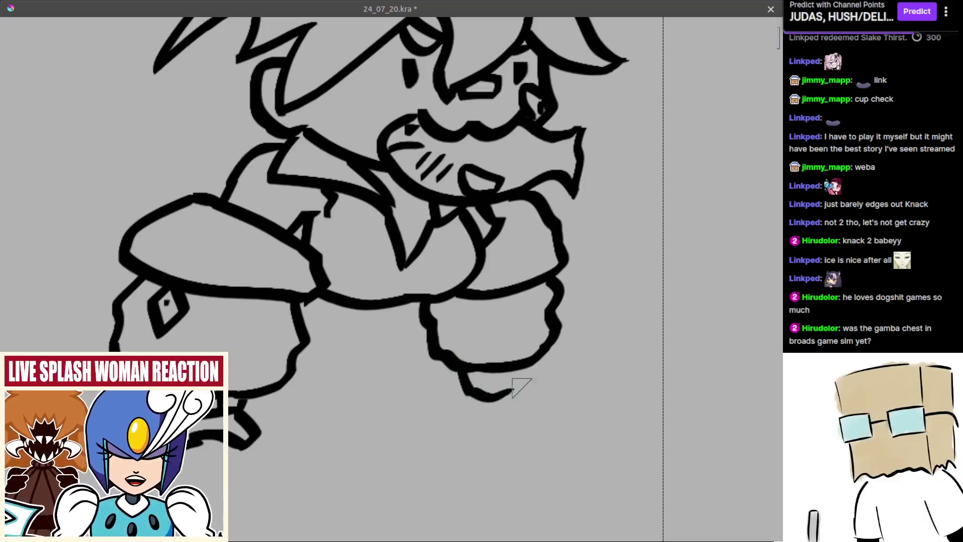
mouse_move(465, 374)
left_mouse_down()
mouse_move(471, 394)
mouse_move(525, 383)
left_mouse_up()
key("ctrl+z")
left_click_drag(469, 374, 540, 369)
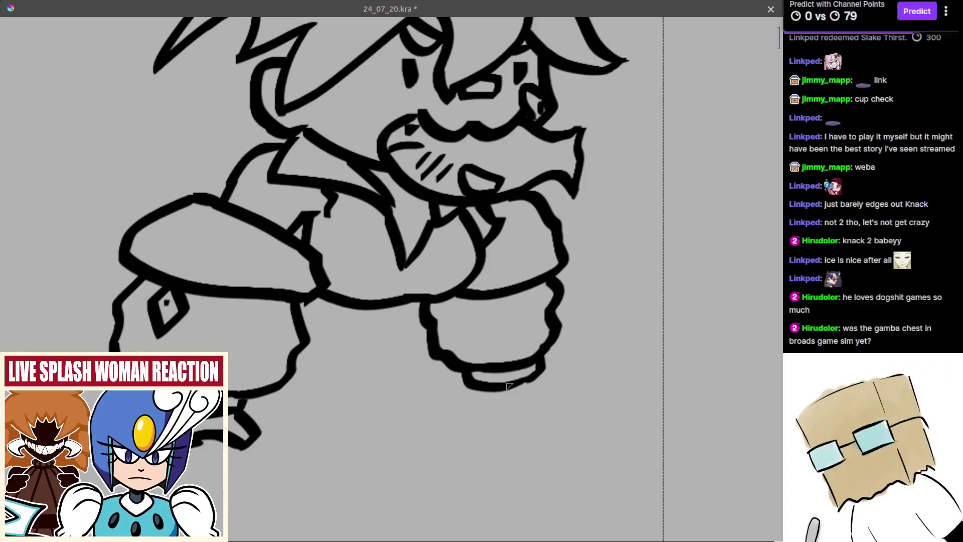
scroll(500, 446, "down", 4, "ctrl")
scroll(526, 427, "up", 4, "ctrl")
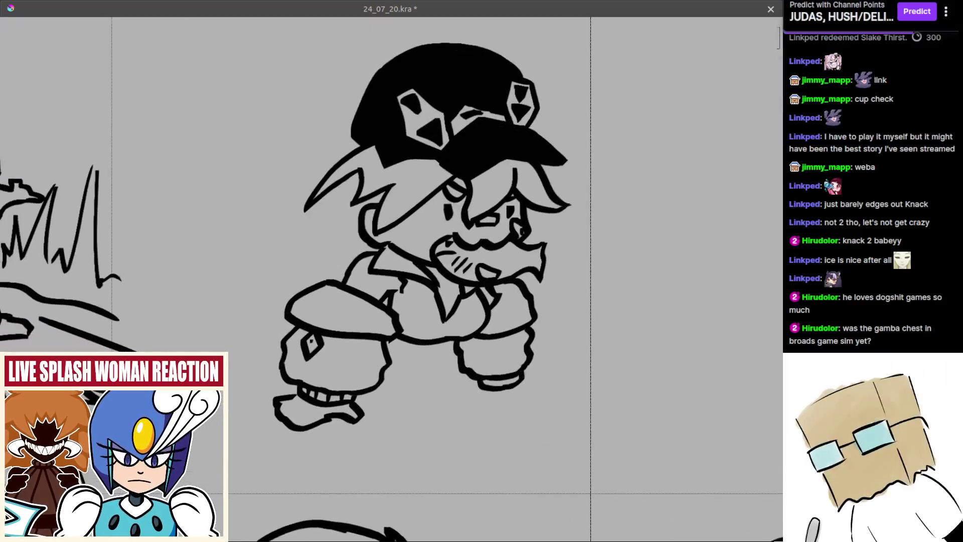
scroll(353, 361, "up", 2, "ctrl")
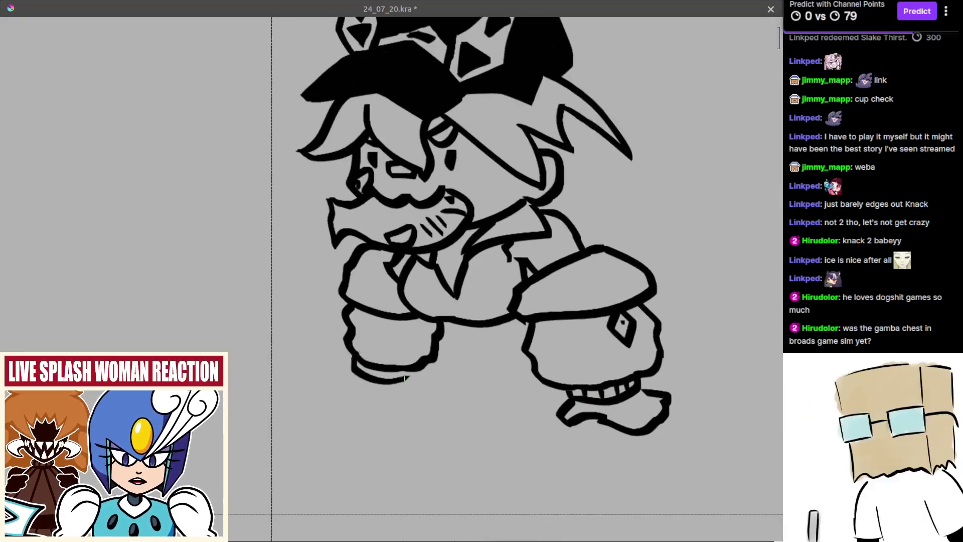
Rework the lower edge of the front band in the mirrored view, and restore the normal orientation
left_click_drag(353, 359, 404, 372)
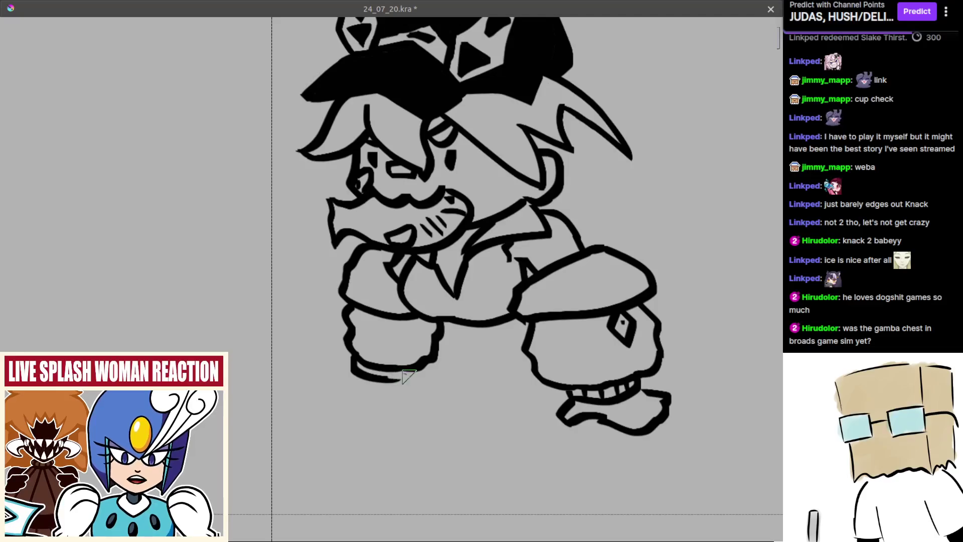
left_click_drag(406, 374, 390, 376)
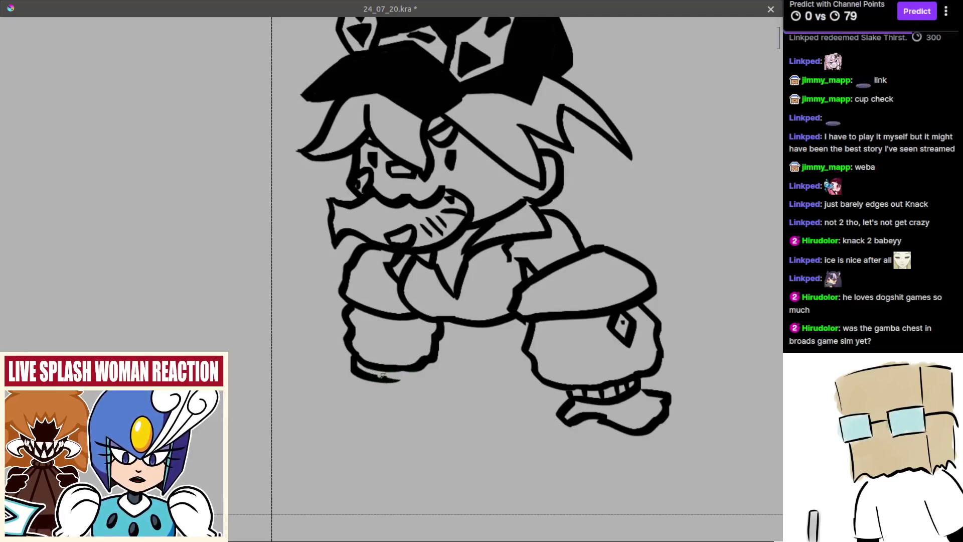
key("ctrl+z")
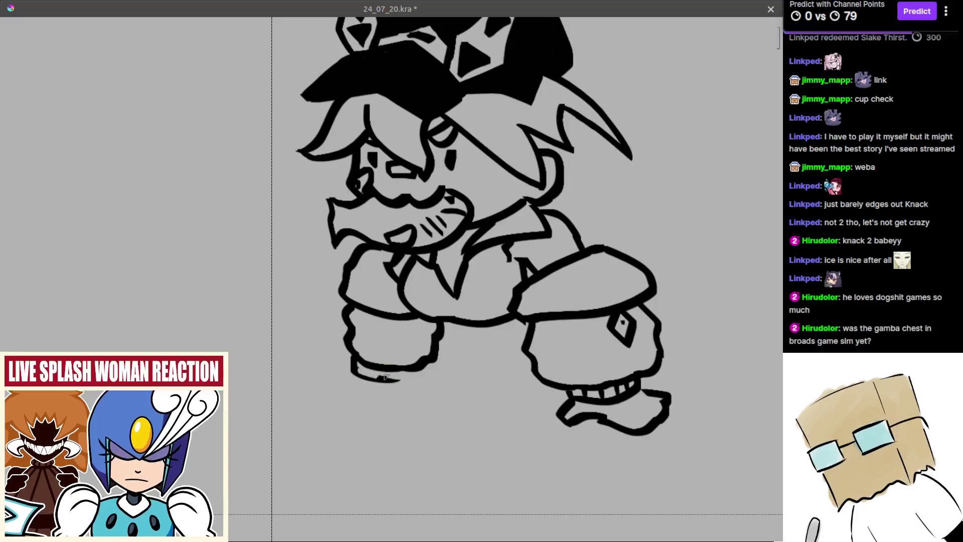
mouse_move(357, 368)
left_mouse_down()
mouse_move(397, 381)
mouse_move(353, 373)
mouse_move(351, 360)
mouse_move(356, 374)
mouse_move(399, 383)
mouse_move(401, 364)
mouse_move(394, 398)
mouse_move(404, 400)
mouse_move(393, 382)
mouse_move(394, 399)
mouse_move(405, 398)
mouse_move(394, 382)
mouse_move(407, 394)
mouse_move(398, 378)
mouse_move(453, 402)
left_mouse_up()
key("ctrl+z")
key("ctrl+z")
key("m")
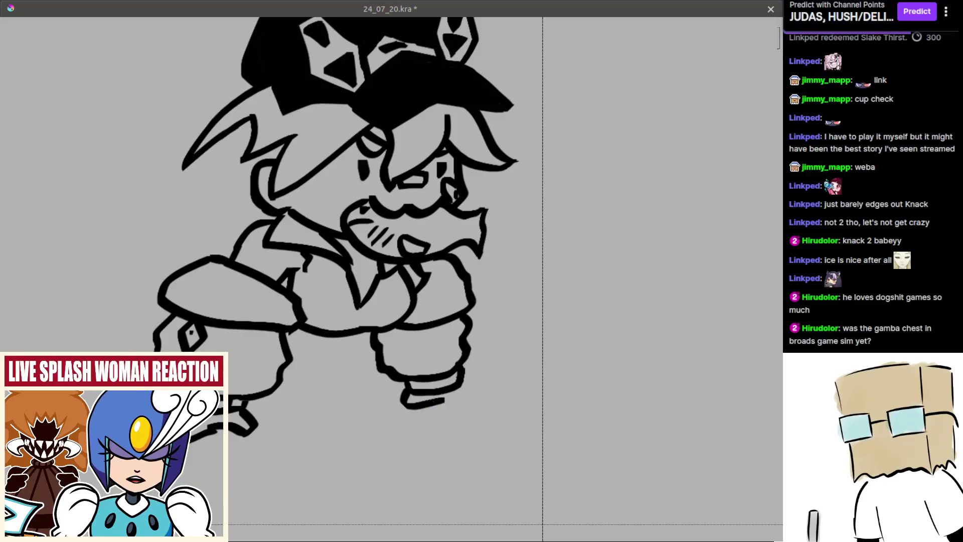
Replace the strokes beneath the front band with a rounded heel and start the top line of the shoe
key("ctrl+z")
mouse_move(408, 393)
left_mouse_down()
mouse_move(438, 407)
mouse_move(462, 405)
mouse_move(439, 414)
left_mouse_up()
key("ctrl+z")
left_click_drag(465, 376, 485, 377)
key("ctrl+z")
key("ctrl+z")
mouse_move(413, 395)
left_mouse_down()
mouse_move(432, 414)
mouse_move(457, 399)
mouse_move(426, 404)
mouse_move(455, 405)
left_mouse_up()
key("ctrl+z")
key("ctrl+z")
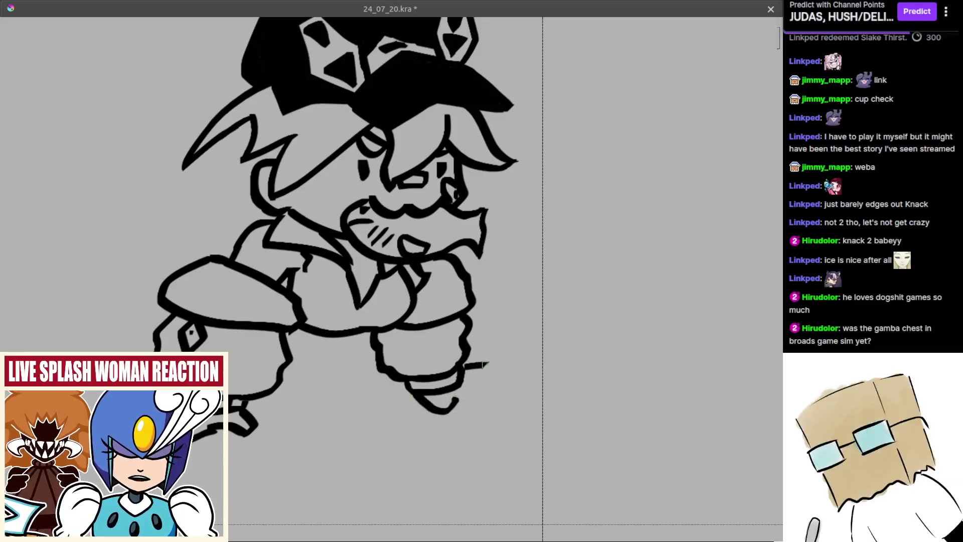
Draw the front shoe's rounded toe and bring its sole line back to the heel
mouse_move(462, 368)
left_mouse_down()
mouse_move(500, 385)
mouse_move(448, 409)
left_mouse_up()
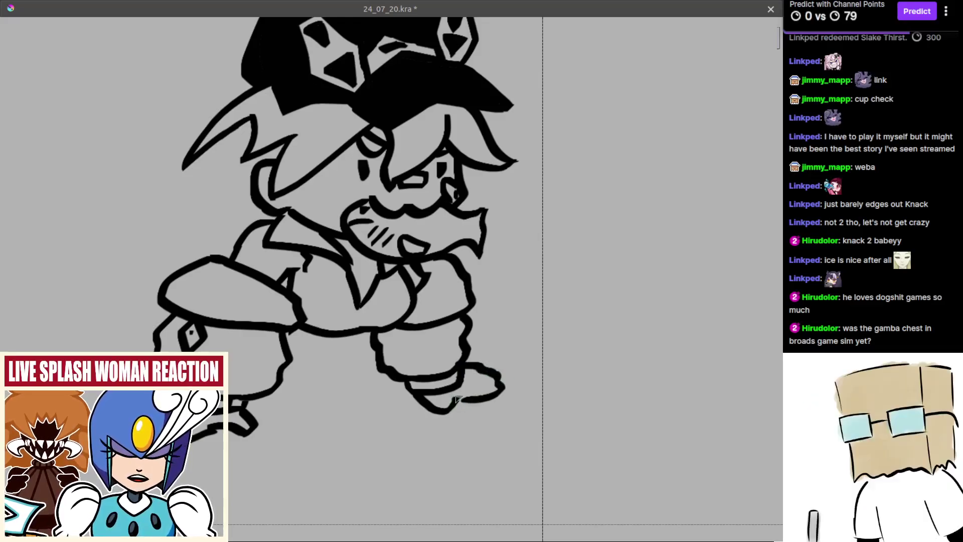
scroll(484, 401, "down", 4)
scroll(482, 371, "up", 3)
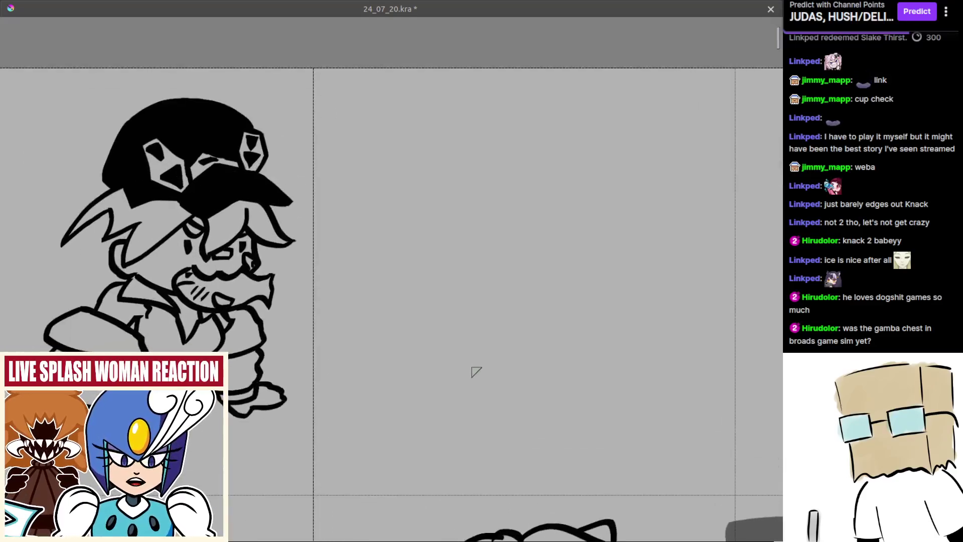
scroll(471, 372, "down", 1)
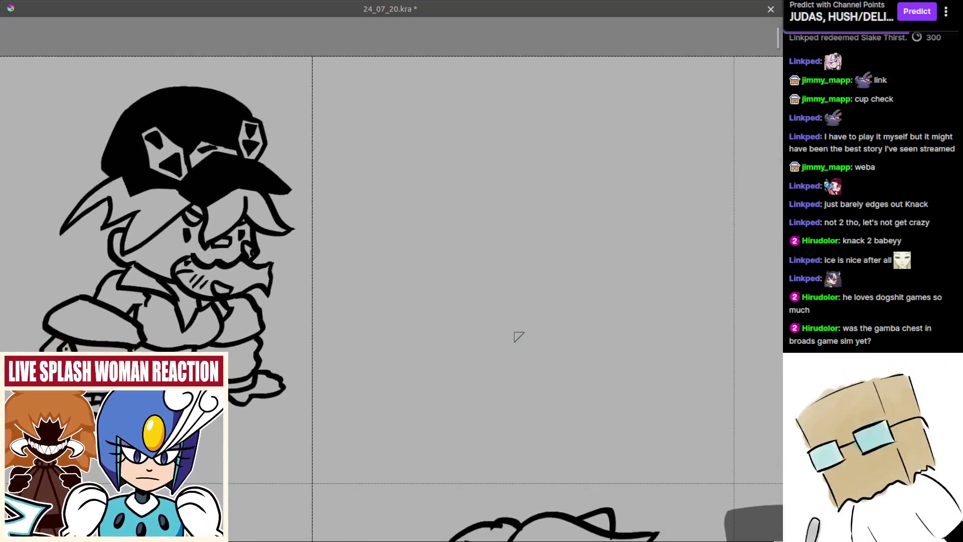
Sketch two four-sided boxes side by side in the empty cell beside the character
mouse_move(537, 263)
left_mouse_down()
mouse_move(561, 345)
mouse_move(552, 351)
mouse_move(646, 250)
mouse_move(640, 353)
left_mouse_up()
key("ctrl+z")
left_click_drag(558, 355, 623, 360)
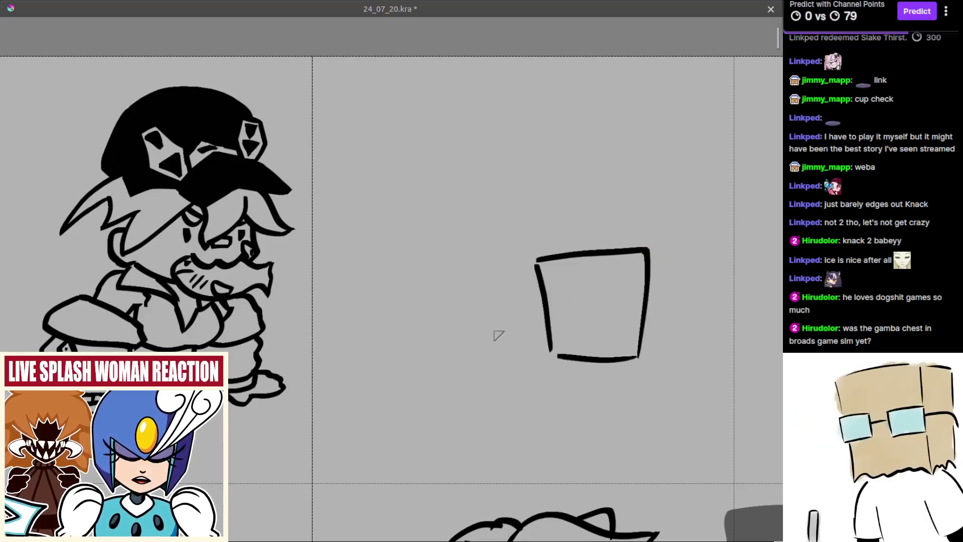
mouse_move(441, 261)
left_mouse_down()
mouse_move(462, 345)
mouse_move(505, 258)
mouse_move(518, 258)
left_mouse_up()
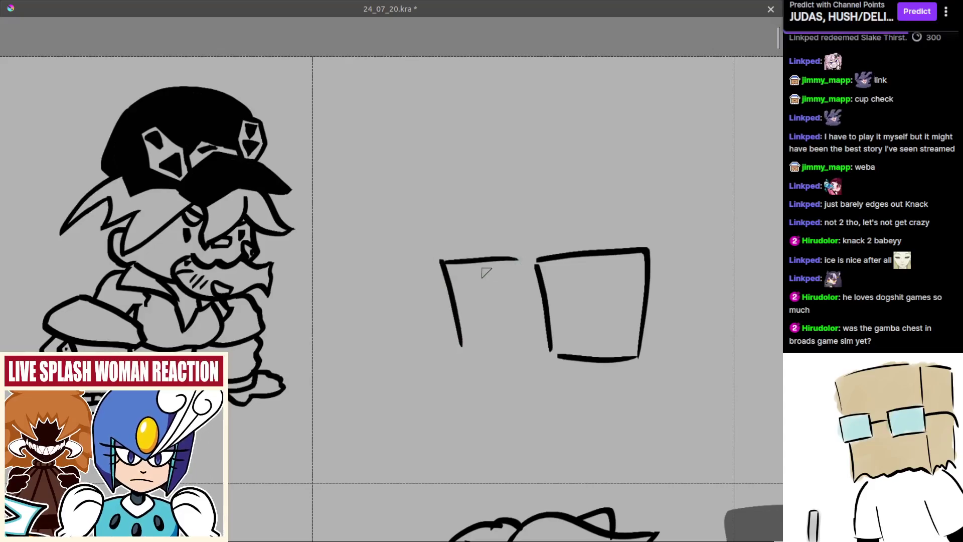
left_click_drag(461, 344, 535, 340)
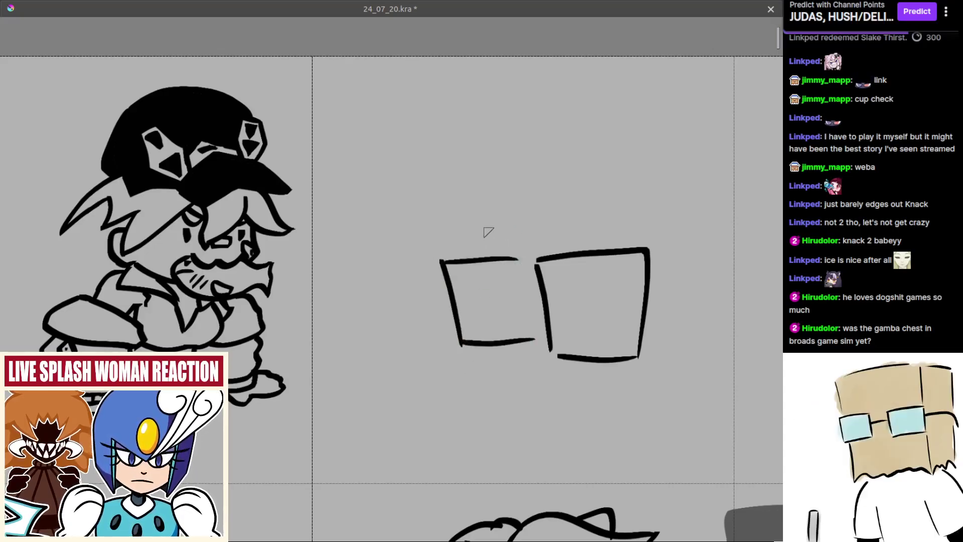
Try a circle overlapping the two boxes and rework the edges where the boxes meet
mouse_move(548, 207)
left_mouse_down()
mouse_move(491, 282)
mouse_move(542, 318)
left_mouse_up()
key("ctrl+z")
mouse_move(548, 208)
left_mouse_down()
mouse_move(509, 234)
mouse_move(542, 313)
mouse_move(527, 199)
mouse_move(493, 217)
mouse_move(555, 215)
left_mouse_up()
key("ctrl+z")
key("ctrl+z")
key("ctrl+z")
mouse_move(510, 262)
left_mouse_down()
mouse_move(549, 251)
mouse_move(546, 331)
left_mouse_up()
key("ctrl+z")
key("ctrl+z")
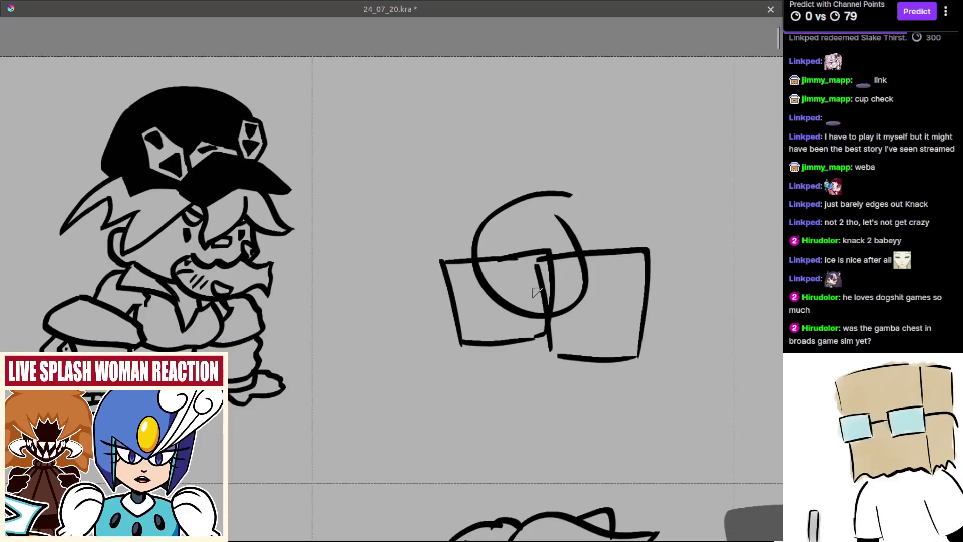
left_click_drag(533, 301, 512, 291)
Undo the circle and both boxes so the neighbouring cell is empty again
key("ctrl+z")
key("ctrl+z")
key("ctrl+z")
key("ctrl+z")
key("ctrl+z")
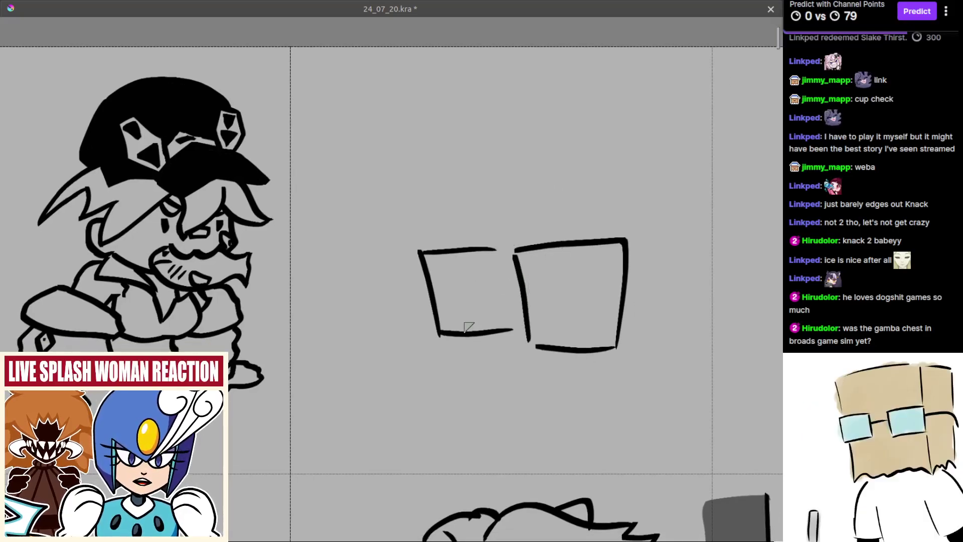
key("ctrl+z")
key("ctrl+z")
key("ctrl+z")
key("ctrl+z")
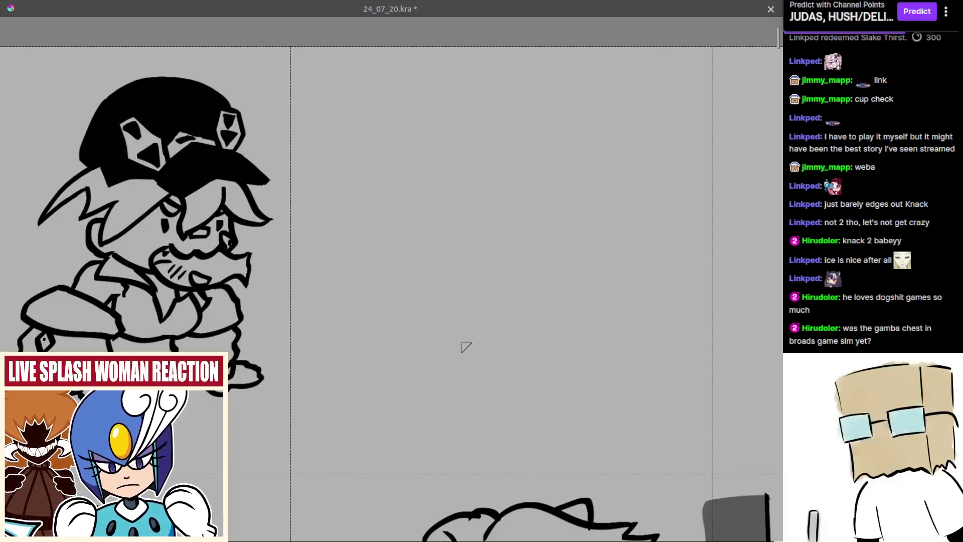
Redraw the upper outline of the capped character's front puffed sleeve, carrying it higher up to the shoulder
left_click_drag(471, 339, 540, 364)
left_click_drag(433, 367, 488, 372)
left_click_drag(399, 385, 417, 395)
scroll(417, 394, "up", 4)
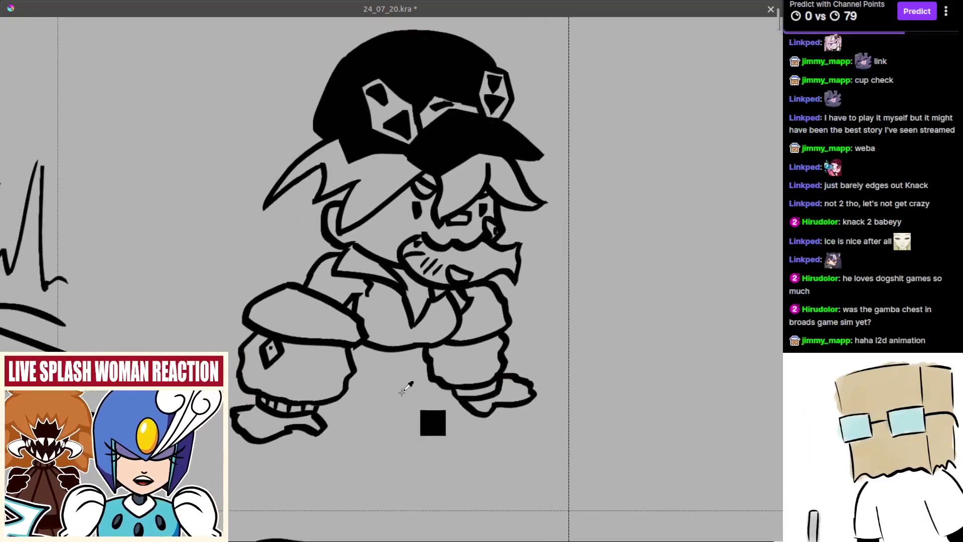
scroll(421, 376, "left", 2)
scroll(421, 377, "up", 1)
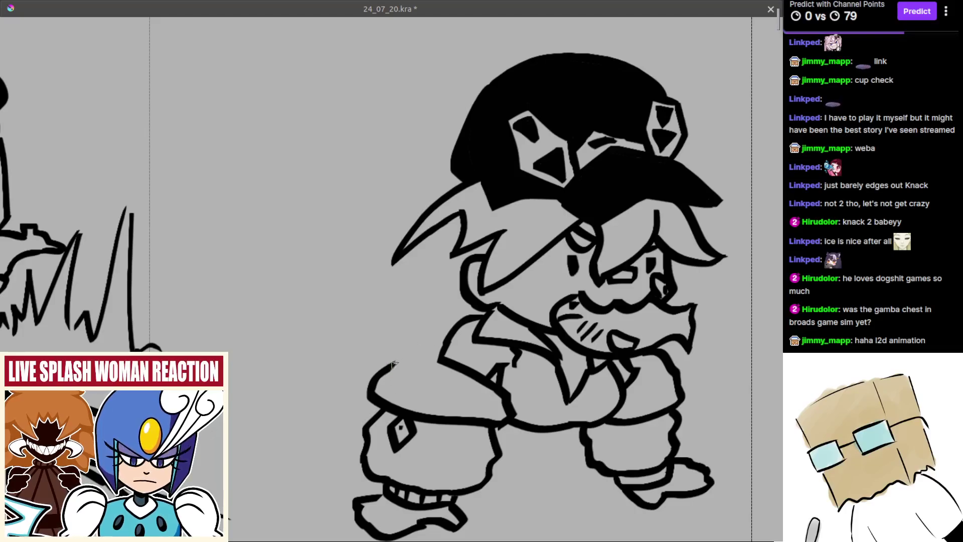
mouse_move(393, 367)
left_mouse_down()
mouse_move(449, 330)
mouse_move(441, 366)
mouse_move(453, 310)
mouse_move(442, 345)
left_mouse_up()
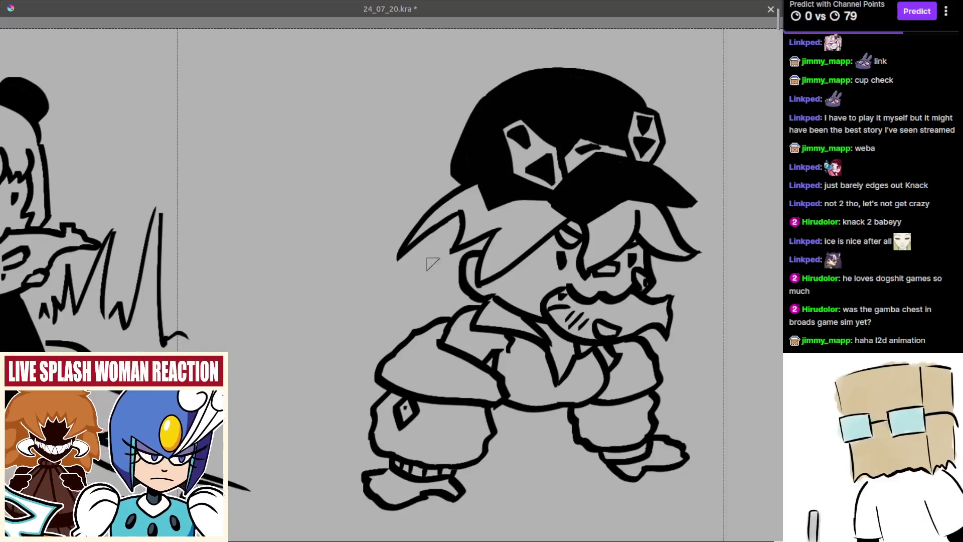
Try outlines for the body behind the character's hair tip, and undo them
left_click_drag(424, 257, 437, 272)
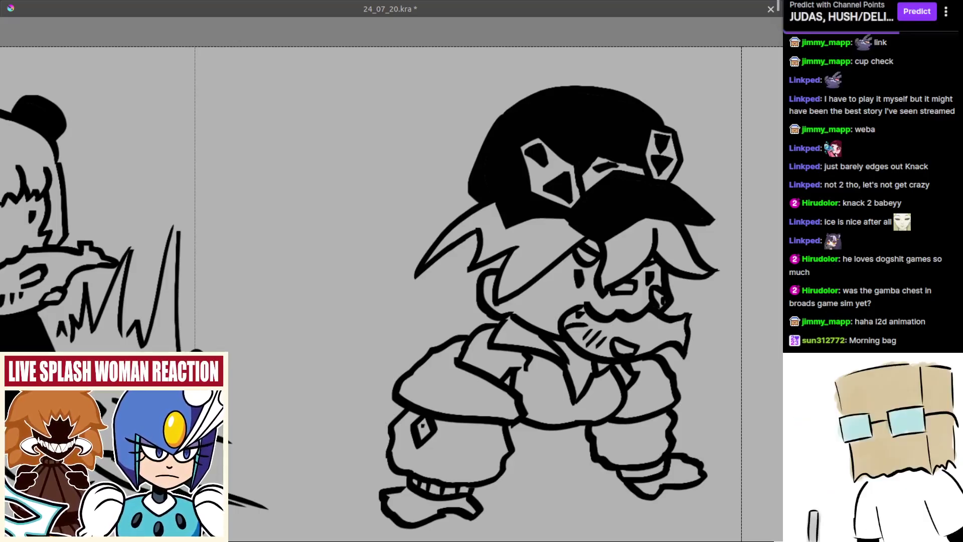
left_click_drag(454, 321, 478, 349)
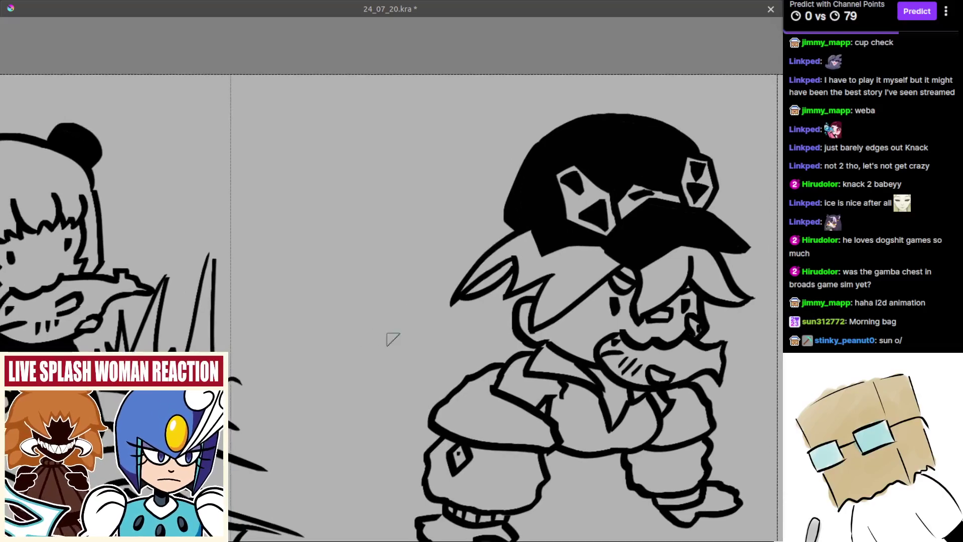
mouse_move(429, 272)
left_mouse_down()
mouse_move(450, 288)
mouse_move(433, 289)
mouse_move(446, 269)
mouse_move(433, 289)
mouse_move(367, 274)
left_mouse_up()
key("ctrl+z")
key("ctrl+z")
key("ctrl+z")
key("ctrl+z")
mouse_move(437, 294)
left_mouse_down()
mouse_move(361, 284)
mouse_move(382, 303)
mouse_move(331, 344)
mouse_move(370, 382)
mouse_move(443, 406)
left_mouse_up()
key("ctrl+z")
key("ctrl+z")
key("ctrl+z")
key("ctrl+z")
key("ctrl+z")
key("ctrl+z")
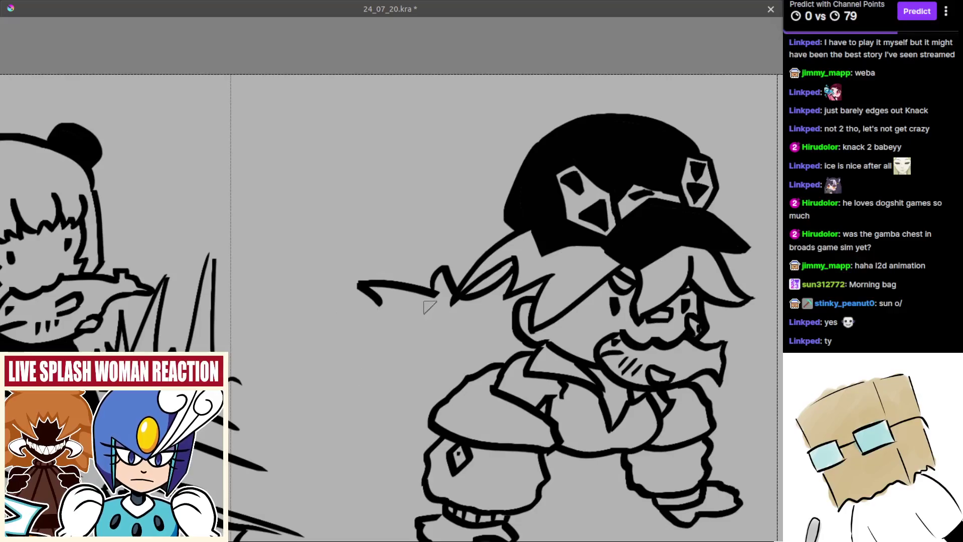
mouse_move(419, 360)
left_mouse_down()
mouse_move(415, 279)
mouse_move(391, 289)
left_mouse_up()
key("ctrl+z")
mouse_move(436, 266)
left_mouse_down()
mouse_move(422, 270)
mouse_move(428, 286)
mouse_move(391, 295)
left_mouse_up()
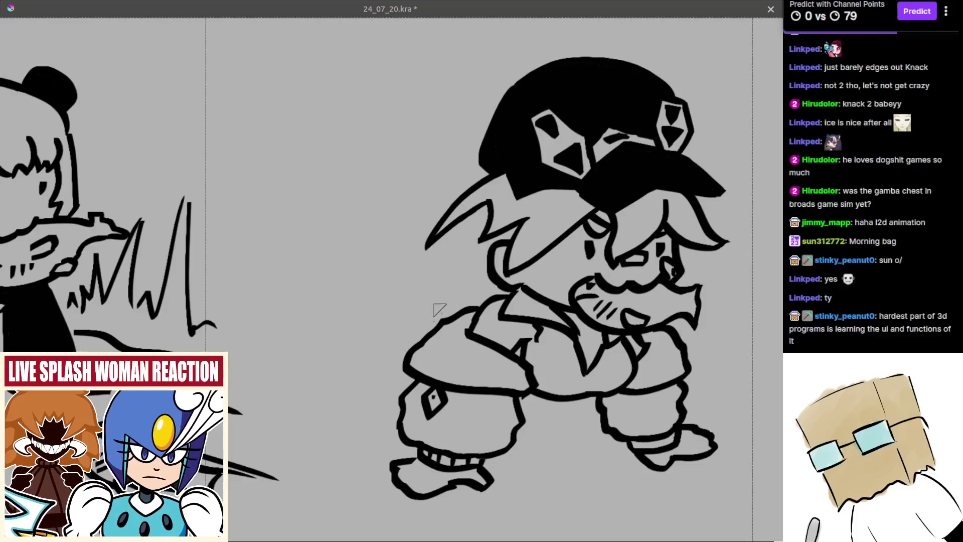
Draw a line running back from the front puffed sleeve's shoulder, with a short upturn at its far end
mouse_move(448, 317)
left_mouse_down()
mouse_move(380, 278)
mouse_move(405, 257)
mouse_move(436, 255)
mouse_move(385, 269)
mouse_move(399, 264)
mouse_move(410, 239)
mouse_move(379, 290)
left_mouse_up()
key("ctrl+z")
key("ctrl+z")
left_click_drag(427, 237, 390, 286)
left_click_drag(442, 237, 485, 241)
left_click_drag(436, 260, 472, 249)
key("ctrl+z")
key("ctrl+z")
mouse_move(484, 307)
left_mouse_down()
mouse_move(428, 293)
mouse_move(458, 248)
left_mouse_up()
key("ctrl+z")
Try a rounded back outline arching from the upturned line to the ear, and undo the arch
mouse_move(431, 292)
left_mouse_down()
mouse_move(458, 248)
mouse_move(483, 235)
mouse_move(531, 246)
left_mouse_up()
key("ctrl+z")
key("ctrl+z")
left_click_drag(469, 241, 531, 246)
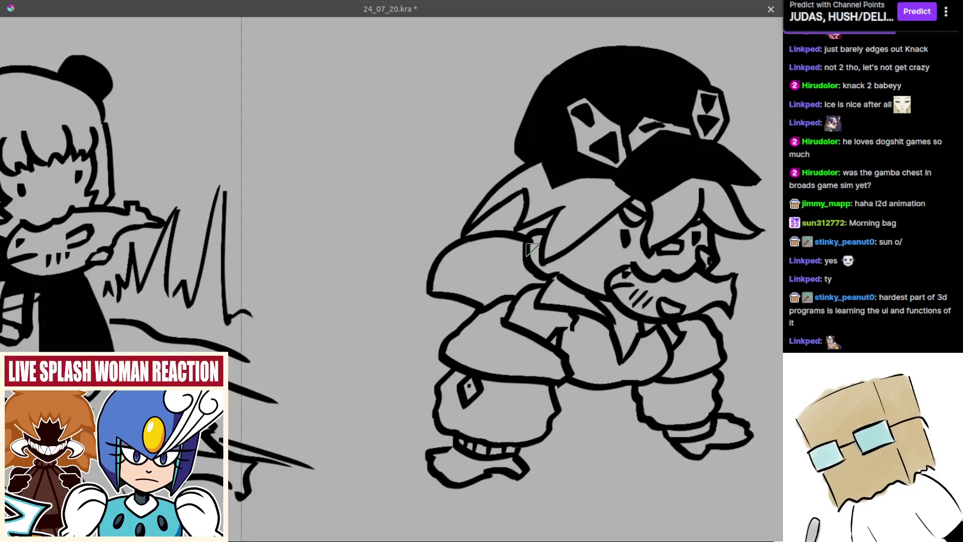
key("ctrl+z")
key("ctrl+z")
mouse_move(425, 291)
left_mouse_down()
mouse_move(431, 266)
mouse_move(428, 288)
left_mouse_up()
left_click_drag(438, 328, 433, 335)
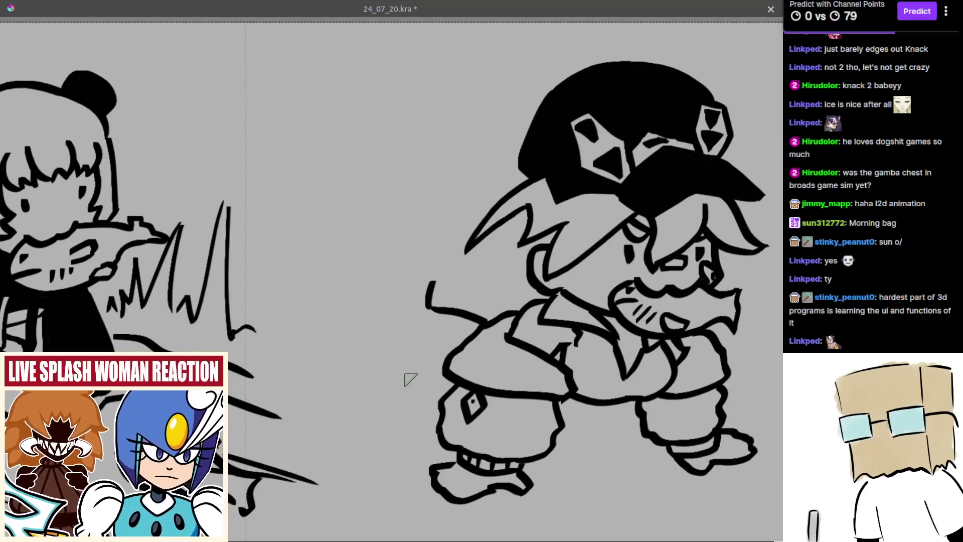
Try a curved outer edge sweeping below the upturned line behind the sleeve
mouse_move(419, 292)
left_mouse_down()
mouse_move(396, 341)
mouse_move(414, 285)
mouse_move(397, 323)
mouse_move(403, 307)
left_mouse_up()
key("ctrl+z")
key("ctrl+z")
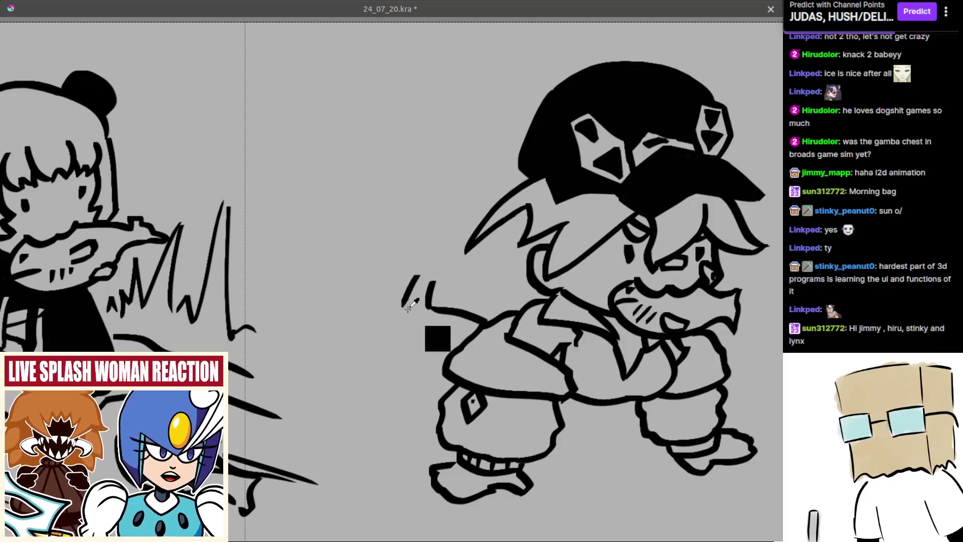
key("ctrl+z")
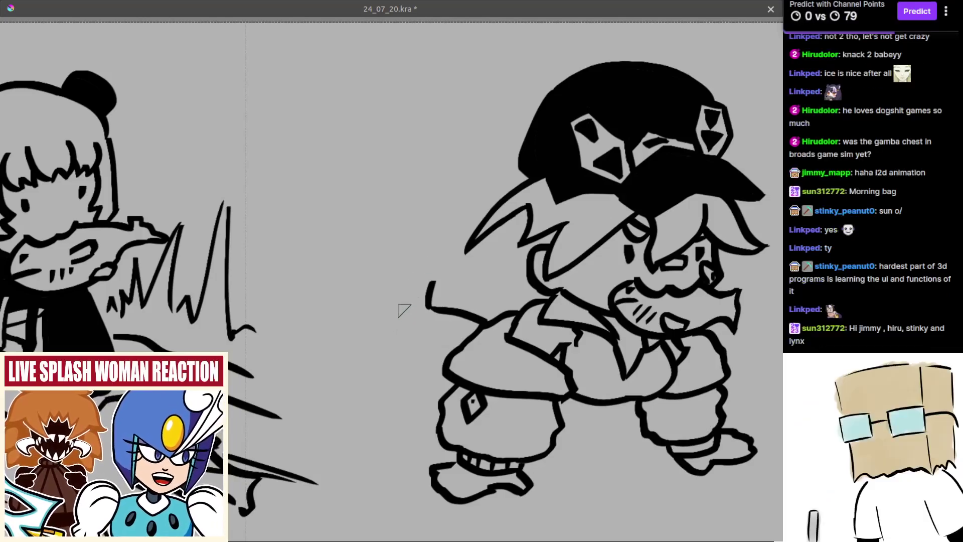
mouse_move(422, 286)
left_mouse_down()
mouse_move(406, 310)
mouse_move(446, 341)
left_mouse_up()
key("ctrl+z")
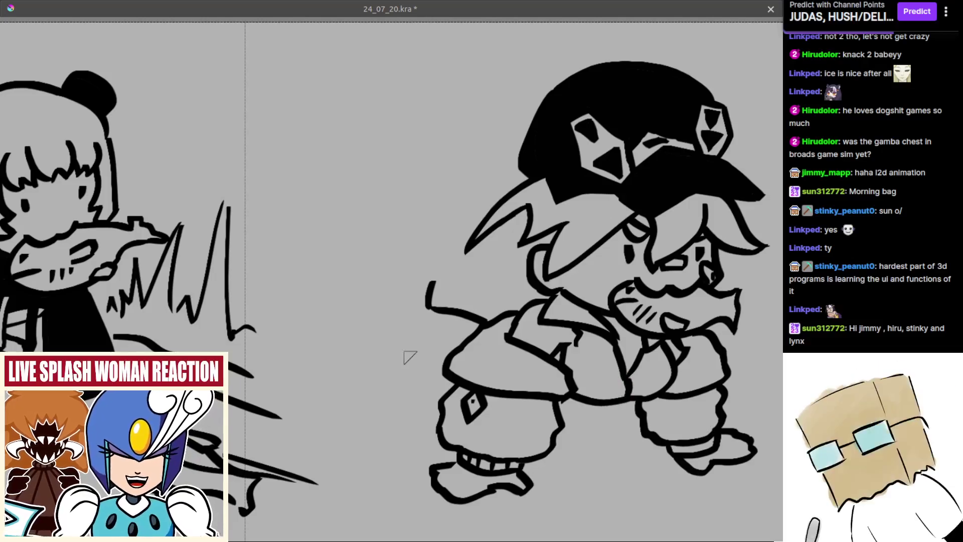
mouse_move(421, 289)
left_mouse_down()
mouse_move(395, 319)
mouse_move(440, 344)
mouse_move(395, 321)
mouse_move(455, 350)
mouse_move(399, 319)
mouse_move(435, 342)
mouse_move(461, 340)
left_mouse_up()
key("ctrl+z")
key("ctrl+z")
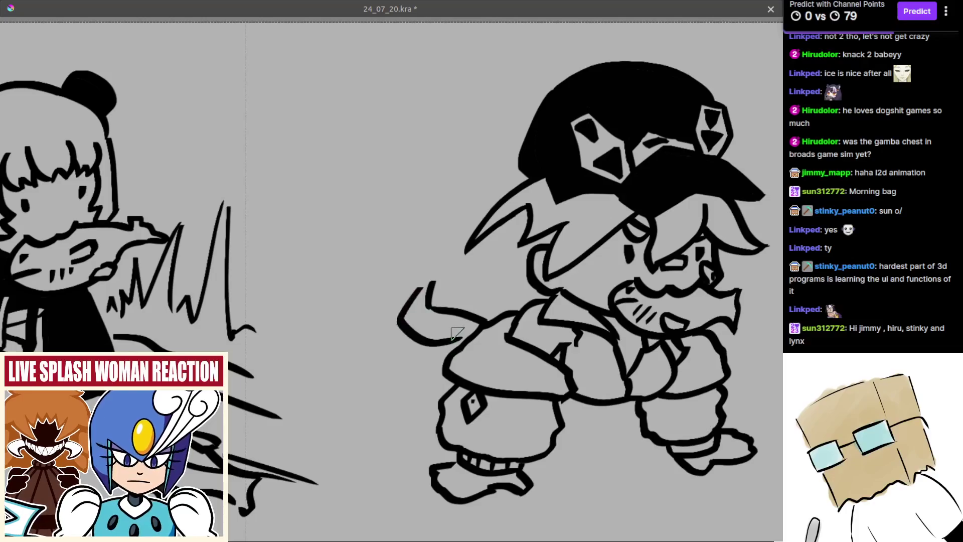
key("ctrl+z")
Rework the curved outer edge from the upturned tip and close it against the front puffed sleeve
mouse_move(429, 282)
left_mouse_down()
mouse_move(402, 312)
mouse_move(439, 342)
mouse_move(431, 345)
left_mouse_up()
key("ctrl+z")
mouse_move(473, 321)
left_mouse_down()
mouse_move(457, 338)
mouse_move(474, 317)
mouse_move(431, 345)
left_mouse_up()
key("ctrl+z")
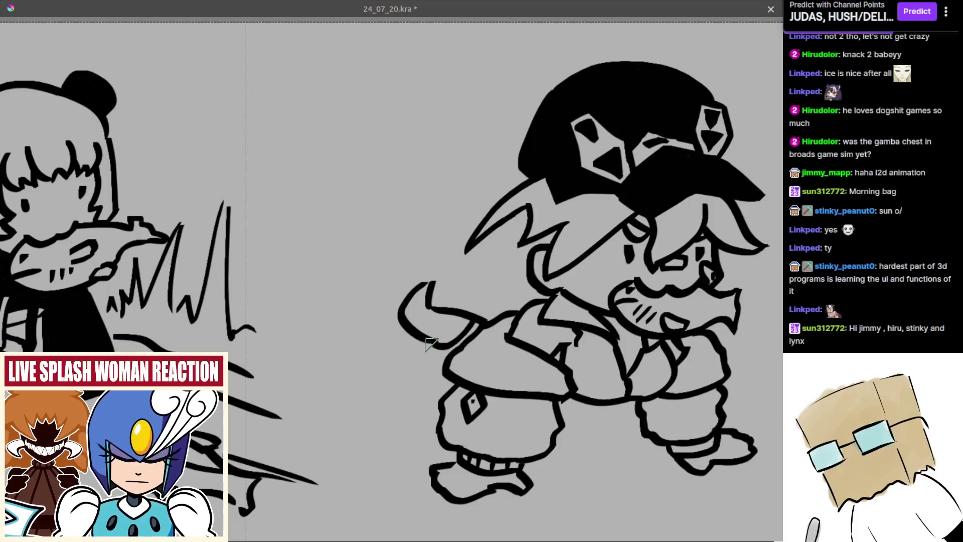
key("ctrl+z")
key("ctrl+z")
key("ctrl+z")
mouse_move(428, 285)
left_mouse_down()
mouse_move(402, 315)
mouse_move(435, 341)
mouse_move(469, 317)
mouse_move(436, 347)
left_mouse_up()
key("ctrl+z")
key("ctrl+z")
key("ctrl+z")
key("ctrl+z")
left_click_drag(471, 321, 443, 345)
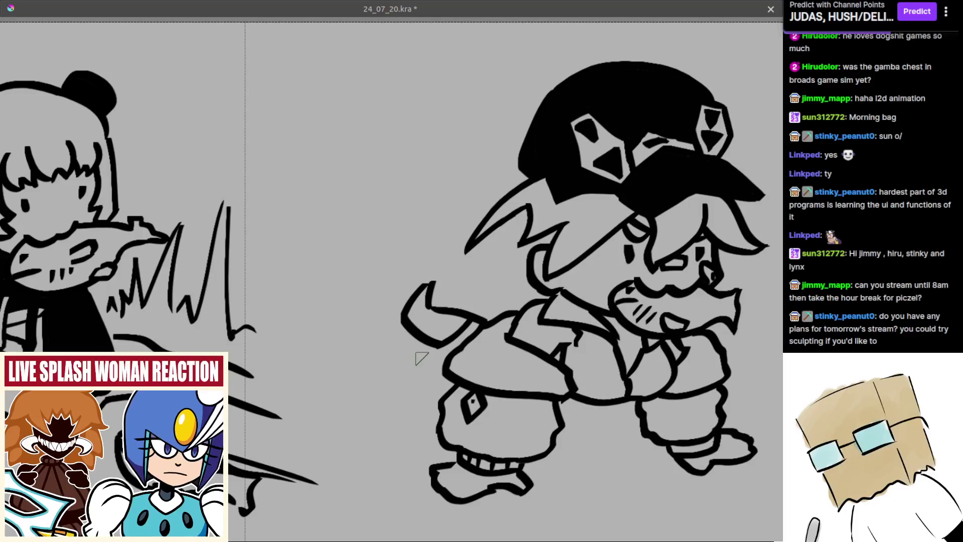
Remove the curved outer edge, leaving only the upturned line behind the sleeve
left_click_drag(444, 322, 459, 309)
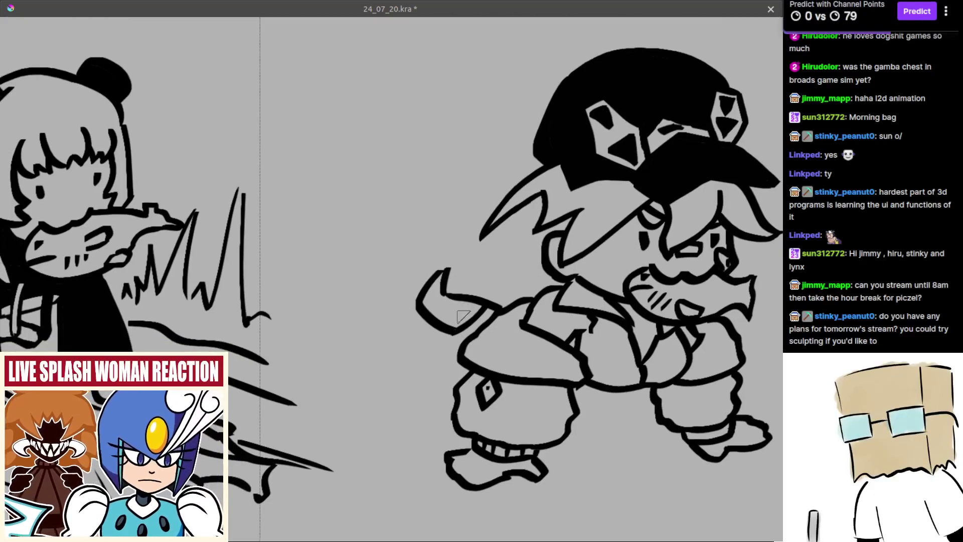
scroll(465, 314, "up", 2)
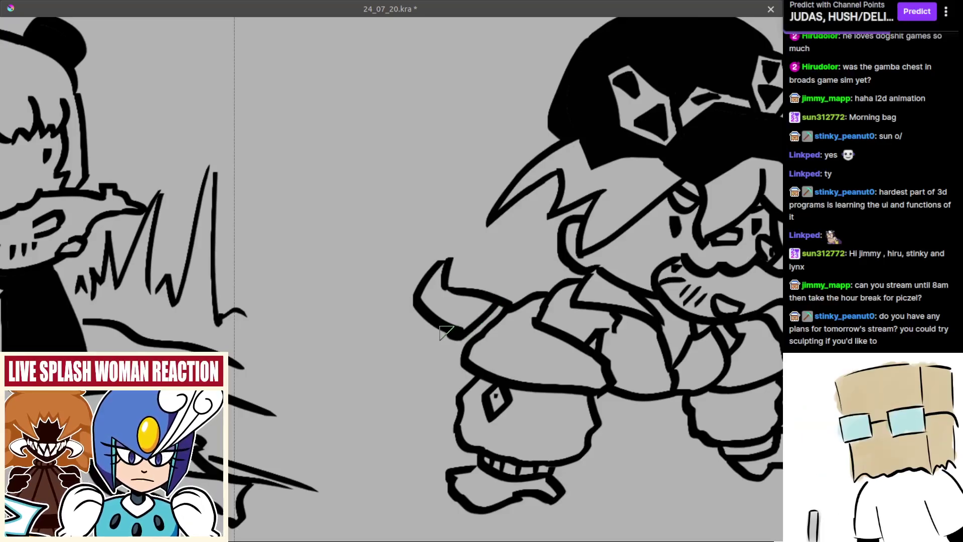
left_click_drag(451, 329, 458, 326)
key("ctrl+z")
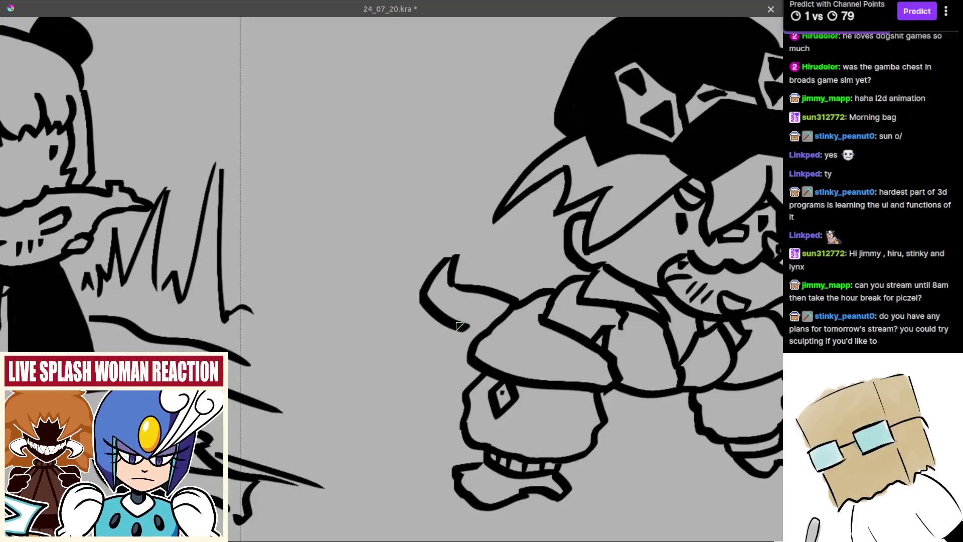
scroll(470, 312, "down", 5)
scroll(471, 312, "up", 3)
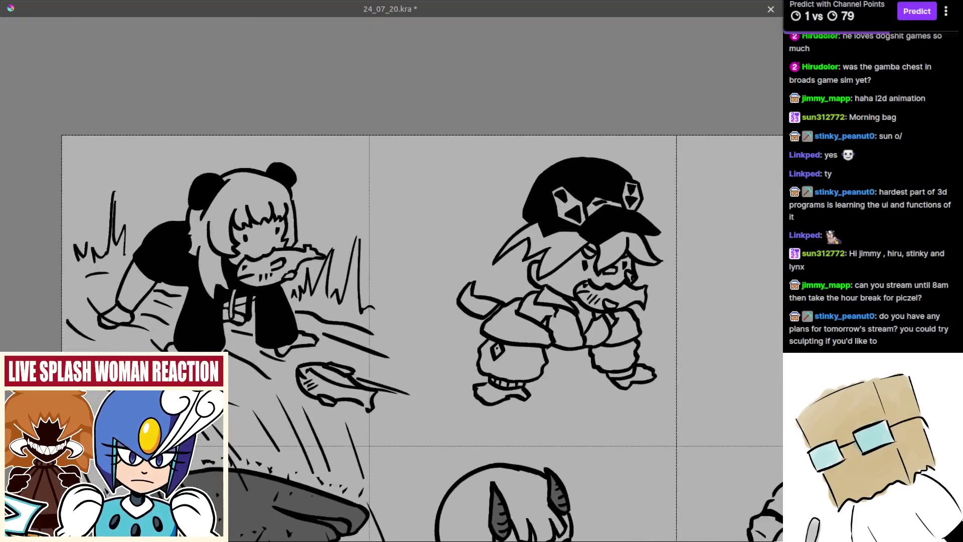
scroll(481, 316, "up", 1)
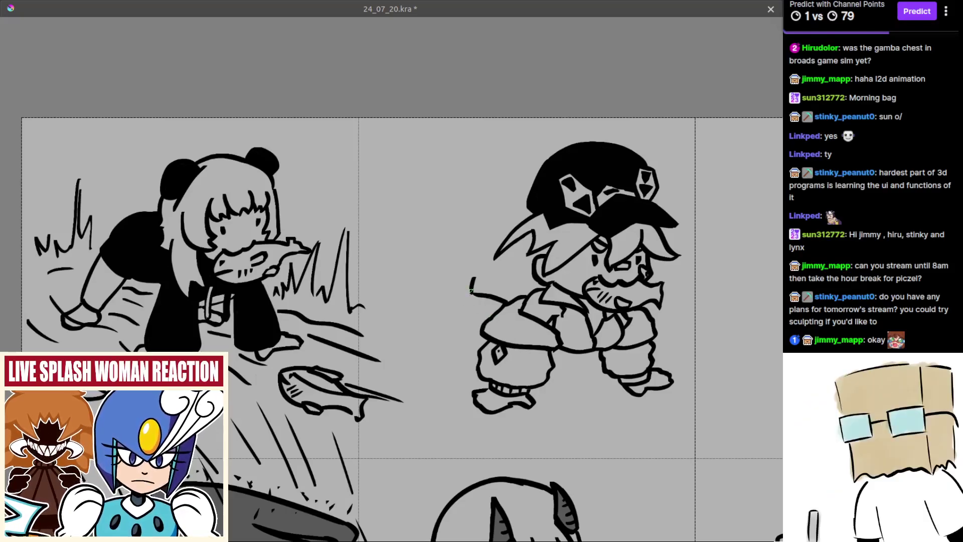
Redraw a smaller curved edge from partway down the upturned line to the sleeve's outer side
scroll(471, 292, "up", 1)
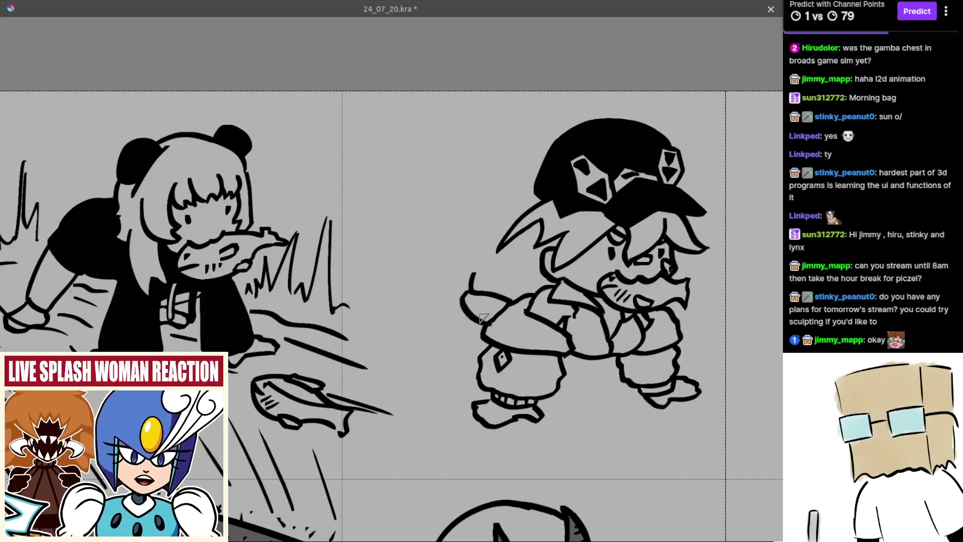
scroll(464, 295, "up", 1)
mouse_move(469, 281)
left_mouse_down()
mouse_move(451, 302)
mouse_move(473, 322)
left_mouse_up()
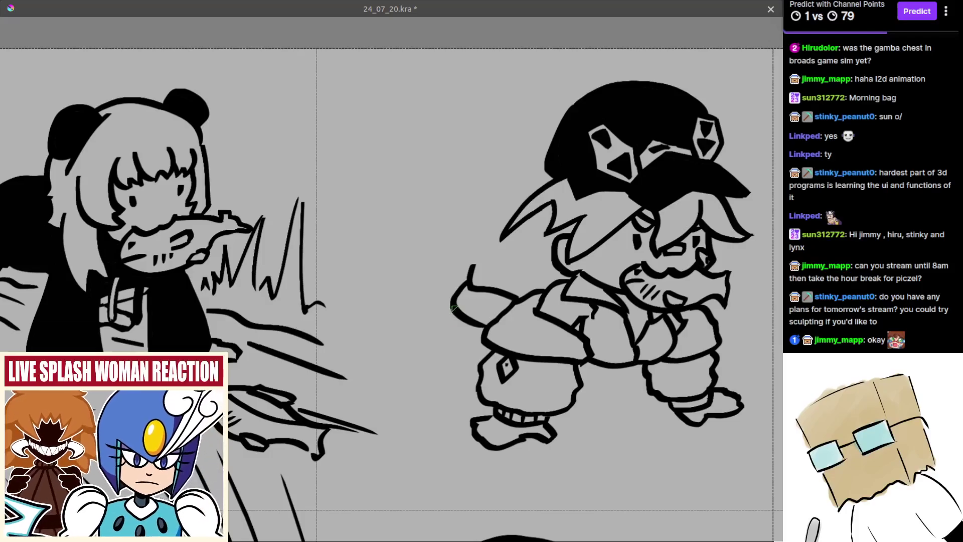
mouse_move(450, 311)
left_mouse_down()
mouse_move(430, 353)
mouse_move(452, 311)
left_mouse_up()
key("ctrl+z")
key("ctrl+z")
Draw two slanted lines descending from the curved edge as the sides of the rear limb
left_click_drag(436, 349, 451, 310)
key("ctrl+z")
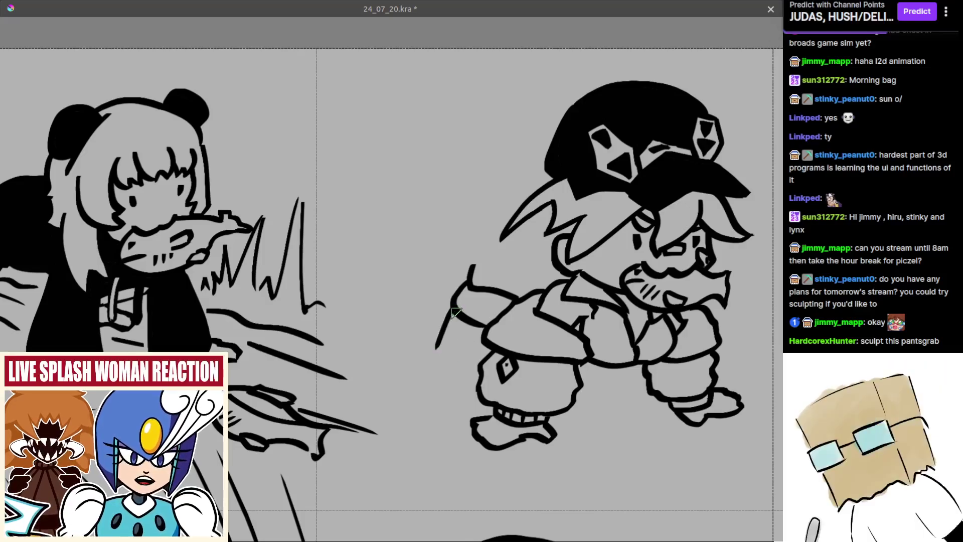
left_click_drag(455, 368, 480, 340)
key("ctrl+z")
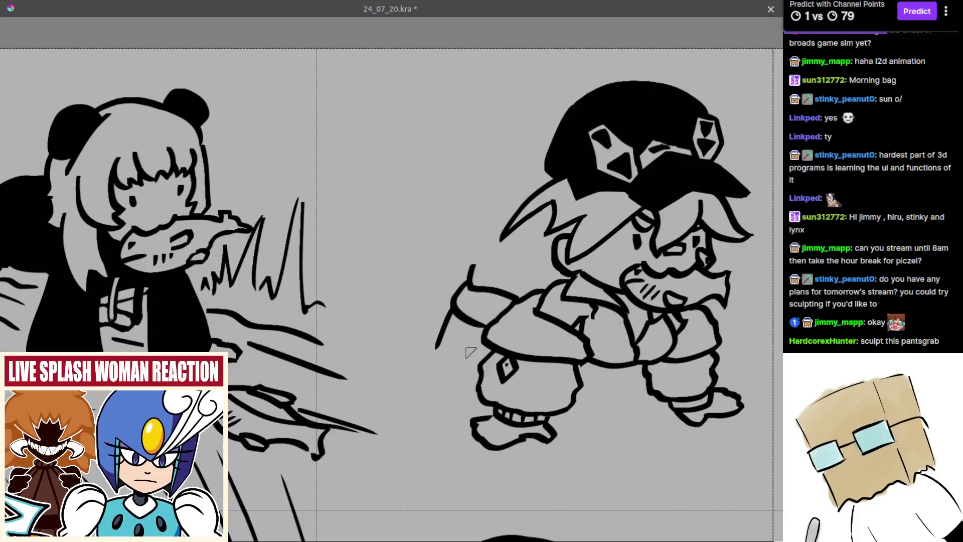
mouse_move(468, 351)
left_mouse_down()
mouse_move(494, 344)
mouse_move(462, 328)
left_mouse_up()
key("ctrl+z")
key("ctrl+z")
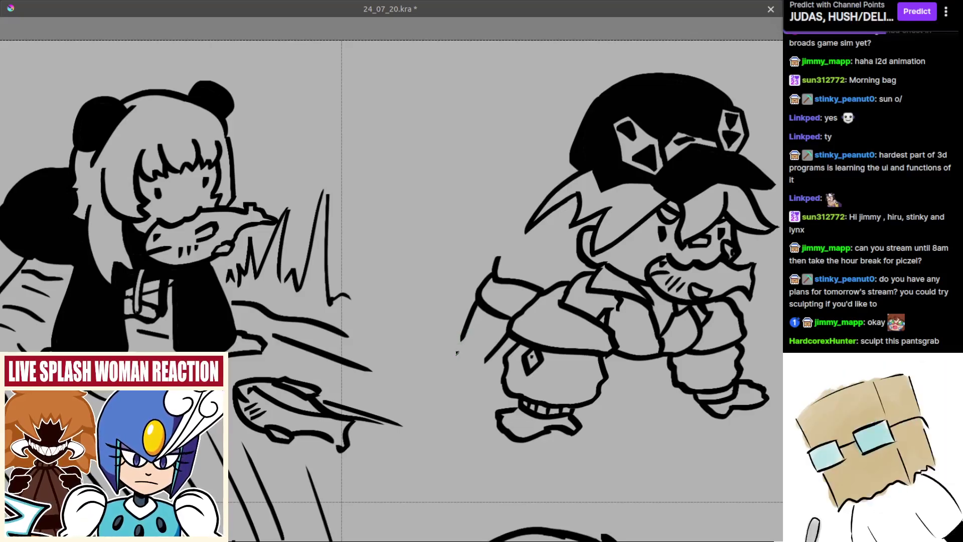
key("ctrl+z")
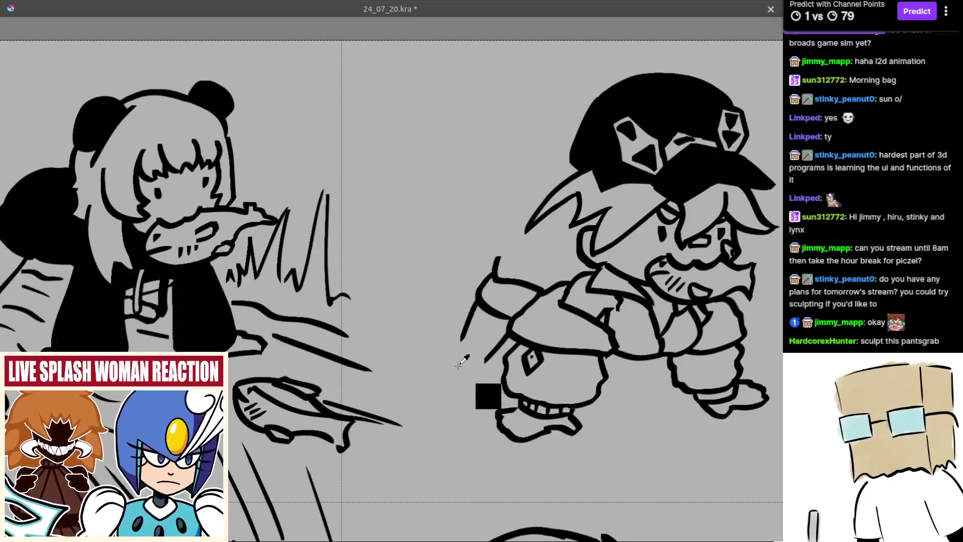
Close the rear limb's lower end with a short line between its two slanted sides
scroll(457, 358, "up", 1)
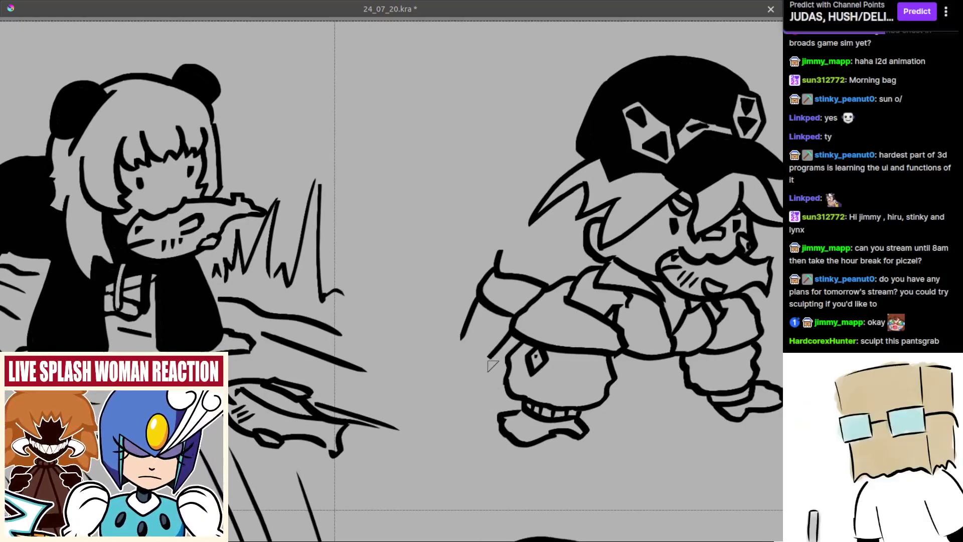
left_click_drag(460, 340, 486, 357)
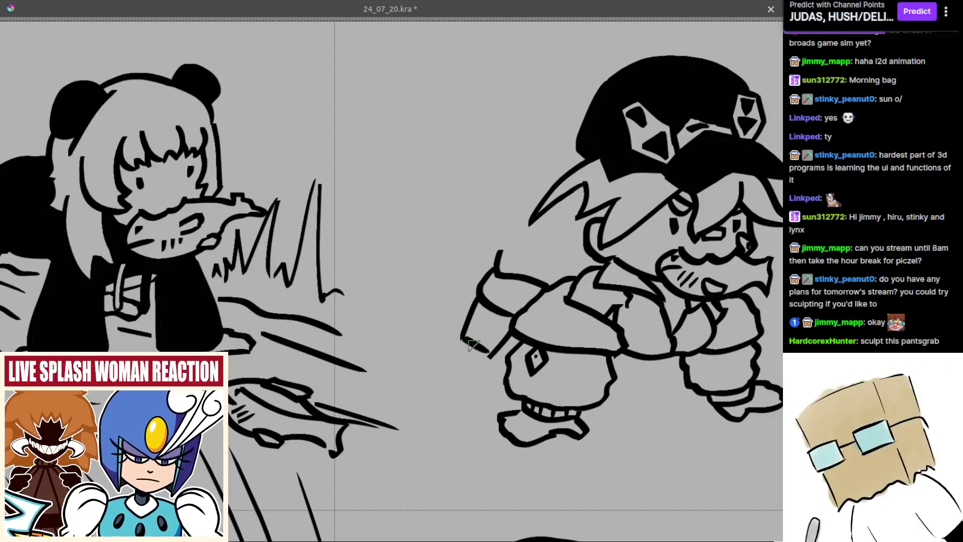
key("ctrl+z")
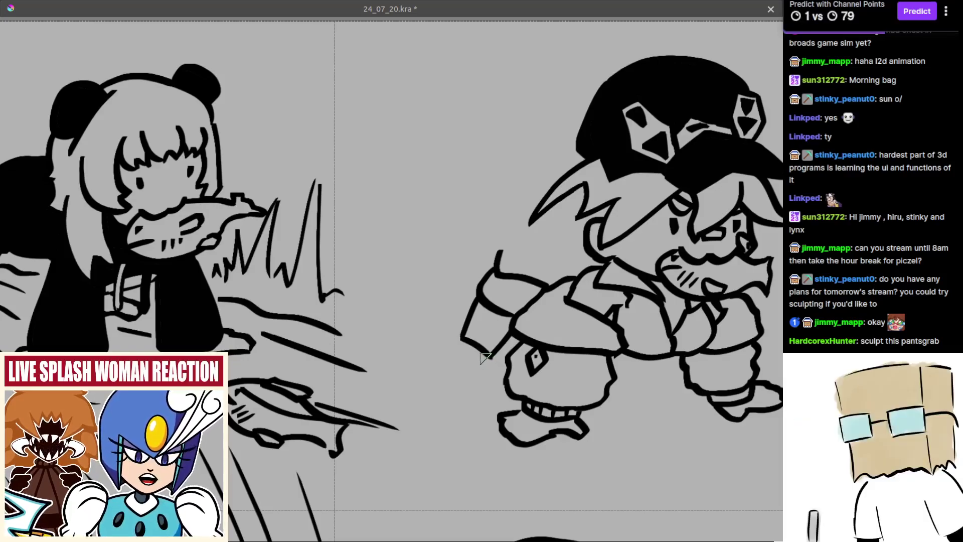
Draw a rounded shoe outline extending outward from the lower end of the rear limb
left_click_drag(457, 344, 455, 357)
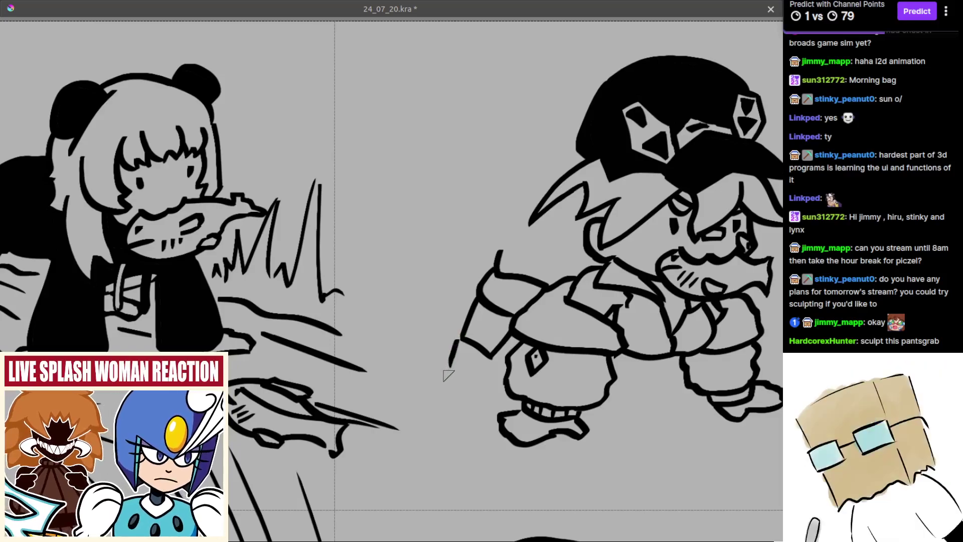
key("ctrl+z")
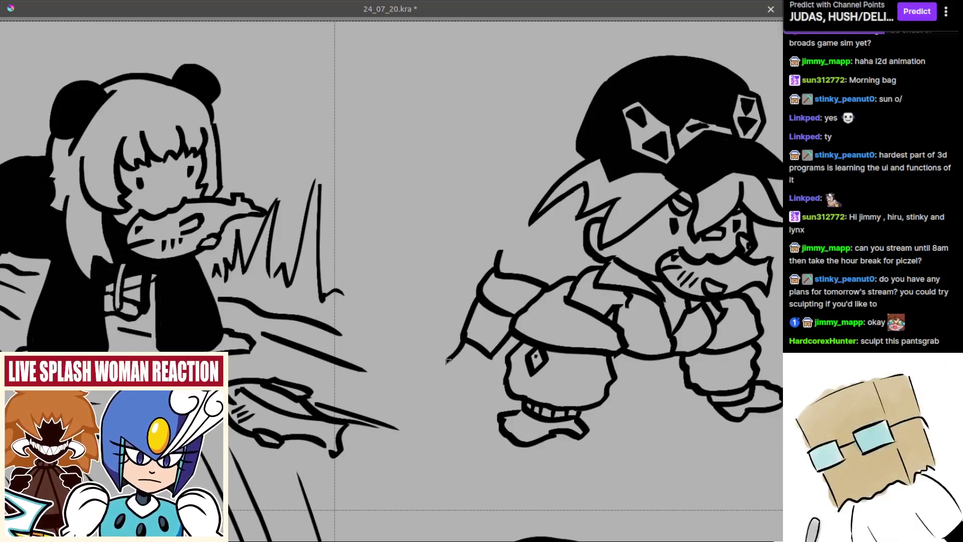
key("ctrl+z")
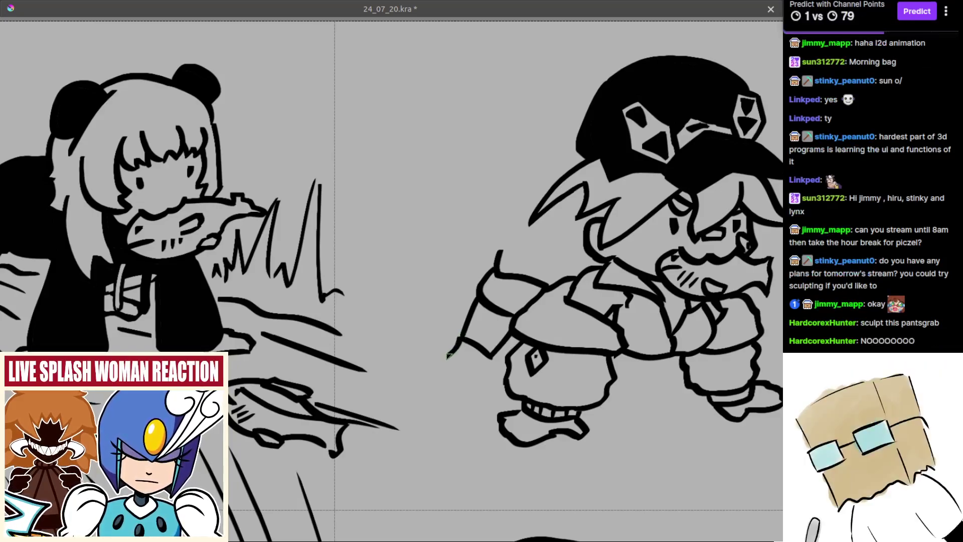
mouse_move(434, 361)
left_mouse_down()
mouse_move(429, 377)
mouse_move(472, 379)
left_mouse_up()
key("ctrl+z")
mouse_move(463, 340)
left_mouse_down()
mouse_move(432, 379)
mouse_move(476, 380)
mouse_move(491, 357)
mouse_move(482, 380)
mouse_move(440, 386)
mouse_move(432, 381)
mouse_move(446, 358)
left_mouse_up()
key("ctrl+z")
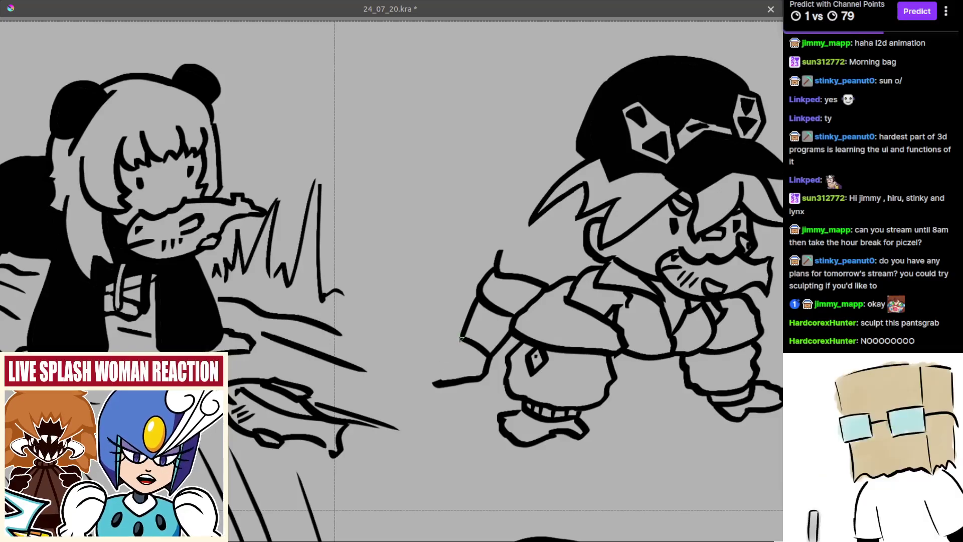
left_click_drag(422, 369, 438, 382)
scroll(435, 345, "down", 11)
scroll(435, 335, "up", 8)
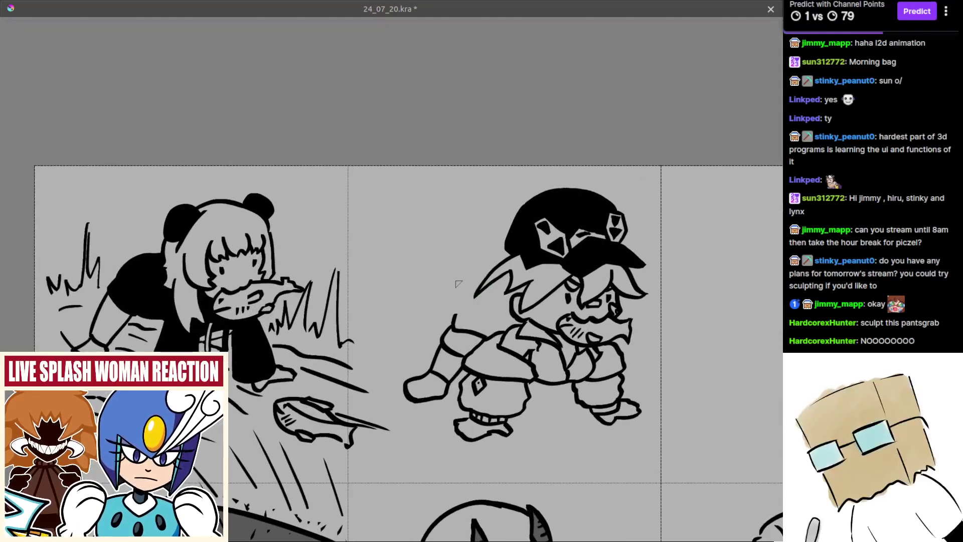
Fill the rear shoe with solid black and add a light zigzag lace mark near its ankle
key("m")
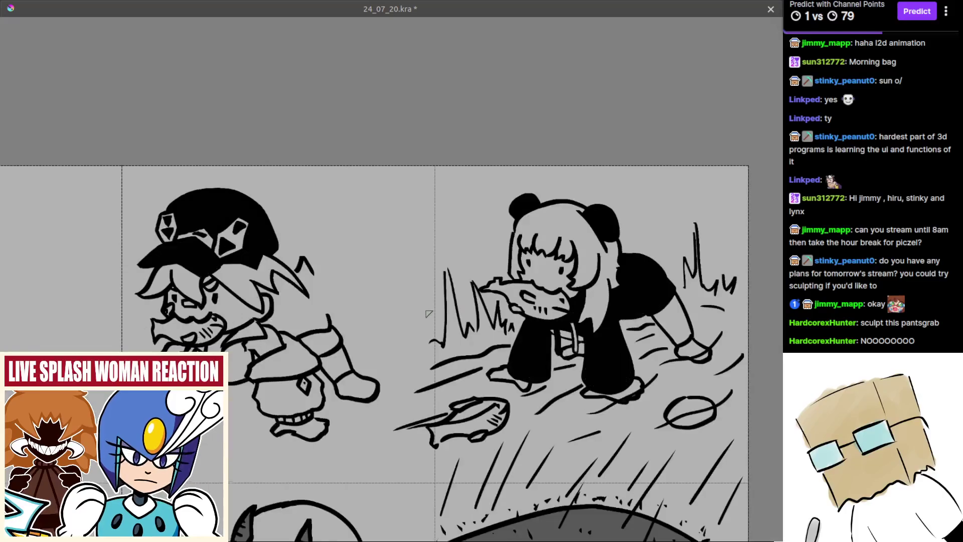
left_click_drag(415, 316, 582, 354)
key("ctrl+z")
left_click_drag(453, 339, 458, 319)
scroll(406, 387, "up", 2)
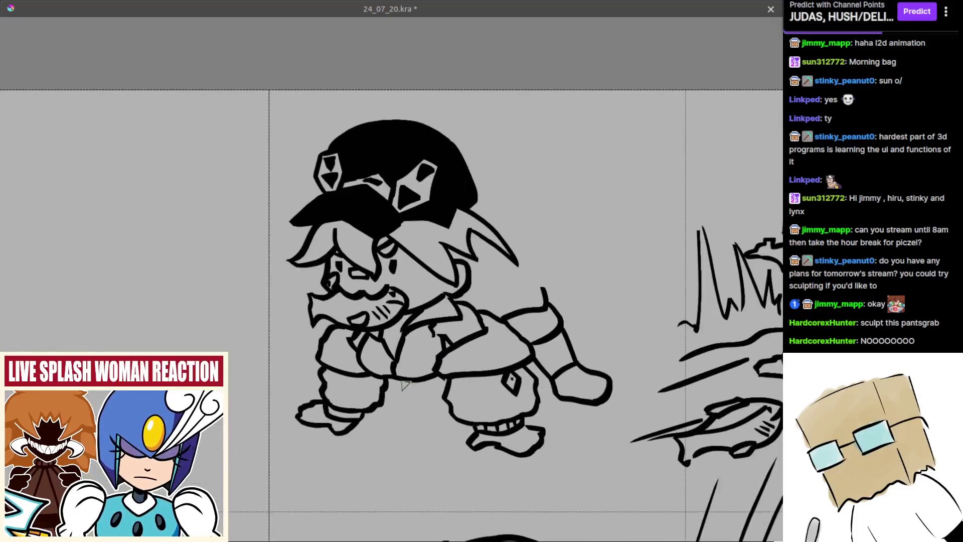
left_click_drag(550, 393, 527, 392)
key("l")
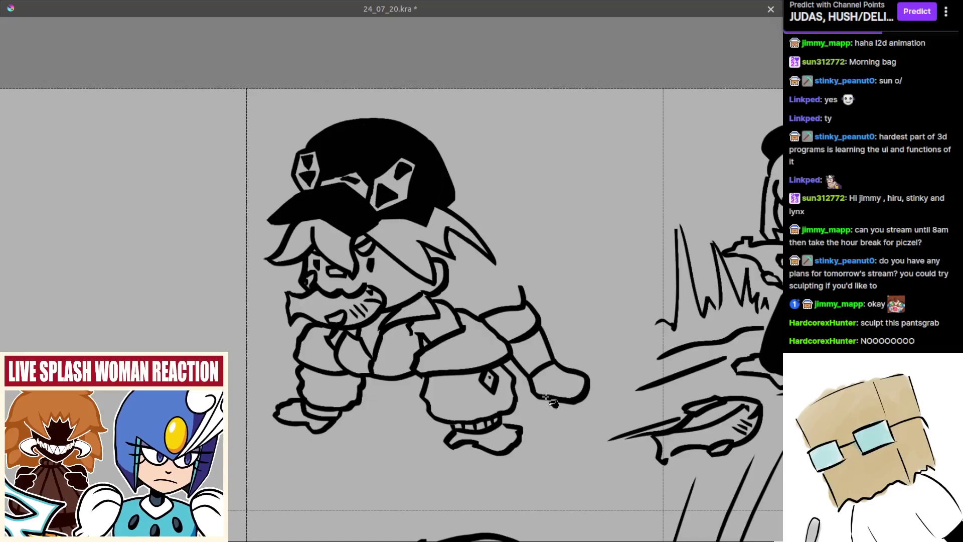
left_click(552, 387)
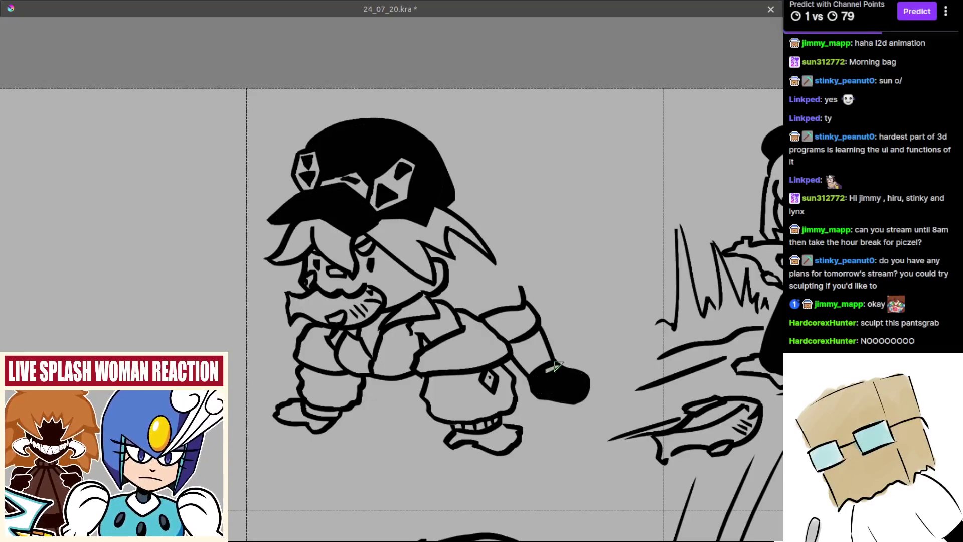
left_click_drag(552, 379, 562, 382)
left_click_drag(523, 358, 577, 362)
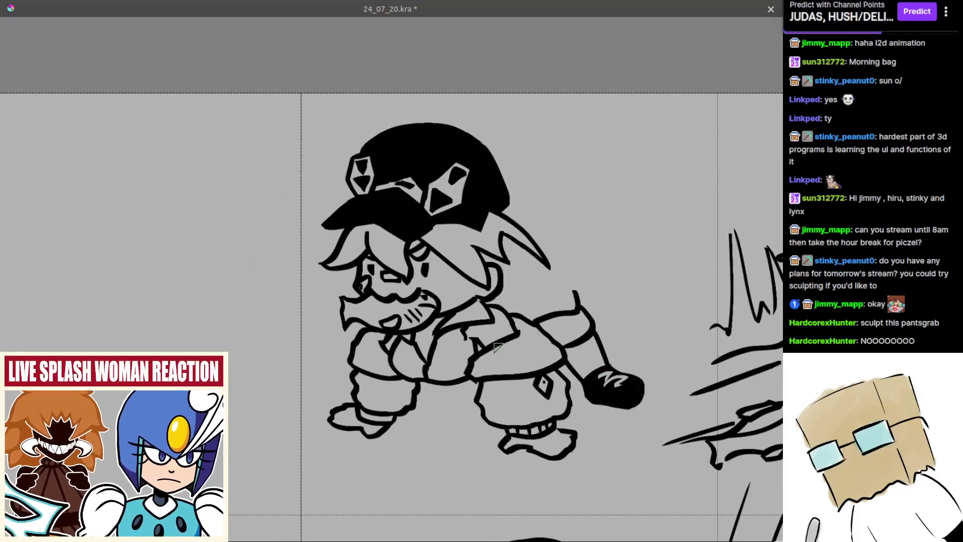
Fill the upper and lower sections of both puffy sleeves with solid black, keeping the small diamond light
left_click(517, 370)
left_click(508, 407)
left_click_drag(508, 407, 546, 405)
left_click(431, 397)
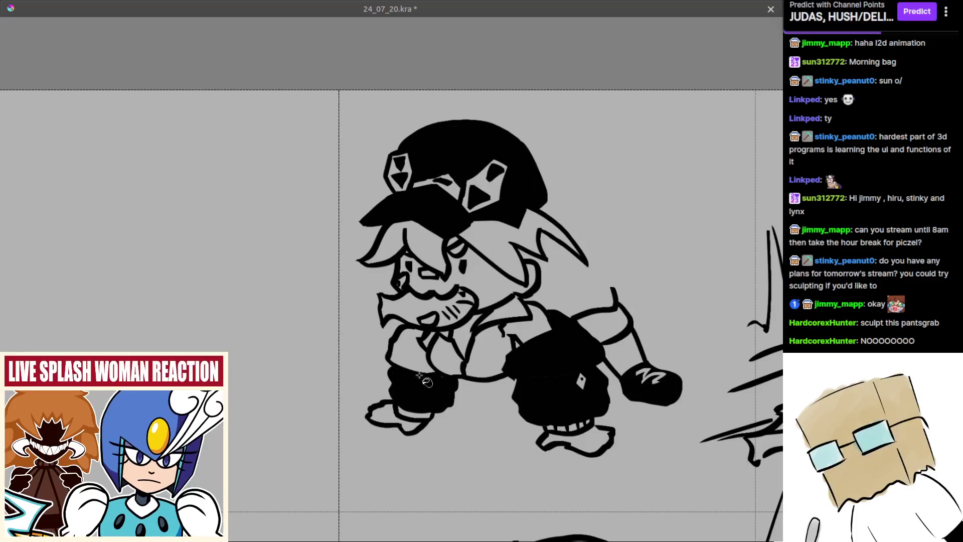
left_click(418, 360)
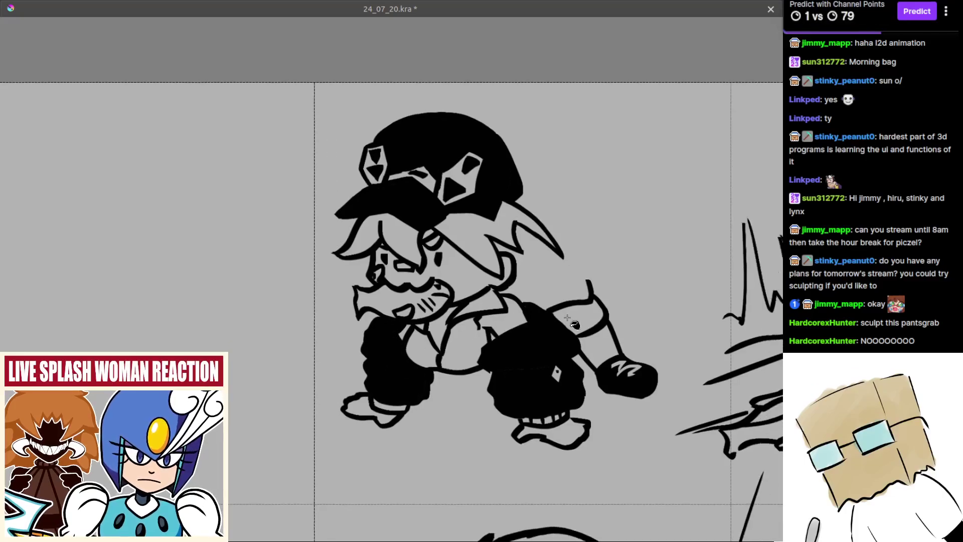
Draw a curved back line from behind the collar down to the top of the rear limb
key("m")
key("b")
key("ctrl+z")
mouse_move(436, 330)
left_mouse_down()
mouse_move(379, 316)
mouse_move(322, 332)
left_mouse_up()
key("ctrl+z")
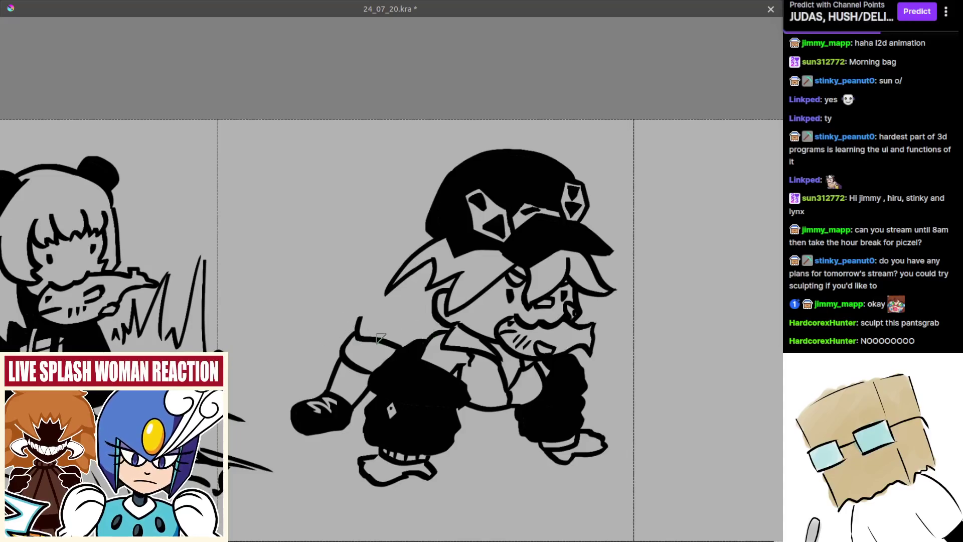
mouse_move(436, 332)
left_mouse_down()
mouse_move(390, 330)
mouse_move(359, 350)
left_mouse_up()
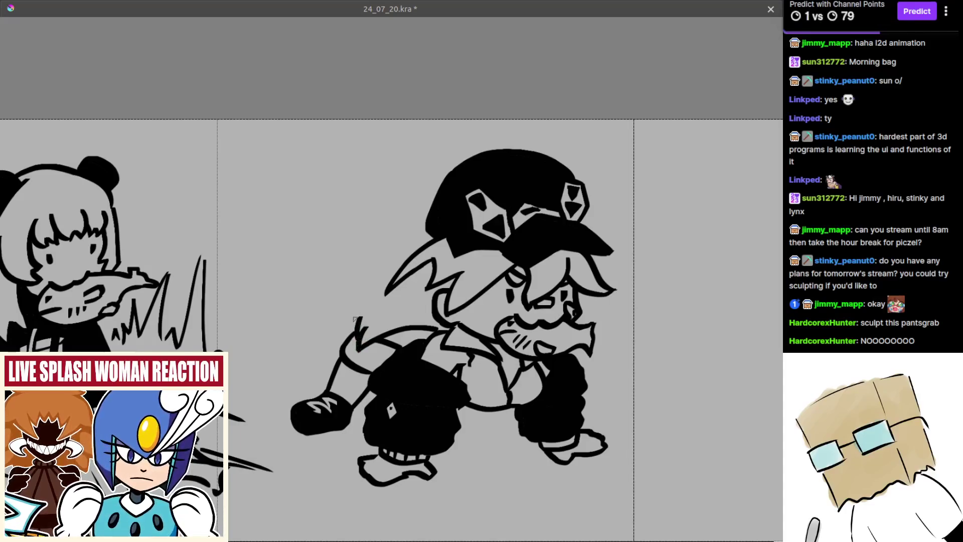
Draw the underside and pointed end tips of the long hair flowing behind the character over the rear limb
mouse_move(365, 328)
left_mouse_down()
mouse_move(303, 346)
mouse_move(296, 313)
mouse_move(324, 281)
mouse_move(291, 347)
left_mouse_up()
key("ctrl+z")
key("ctrl+z")
left_click_drag(332, 290, 292, 347)
key("ctrl+z")
mouse_move(318, 303)
left_mouse_down()
mouse_move(290, 300)
mouse_move(309, 300)
mouse_move(280, 284)
mouse_move(300, 304)
mouse_move(297, 282)
mouse_move(356, 287)
left_mouse_up()
key("ctrl+z")
Draw the upper edge of the flowing hair as curved spikes leading up to the hair beneath the cap
key("ctrl+z")
key("ctrl+z")
key("ctrl+z")
mouse_move(295, 282)
left_mouse_down()
mouse_move(359, 282)
mouse_move(335, 263)
mouse_move(347, 287)
mouse_move(336, 256)
mouse_move(381, 273)
mouse_move(373, 249)
mouse_move(373, 274)
mouse_move(401, 264)
mouse_move(432, 278)
mouse_move(435, 368)
left_mouse_up()
key("ctrl+z")
key("ctrl+z")
key("ctrl+z")
left_click_drag(438, 293, 442, 238)
scroll(396, 236, "up", 5)
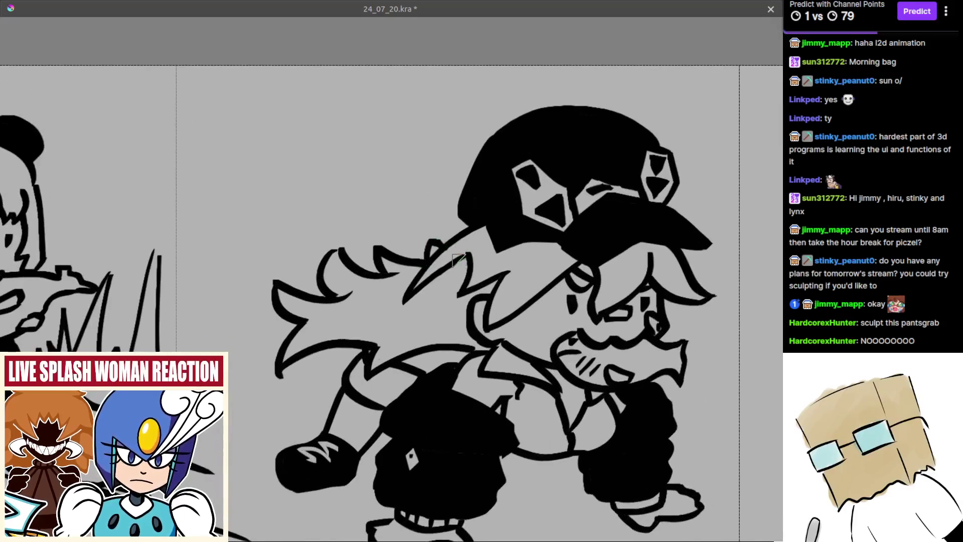
Fill the character's back and the upper part of the rear limb with solid black, up to the hair's underside
scroll(465, 261, "down", 6)
scroll(447, 253, "up", 5)
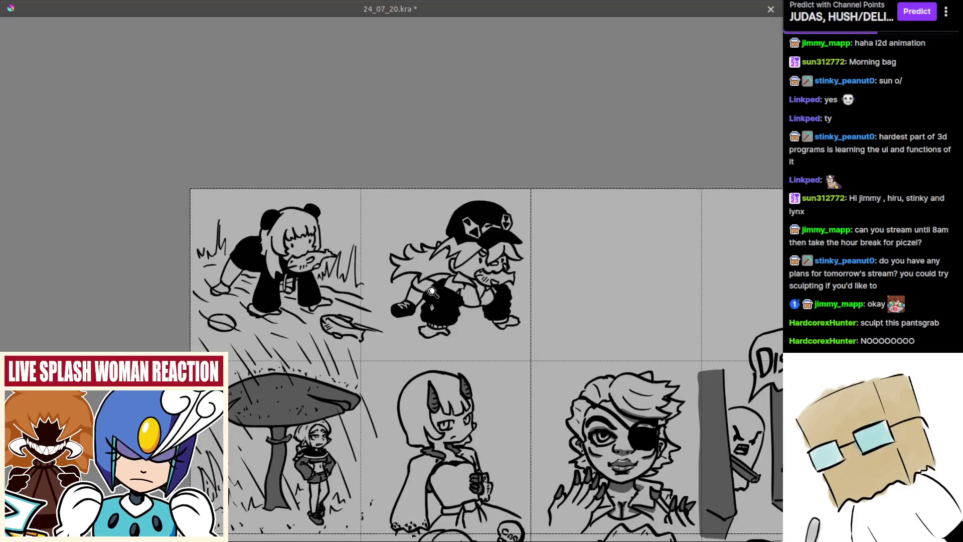
left_click_drag(450, 254, 453, 267)
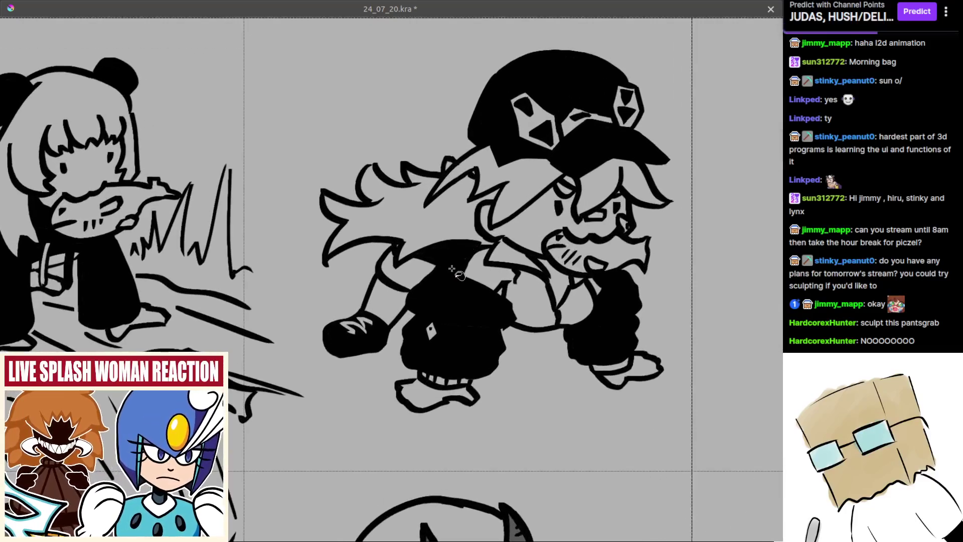
scroll(451, 270, "up", 3)
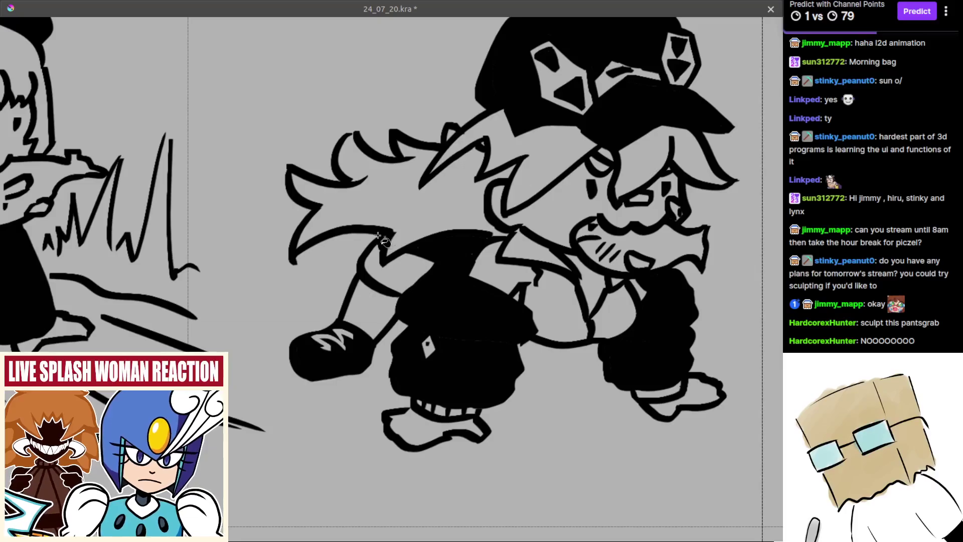
scroll(380, 236, "up", 1)
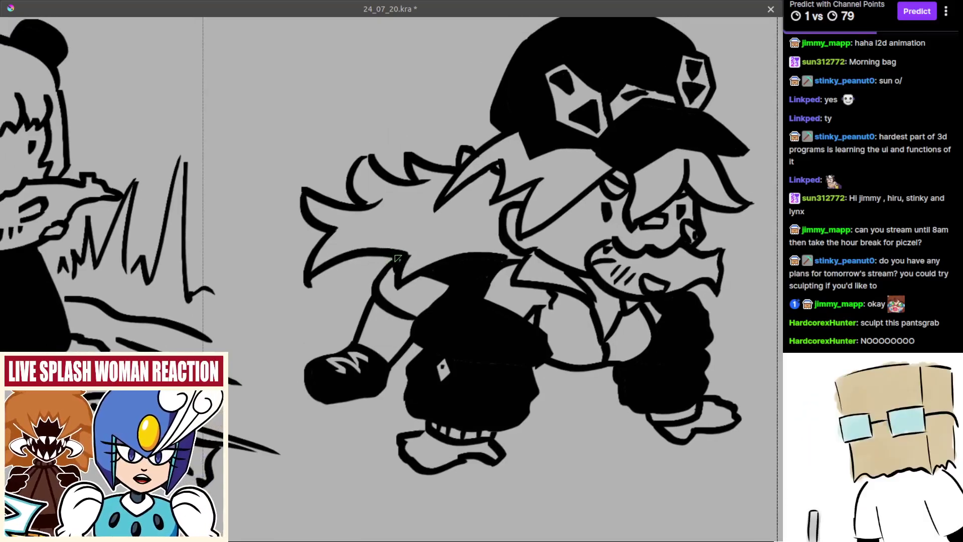
scroll(436, 309, "down", 5)
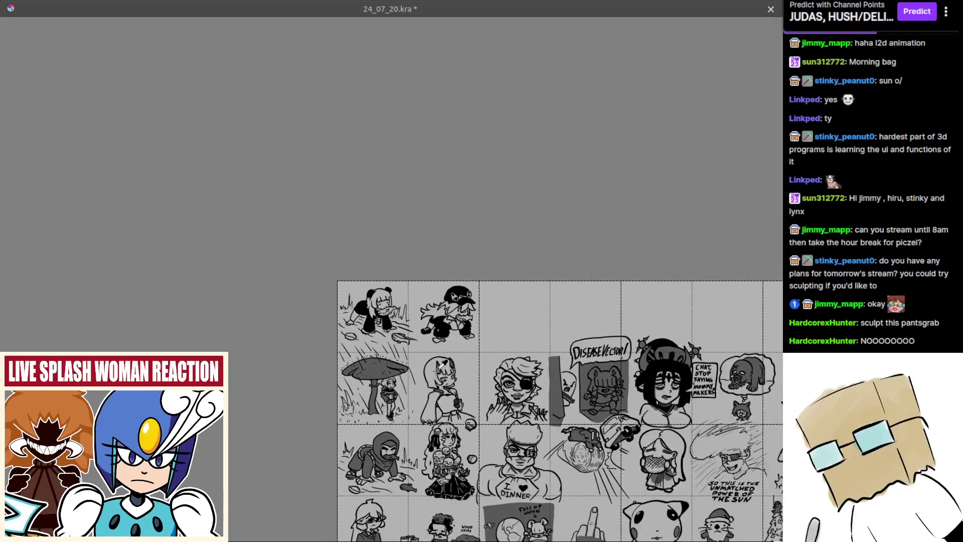
Draw a shallow curved band beneath the torso between the two arms and fill it with solid black
scroll(451, 329, "up", 5)
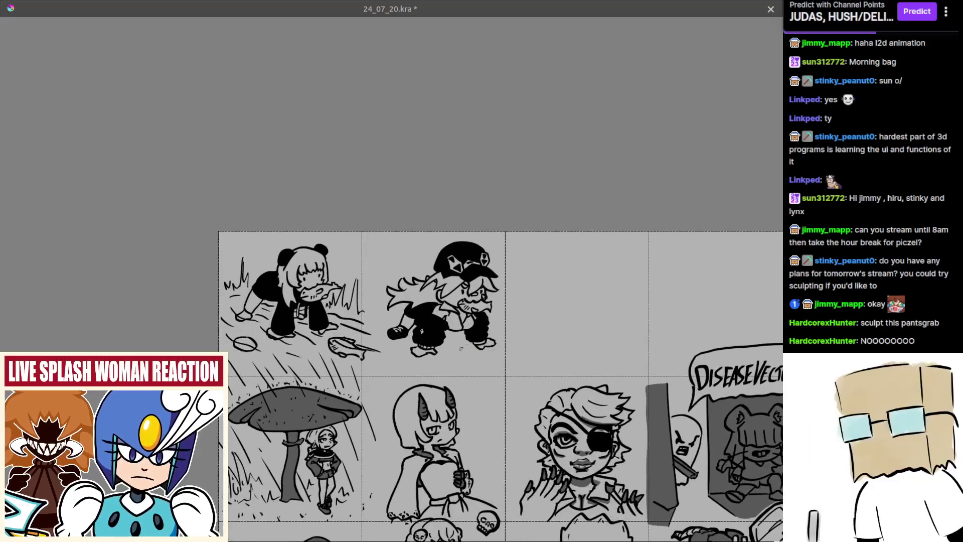
scroll(454, 302, "up", 2)
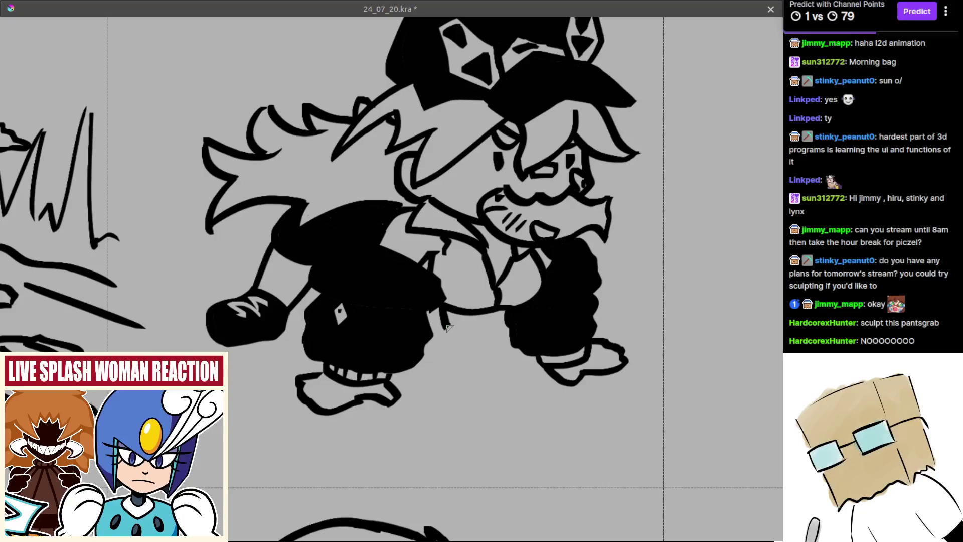
left_click_drag(438, 308, 462, 323)
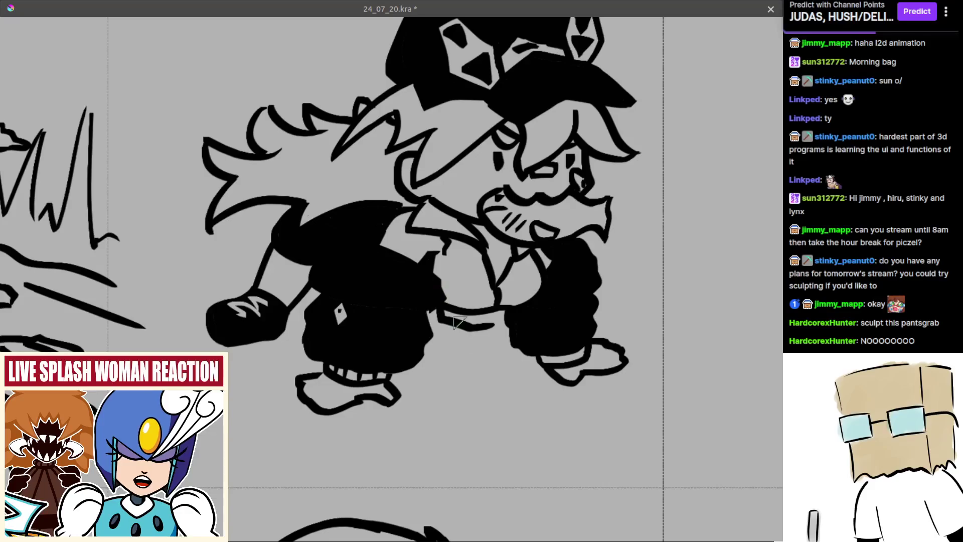
left_click_drag(458, 316, 492, 319)
key("ctrl+z")
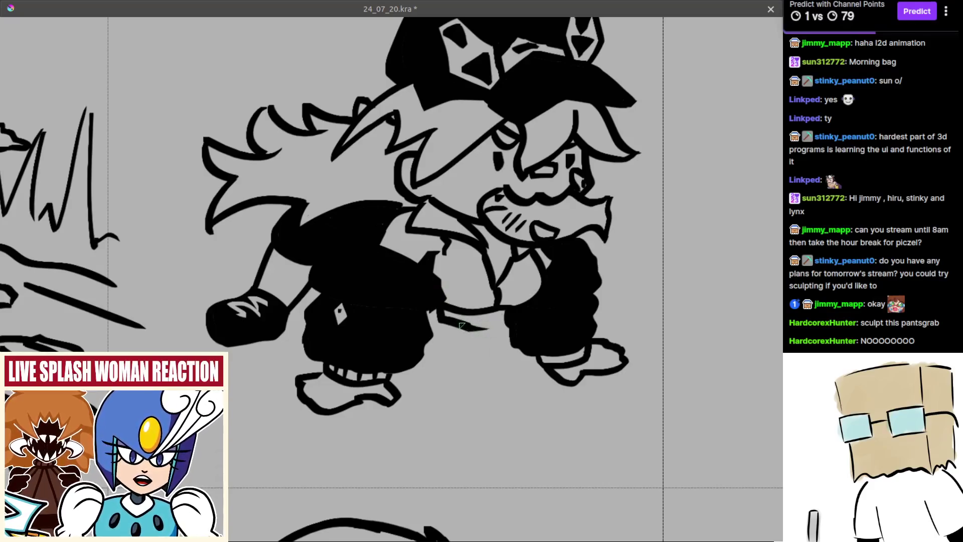
mouse_move(462, 325)
left_mouse_down()
mouse_move(495, 330)
mouse_move(500, 309)
left_mouse_up()
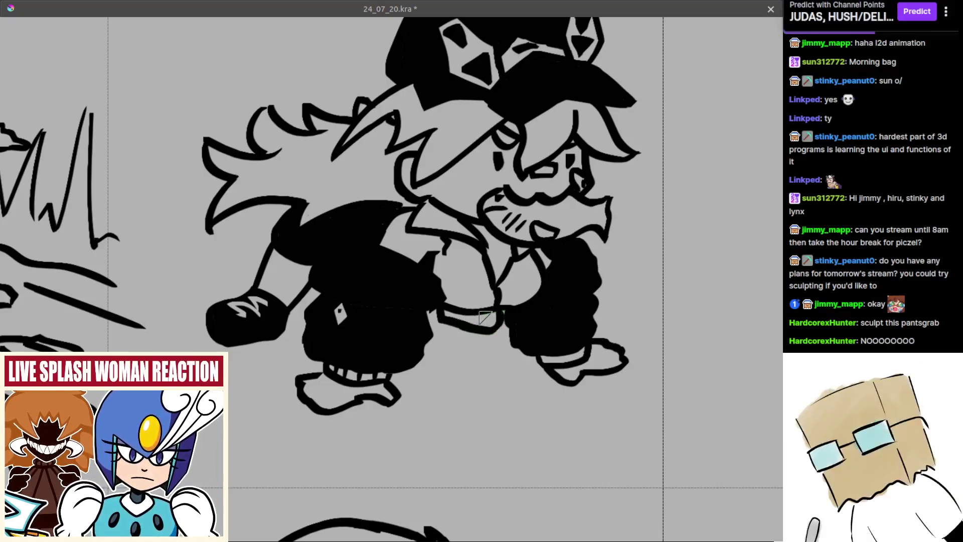
left_click(480, 318)
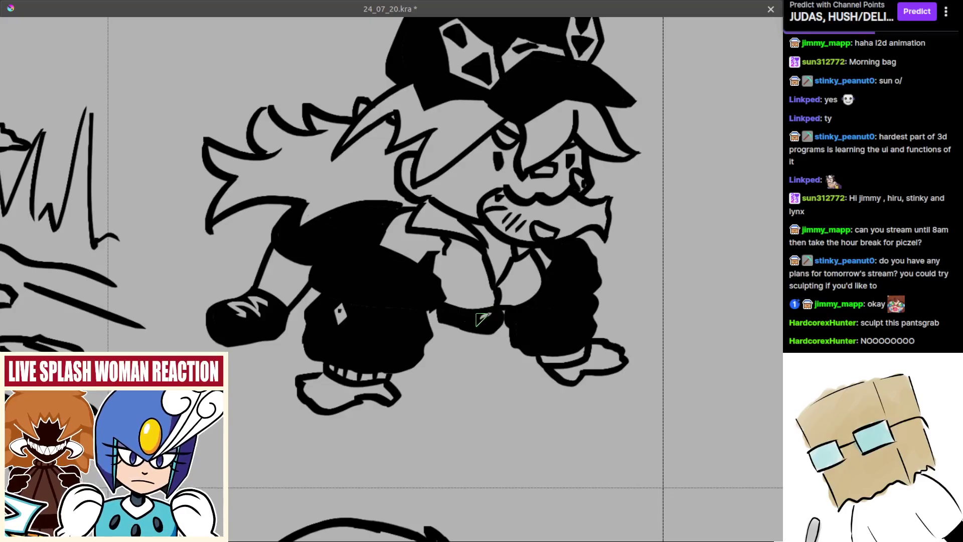
Draw a small curved shape on the ground below the rear shoe
scroll(482, 307, "down", 5)
scroll(482, 307, "up", 1)
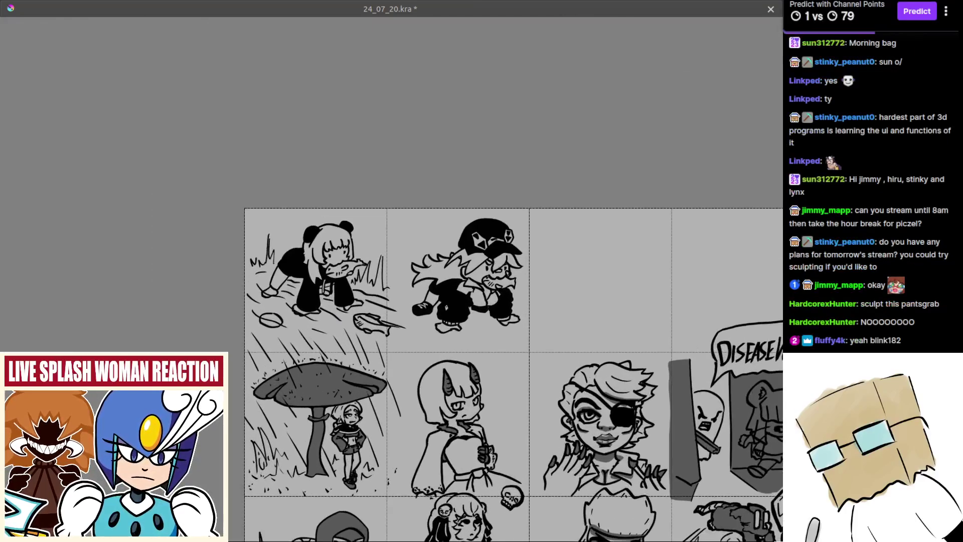
scroll(487, 296, "up", 3)
scroll(442, 326, "up", 1)
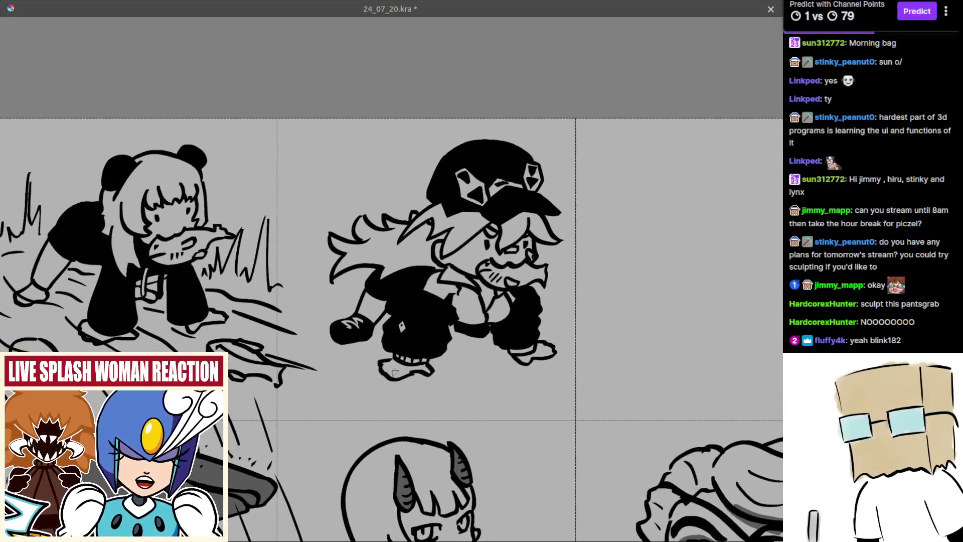
scroll(390, 371, "up", 2)
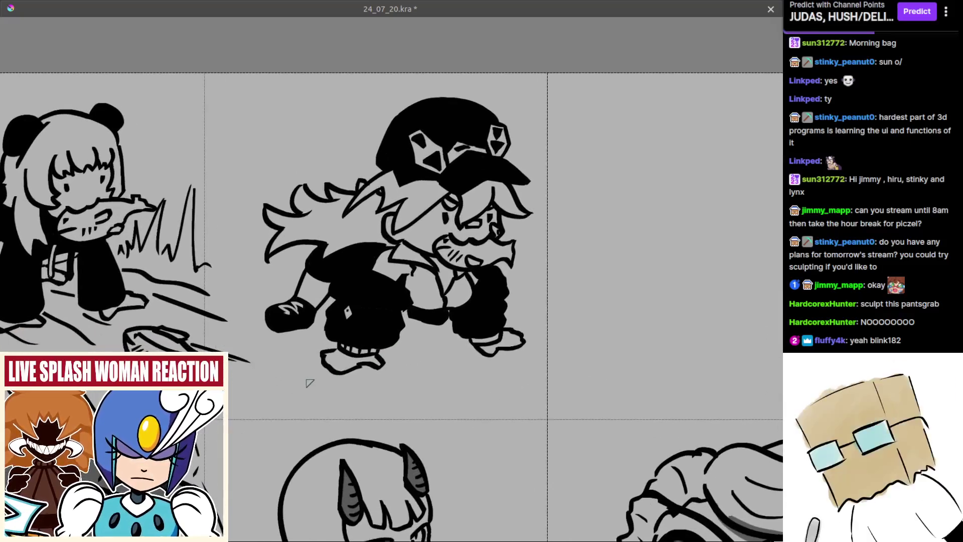
key("ctrl+z")
mouse_move(278, 383)
left_mouse_down()
mouse_move(317, 391)
mouse_move(306, 373)
mouse_move(299, 392)
mouse_move(314, 390)
mouse_move(282, 380)
mouse_move(283, 397)
mouse_move(325, 396)
left_mouse_up()
key("ctrl+z")
key("ctrl+z")
key("ctrl+z")
key("ctrl+z")
Draw the rounded head and upper edge of a second fish on the ground below the character's front hand
mouse_move(454, 380)
left_mouse_down()
mouse_move(429, 375)
mouse_move(515, 382)
mouse_move(499, 368)
mouse_move(508, 407)
mouse_move(496, 405)
left_mouse_up()
scroll(467, 373, "up", 1)
key("ctrl+z")
key("ctrl+z")
key("ctrl+z")
key("ctrl+z")
key("ctrl+z")
left_click_drag(465, 377, 501, 408)
key("ctrl+z")
mouse_move(465, 376)
left_mouse_down()
mouse_move(503, 405)
mouse_move(492, 398)
left_mouse_up()
mouse_move(495, 386)
left_mouse_down()
mouse_move(481, 361)
mouse_move(504, 341)
left_mouse_up()
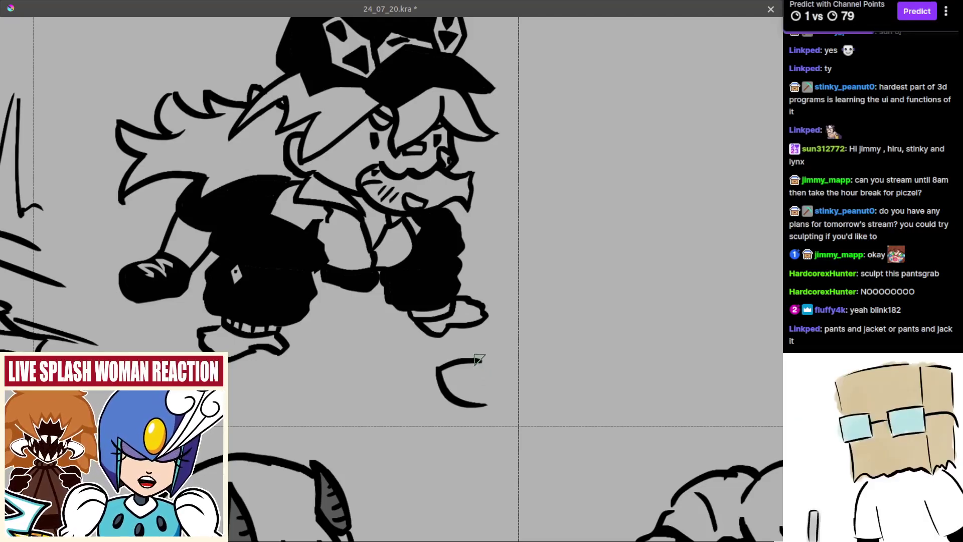
Draw a pointed fin along the upper edge of the fish on the ground
key("ctrl+z")
left_click_drag(478, 364, 512, 361)
key("ctrl+z")
key("ctrl+z")
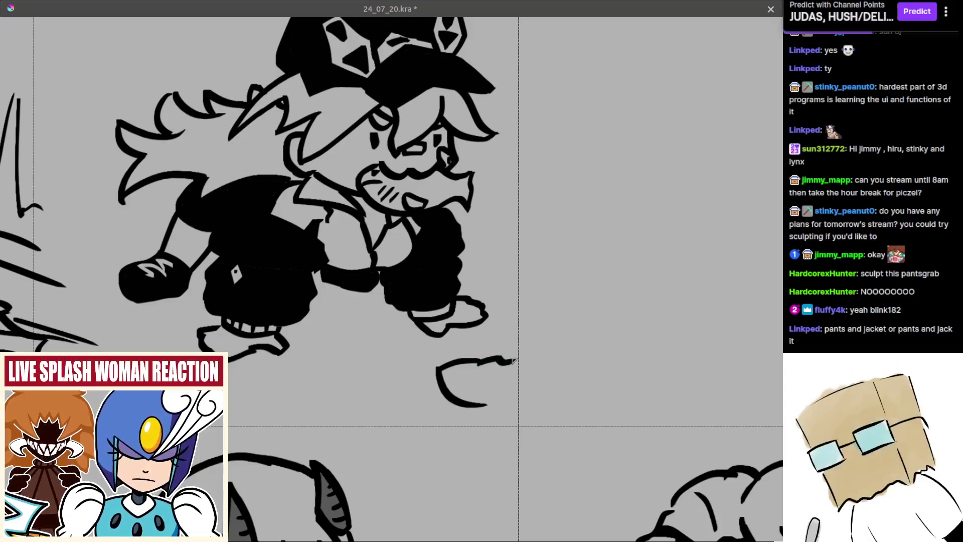
key("ctrl+z")
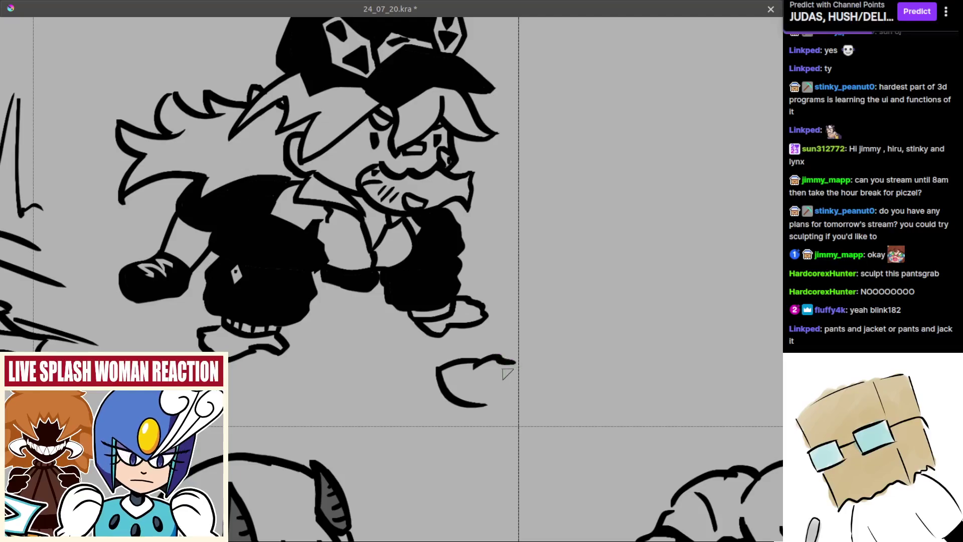
scroll(463, 379, "up", 2)
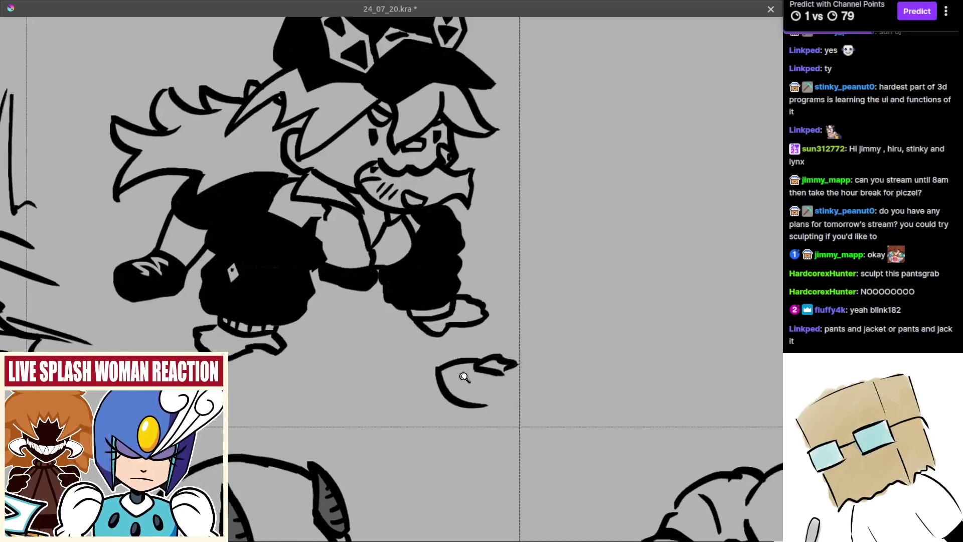
Add an eye, a mouth mark and gill stripes to the fish on the ground, and extend its belly line
left_click_drag(450, 366, 454, 368)
key("ctrl+z")
left_click(441, 373)
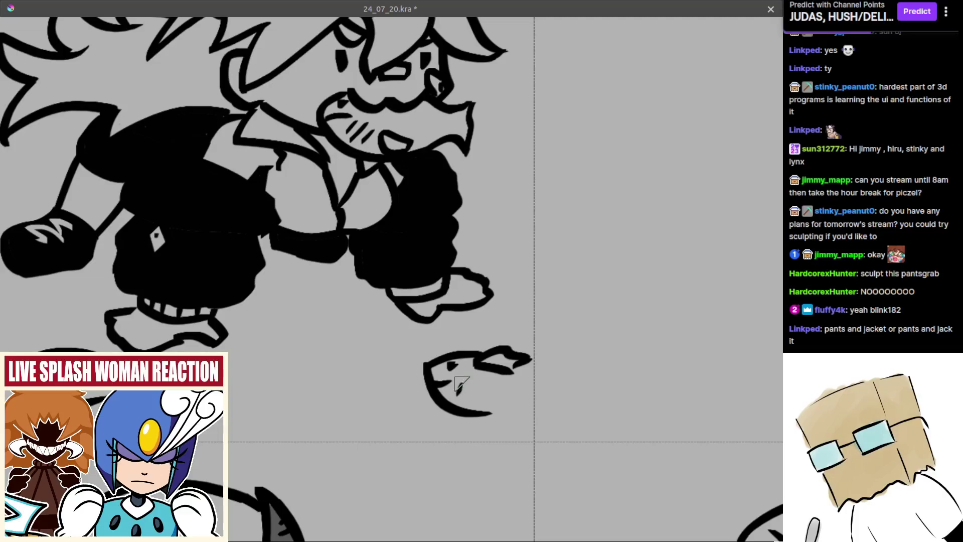
mouse_move(467, 381)
left_mouse_down()
mouse_move(457, 399)
mouse_move(468, 402)
left_mouse_up()
mouse_move(483, 402)
left_mouse_down()
mouse_move(456, 400)
mouse_move(485, 417)
left_mouse_up()
key("ctrl+z")
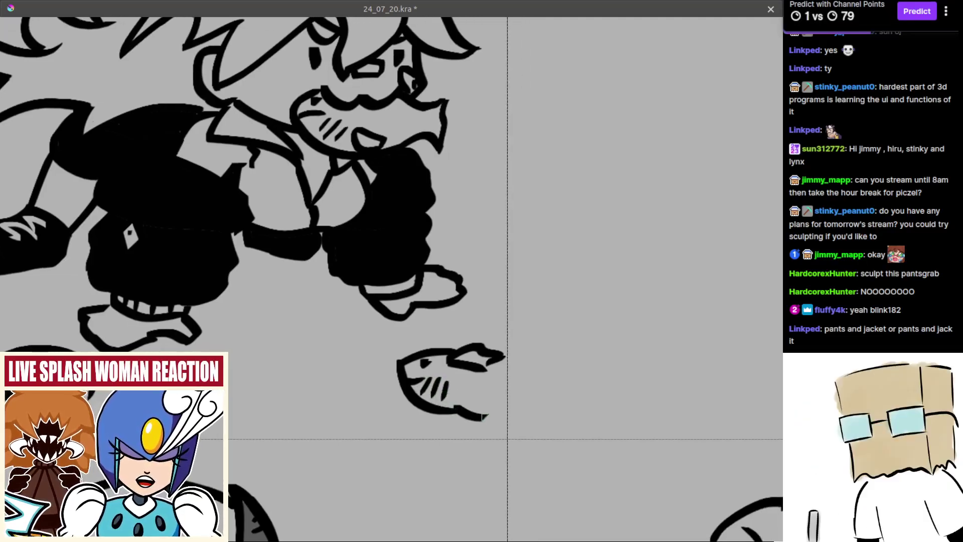
Draw the tapering rear body and forked tail of the fish on the ground
scroll(502, 402, "right", 2)
scroll(502, 401, "down", 1)
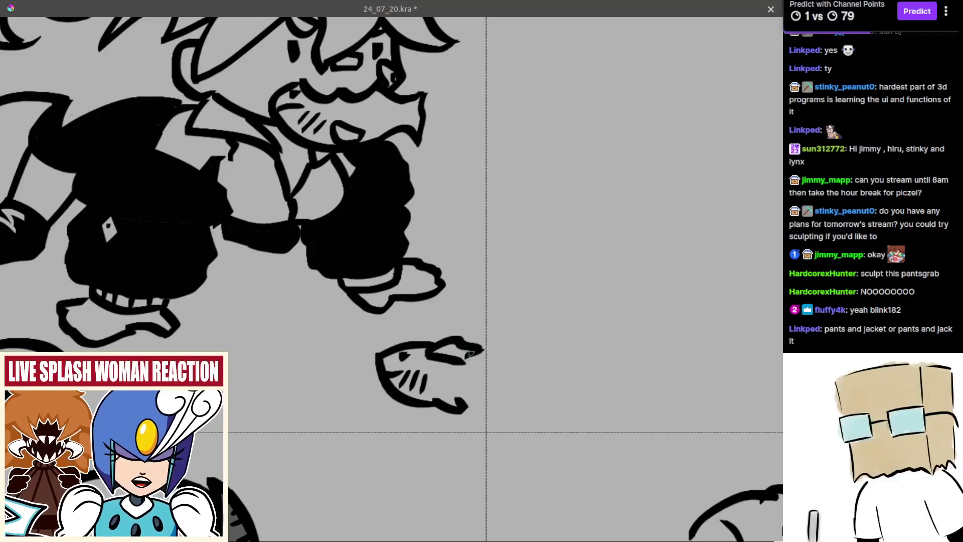
left_click_drag(473, 358, 513, 400)
key("ctrl+z")
key("ctrl+z")
left_click_drag(474, 358, 510, 391)
key("ctrl+z")
left_click_drag(468, 356, 533, 381)
key("ctrl+z")
left_click_drag(468, 357, 533, 380)
key("ctrl+z")
mouse_move(468, 356)
left_mouse_down()
mouse_move(547, 390)
mouse_move(518, 420)
left_mouse_up()
left_click_drag(467, 401, 513, 421)
key("ctrl+z")
mouse_move(462, 399)
left_mouse_down()
mouse_move(508, 404)
mouse_move(523, 424)
left_mouse_up()
key("ctrl+z")
mouse_move(461, 401)
left_mouse_down()
mouse_move(517, 415)
mouse_move(533, 431)
left_mouse_up()
key("ctrl+z")
Draw a wavy ground line beyond the capped character's front arm, with tall thin grass blades rising above it
left_click_drag(482, 390, 480, 489)
scroll(503, 361, "up", 3)
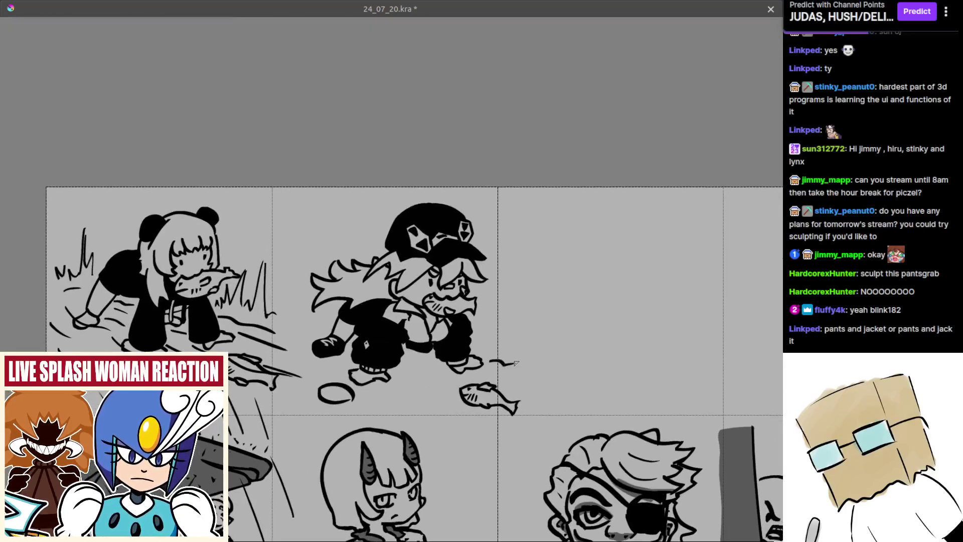
key("ctrl+z")
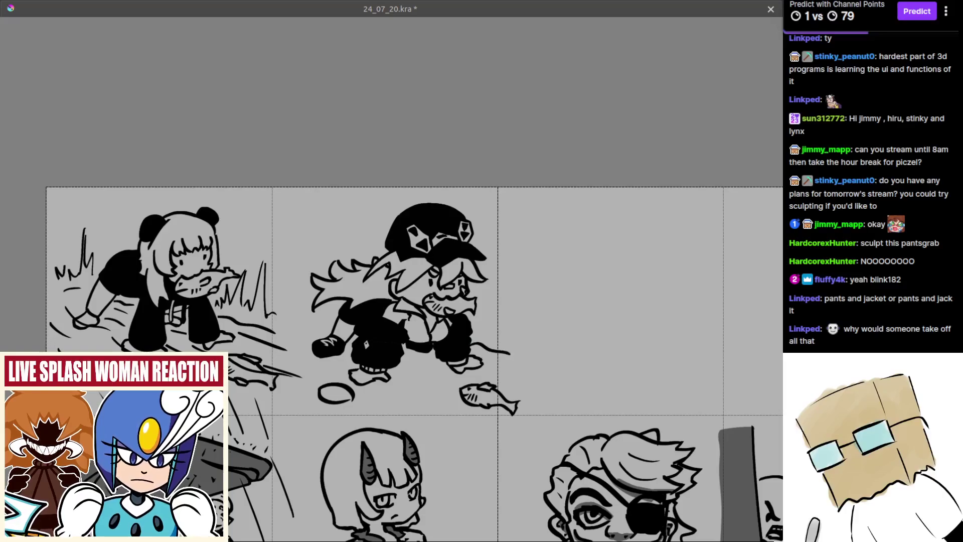
scroll(506, 350, "up", 1)
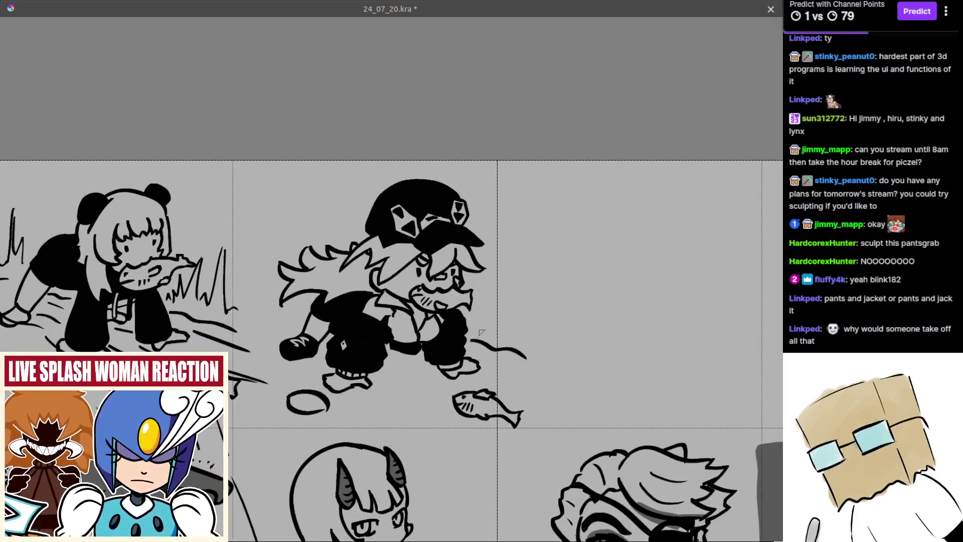
key("ctrl+z")
left_click_drag(470, 340, 521, 352)
key("ctrl+z")
mouse_move(476, 328)
left_mouse_down()
mouse_move(487, 278)
mouse_move(490, 329)
mouse_move(501, 296)
mouse_move(521, 310)
left_mouse_up()
key("ctrl+z")
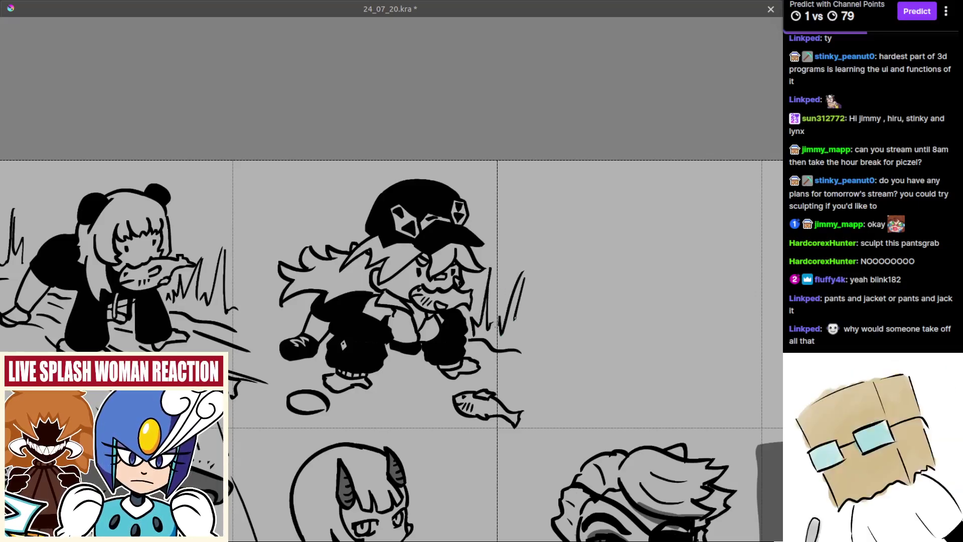
Draw a ground line and a spiky grass tuft behind the capped character's hair
left_click_drag(254, 303, 361, 333)
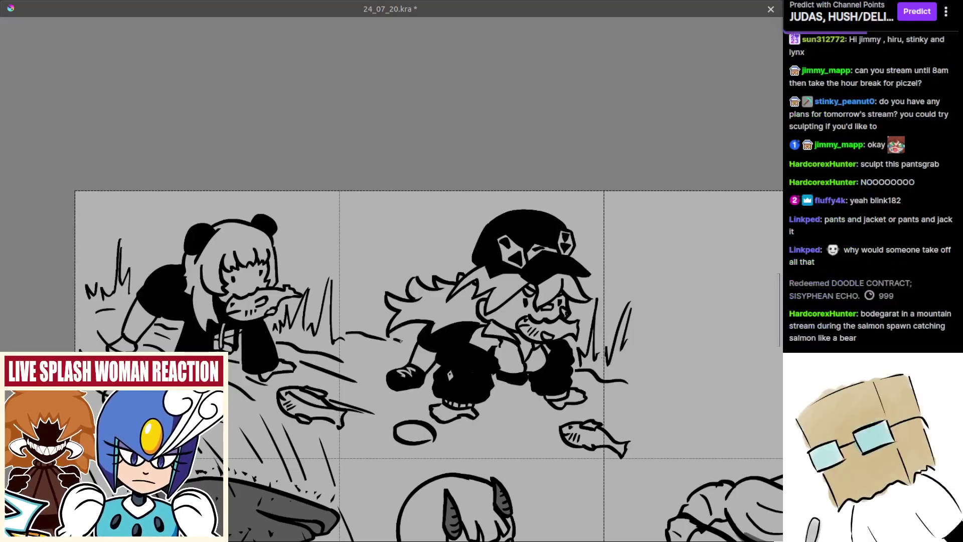
left_click_drag(400, 341, 412, 343)
scroll(373, 337, "up", 1)
mouse_move(340, 319)
left_mouse_down()
mouse_move(347, 290)
mouse_move(333, 296)
mouse_move(353, 289)
left_mouse_up()
key("ctrl+z")
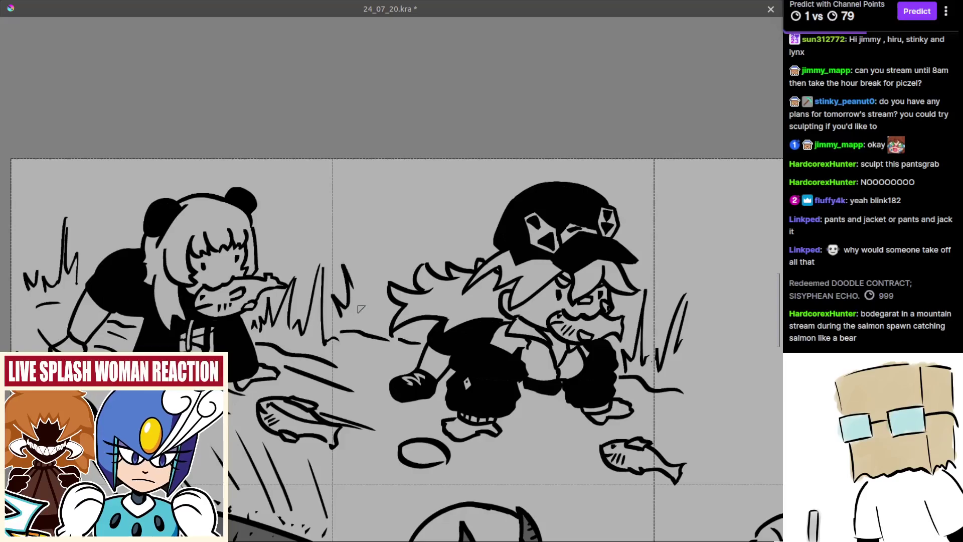
key("ctrl+z")
mouse_move(349, 325)
left_mouse_down()
mouse_move(341, 302)
mouse_move(369, 309)
left_mouse_up()
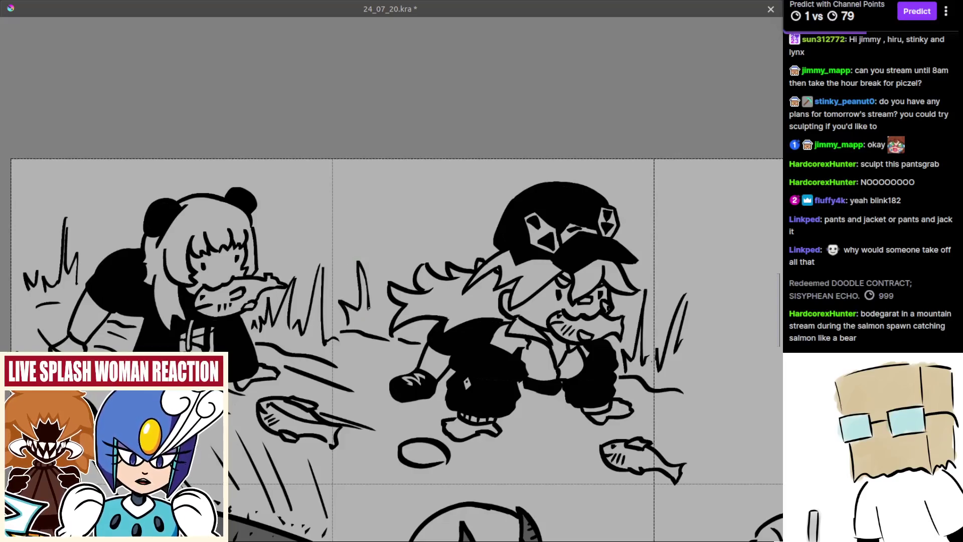
left_click_drag(415, 328, 420, 330)
Draw a curved line across the oval on the ground and a slanted ground line beside it
left_click_drag(430, 391, 385, 354)
mouse_move(355, 404)
left_mouse_down()
mouse_move(385, 426)
mouse_move(440, 427)
mouse_move(430, 411)
left_mouse_up()
key("ctrl+z")
key("ctrl+z")
left_click_drag(356, 408, 431, 433)
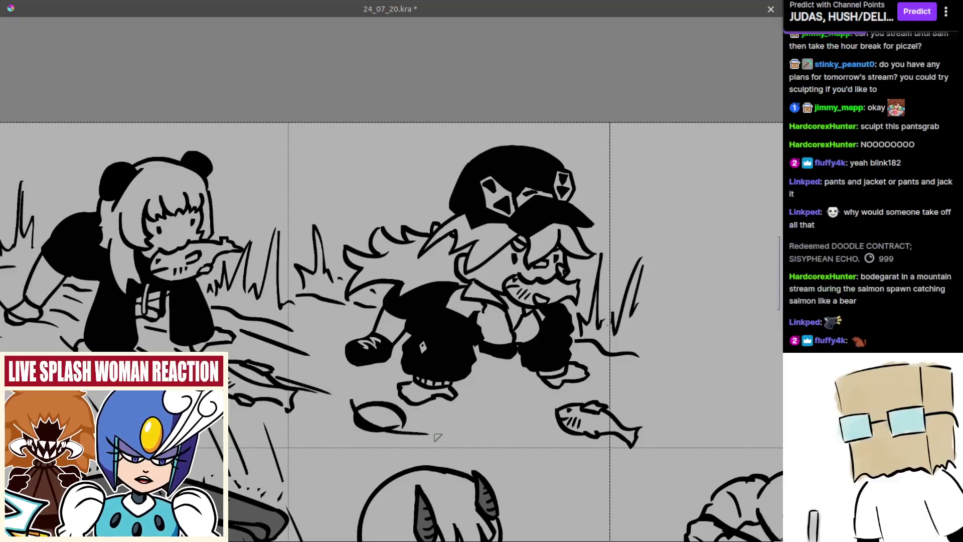
key("ctrl+z")
mouse_move(353, 400)
left_mouse_down()
mouse_move(425, 430)
mouse_move(480, 423)
mouse_move(498, 438)
left_mouse_up()
key("ctrl+z")
key("ctrl+z")
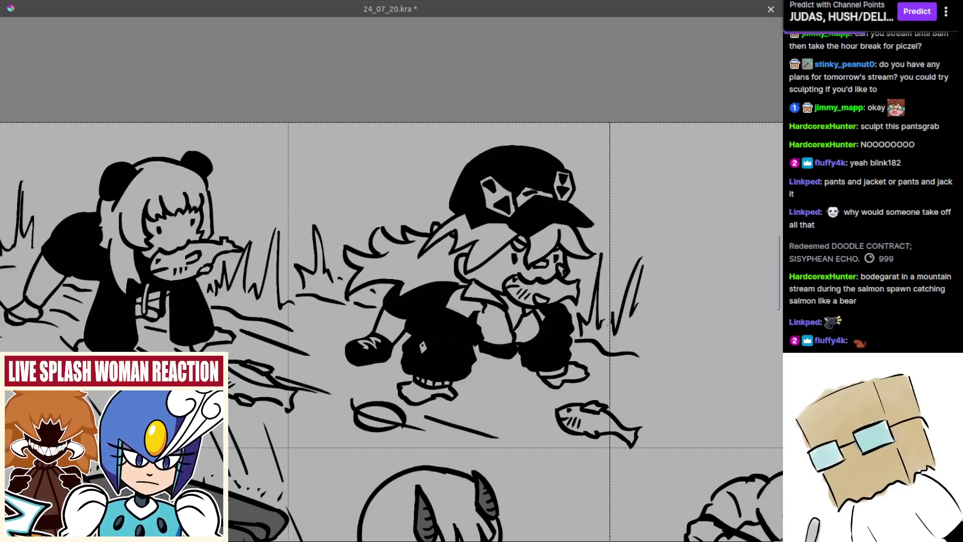
Extend the slanted ground streaks beside the oval and around the rear shoe of the capped character
left_click_drag(470, 394, 490, 392)
key("ctrl+z")
left_click_drag(447, 418, 501, 445)
left_click_drag(380, 377, 399, 388)
key("ctrl+z")
mouse_move(395, 375)
left_mouse_down()
mouse_move(416, 391)
mouse_move(496, 405)
left_mouse_up()
key("ctrl+z")
key("ctrl+z")
left_click_drag(420, 380, 573, 408)
key("ctrl+z")
left_click_drag(506, 385, 649, 430)
key("ctrl+z")
Draw slanted ground streaks around the capped character's front hand and the nearby fish, plus short ones behind the character
key("ctrl+z")
left_click_drag(585, 417, 653, 419)
key("ctrl+z")
mouse_move(579, 409)
left_mouse_down()
mouse_move(641, 436)
mouse_move(663, 424)
left_mouse_up()
key("ctrl+z")
left_click_drag(612, 386, 657, 399)
key("ctrl+z")
left_click_drag(601, 384, 662, 397)
left_click_drag(600, 353, 658, 380)
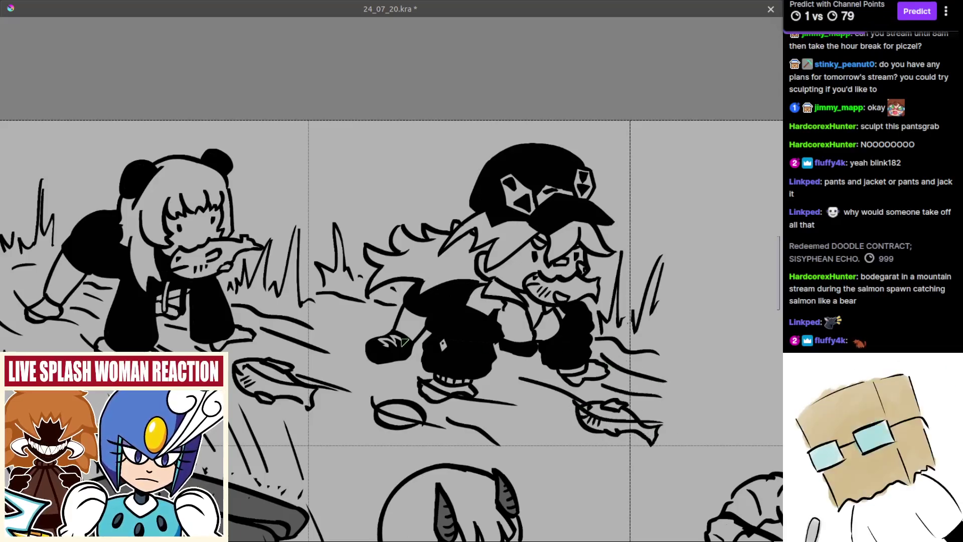
left_click_drag(343, 331, 368, 350)
left_click_drag(521, 365, 536, 368)
Fill the panda-eared character's rear leg with gray on Paint Layer 44
scroll(521, 371, "down", 4)
scroll(459, 359, "up", 2)
key("minus")
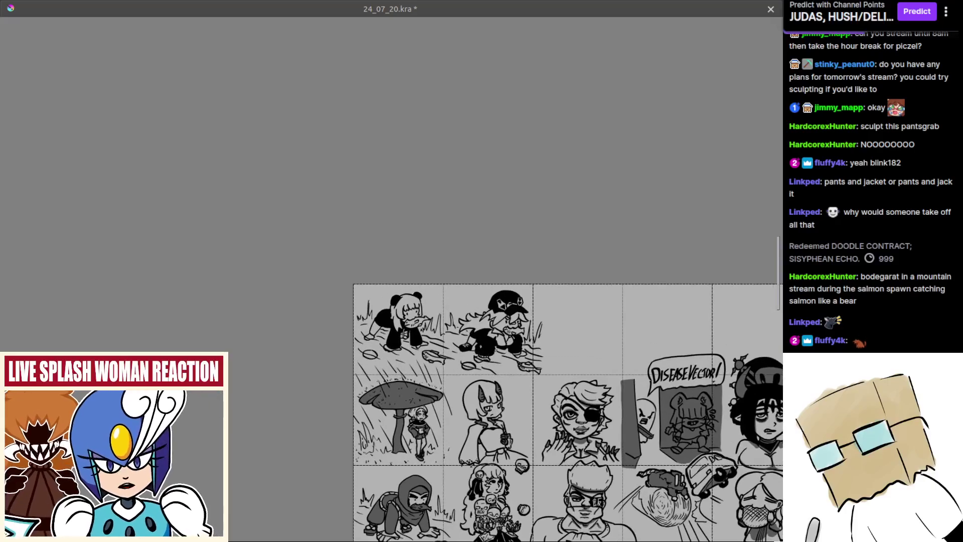
left_click_drag(550, 293, 459, 211)
scroll(460, 211, "up", 1)
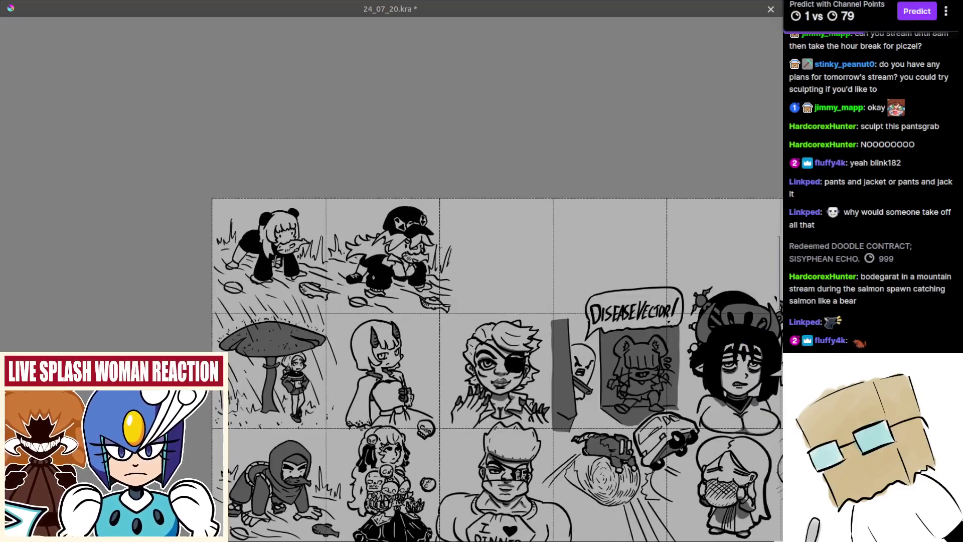
key("Tab")
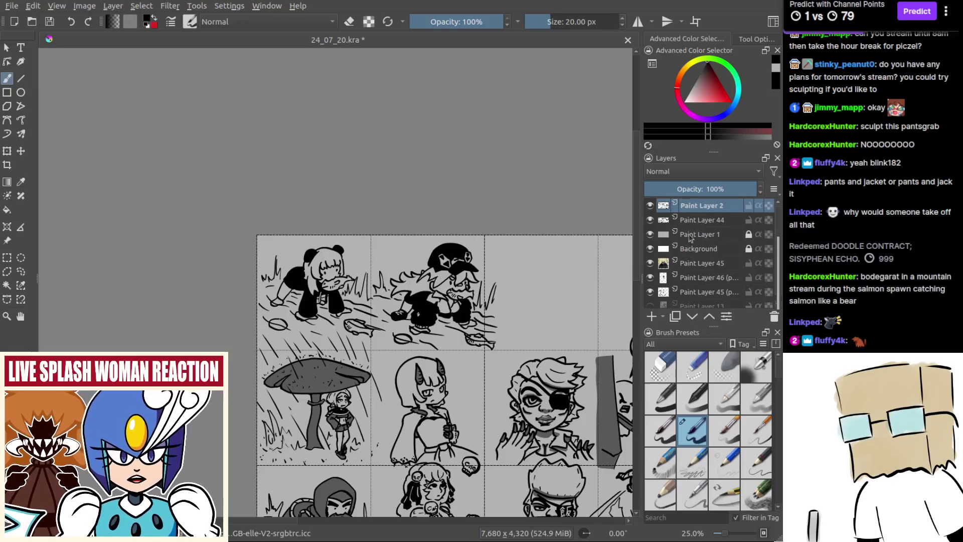
left_click(701, 219)
scroll(290, 316, "up", 5)
key("f")
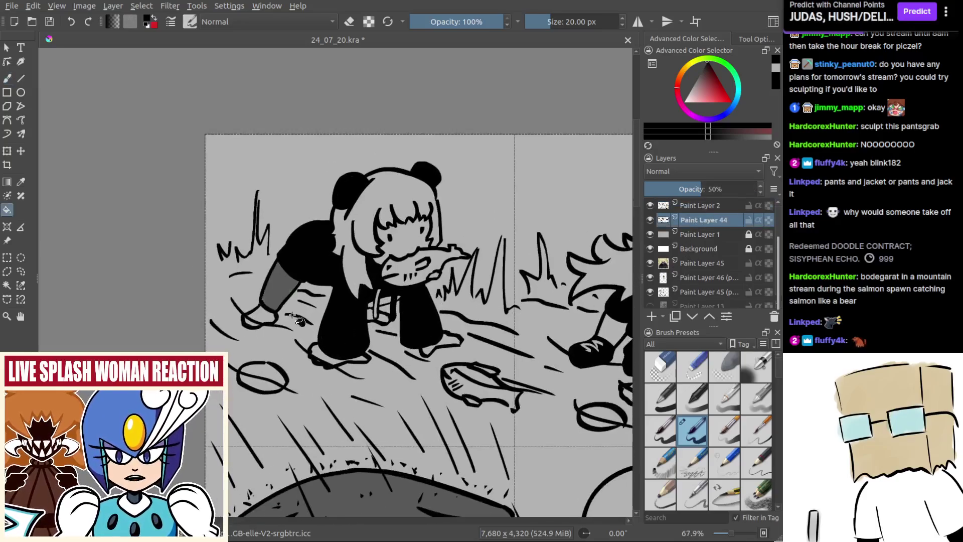
left_click(281, 311)
Shade the lower part of the oval near the panda-eared character and fill the fish in the character's mouth with gray
scroll(325, 336, "right", 2)
key("b")
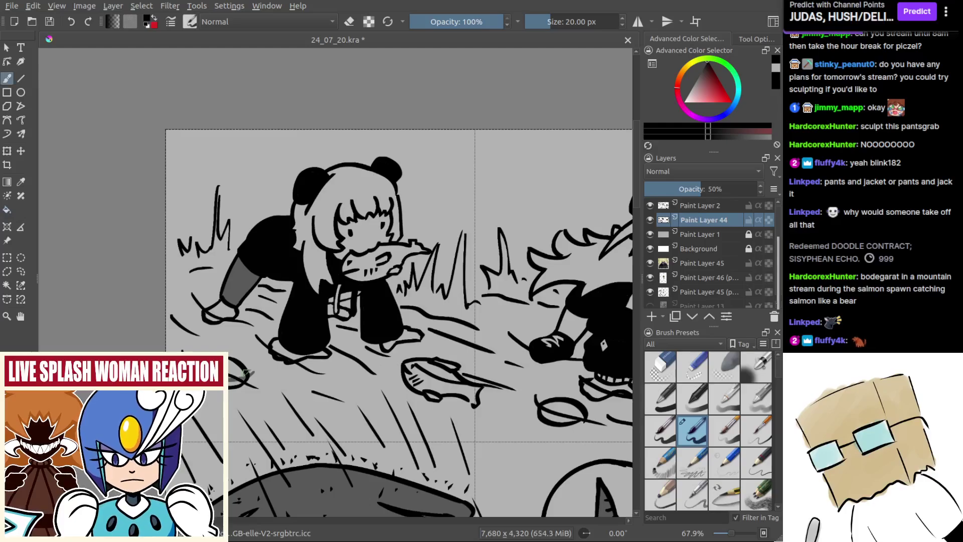
scroll(248, 373, "up", 2)
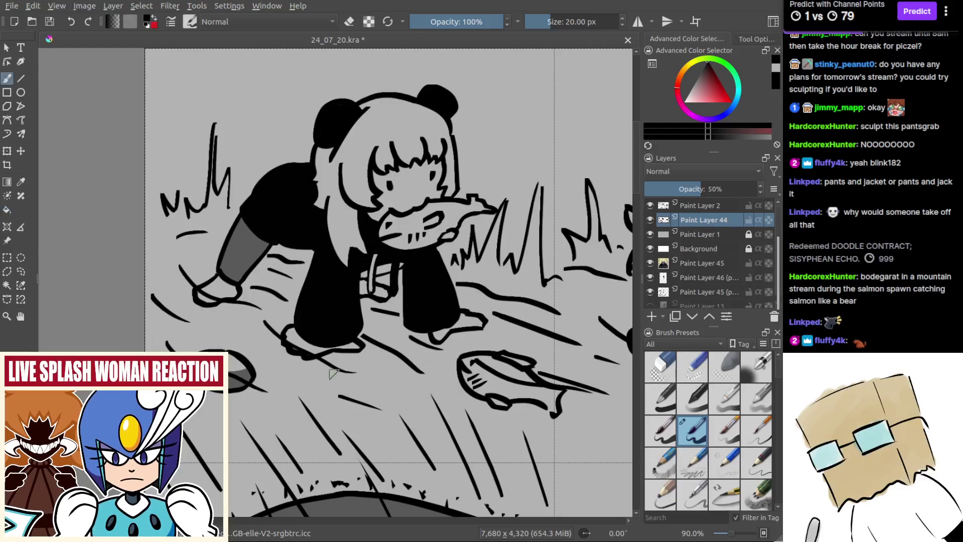
left_click_drag(375, 290, 325, 318)
left_click_drag(330, 359, 306, 382)
left_click_drag(308, 328, 320, 329)
key("f")
left_click(385, 290)
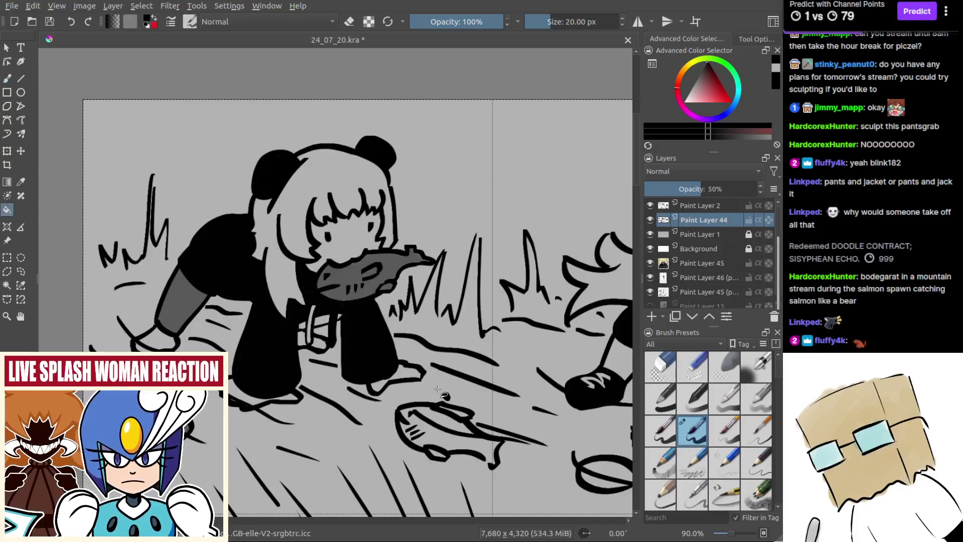
Fill the body and fins of the fish on the ground beside the panda-eared character with gray
left_click_drag(443, 387, 387, 349)
key("b")
key("f")
left_click(430, 410)
left_click_drag(426, 438, 403, 397)
key("b")
key("ctrl+z")
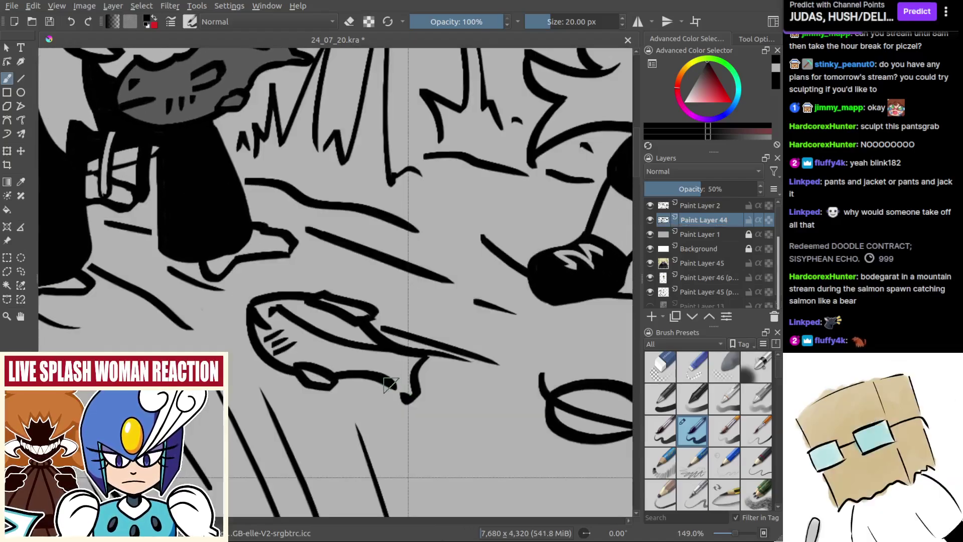
key("f")
left_click_drag(349, 311, 407, 333)
left_click(406, 333)
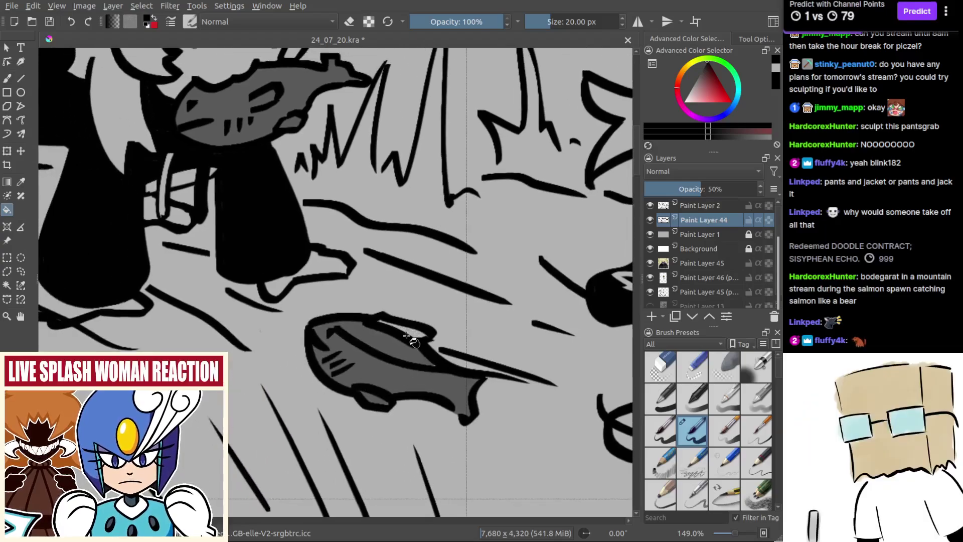
Paint a gray shadow under the bangs on the panda-eared character's face and save the document
scroll(406, 334, "down", 5)
key("b")
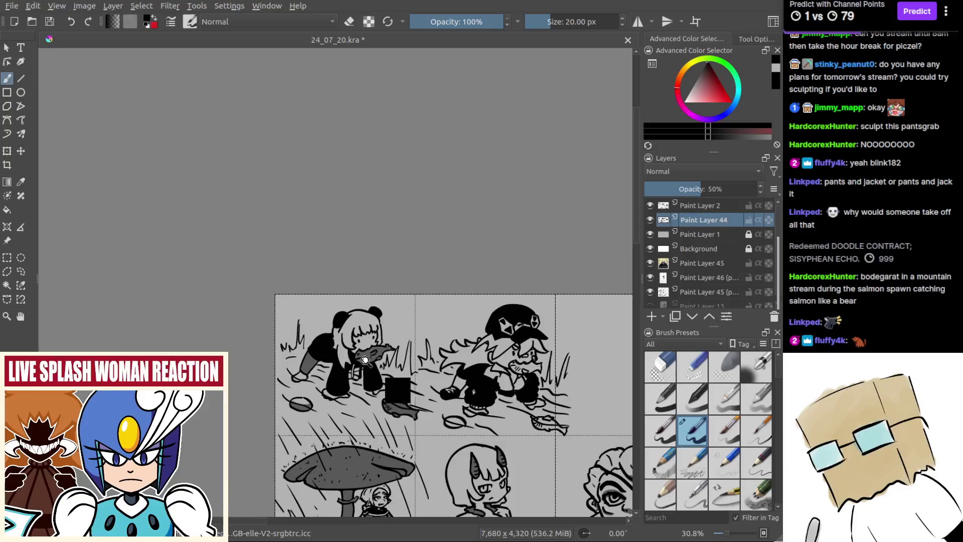
scroll(369, 357, "up", 4)
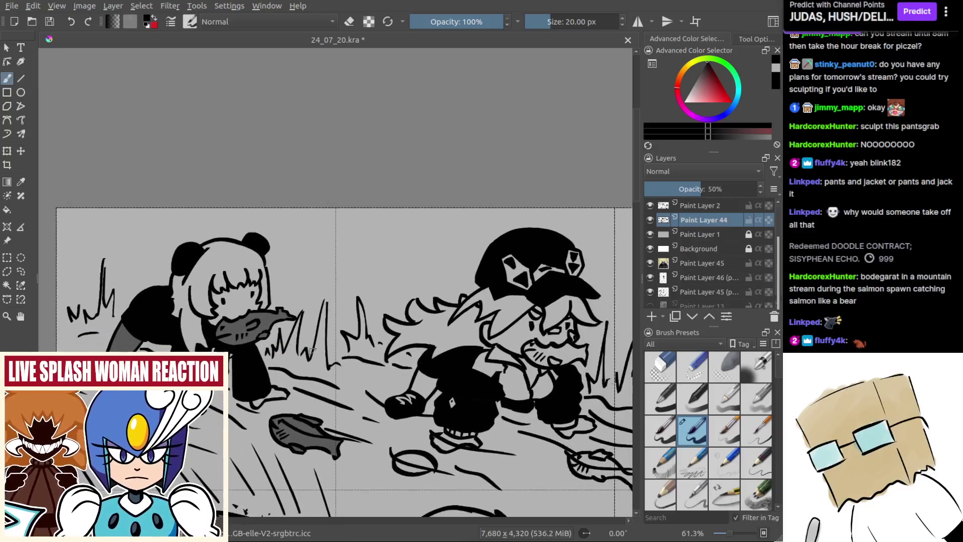
scroll(308, 351, "up", 4)
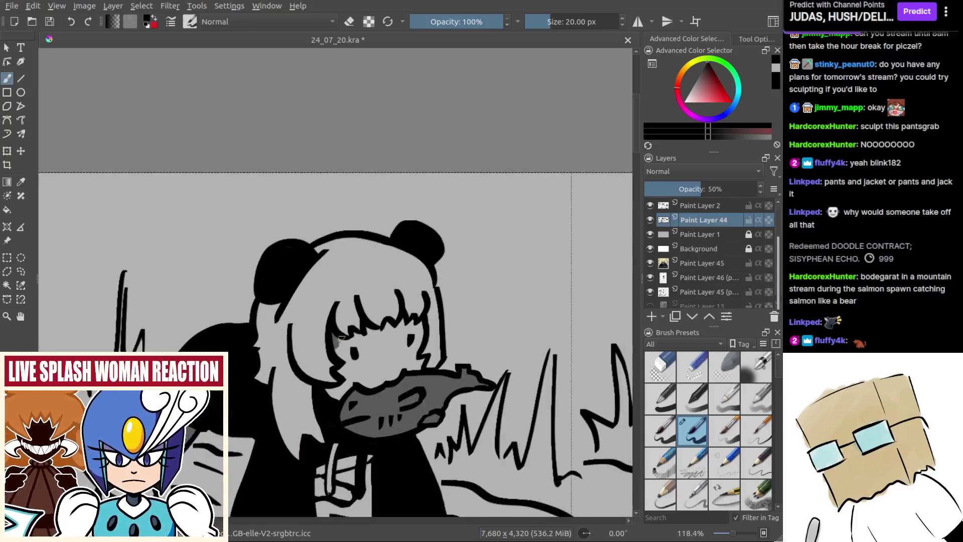
left_click_drag(356, 335, 370, 327)
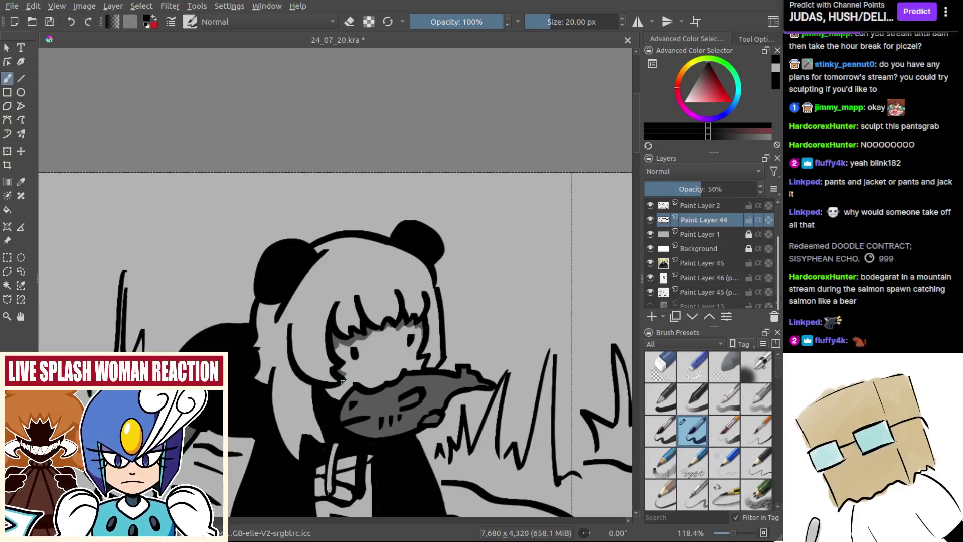
scroll(343, 381, "down", 5)
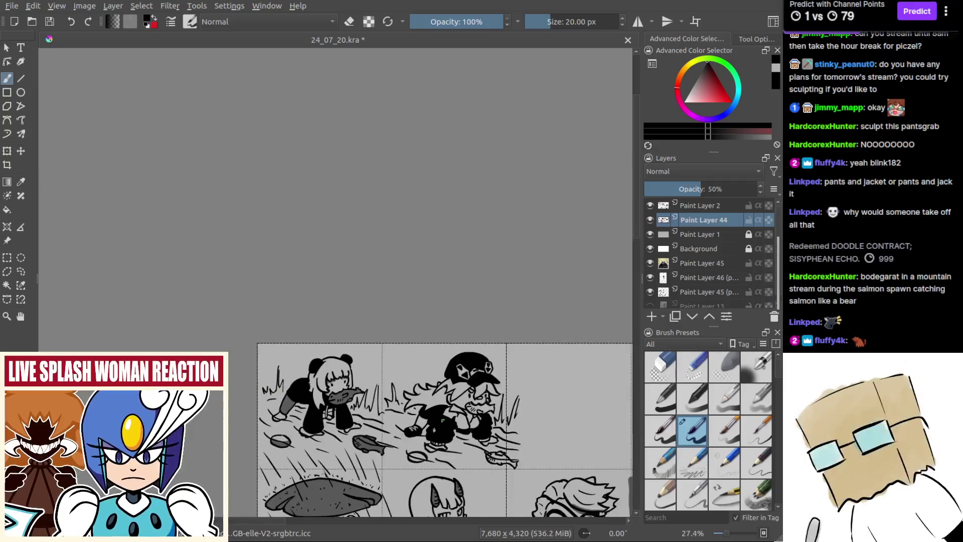
key("ctrl+s")
Fill the fish in the capped character's mouth with gray
scroll(337, 394, "up", 8)
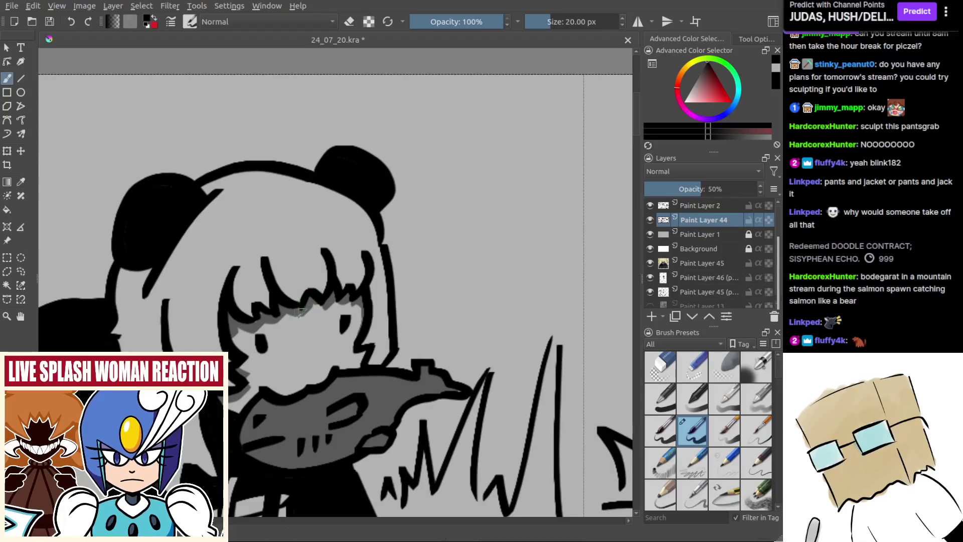
scroll(328, 296, "down", 4)
left_click_drag(491, 309, 198, 303)
left_click_drag(422, 425, 449, 321)
mouse_move(419, 354)
left_mouse_down()
mouse_move(432, 373)
mouse_move(431, 350)
mouse_move(435, 373)
left_mouse_up()
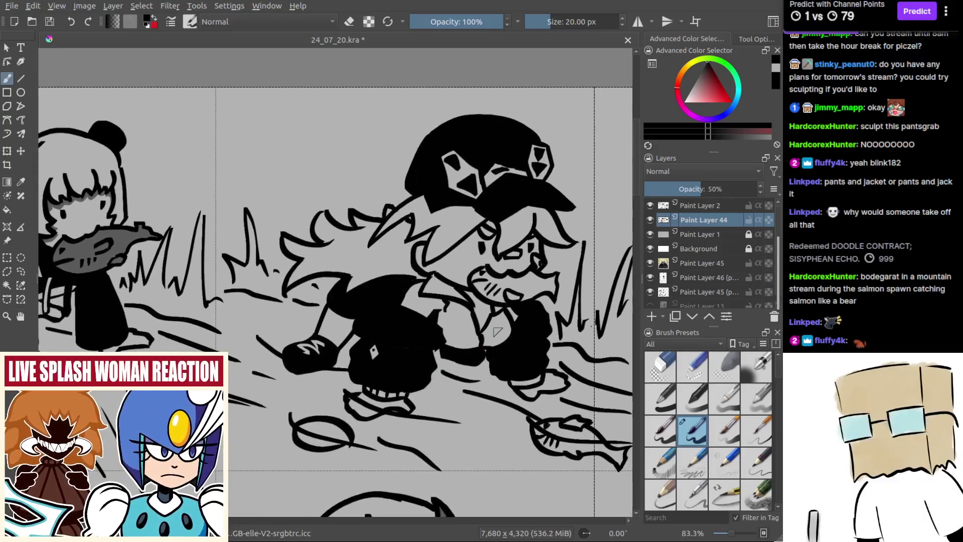
left_click_drag(484, 323, 455, 332)
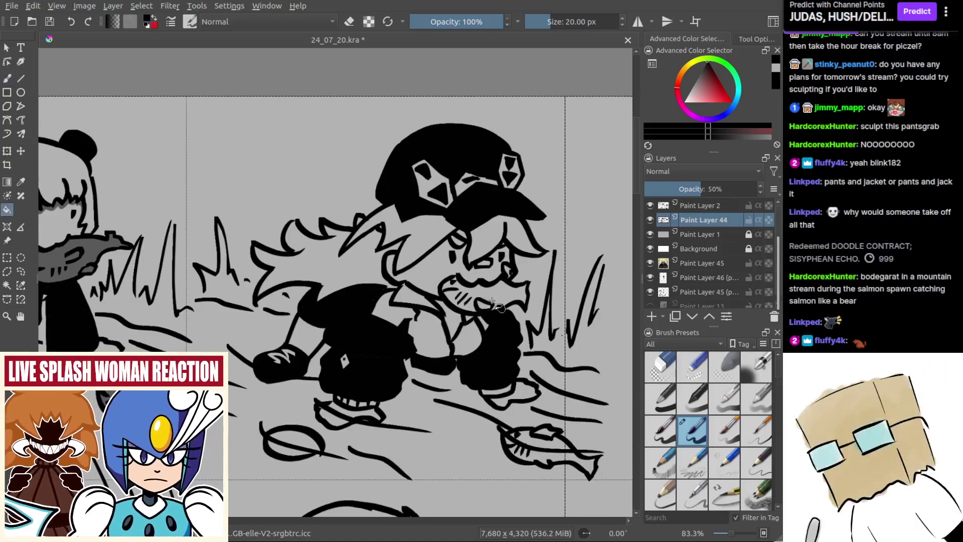
key("f")
left_click(509, 307)
key("b")
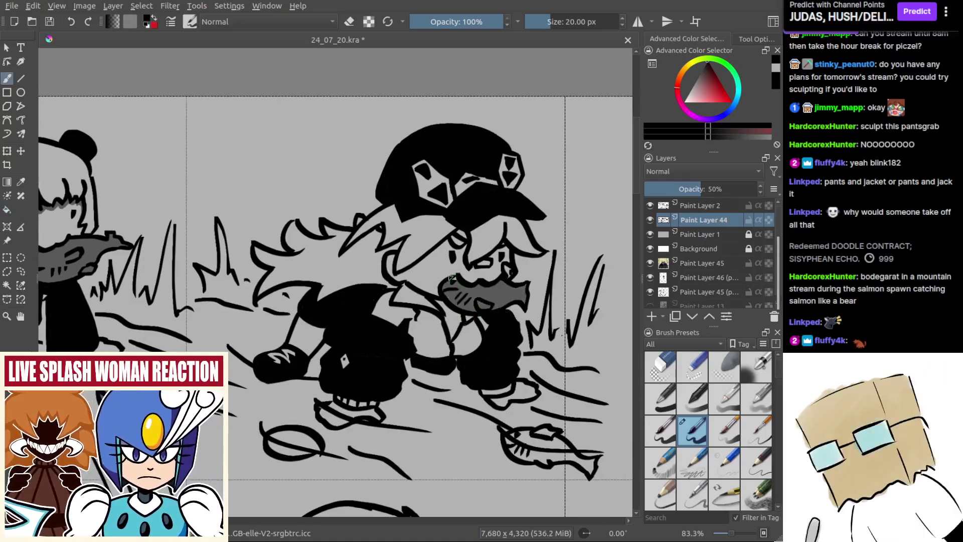
Fill the body and fins of the fish on the ground below the capped character with gray
left_click_drag(486, 304, 431, 296)
key("f")
left_click(477, 429)
left_click(449, 422)
left_click(481, 442)
key("b")
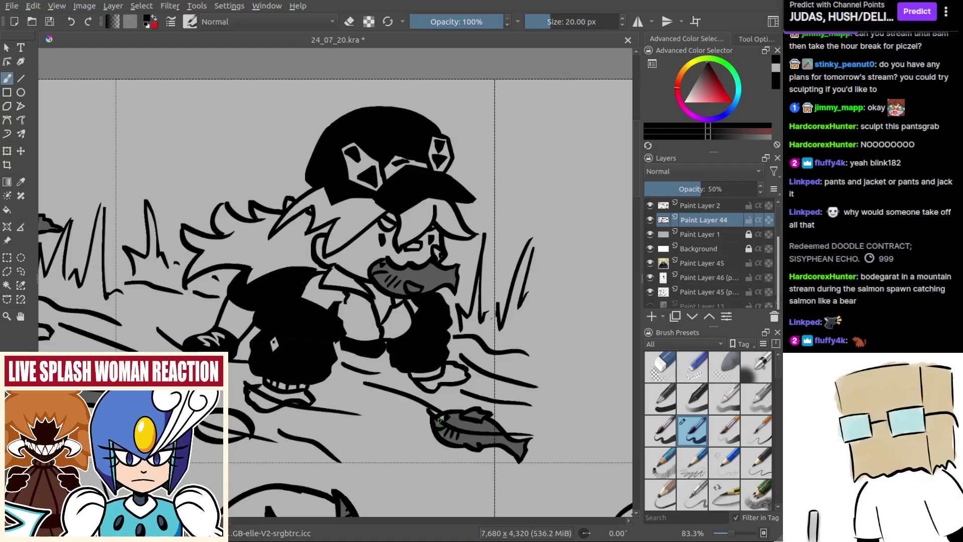
Shade the lower half of the oval below the capped character's rear shoe in gray and save the document
left_click_drag(311, 407, 429, 390)
left_click_drag(317, 400, 361, 414)
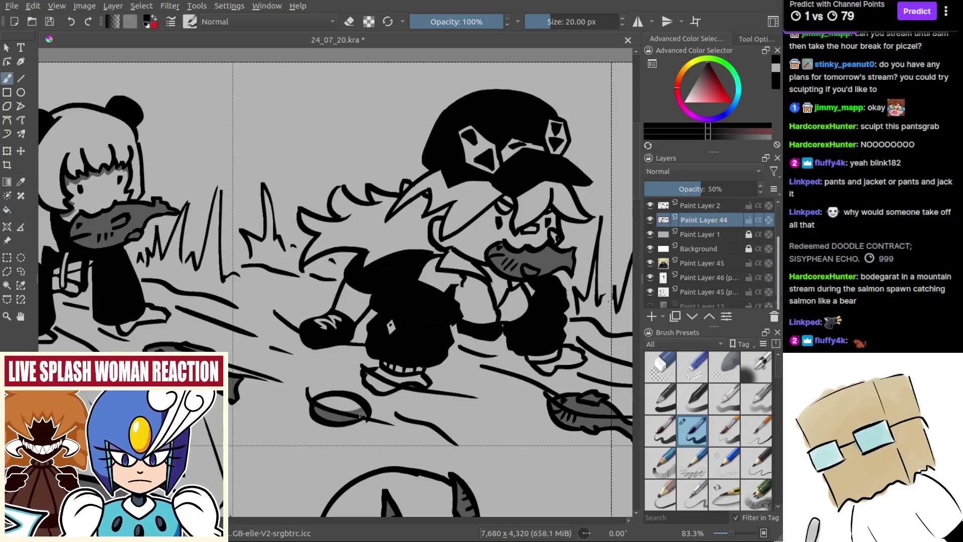
scroll(354, 414, "down", 6)
key("ctrl+s")
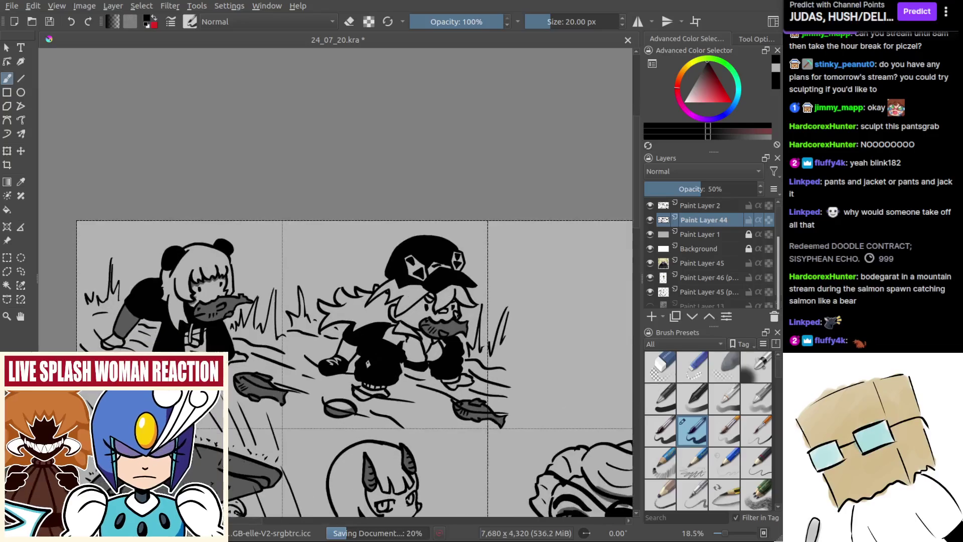
scroll(391, 378, "up", 3)
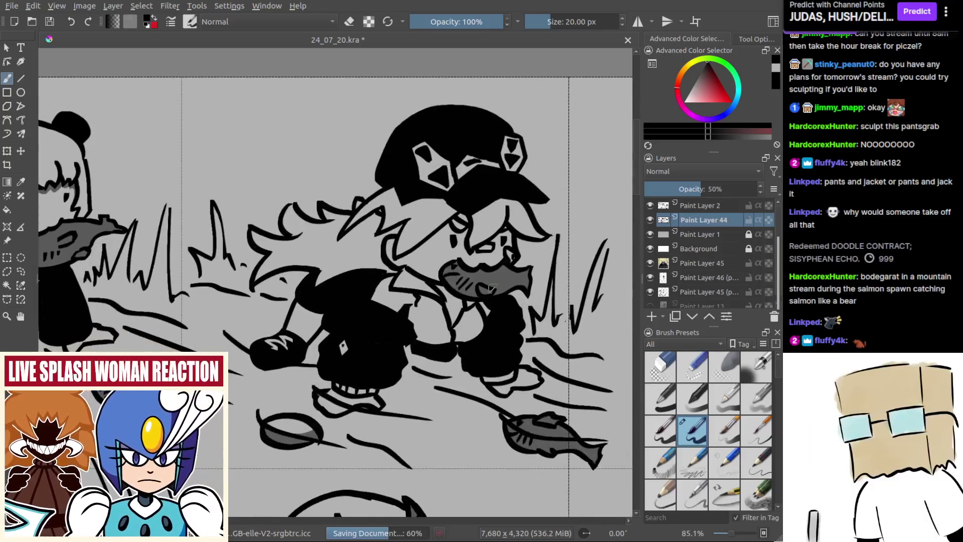
Erase a row of small light notches along both puffy black cuffs of the capped character on Paint Layer 2 and save the document
left_click(722, 206)
scroll(354, 382, "up", 3)
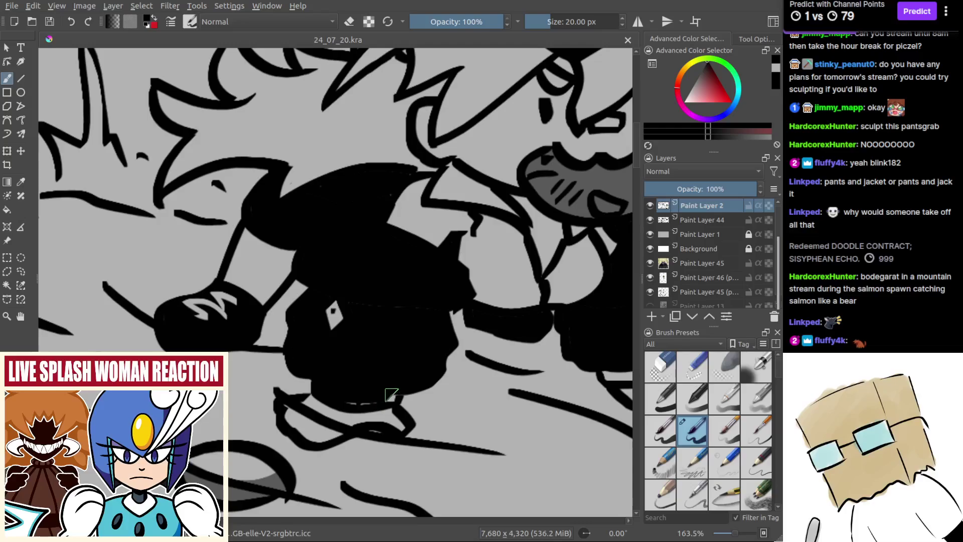
left_click_drag(385, 400, 396, 401)
key("e")
key("e")
key("e")
mouse_move(321, 401)
left_mouse_down()
mouse_move(357, 402)
mouse_move(215, 389)
left_mouse_up()
key("e")
mouse_move(409, 365)
left_mouse_down()
mouse_move(443, 366)
mouse_move(462, 354)
left_mouse_up()
key("e")
mouse_move(409, 369)
left_mouse_down()
mouse_move(457, 362)
mouse_move(458, 458)
left_mouse_up()
scroll(459, 458, "down", 2)
key("ctrl+s")
scroll(451, 402, "up", 6)
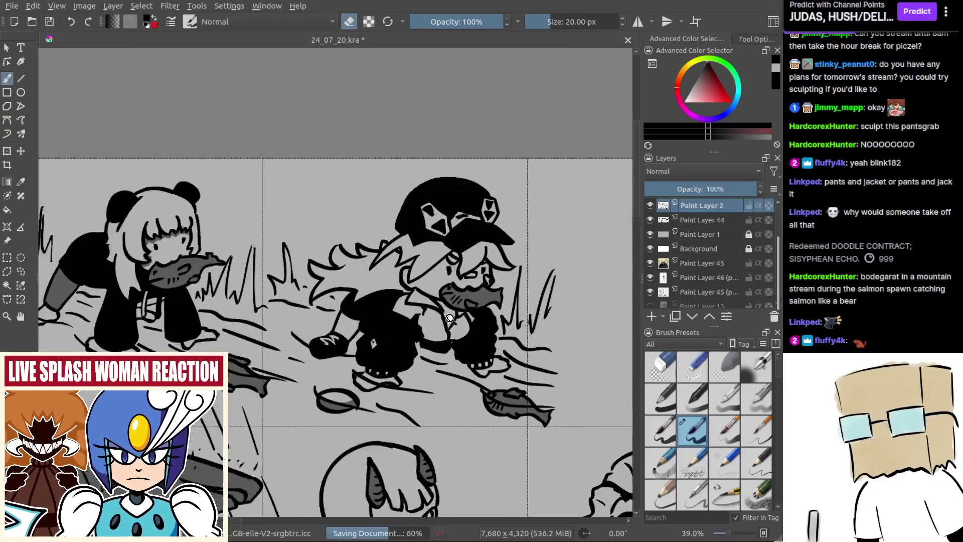
key("e")
scroll(441, 341, "up", 3)
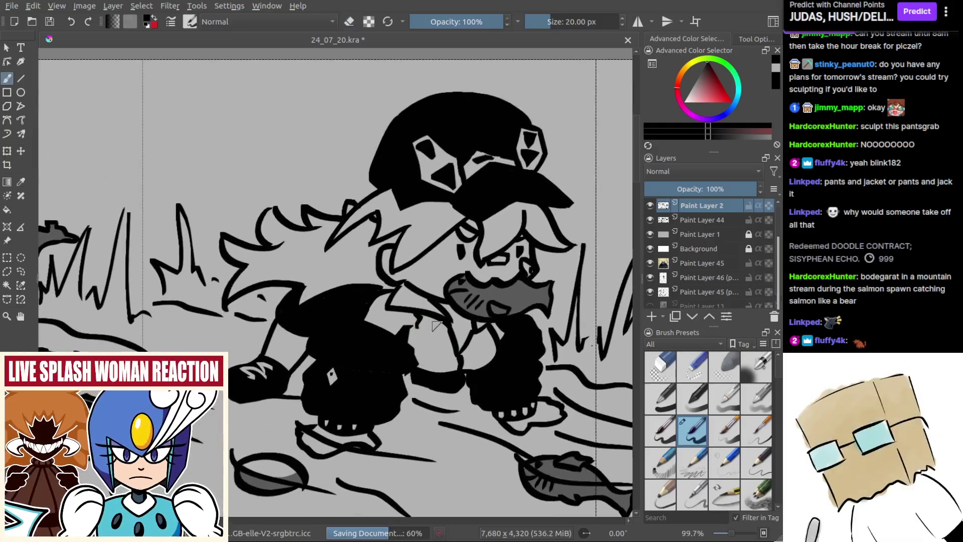
Paint gray across the gap in the outline of the capped character's trailing hair on Paint Layer 44
key("Page_Down")
scroll(475, 289, "down", 3)
scroll(475, 288, "up", 2)
key("f")
scroll(457, 268, "up", 1)
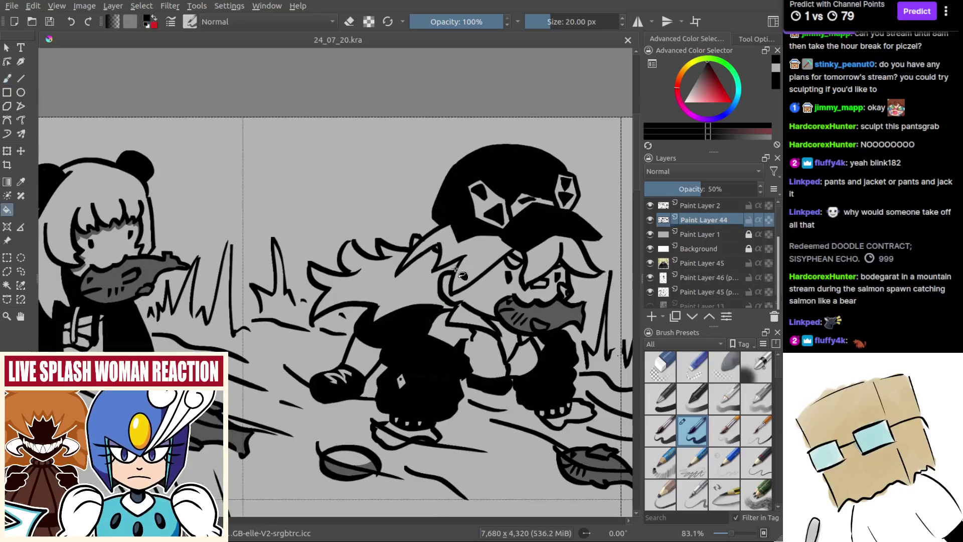
key("b")
scroll(456, 268, "up", 2)
scroll(452, 266, "up", 4)
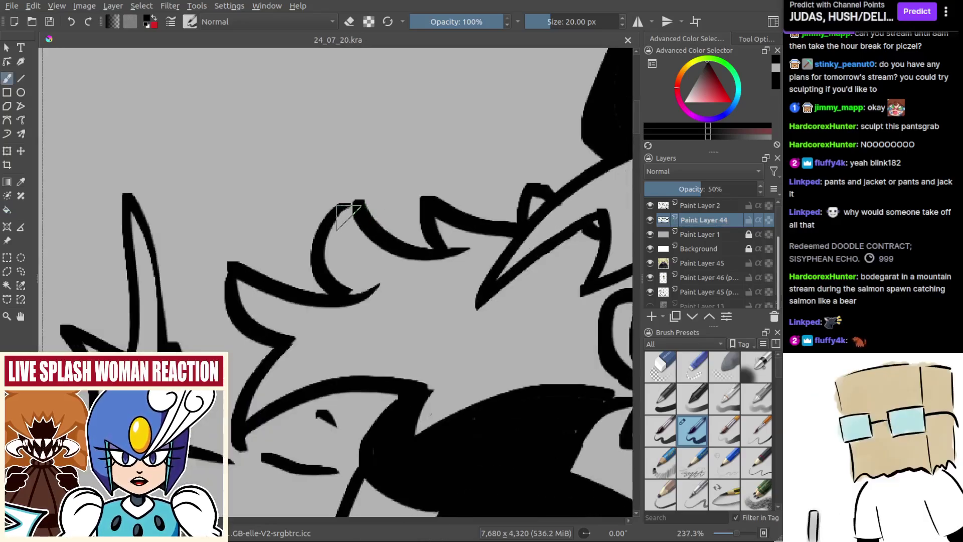
left_click_drag(346, 207, 355, 206)
scroll(376, 251, "down", 5)
Fill the capped character's trailing hair, side locks and bangs with gray
key("f")
left_click(457, 298)
left_click_drag(509, 258, 461, 262)
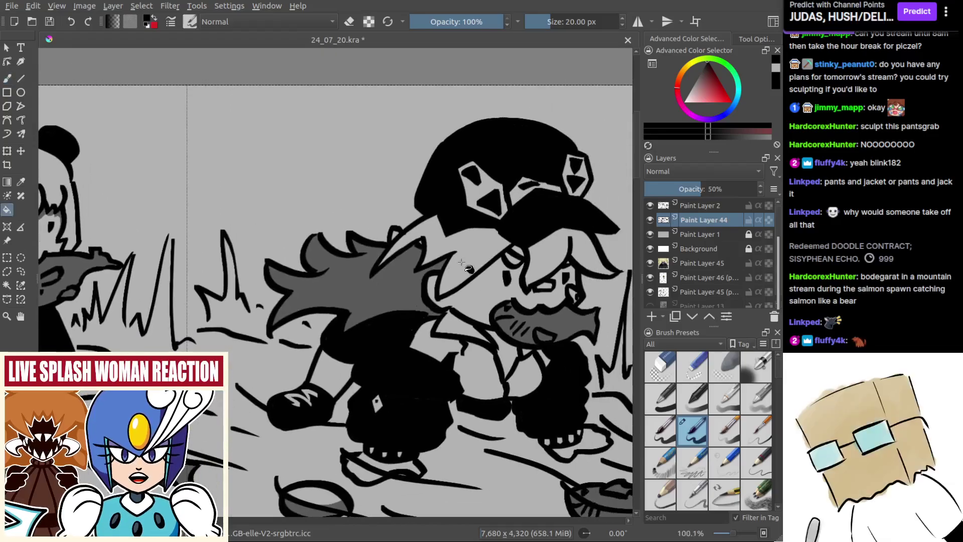
left_click(461, 262)
mouse_move(555, 251)
left_mouse_down()
mouse_move(488, 268)
mouse_move(472, 285)
left_mouse_up()
left_click(488, 273)
Paint gray into the remaining unfilled spots of the capped character's hair, at the back tuft and beside the eye, and save the document
key("b")
left_click_drag(412, 266, 459, 289)
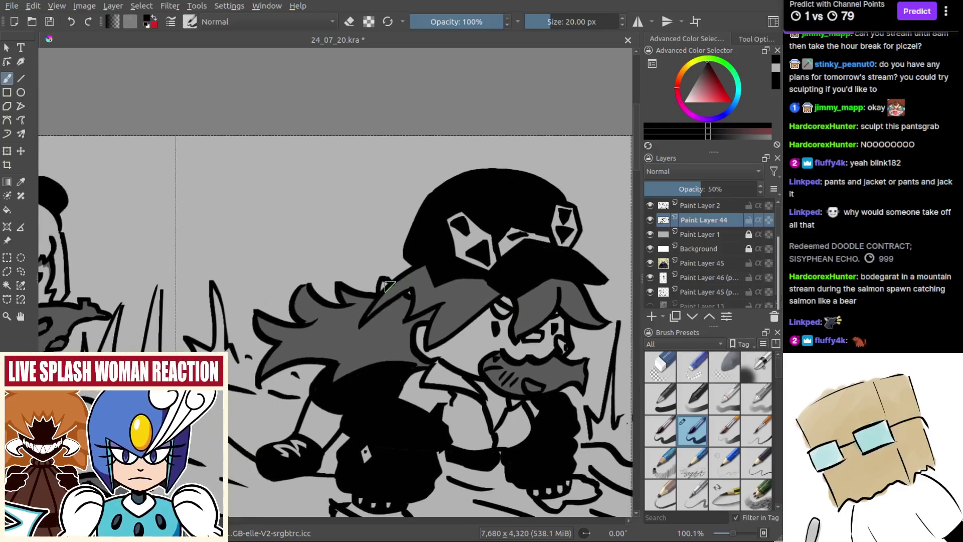
left_click_drag(385, 288, 385, 289)
left_click_drag(484, 319, 425, 314)
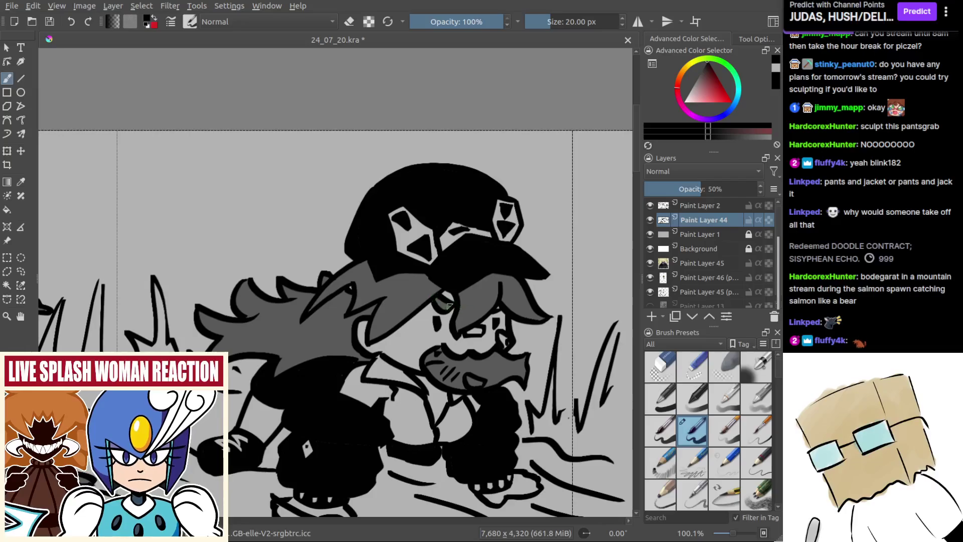
left_click_drag(510, 317, 430, 318)
key("ctrl+s")
Review the two fish-catching doodles against the rest of the doodle grid, including the eyepatch portrait
scroll(429, 317, "down", 1)
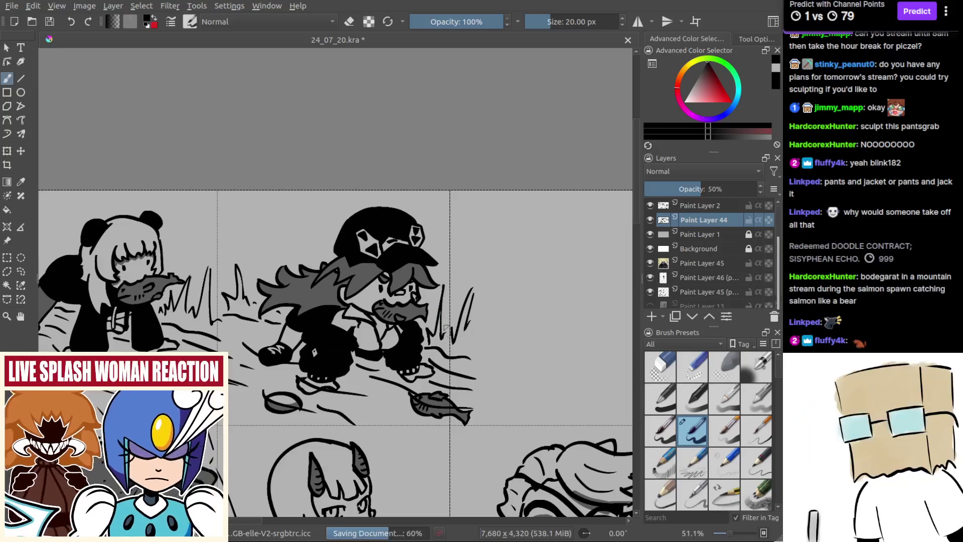
scroll(454, 334, "down", 2)
scroll(454, 333, "up", 3)
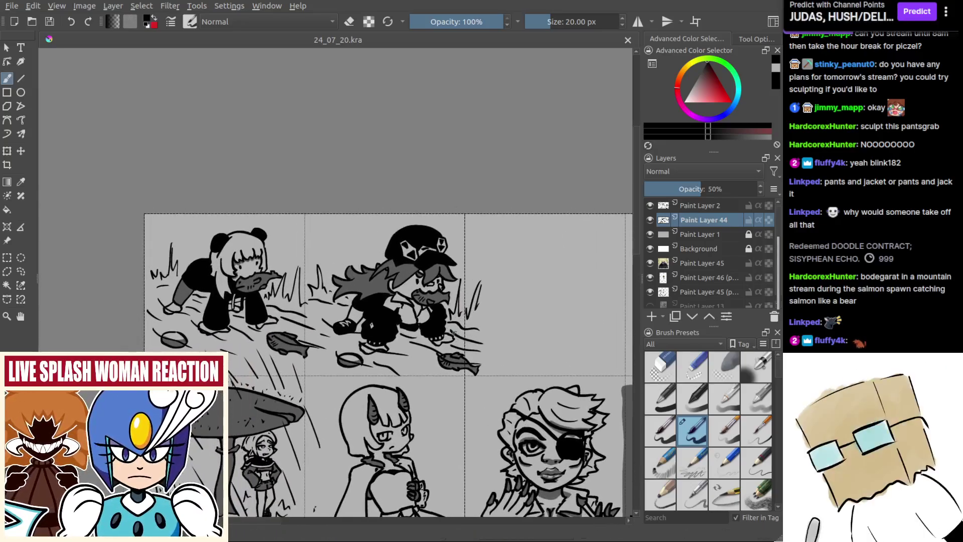
scroll(440, 330, "down", 2)
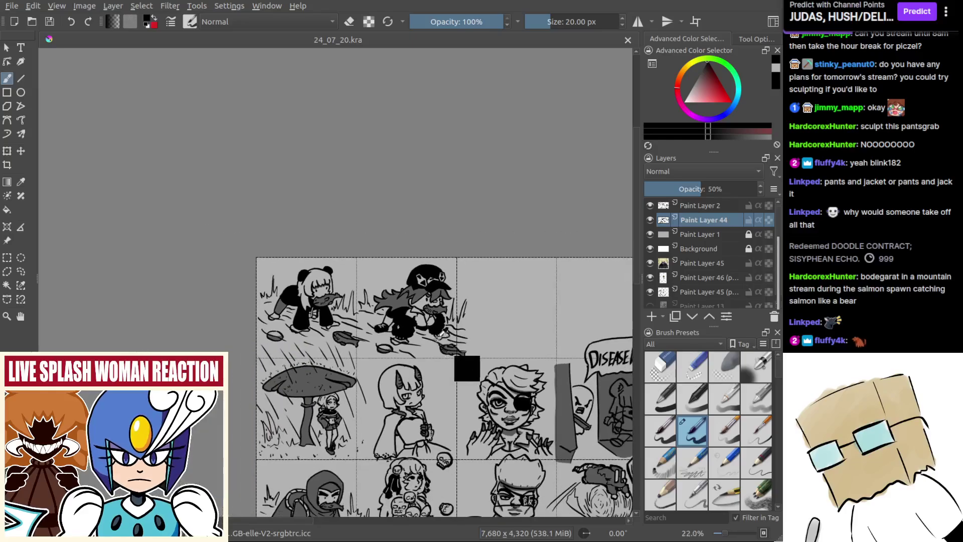
scroll(502, 326, "up", 4)
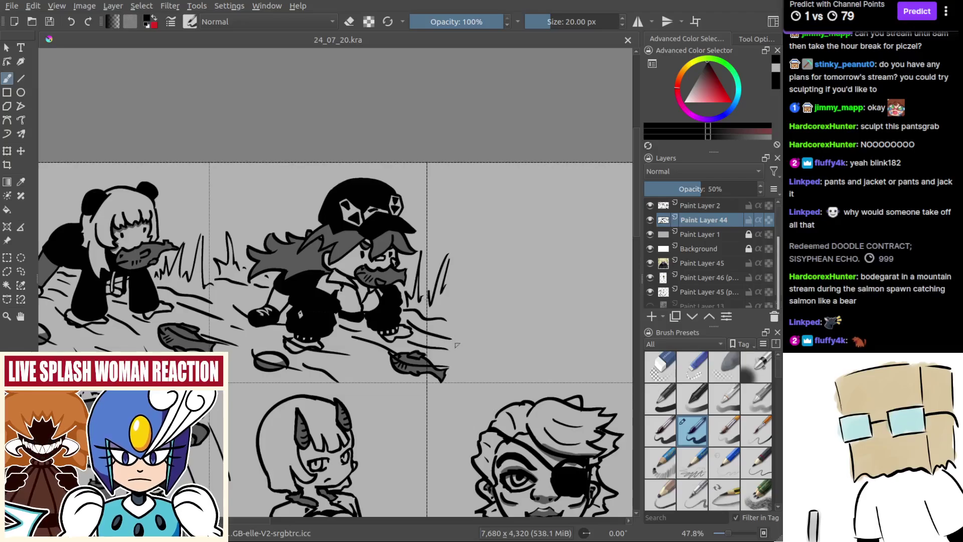
scroll(456, 345, "down", 4)
scroll(421, 357, "up", 3)
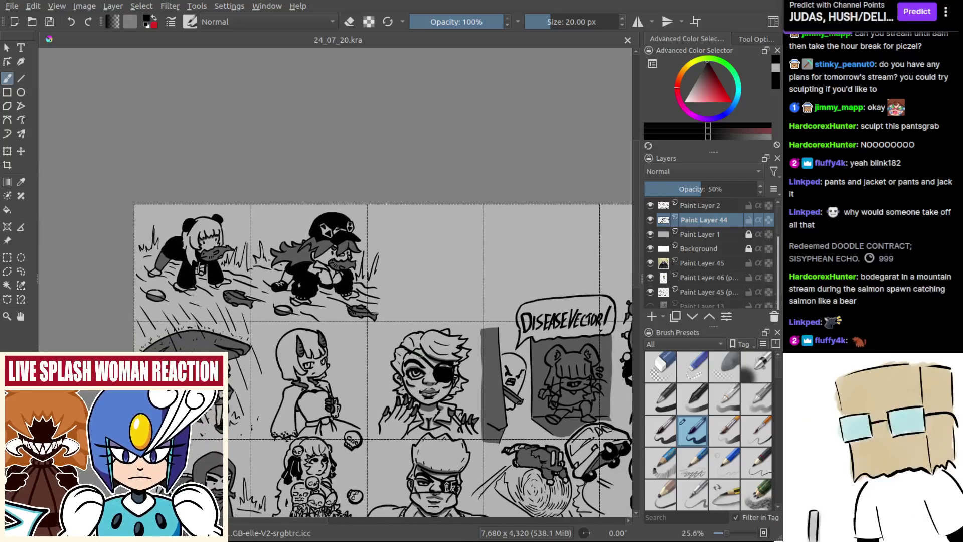
scroll(437, 346, "down", 4)
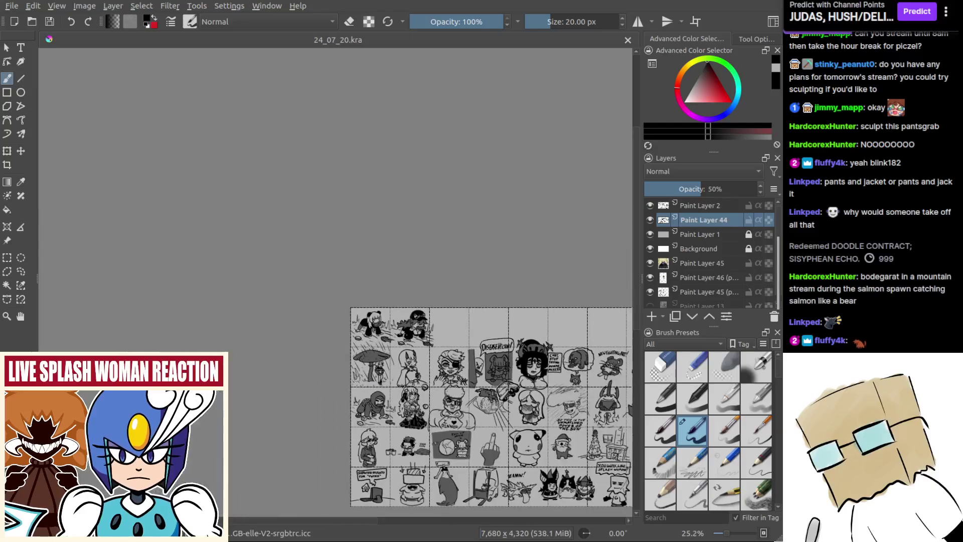
scroll(432, 359, "up", 2)
scroll(467, 362, "up", 6)
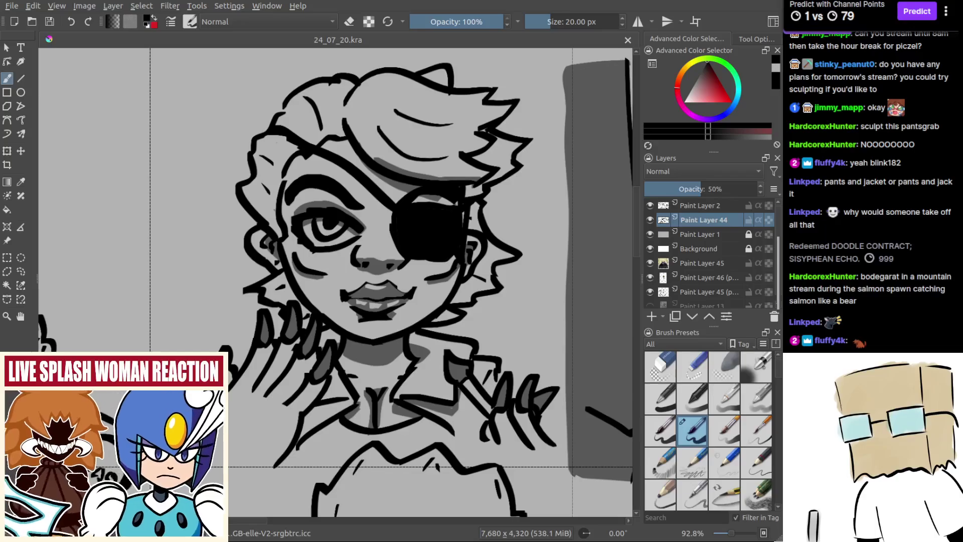